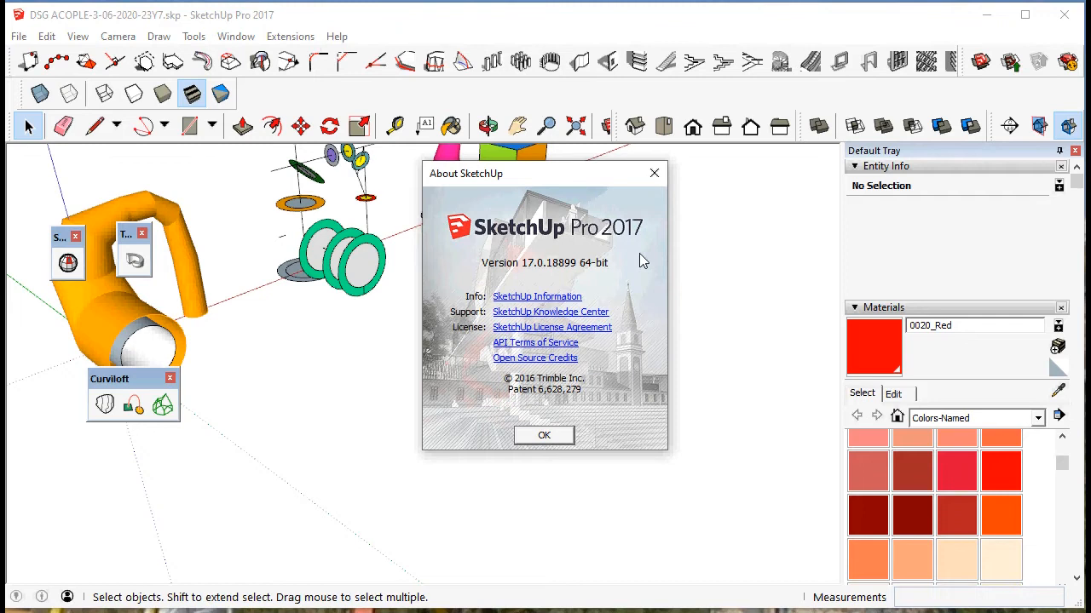
Close the program's version information and move the Curviloft toolbar clear of the orange pipe.
click(654, 174)
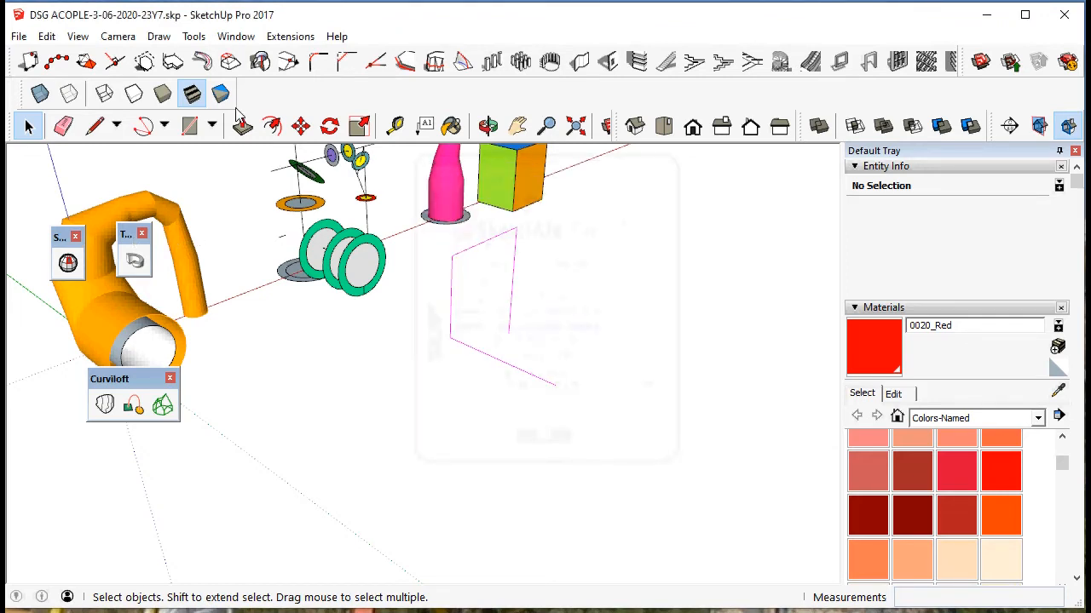
drag(126, 376, 282, 332)
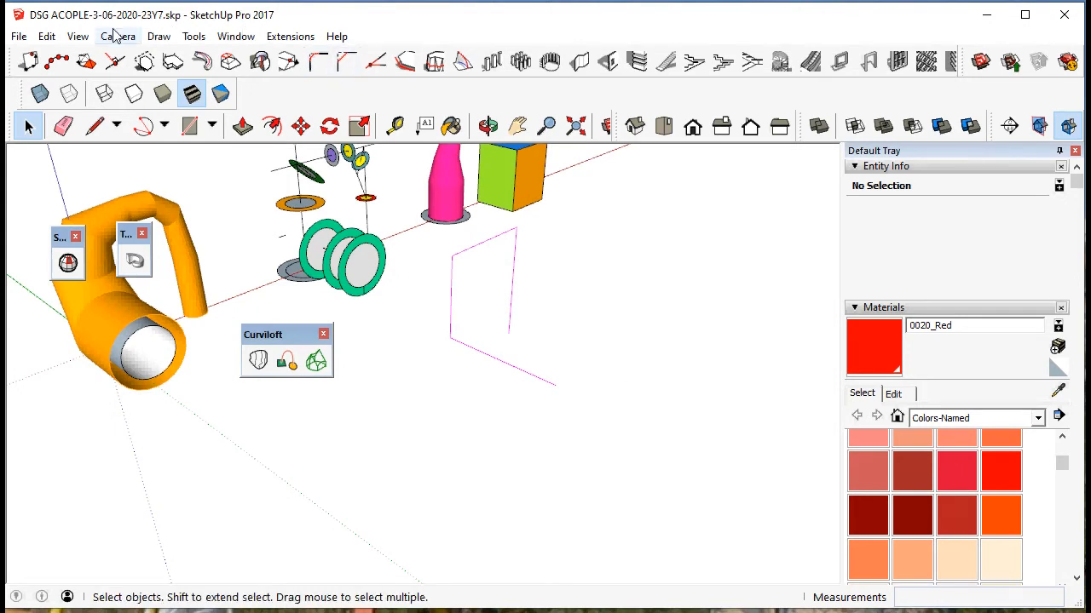
Look at the STL export option and switch to Ultimaker Cura to examine the sliced pipe coupling's preview and print settings.
click(18, 37)
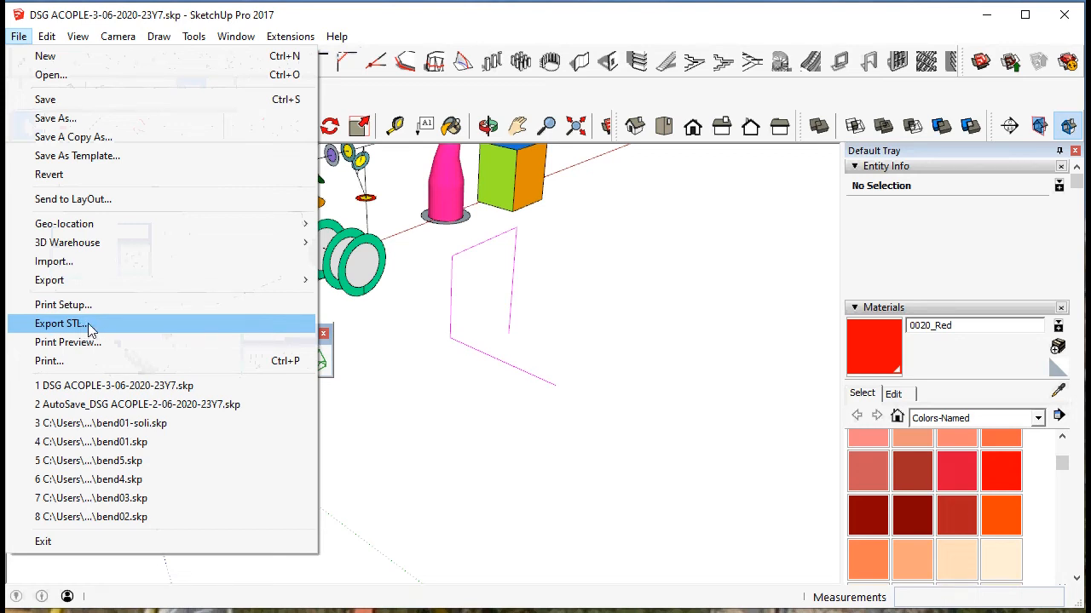
click(376, 13)
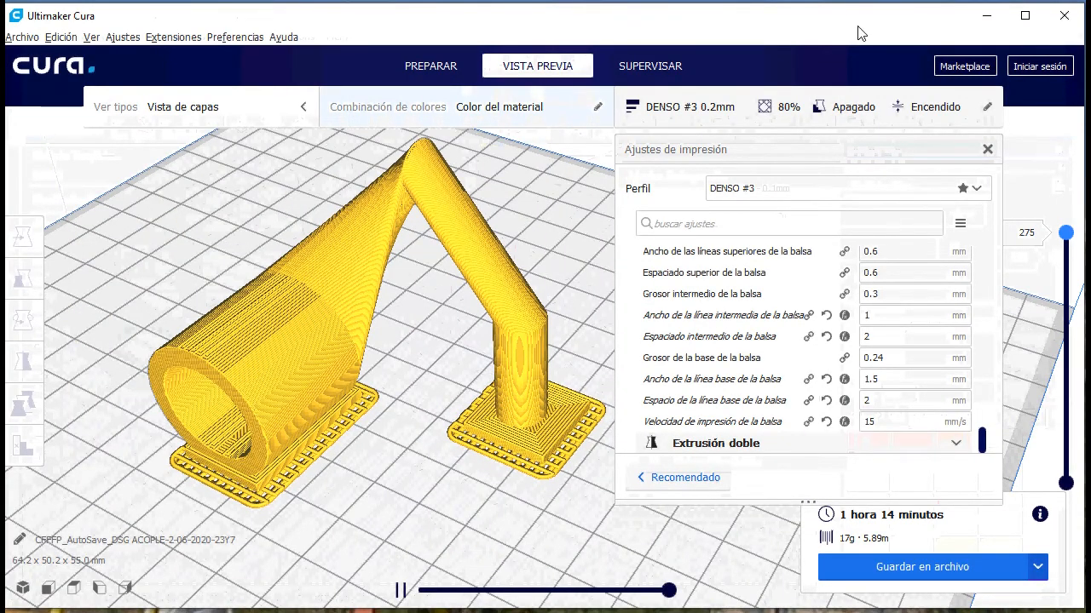
click(986, 16)
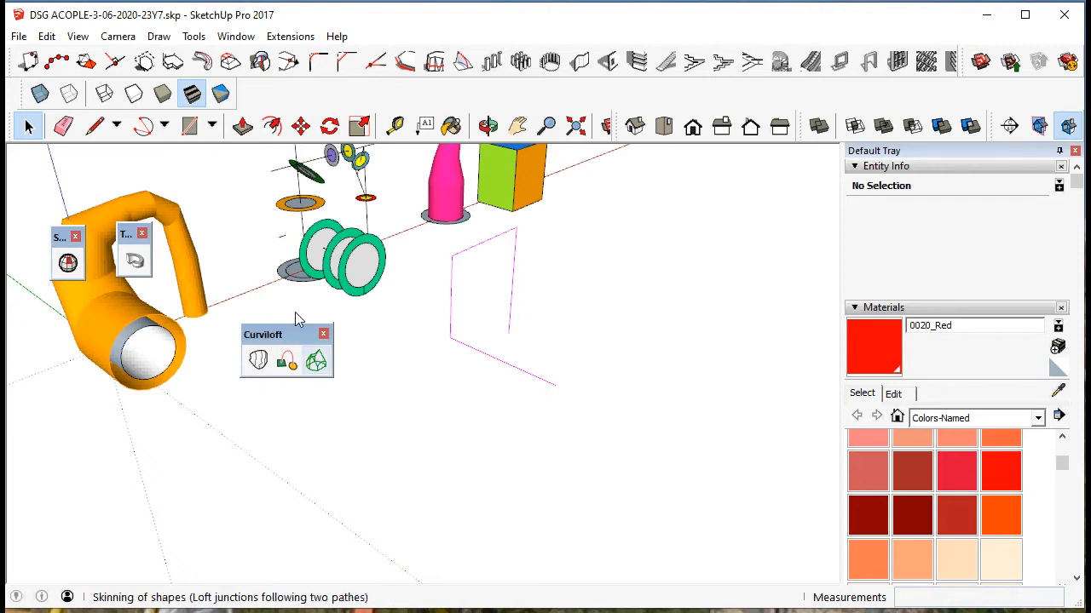
click(336, 36)
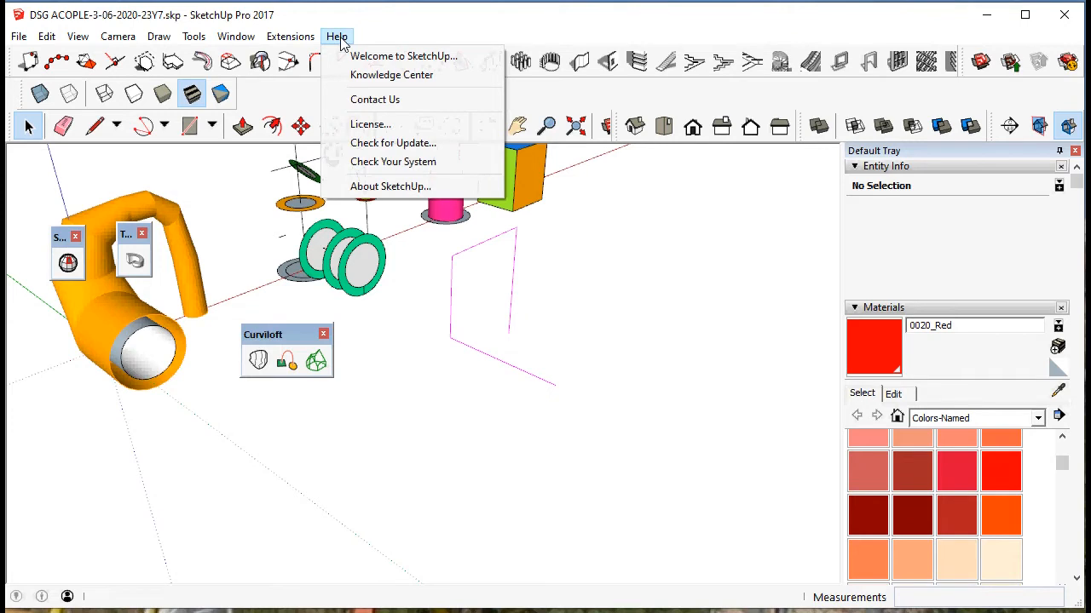
click(296, 23)
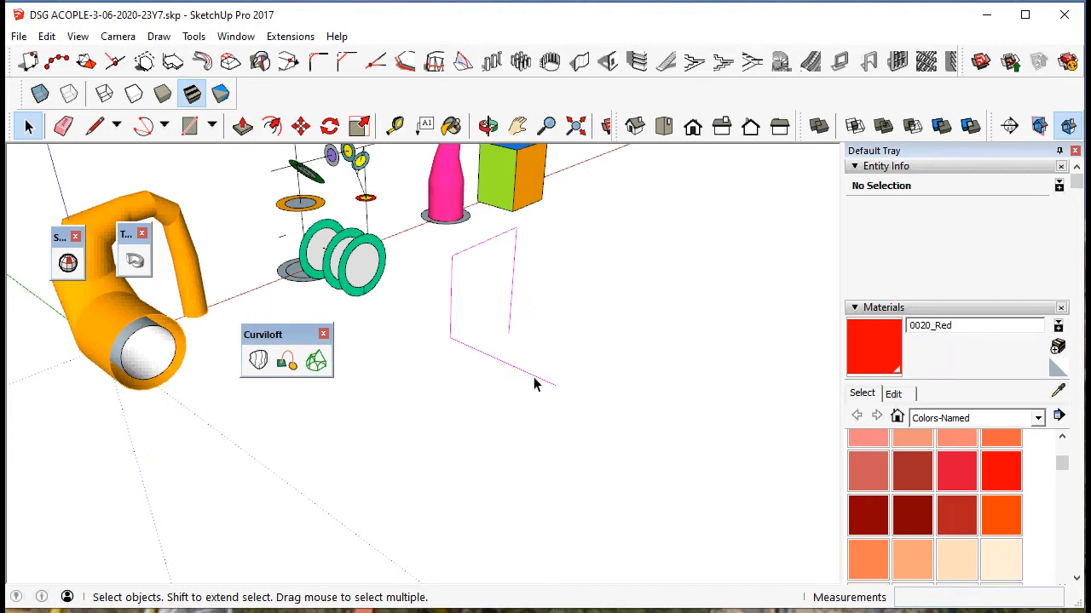
middle_drag(536, 383, 443, 439)
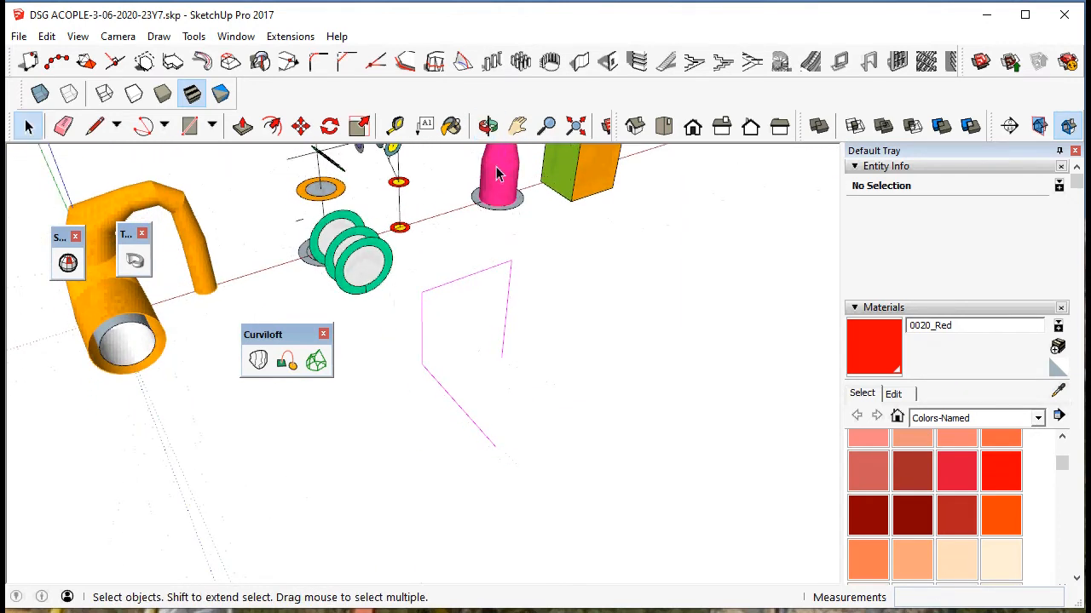
click(517, 126)
drag(526, 253, 531, 296)
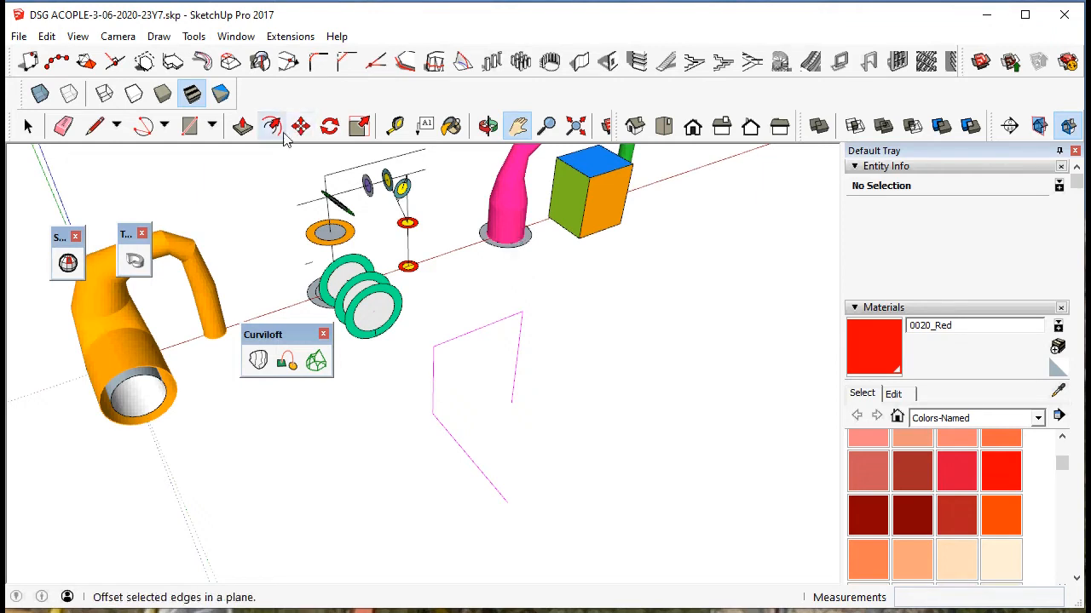
click(42, 38)
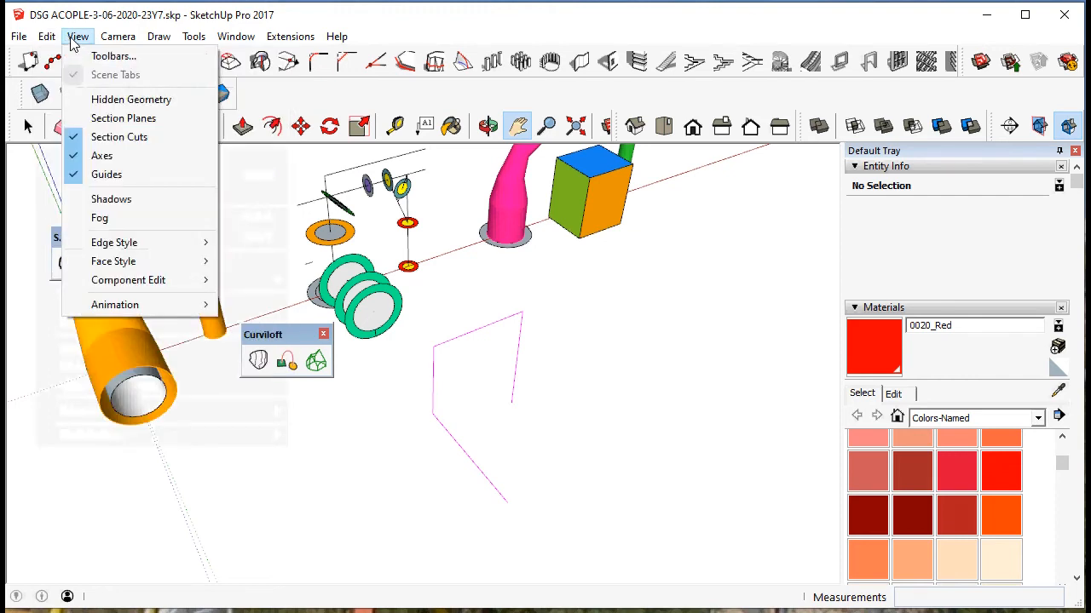
mouse_move(30, 47)
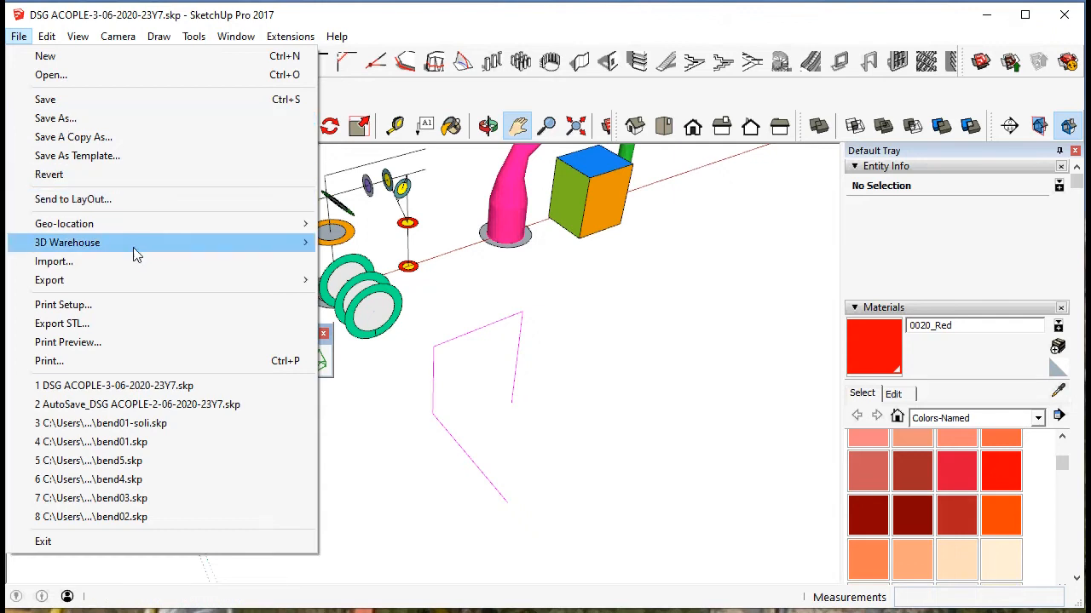
mouse_move(288, 36)
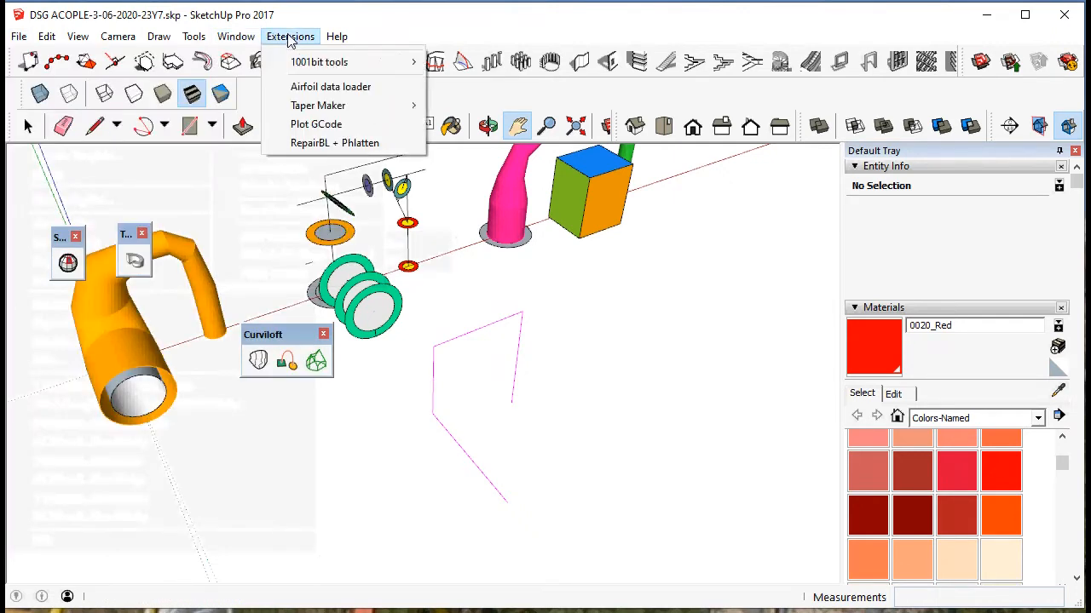
mouse_move(333, 36)
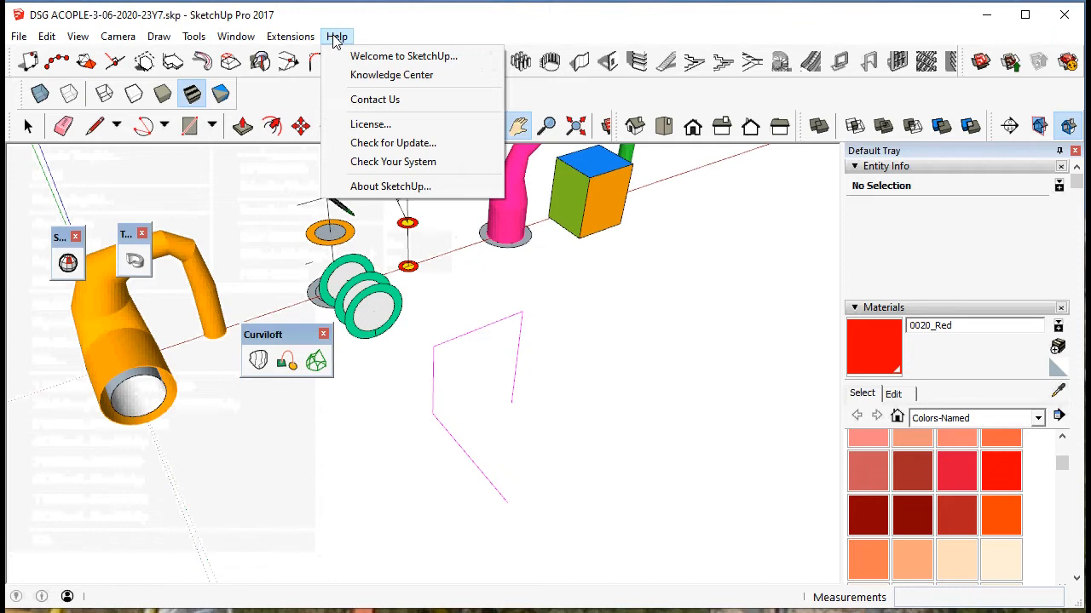
mouse_move(243, 42)
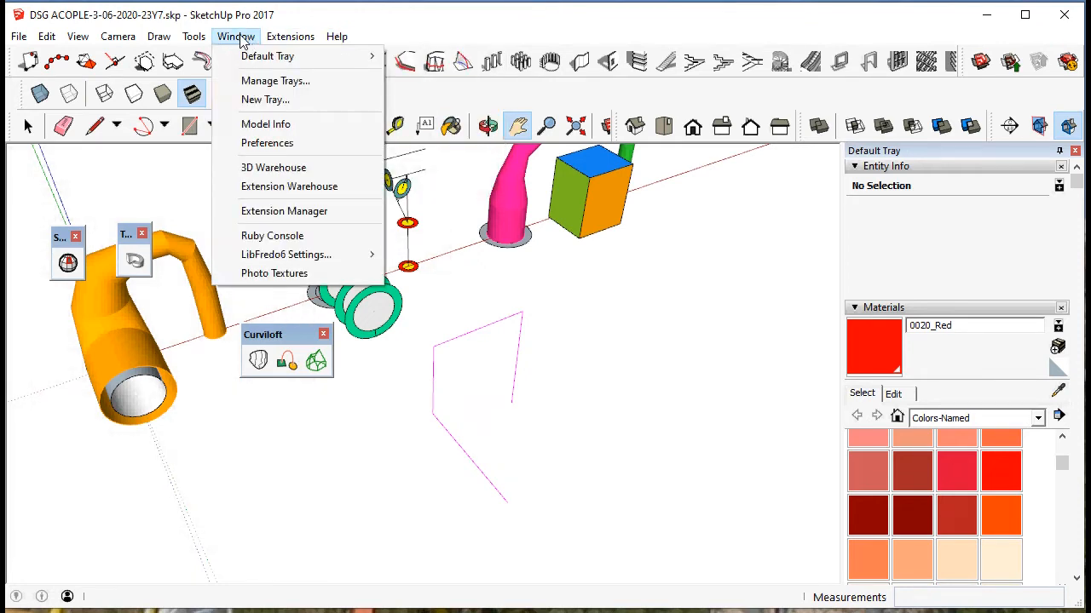
mouse_move(194, 43)
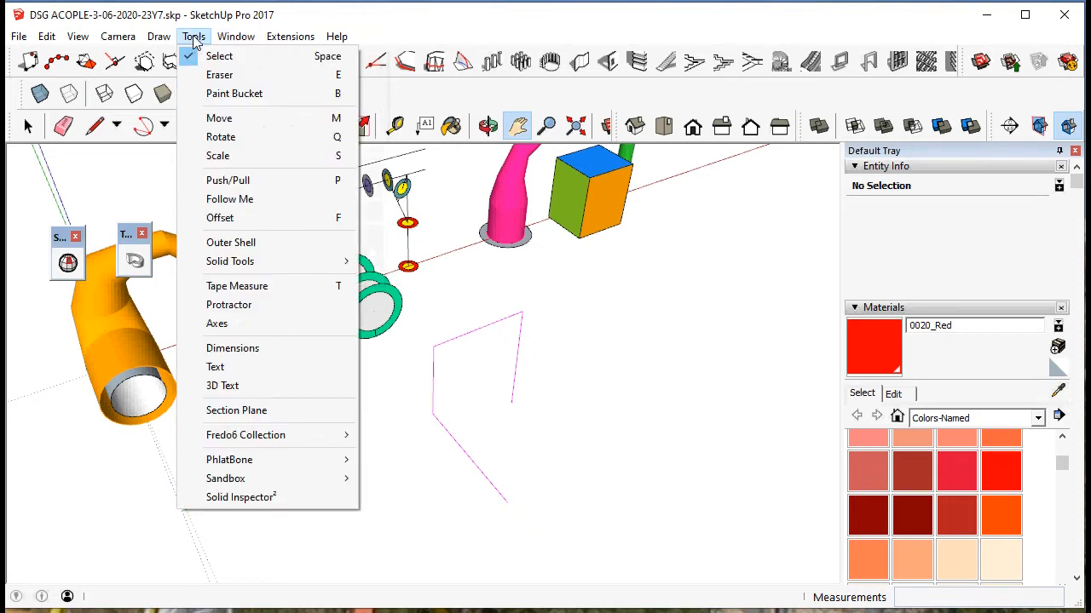
mouse_move(158, 35)
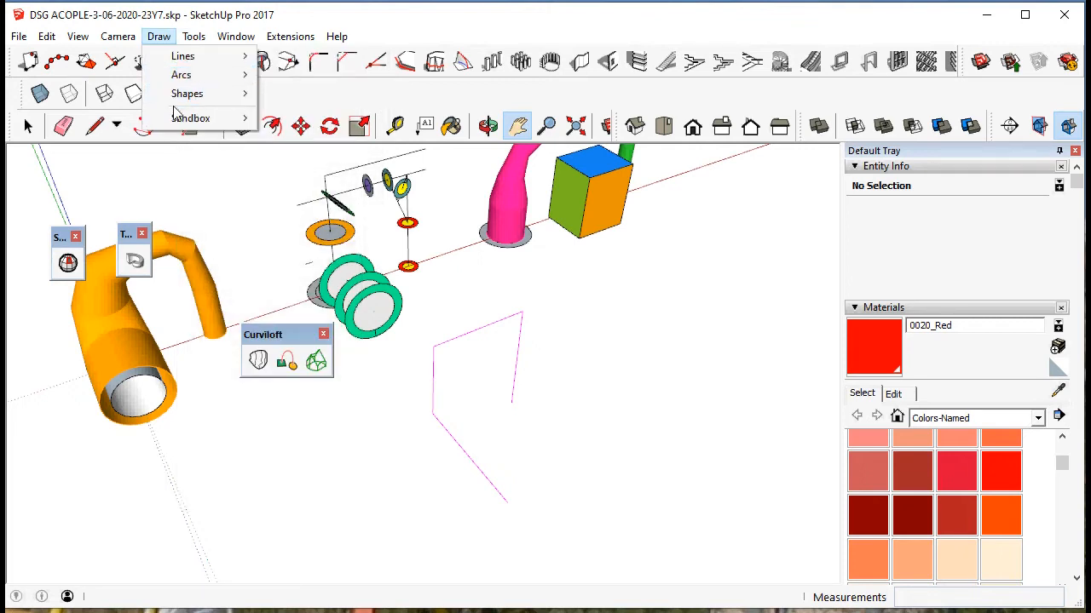
click(401, 36)
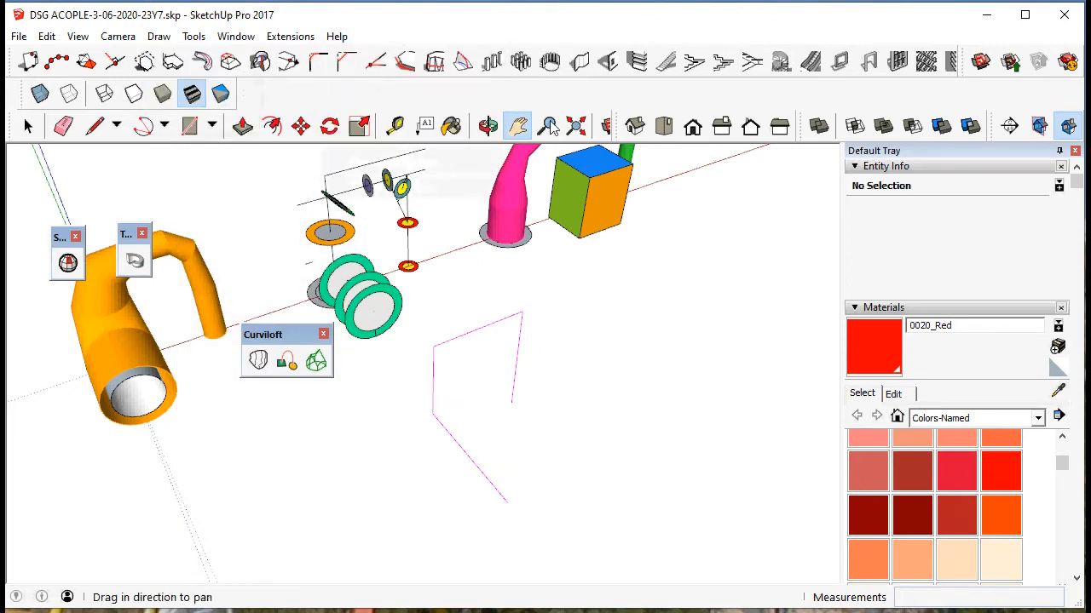
right_click(961, 67)
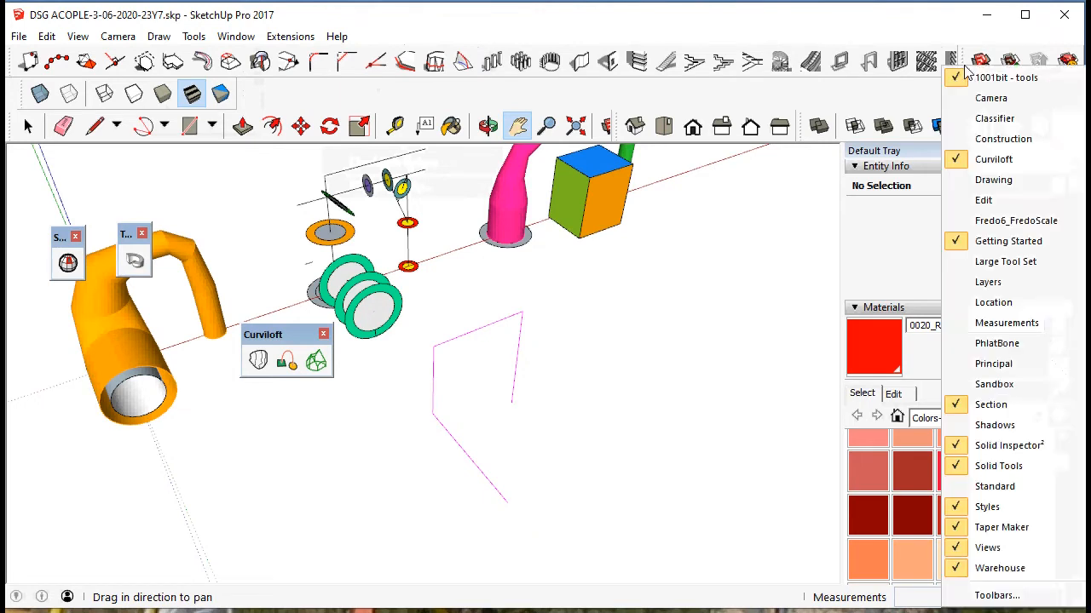
right_click(858, 97)
Examine the hand-drawn coupling sketch in Paint for the centreline segments, diameters and wall thicknesses.
click(367, 99)
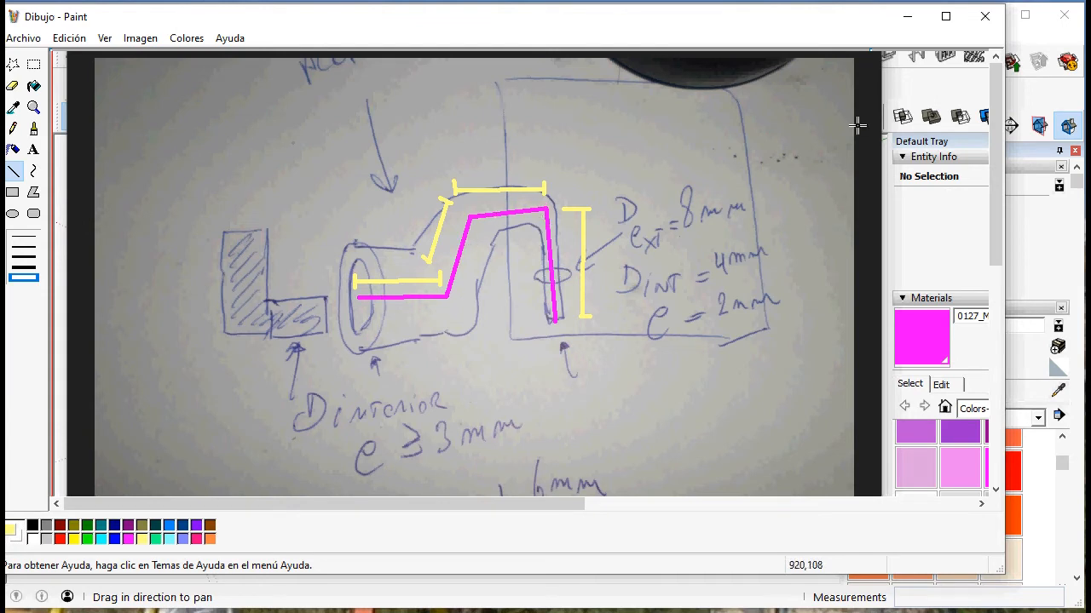
click(906, 19)
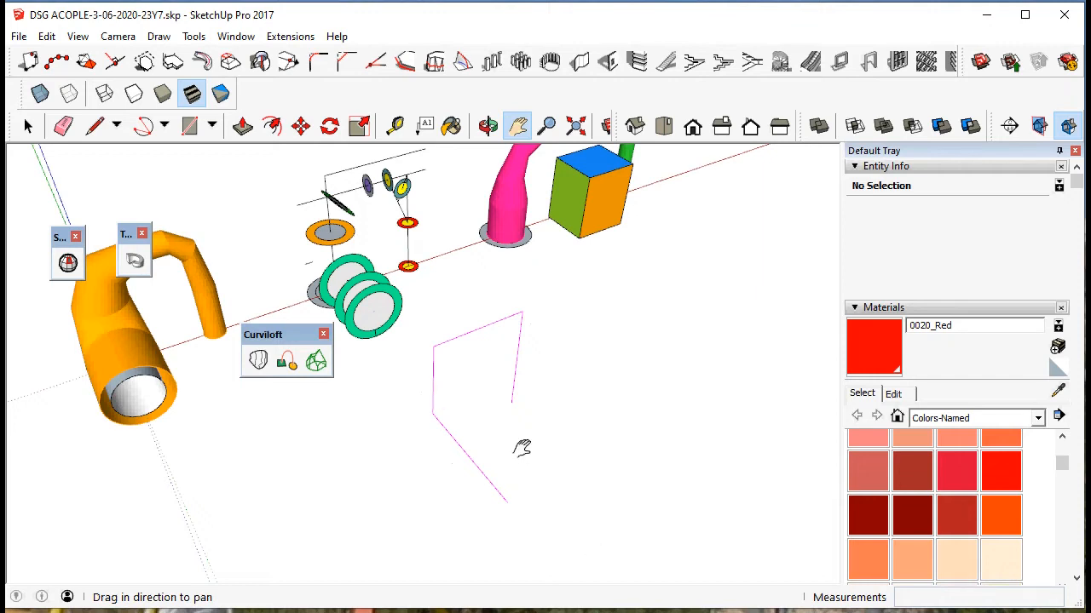
In the Top standard view, draw a 50 mm line parallel to the green axis beside the magenta path.
click(96, 128)
middle_drag(401, 490, 523, 482)
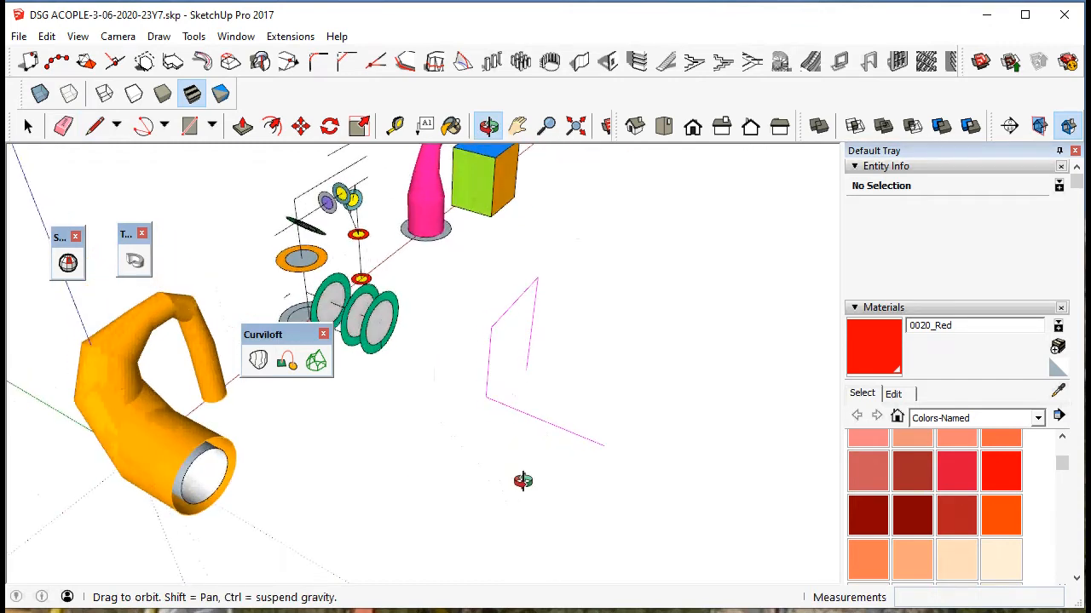
scroll(478, 384, down, 4)
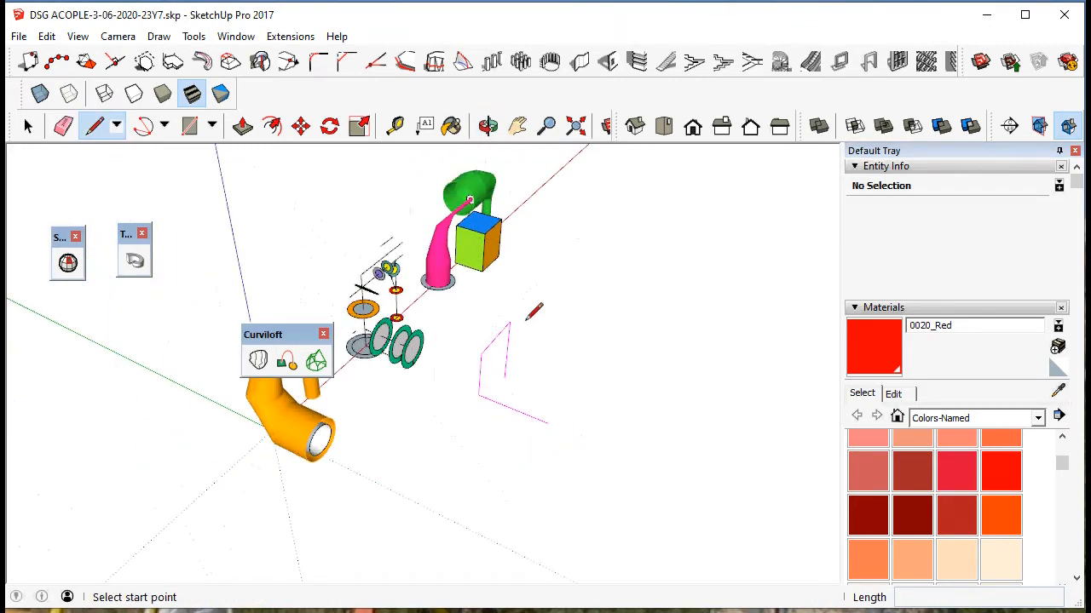
click(118, 37)
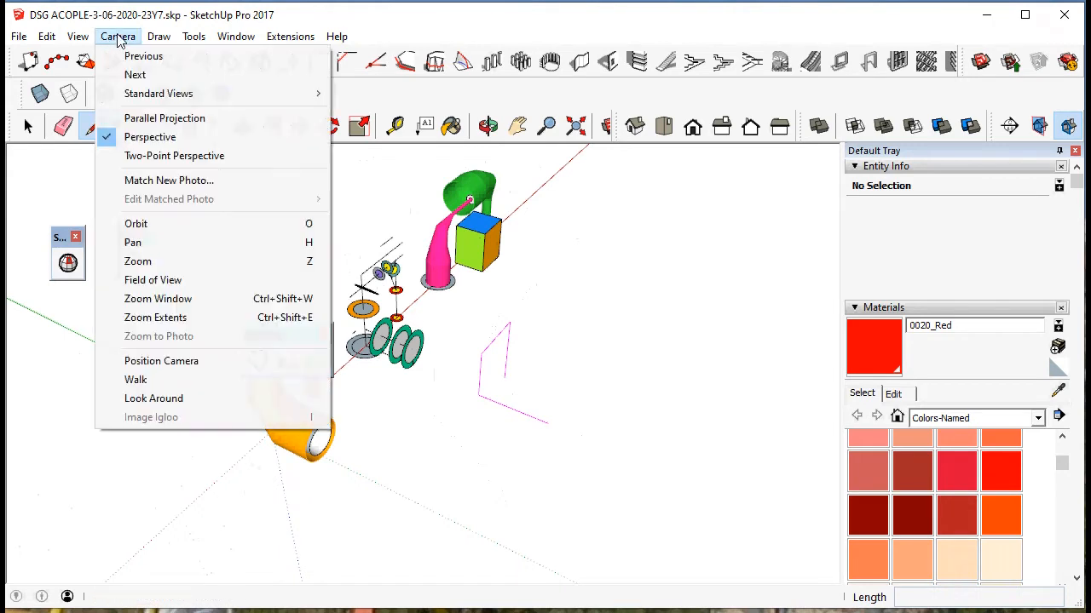
mouse_move(155, 98)
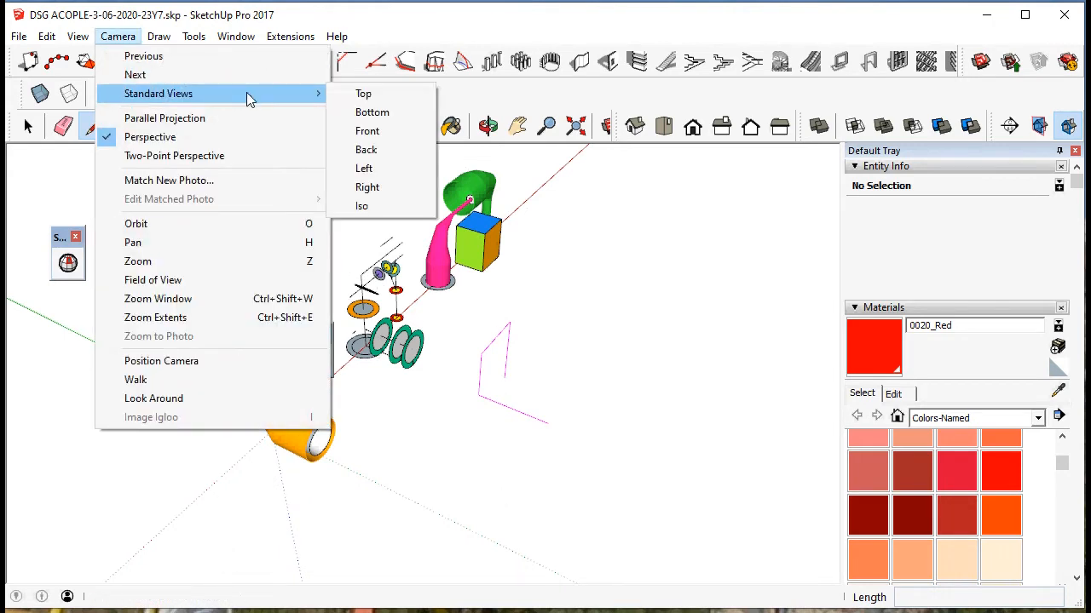
click(366, 93)
click(474, 464)
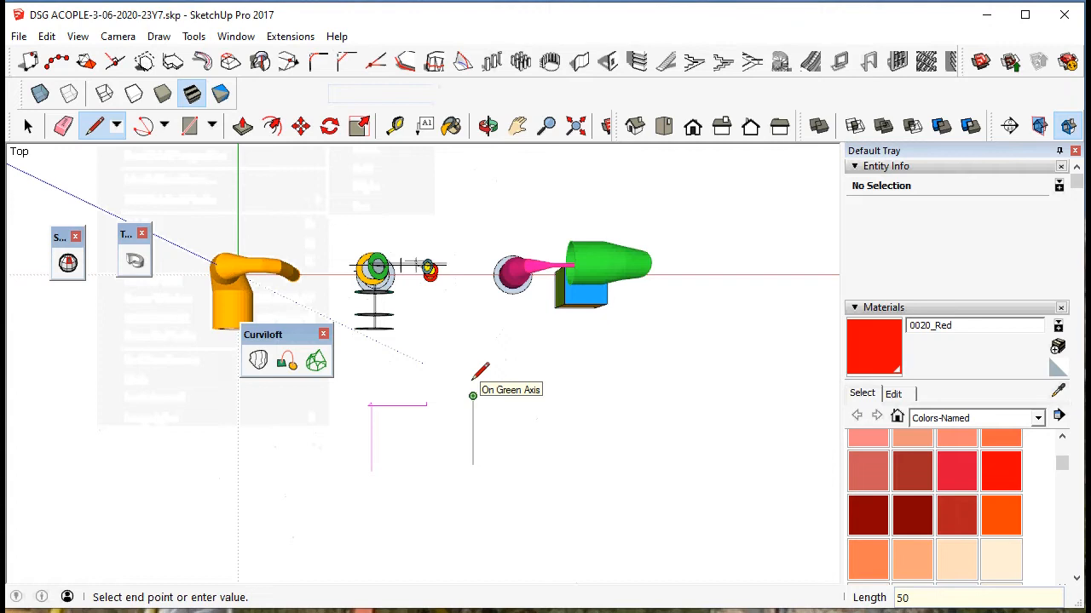
click(471, 396)
Paint the new line with the 0020_Red material.
key(space)
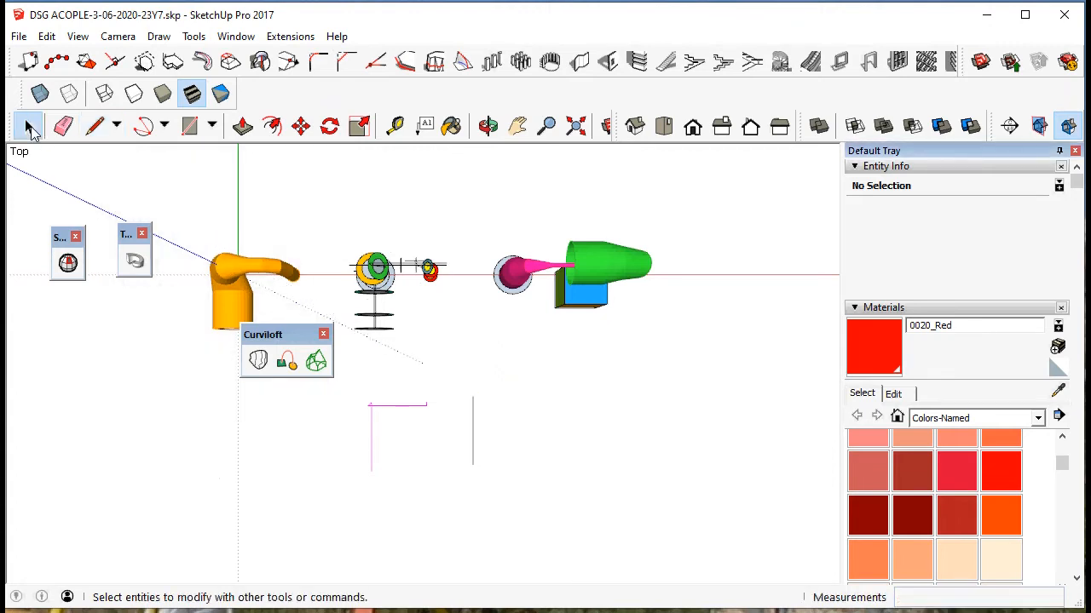
middle_drag(359, 460, 466, 311)
key(b)
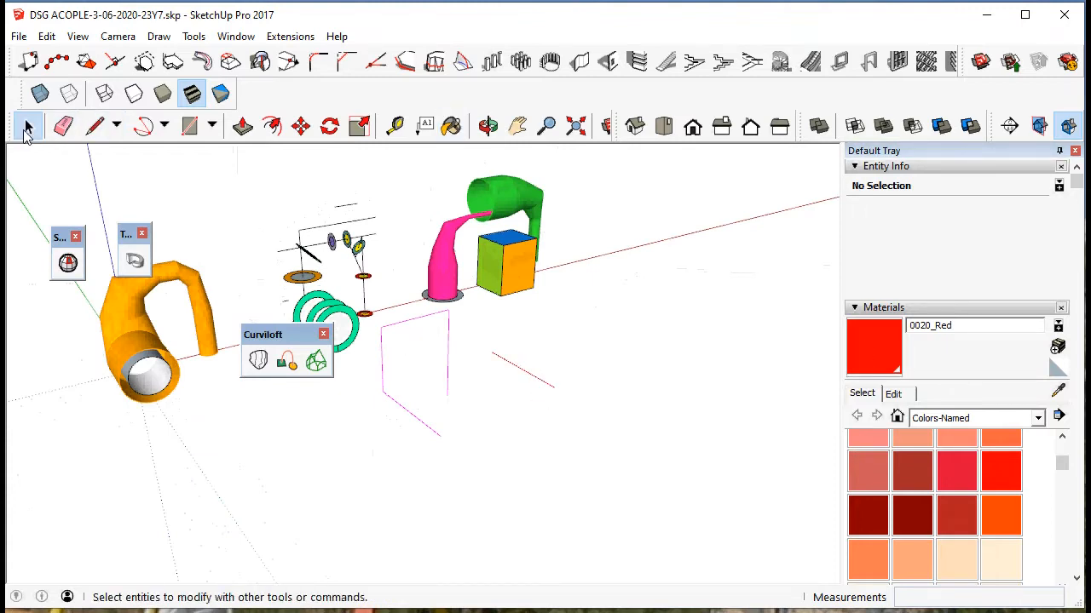
click(29, 127)
Measure the magenta path's vertical segment that rises from the end of its ground-level line.
scroll(423, 464, up, 2)
scroll(430, 426, up, 1)
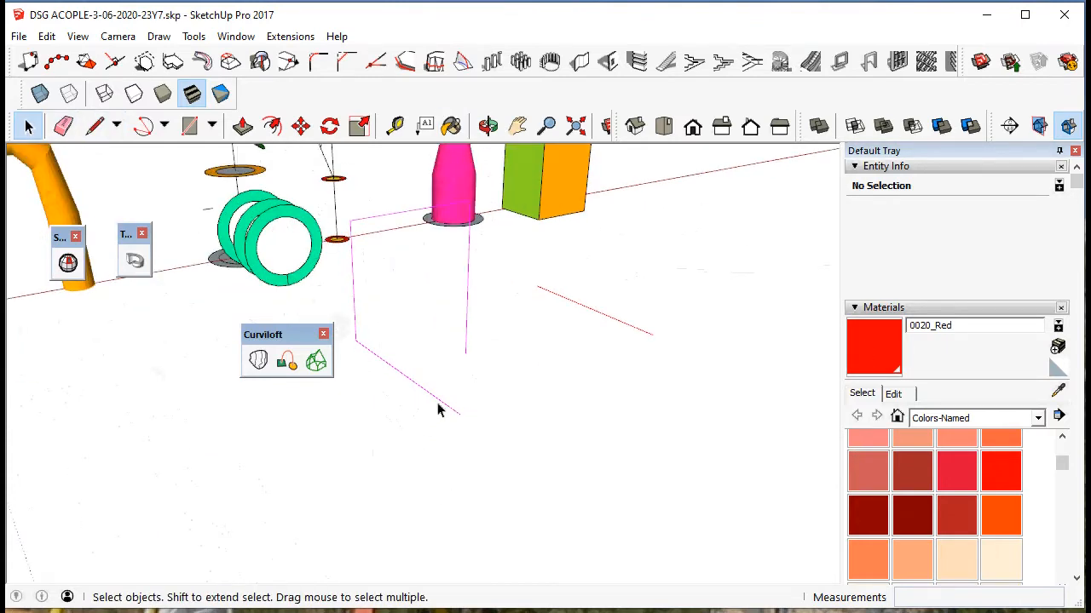
scroll(451, 459, down, 2)
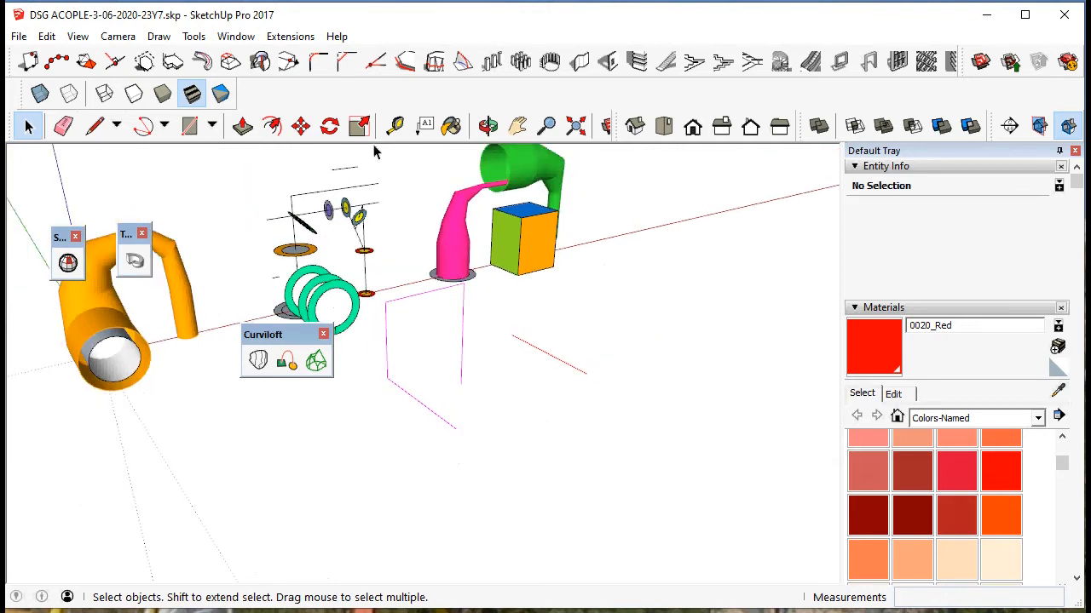
click(394, 126)
click(386, 378)
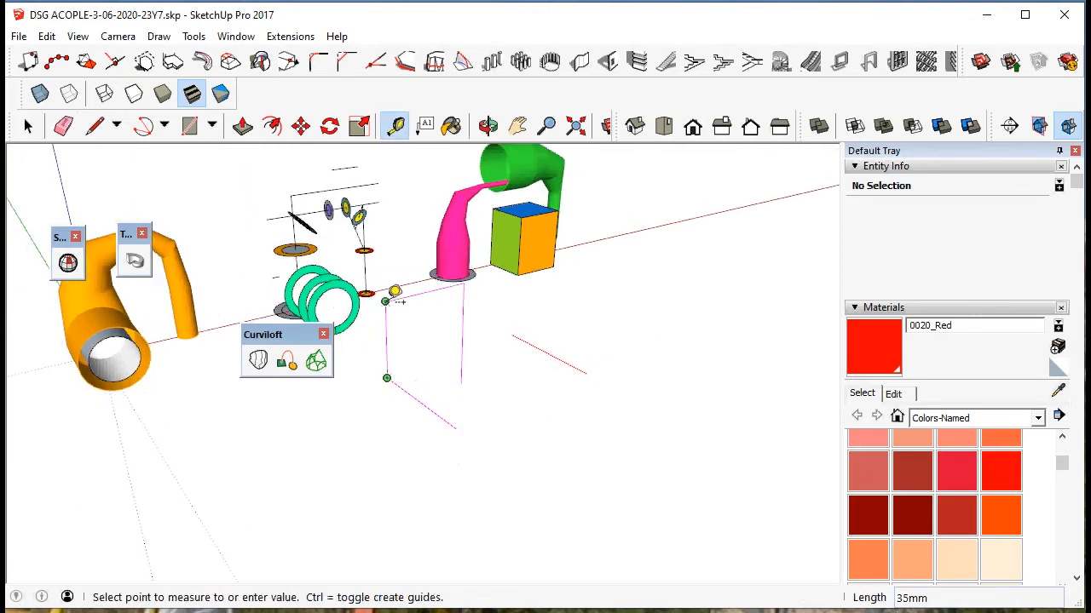
click(28, 126)
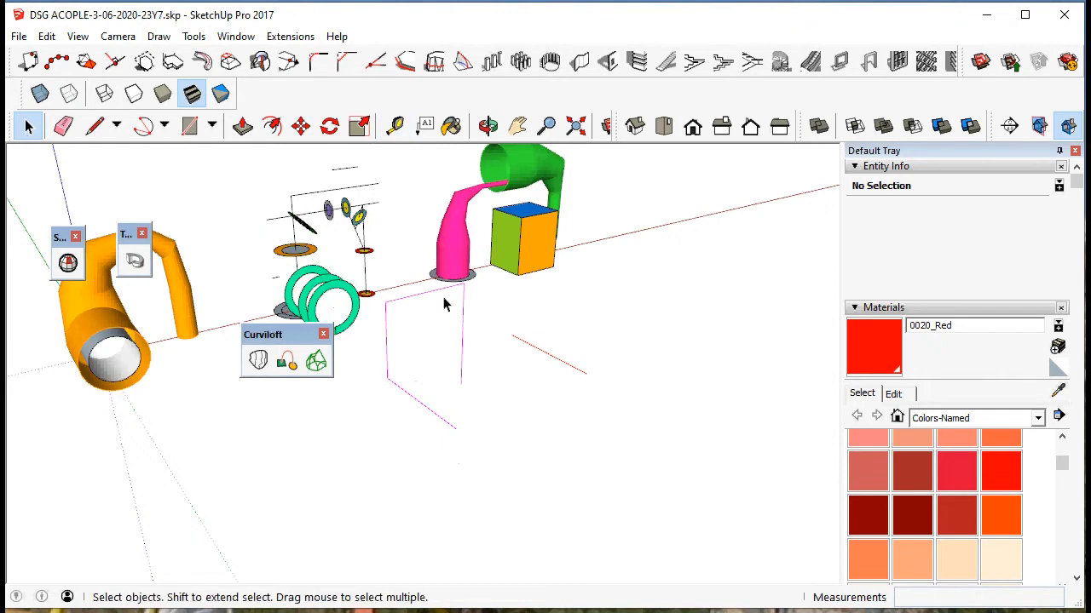
Measure the upper horizontal segment of the magenta path between its two top corners.
click(394, 127)
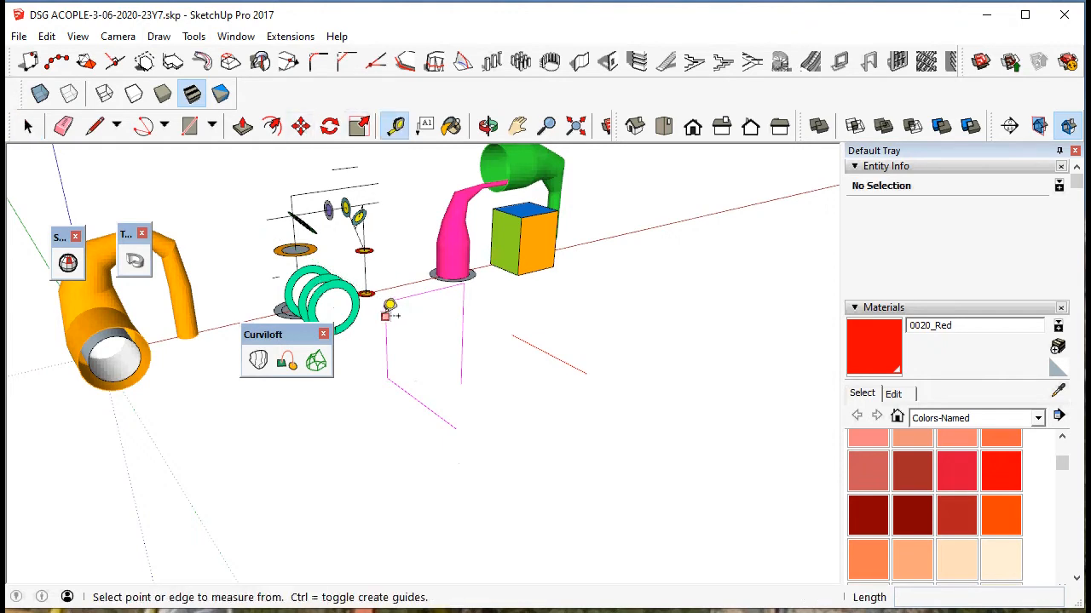
click(385, 301)
middle_drag(457, 290, 443, 305)
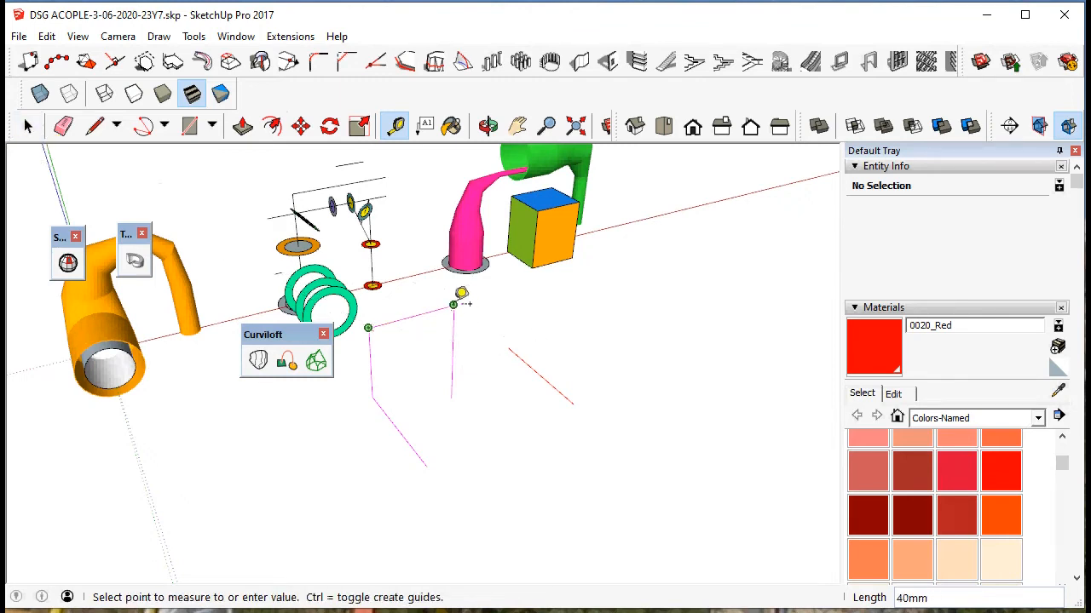
click(462, 294)
click(453, 305)
click(28, 126)
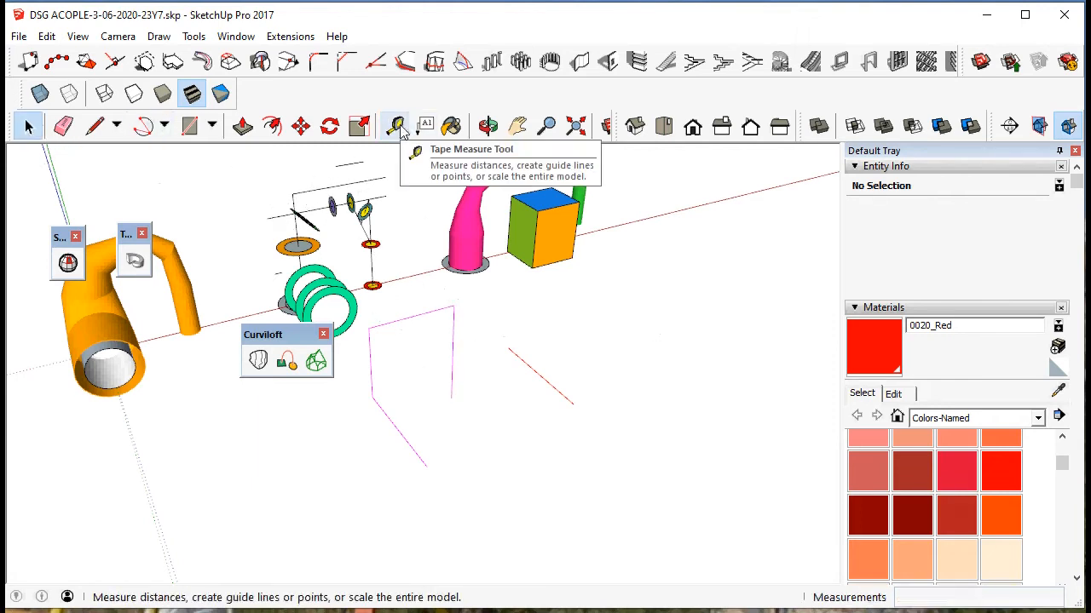
Continue the path from the red line's inner end with a vertical line up, a 40 mm line parallel to the red axis and a 50 mm vertical line down.
click(94, 126)
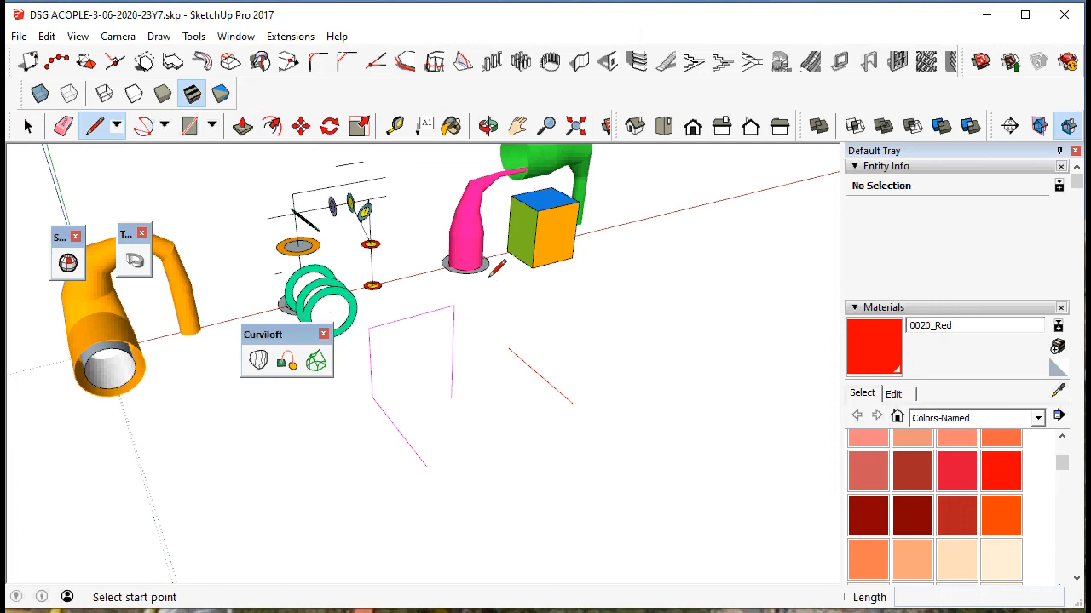
click(508, 346)
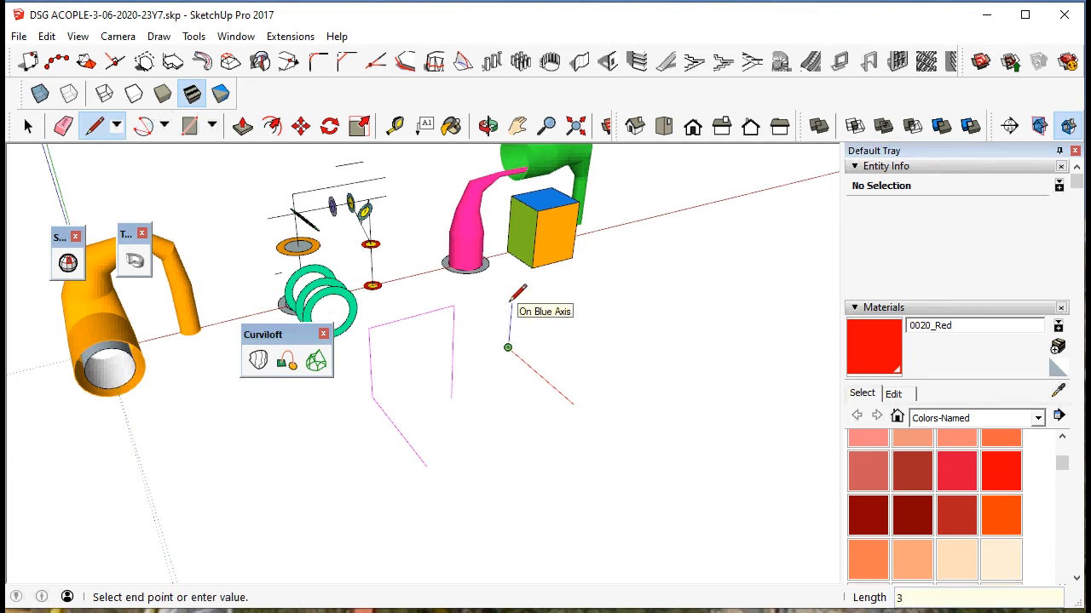
click(512, 284)
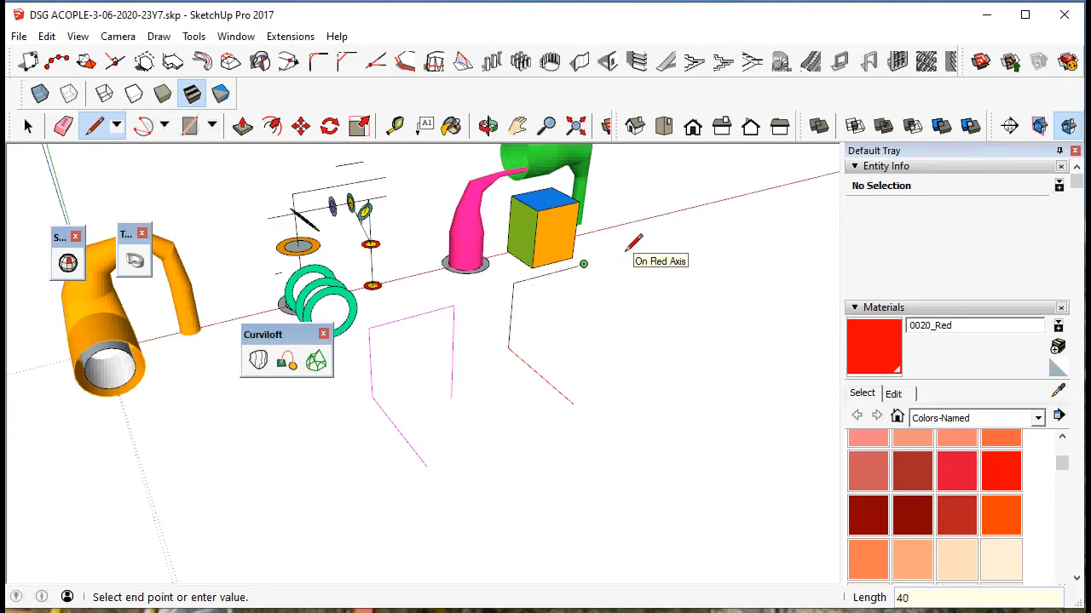
text(40)
key(Return)
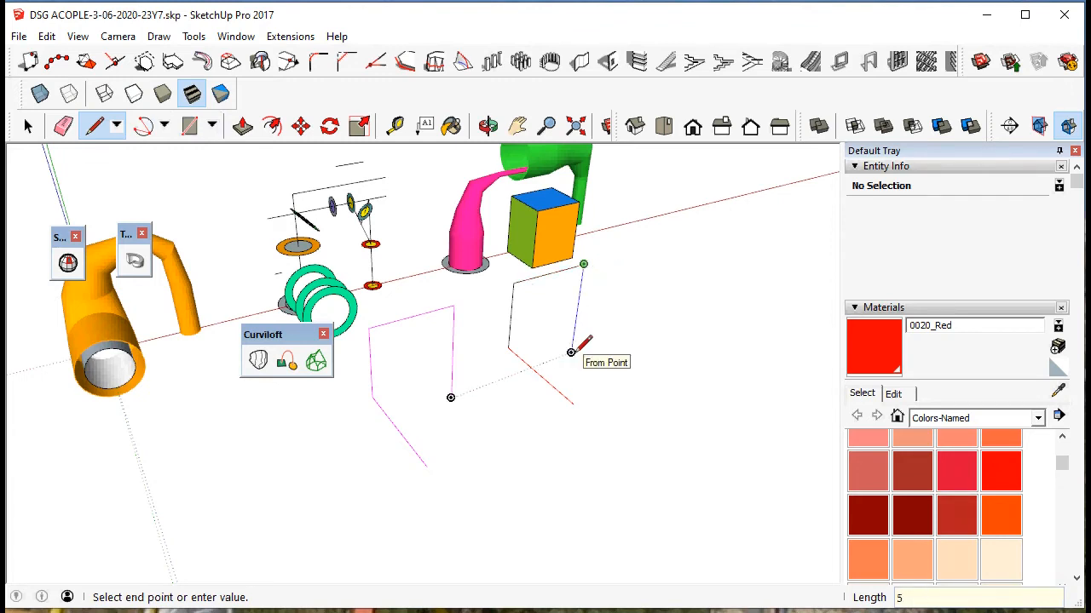
click(571, 352)
Measure the descending end segment of the magenta path and the matching segment of the new path.
click(394, 127)
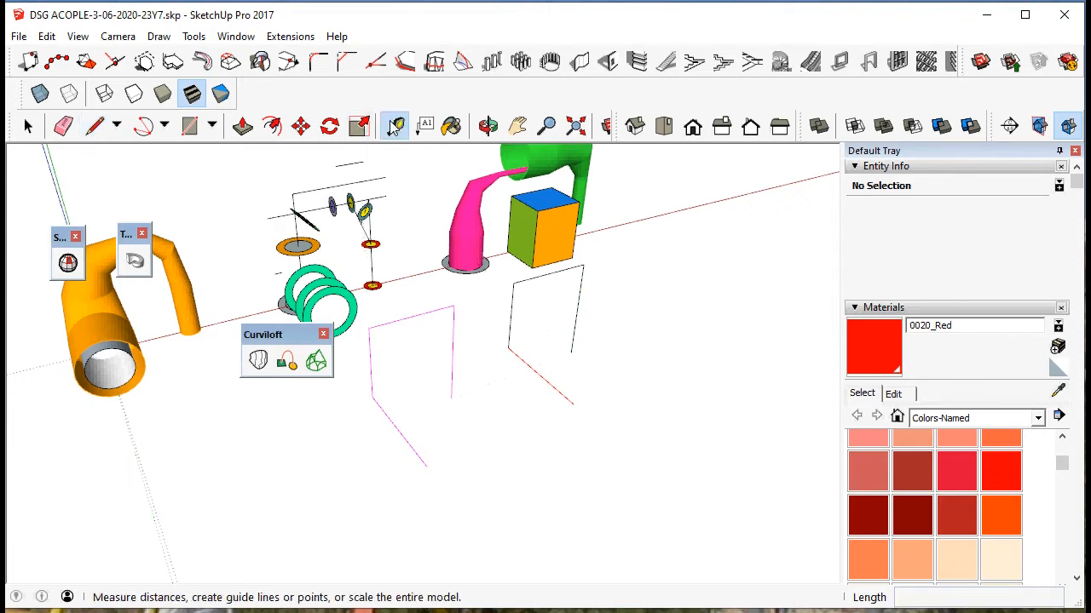
click(453, 305)
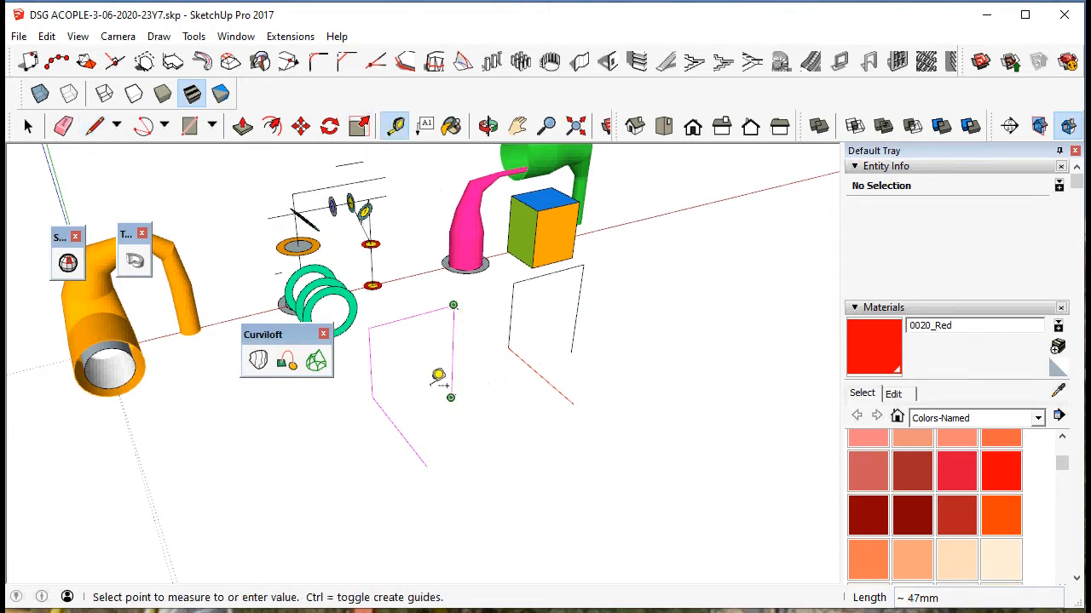
click(27, 126)
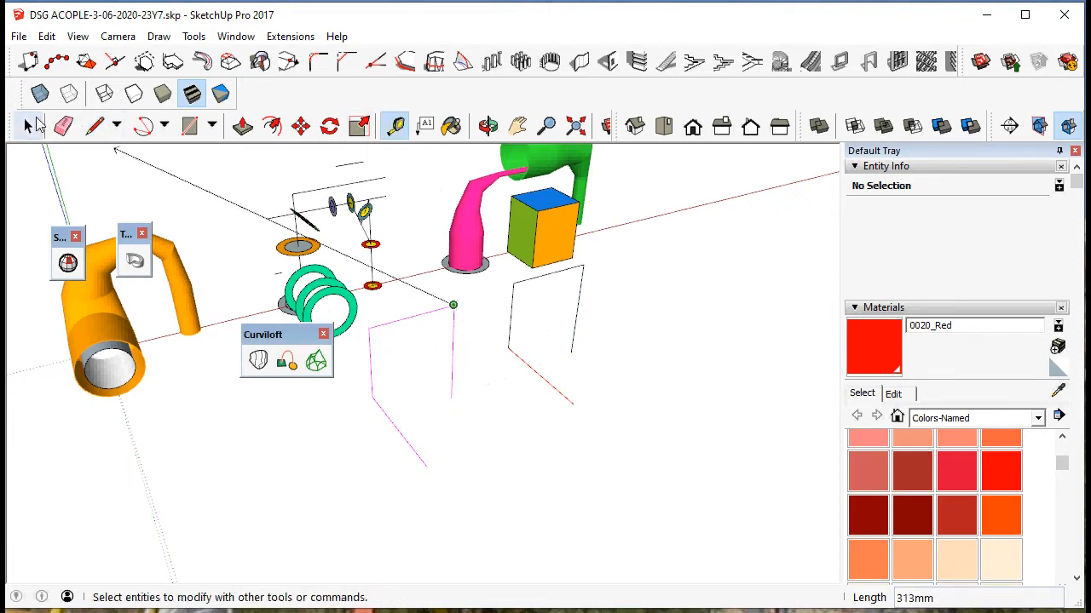
click(395, 126)
click(583, 264)
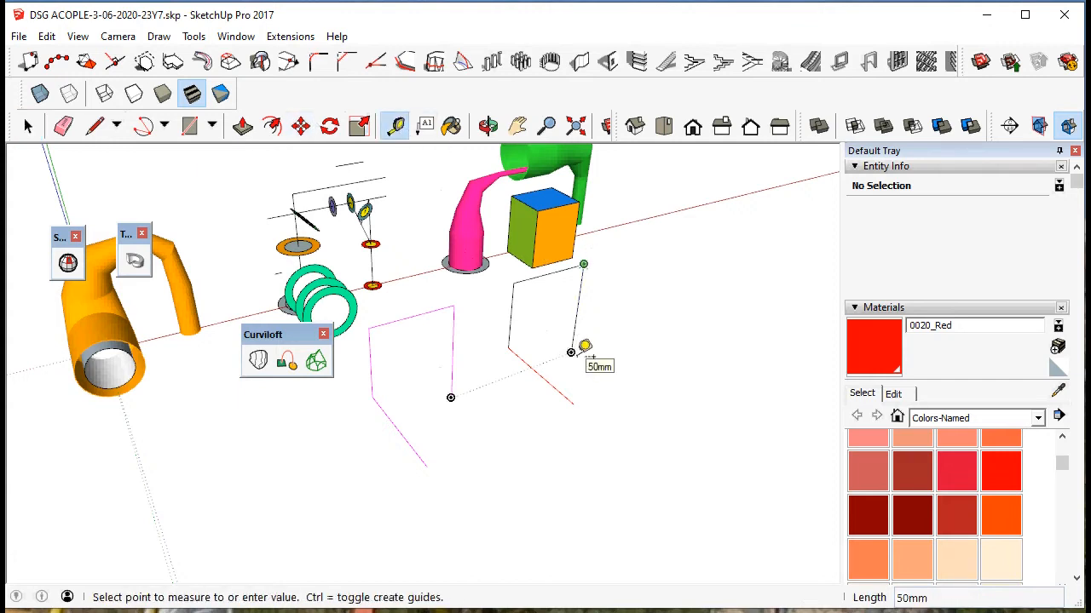
click(28, 126)
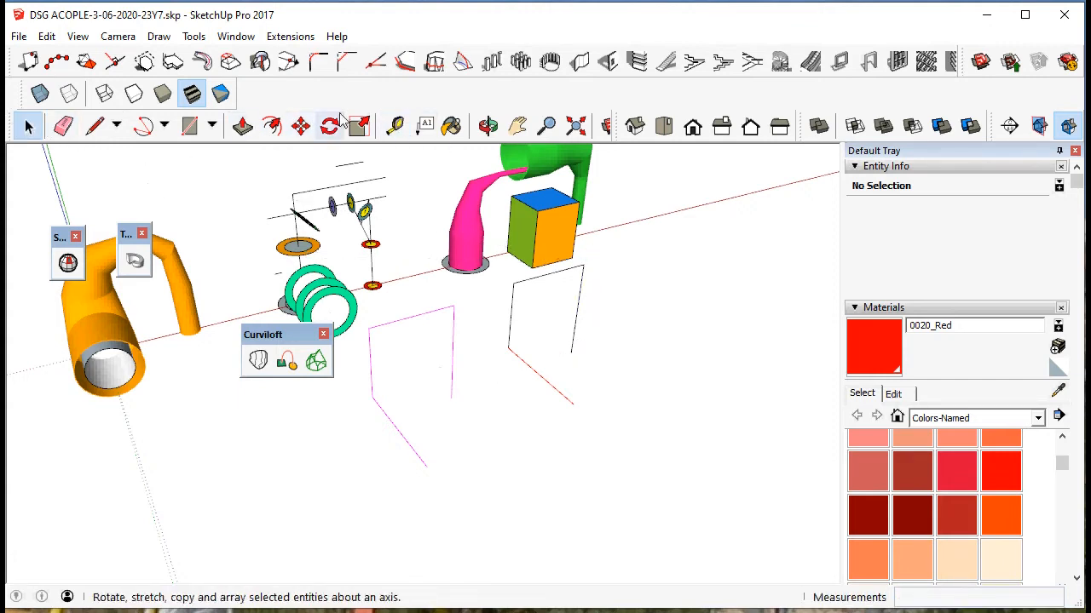
Measure the upper horizontal segments of the new path and the magenta path.
click(398, 128)
click(512, 282)
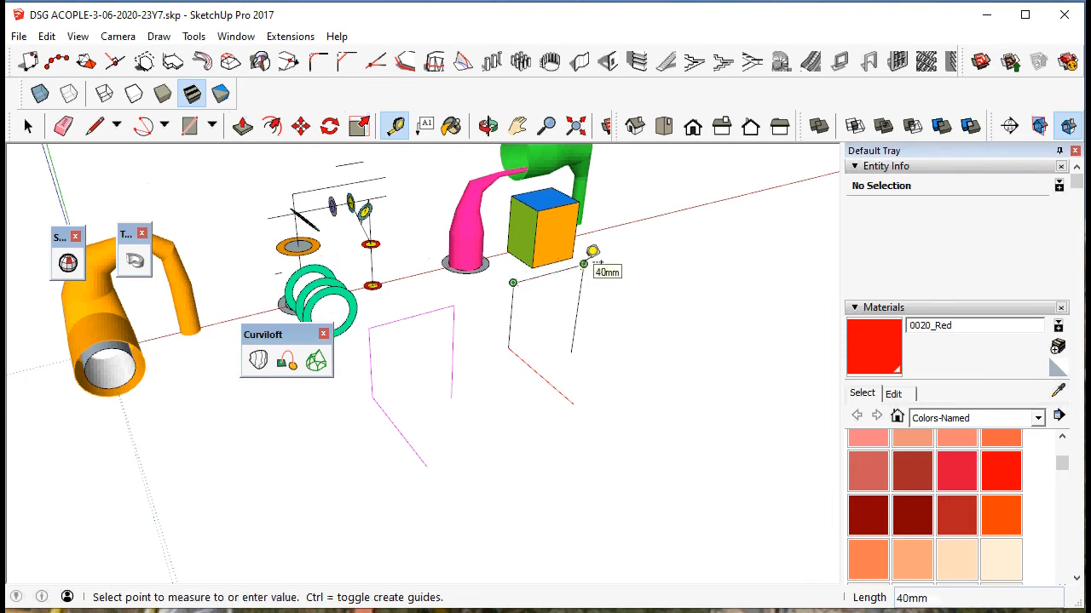
click(591, 254)
click(453, 305)
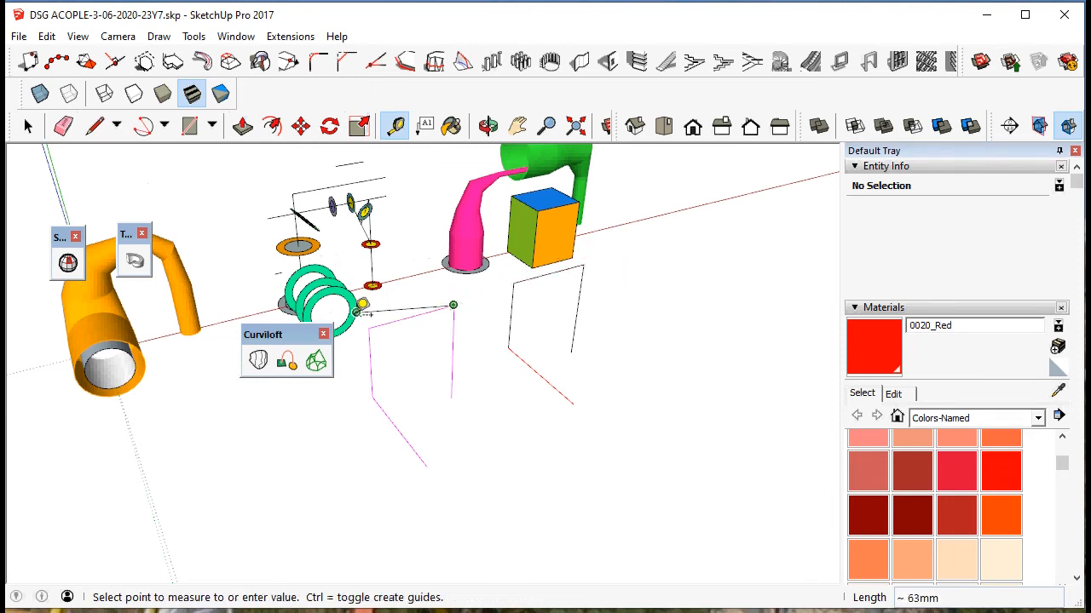
click(369, 327)
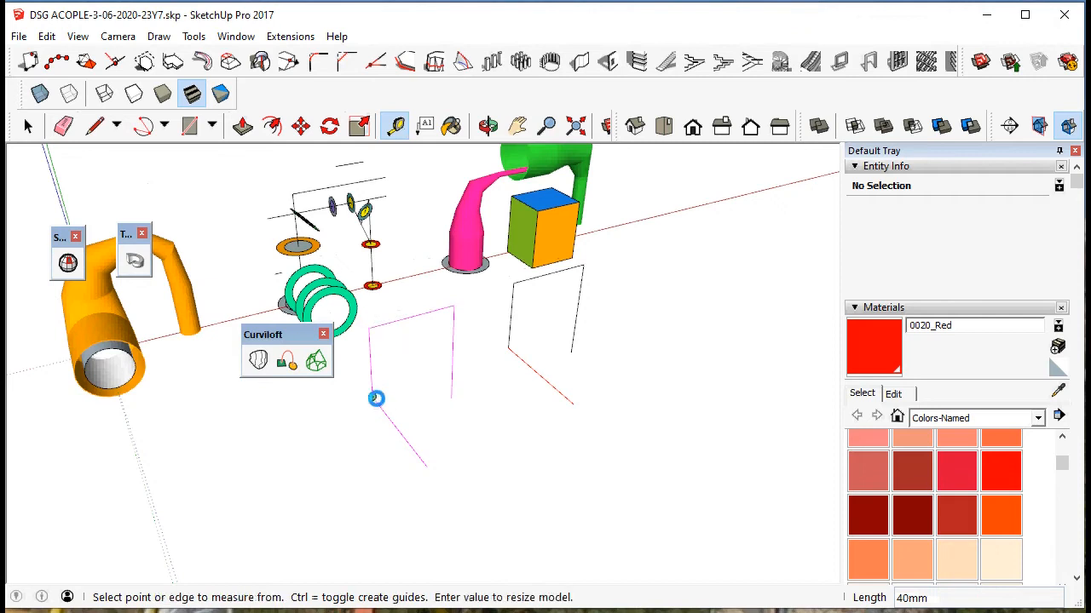
Measure the magenta path's rising segment between the ground-level line and the upper corner.
click(372, 396)
click(380, 327)
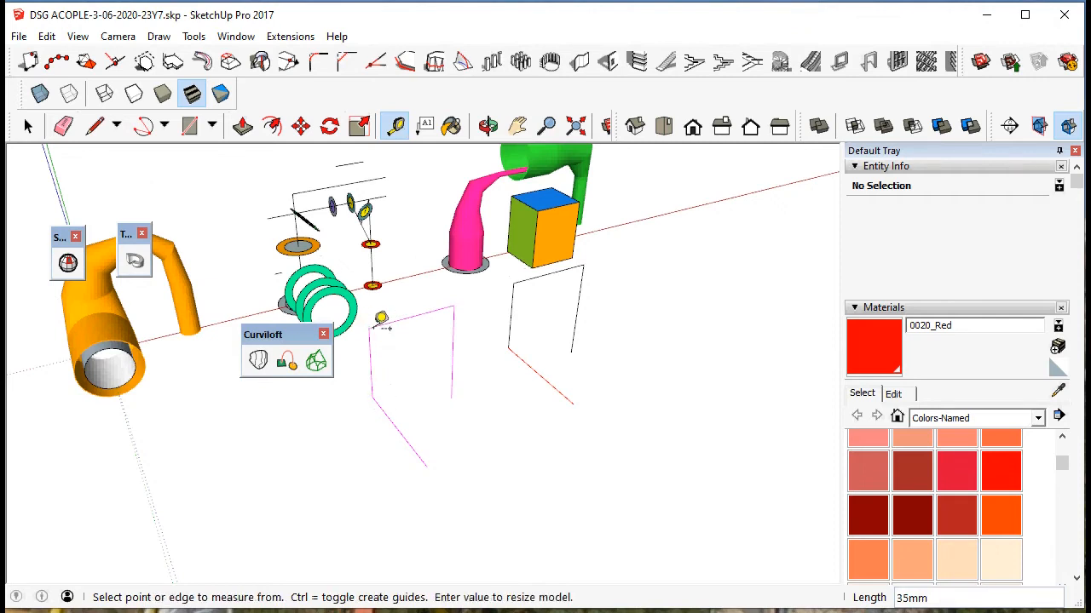
click(509, 345)
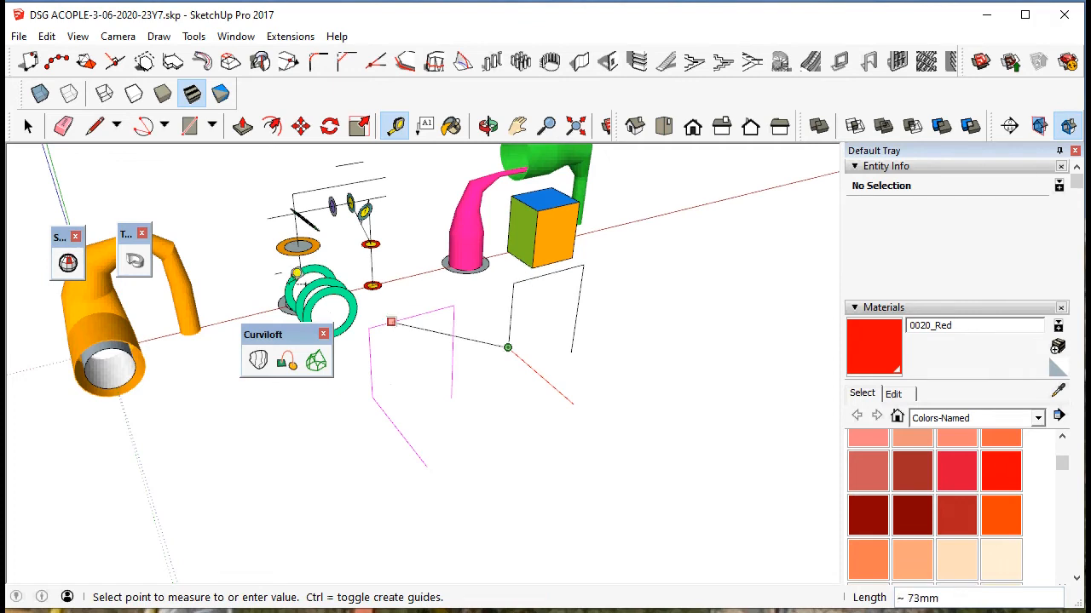
click(28, 125)
Switch to Paint to review the marked centreline on the coupling's hand sketch, and return to the SketchUp model.
middle_drag(546, 402, 811, 306)
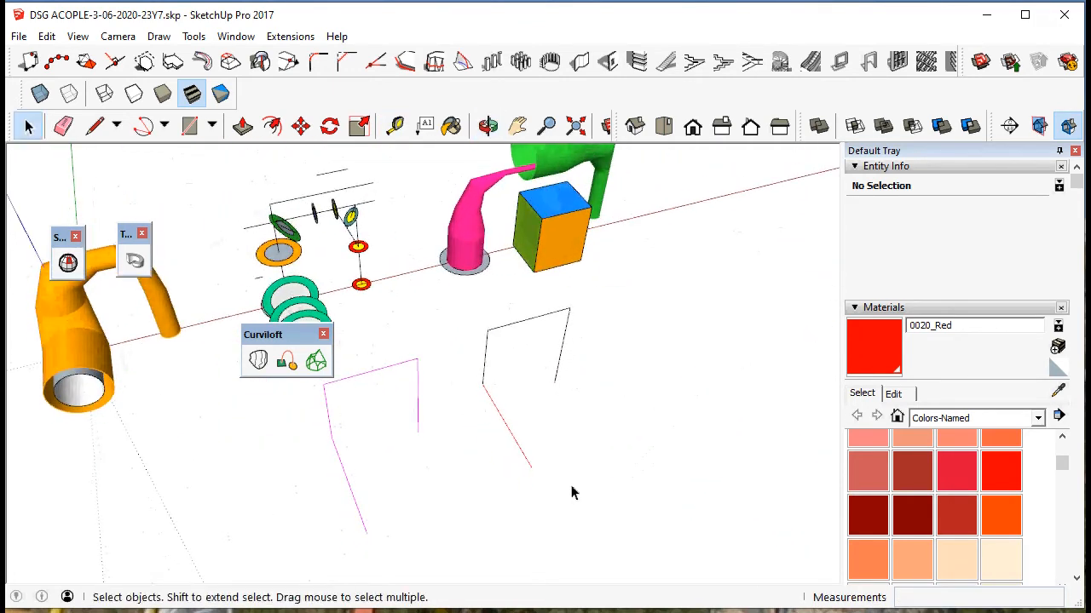
middle_drag(572, 491, 410, 458)
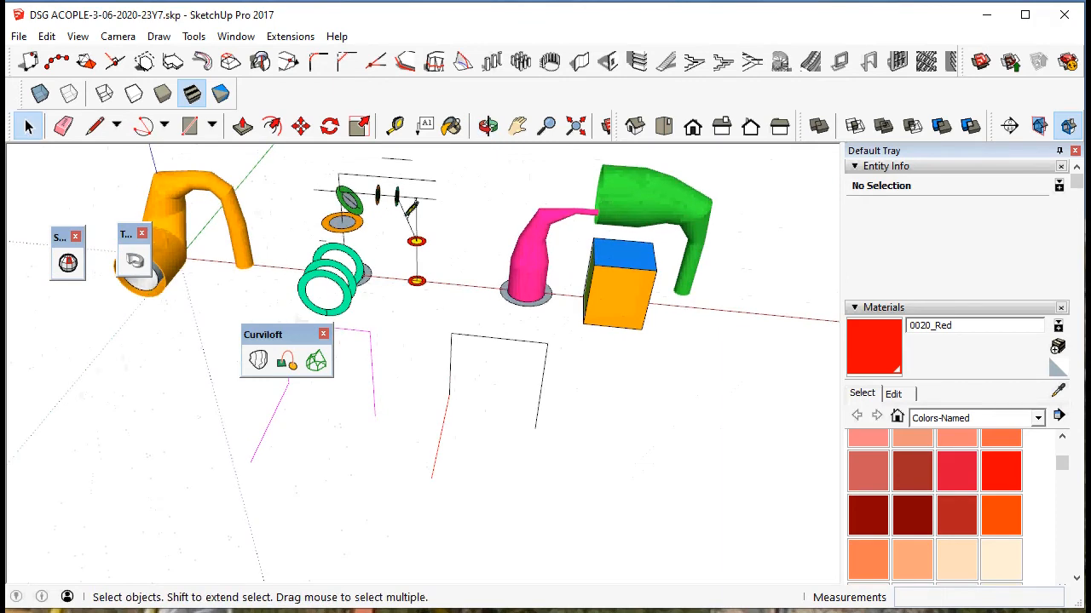
key(alt+Tab)
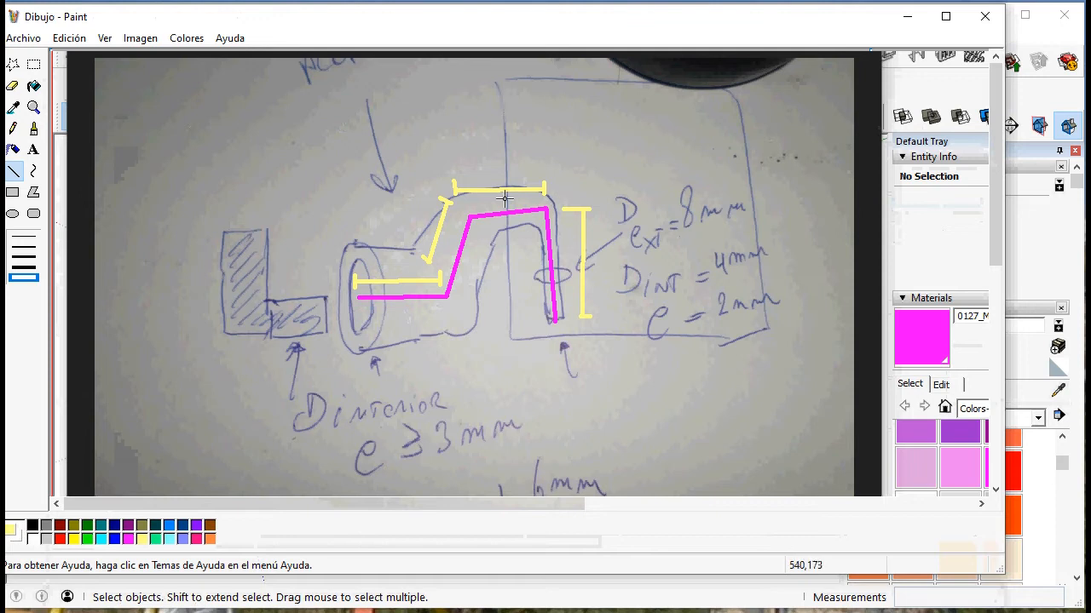
click(908, 17)
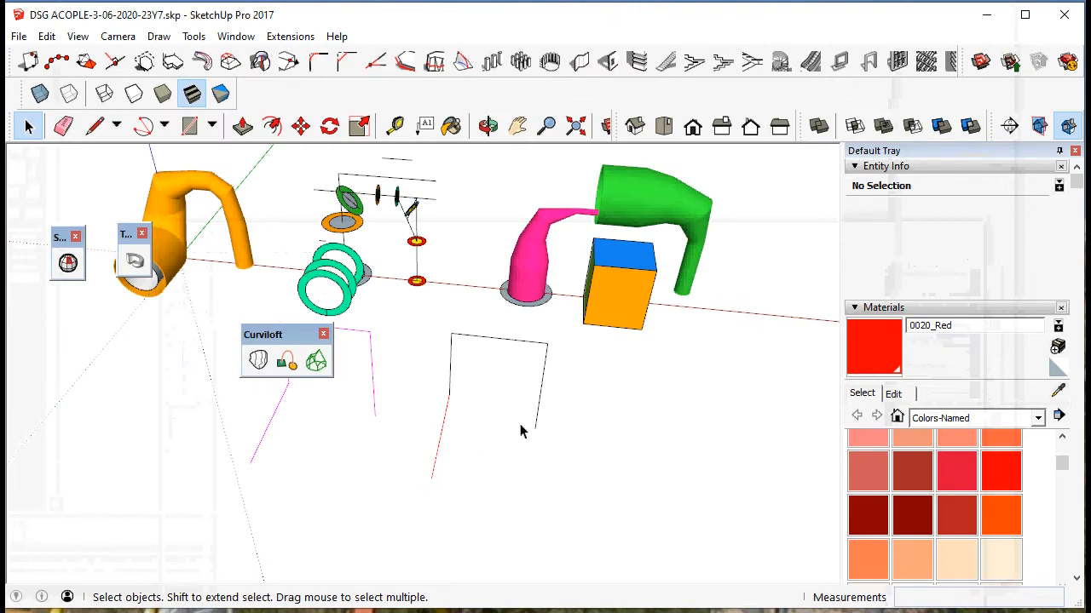
Move the floating Curviloft toolbar clear of the magenta path.
drag(281, 335, 97, 342)
middle_drag(424, 408, 333, 440)
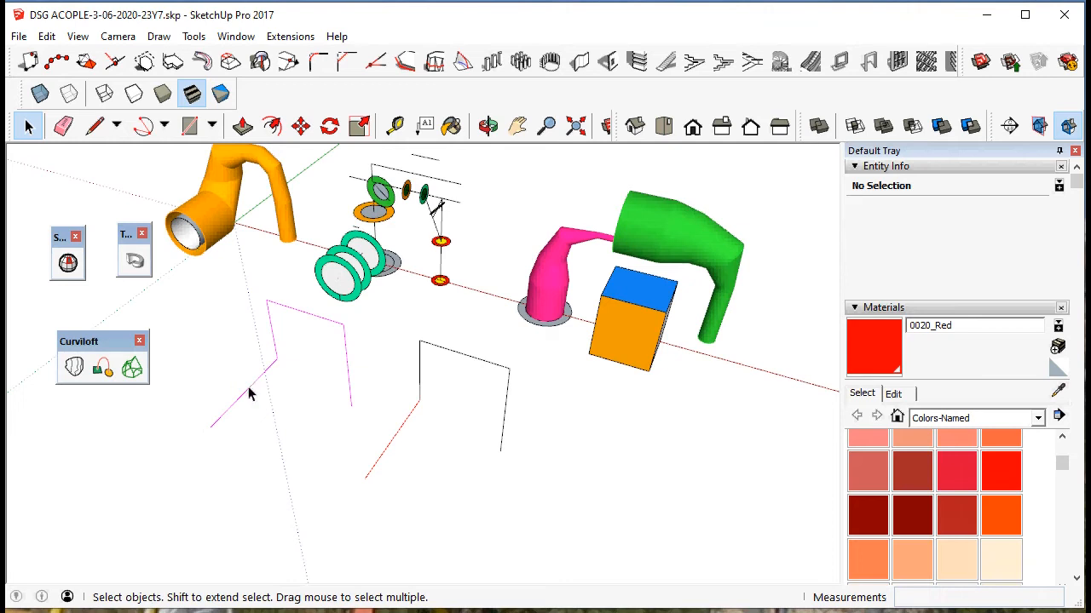
middle_drag(341, 411, 357, 398)
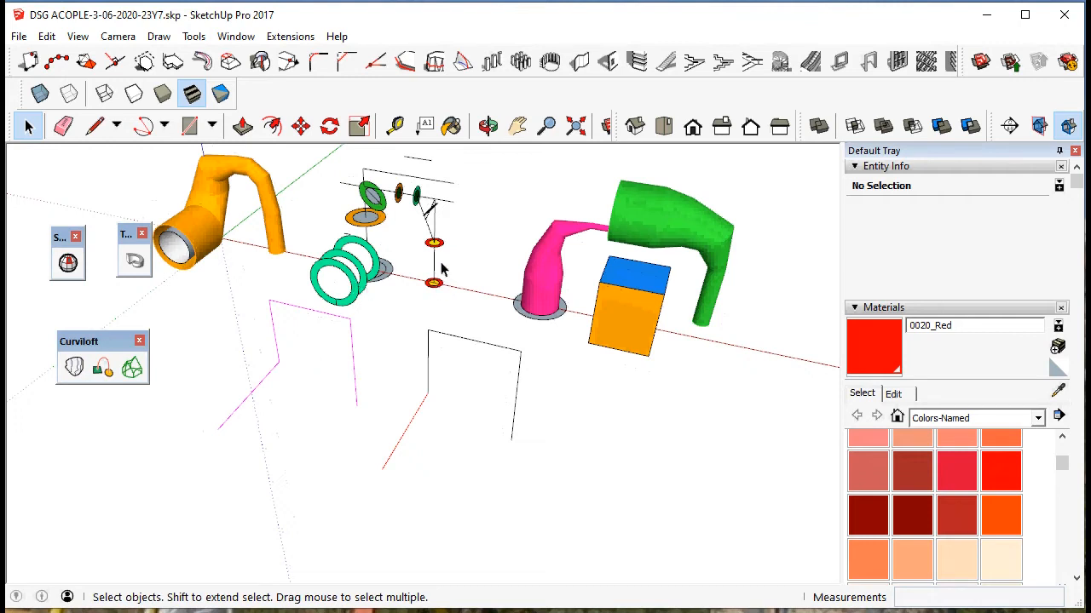
Measure the inner radius of the frontmost turquoise ring from its centre.
click(395, 126)
scroll(304, 298, up, 5)
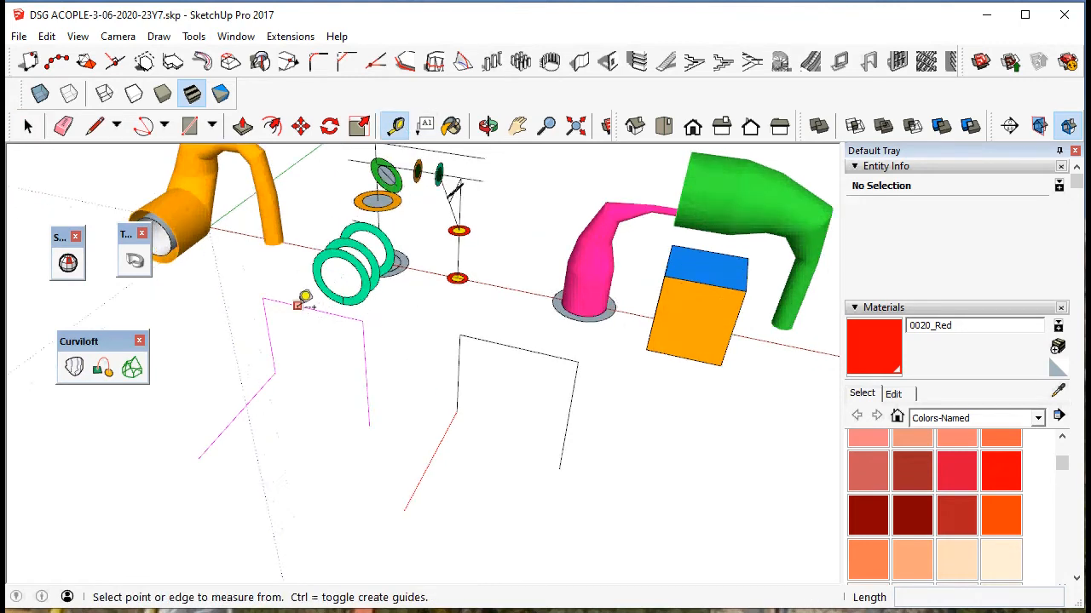
middle_drag(386, 281, 435, 299)
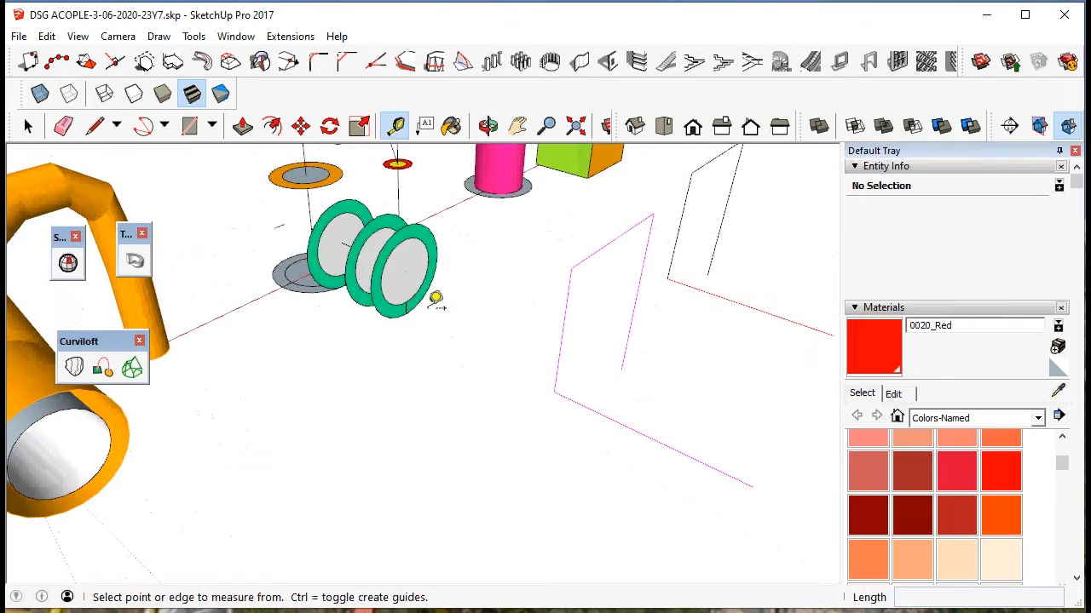
click(405, 271)
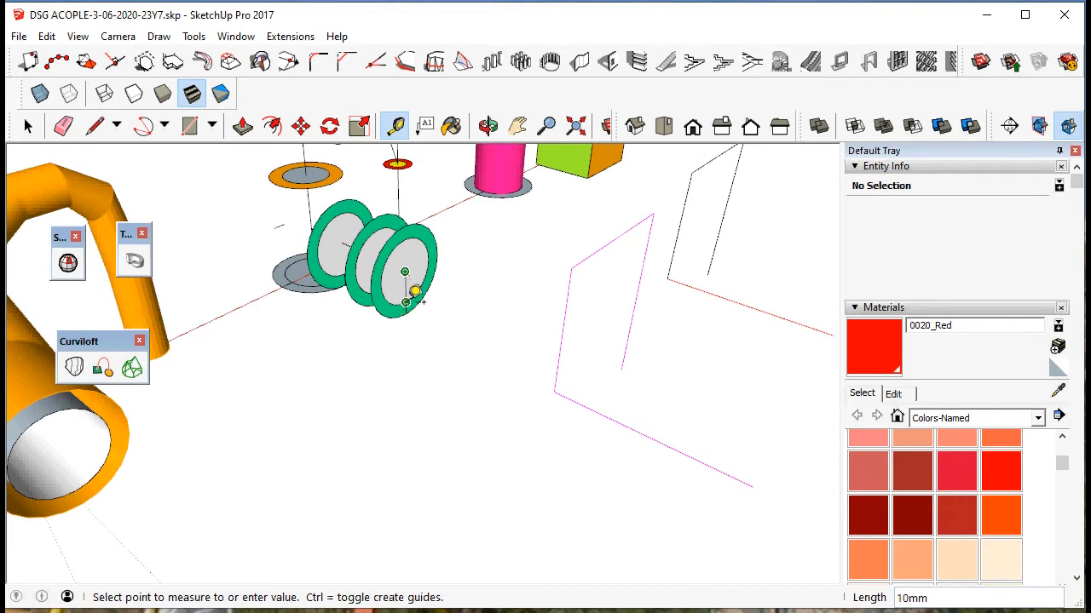
click(27, 125)
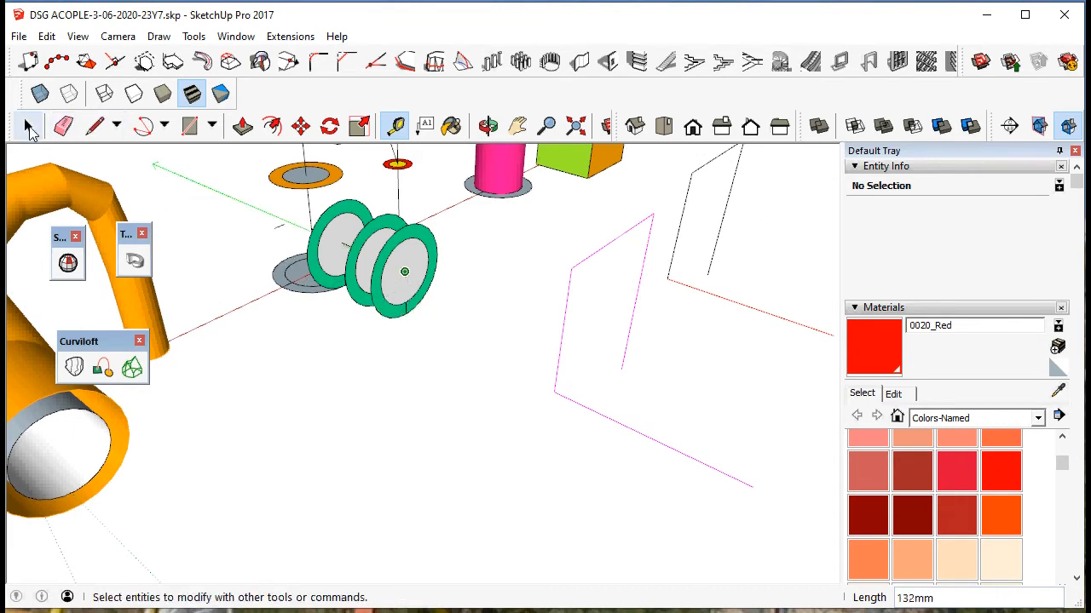
Draw a circle of radius 14 mm, perpendicular to the green axis, centred on the free end of the magenta path's ground-level line.
click(212, 125)
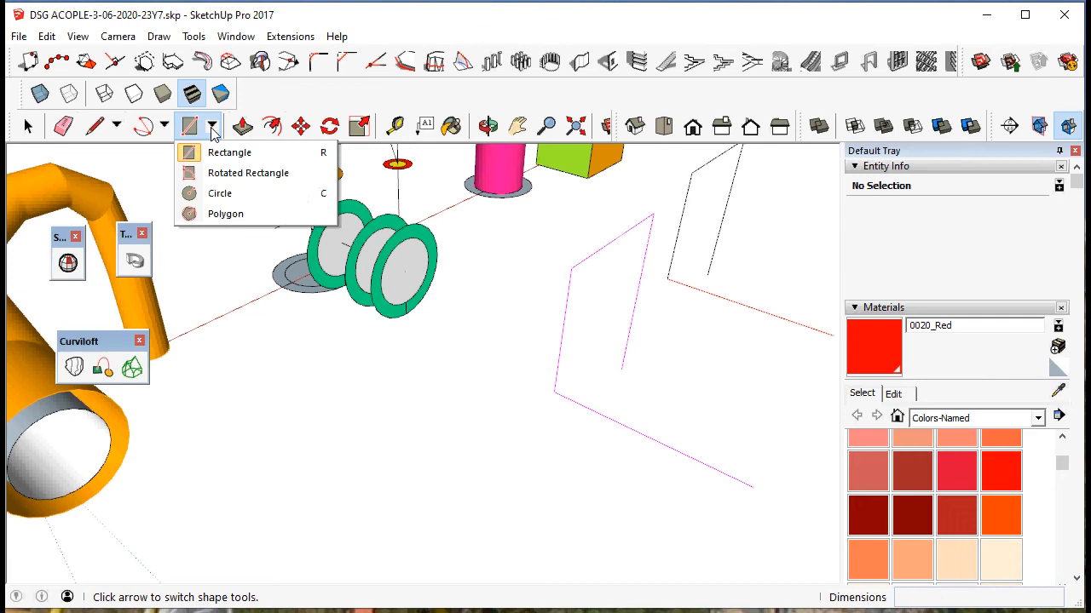
click(217, 193)
scroll(405, 303, down, 4)
middle_drag(584, 433, 336, 370)
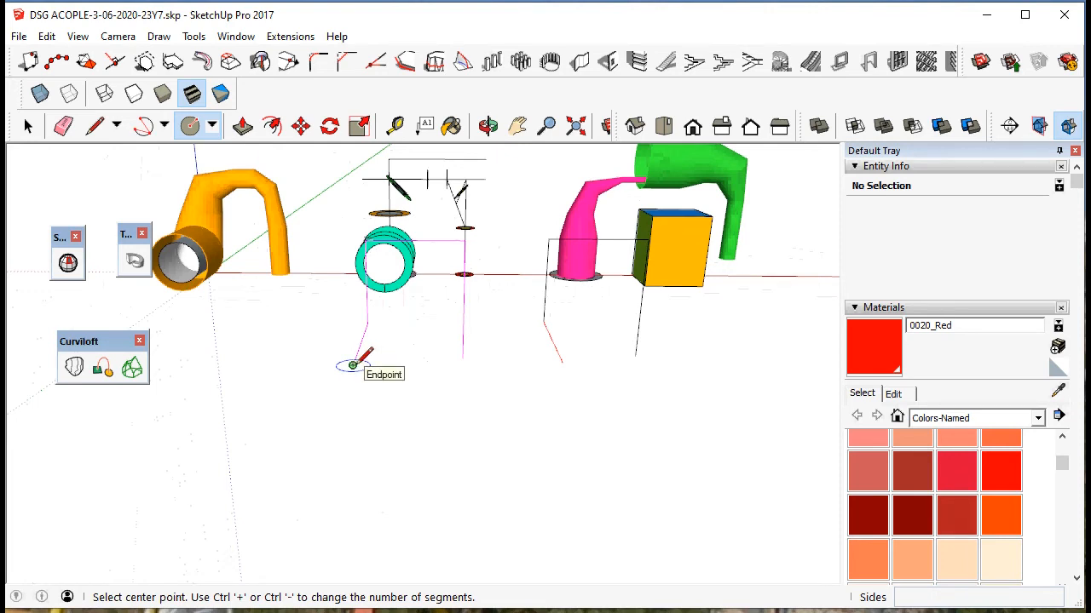
scroll(352, 365, up, 4)
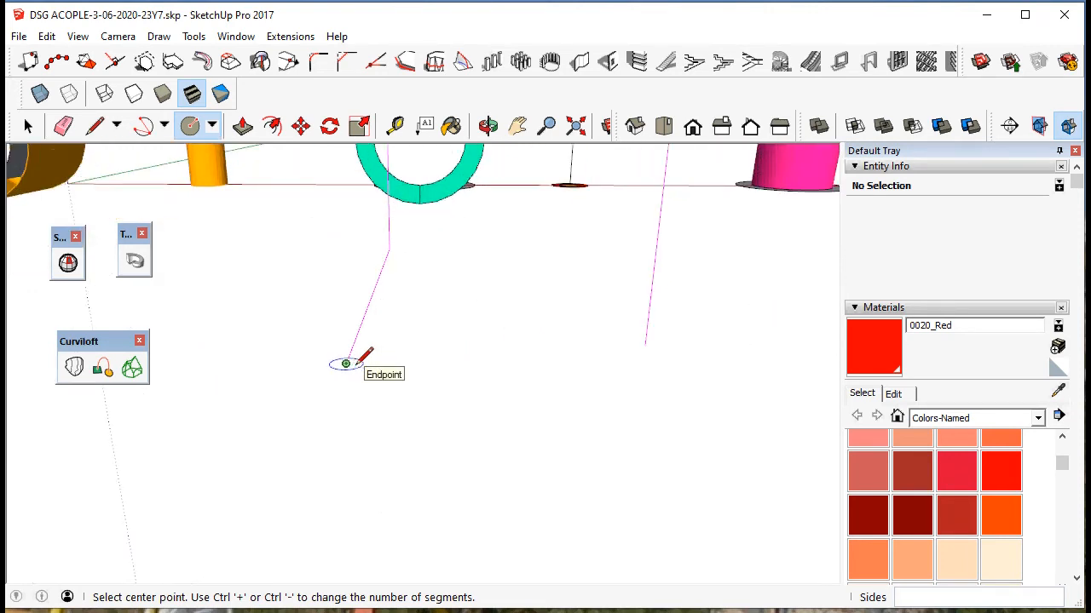
scroll(345, 364, up, 3)
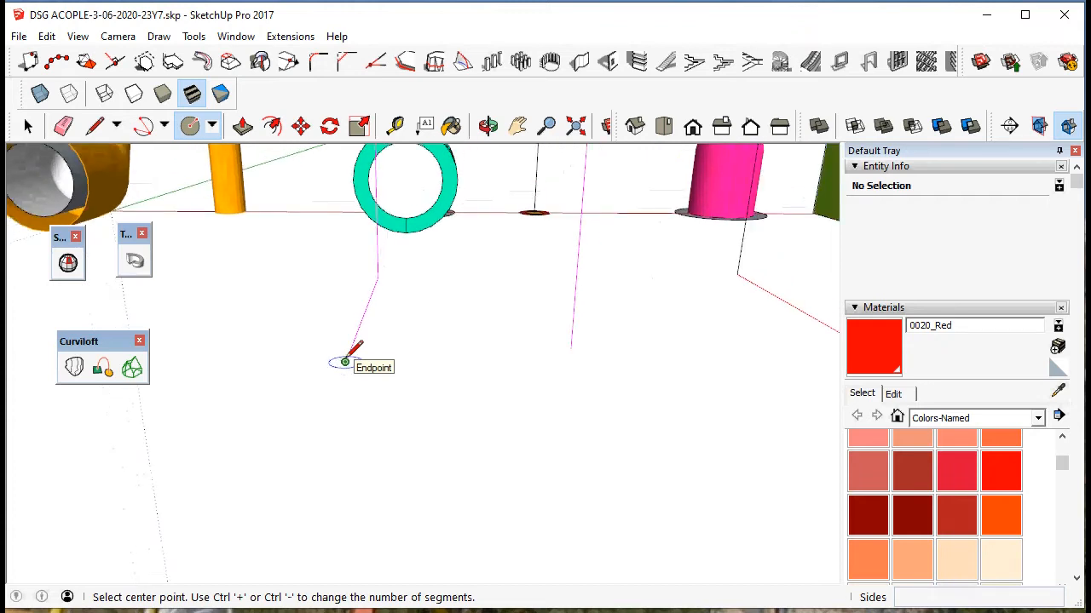
scroll(345, 362, down, 4)
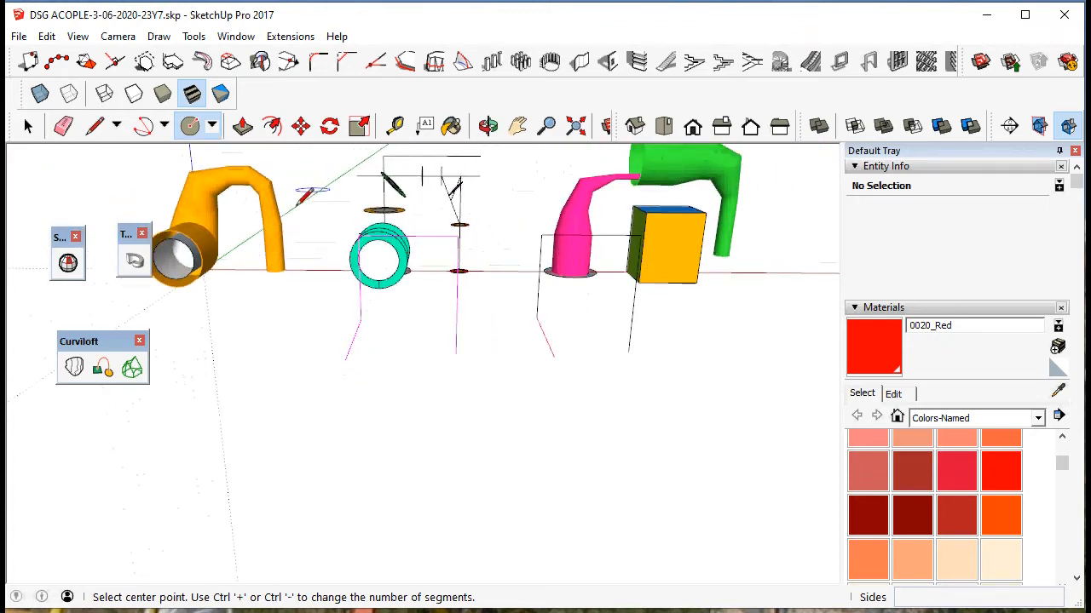
middle_drag(324, 368, 384, 302)
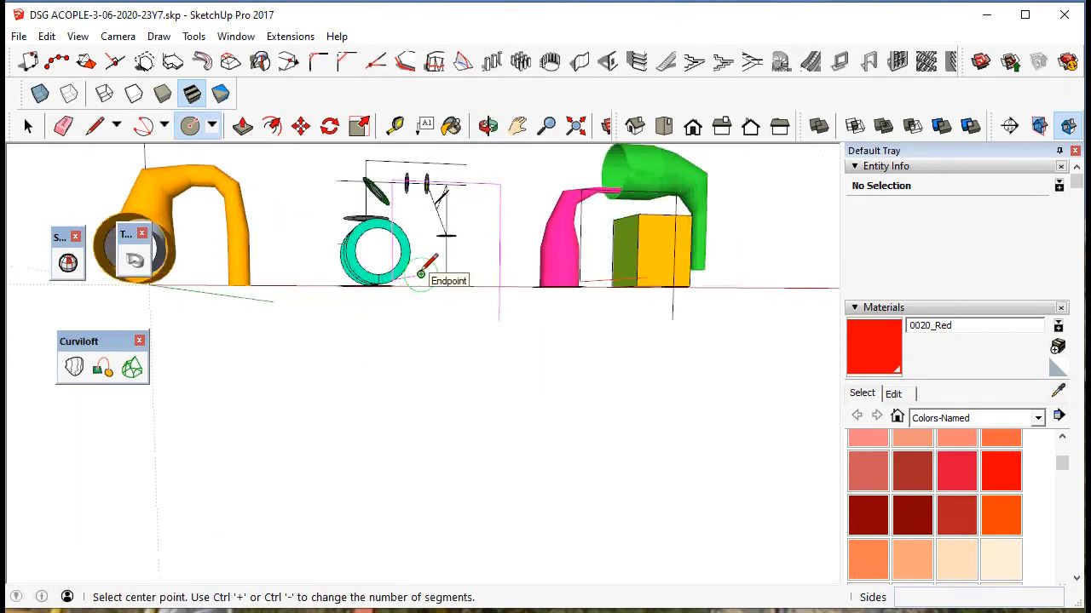
scroll(421, 273, up, 3)
click(424, 283)
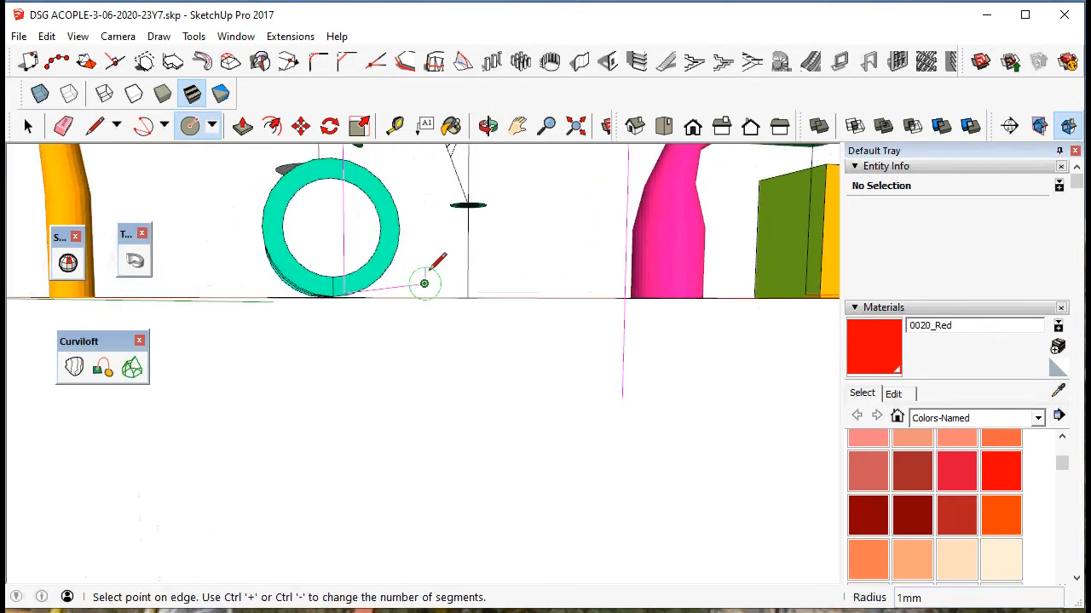
text(10)
key(Return)
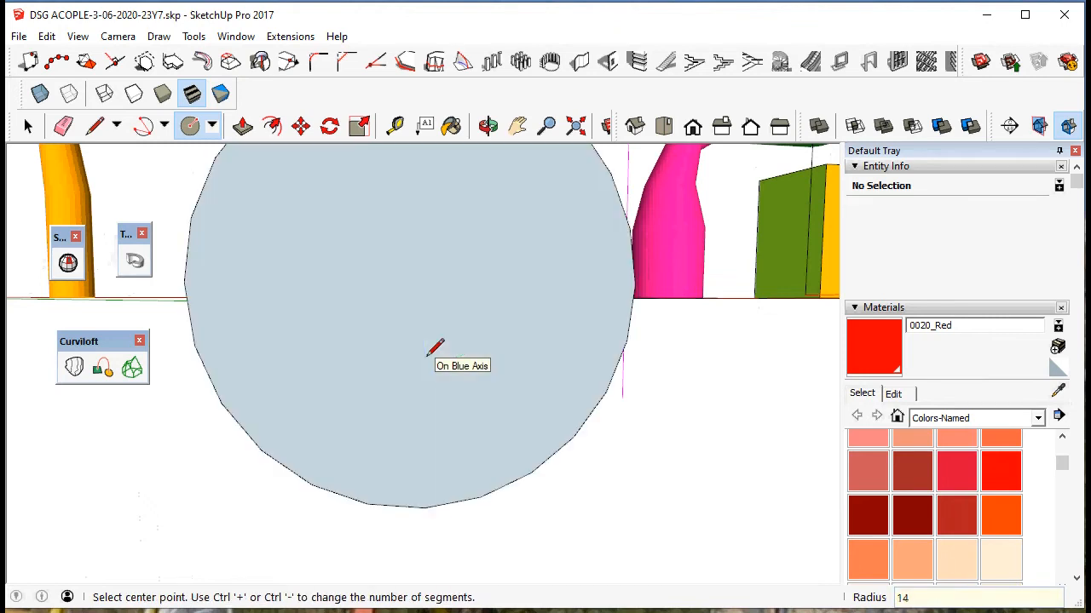
Add a concentric circle of radius 10 mm inside the large circle and delete its inner face to leave a ring.
click(425, 283)
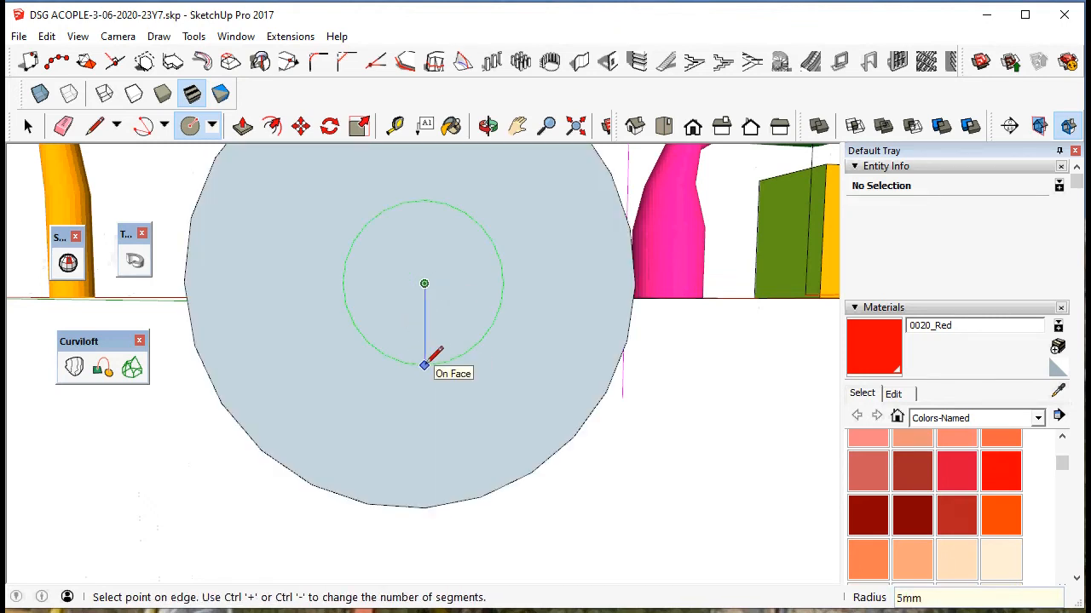
text(10)
key(Return)
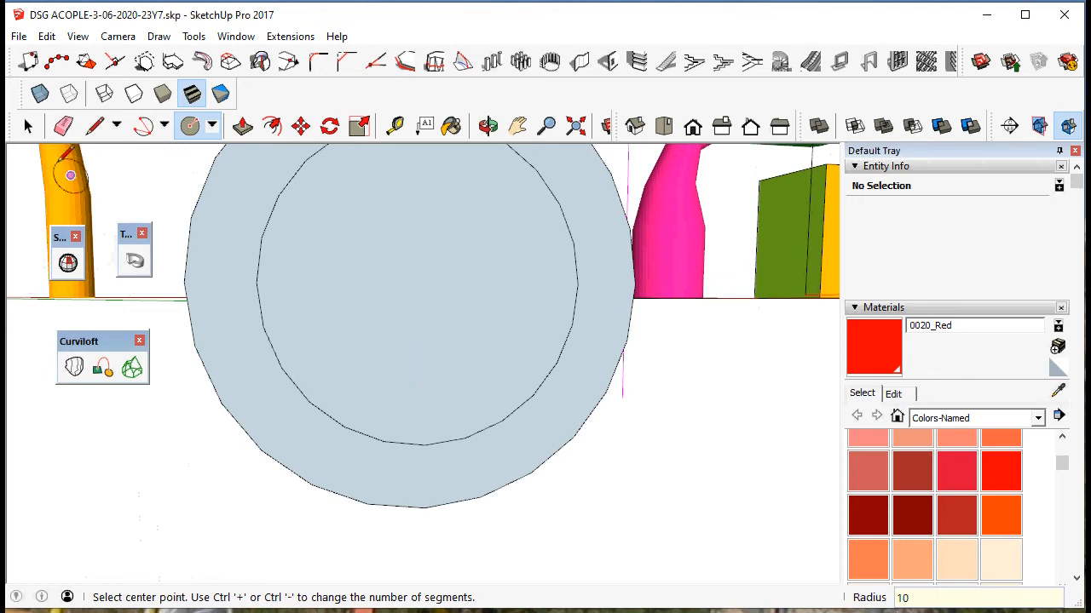
click(28, 126)
click(393, 280)
key(Delete)
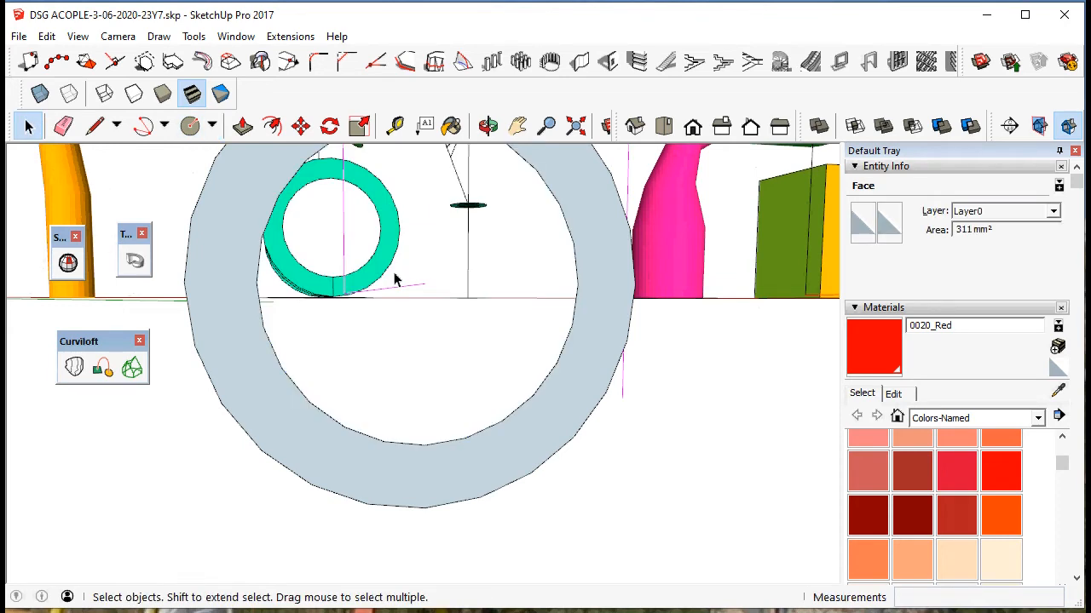
Paint the large ring at the end of the magenta path's ground-level line with 0056_Yellow.
click(1003, 471)
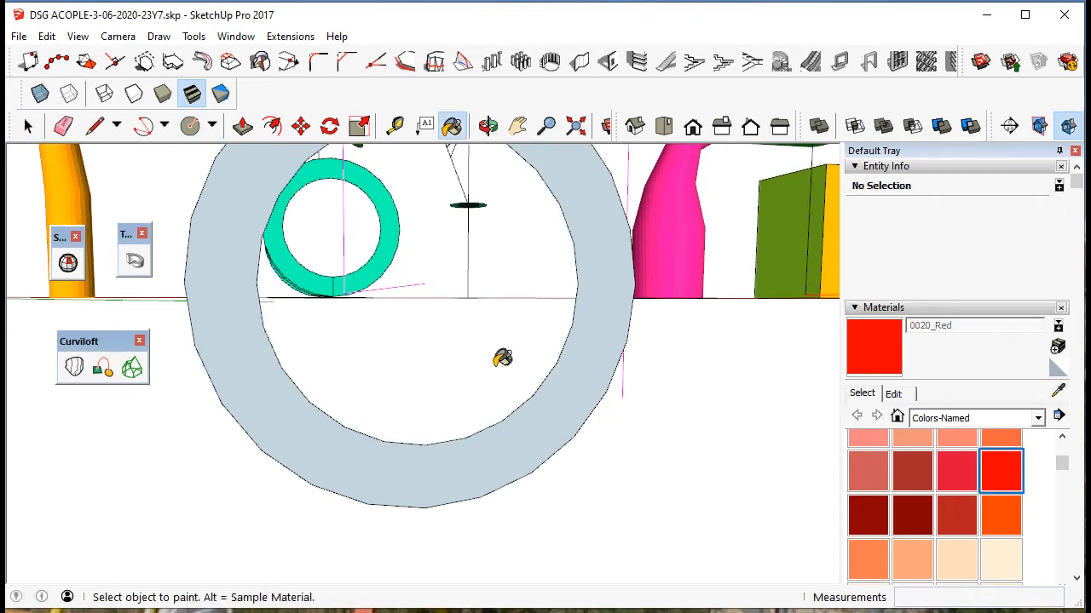
scroll(901, 476, down, 5)
scroll(920, 499, up, 3)
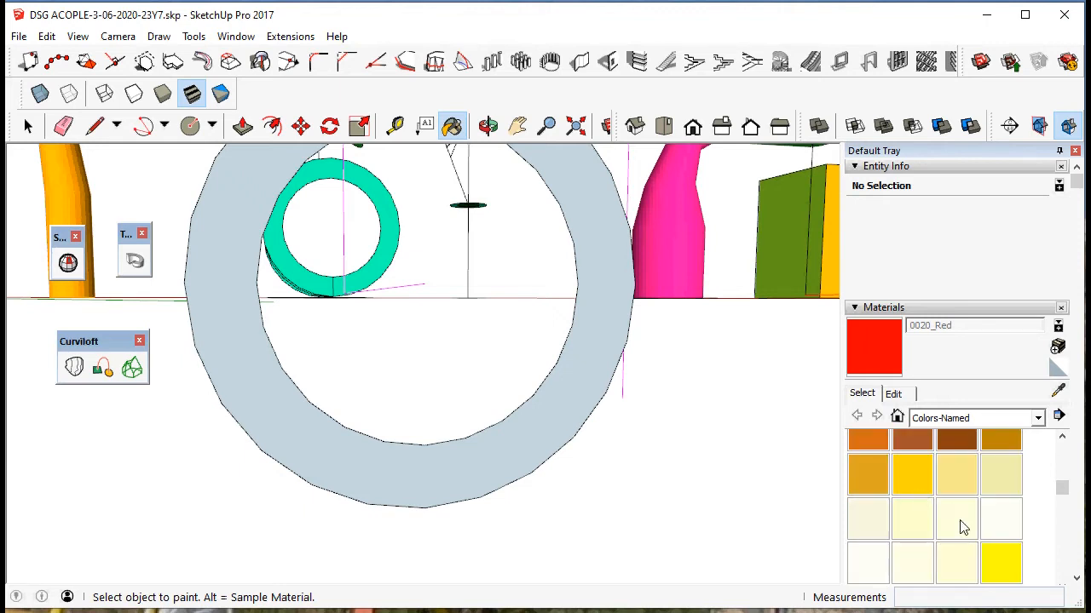
click(999, 562)
click(509, 294)
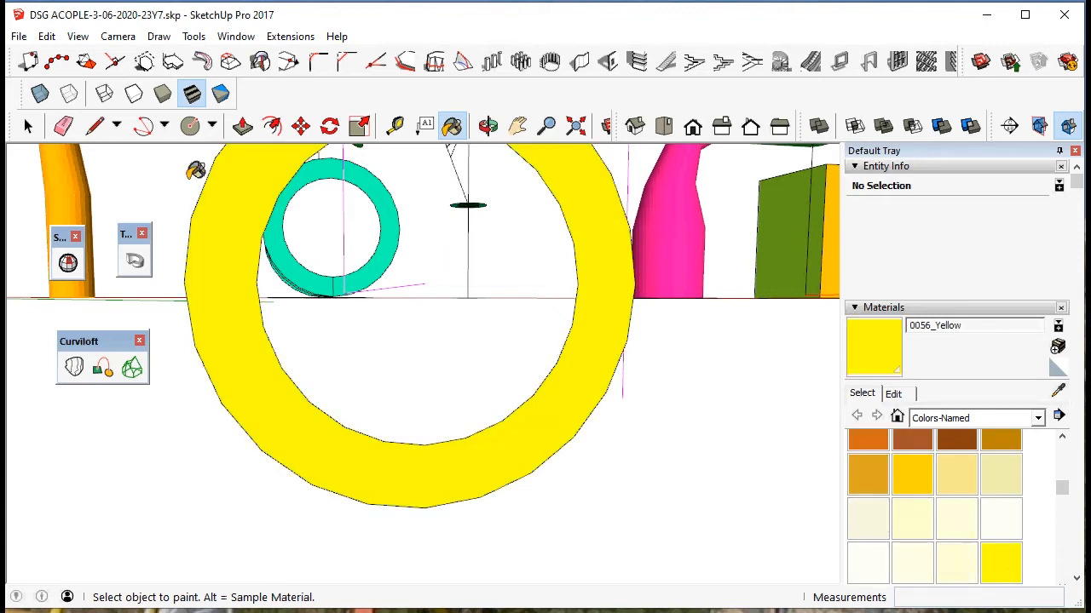
key(space)
Copy the whole yellow ring and paste the duplicate in open space near the magenta path's ground-level line.
scroll(368, 378, down, 3)
middle_drag(425, 378, 653, 418)
click(520, 128)
drag(665, 319, 472, 289)
click(26, 132)
click(26, 136)
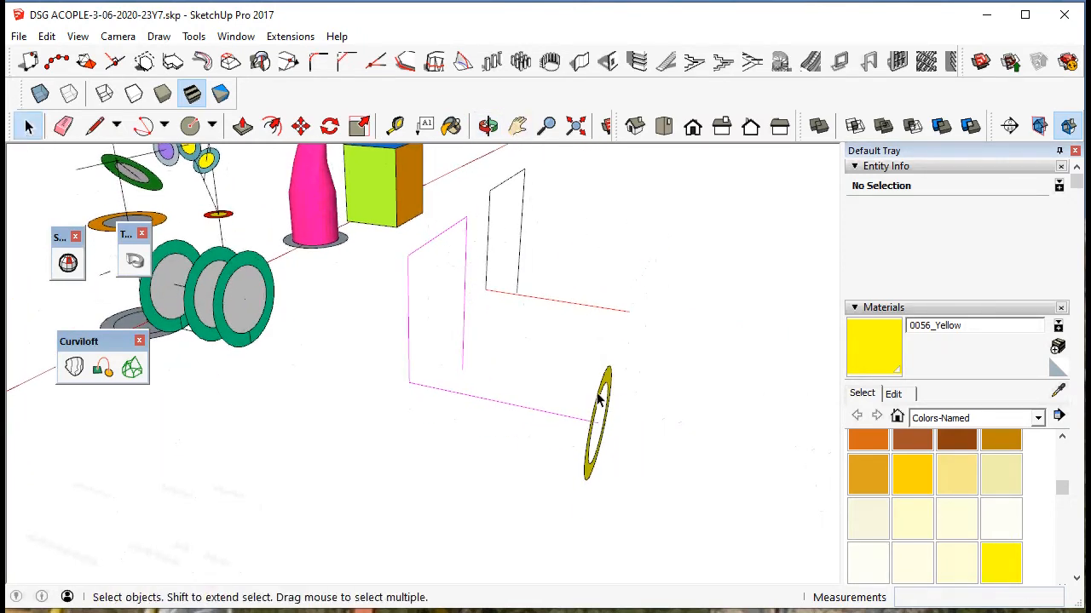
drag(563, 357, 562, 356)
click(47, 36)
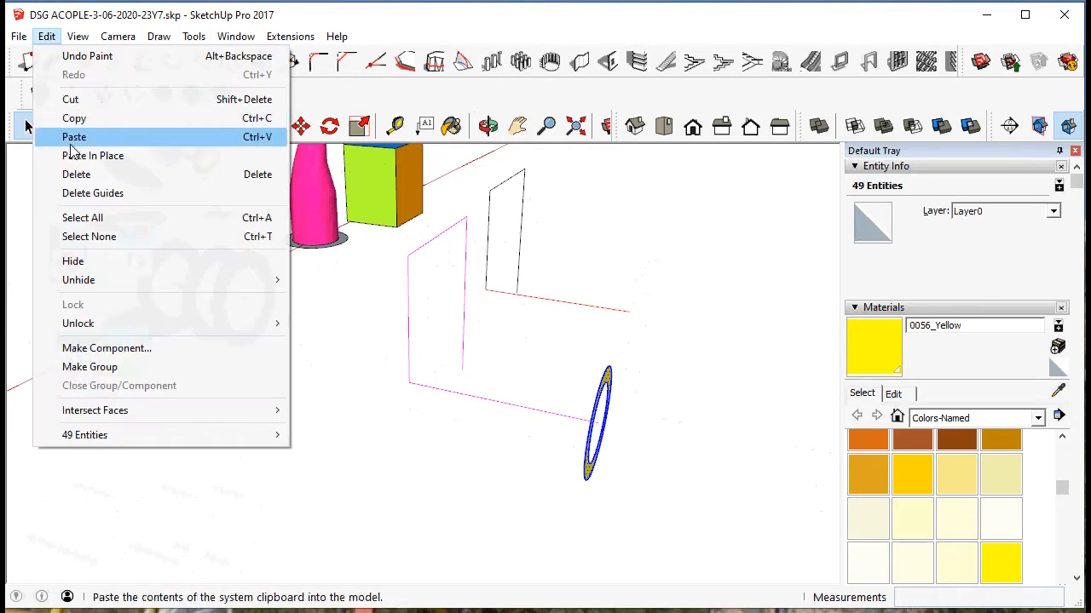
click(72, 121)
click(47, 35)
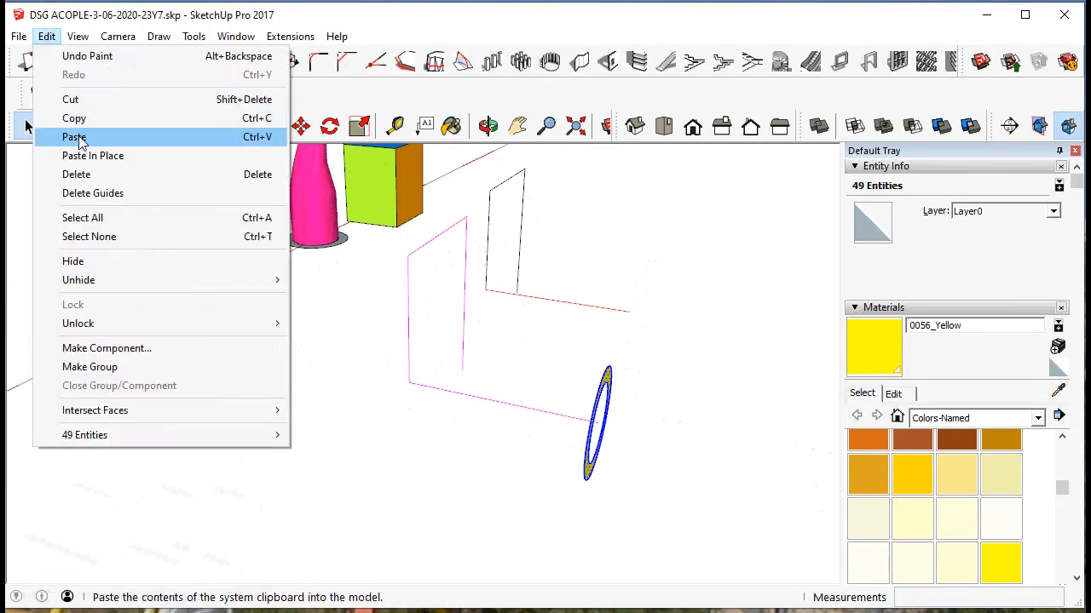
click(74, 136)
click(341, 489)
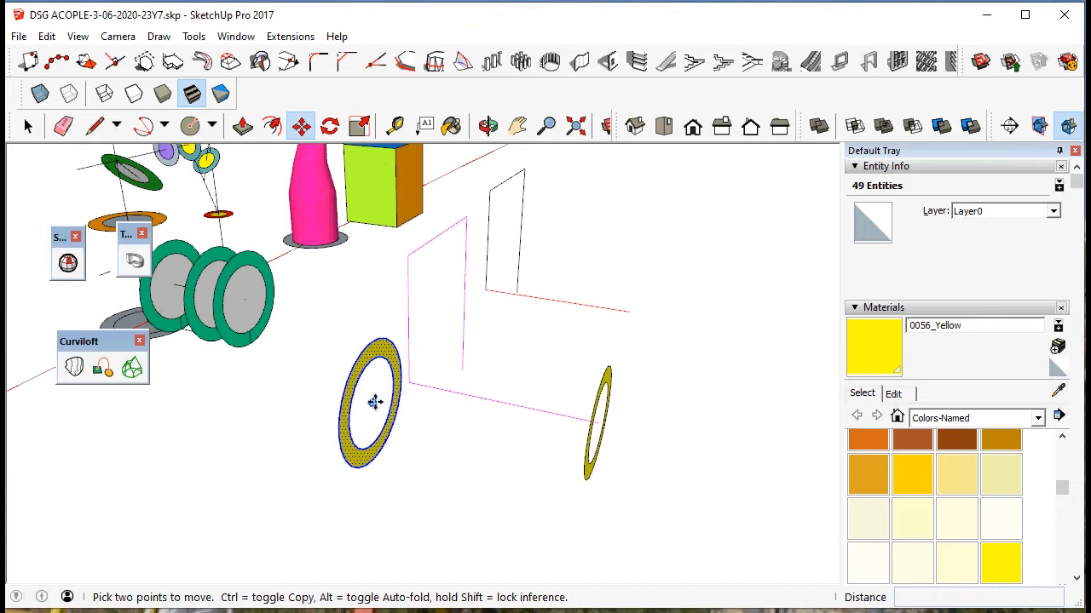
Move the pasted yellow ring by its centre about 41 mm onto the magenta path's ground-level line.
click(375, 402)
click(501, 400)
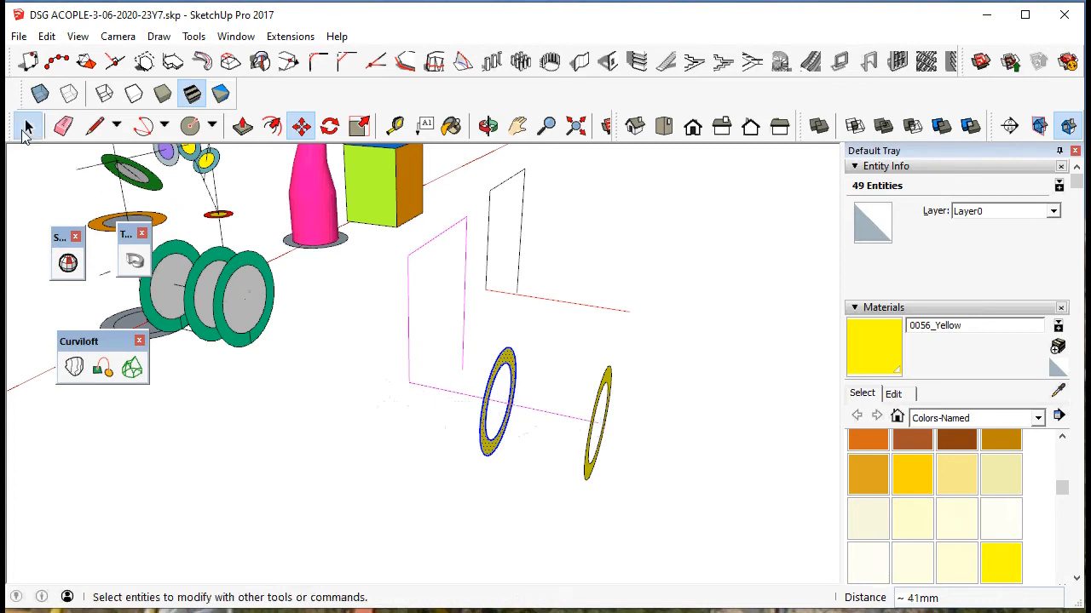
click(27, 125)
Measure the inner and outer radii of the small red ring on the red axis from its centre.
middle_drag(560, 412, 304, 437)
middle_drag(383, 390, 189, 410)
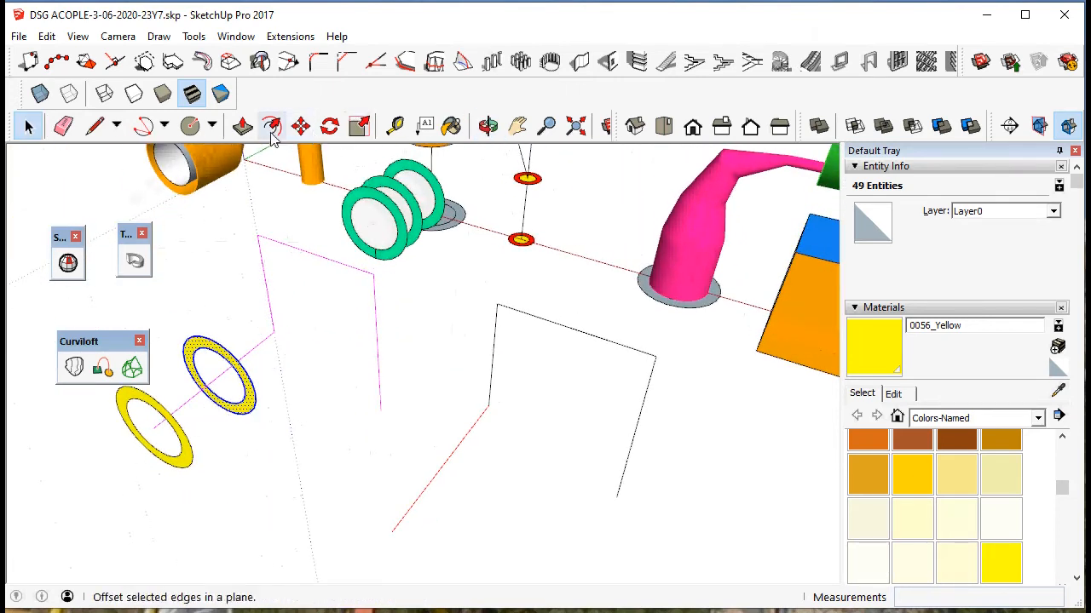
click(190, 125)
scroll(522, 238, up, 6)
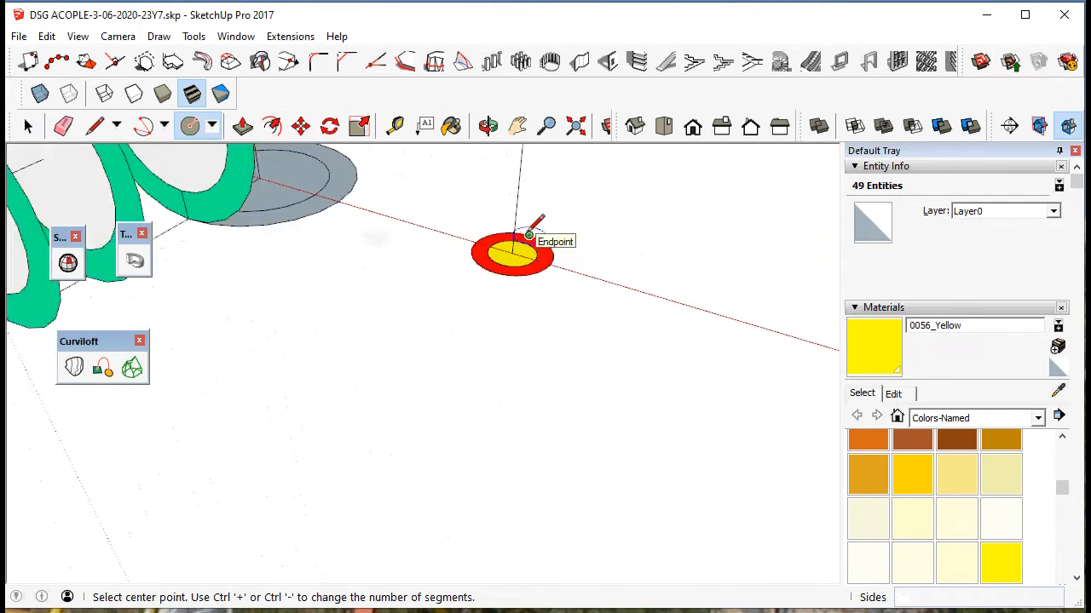
click(394, 125)
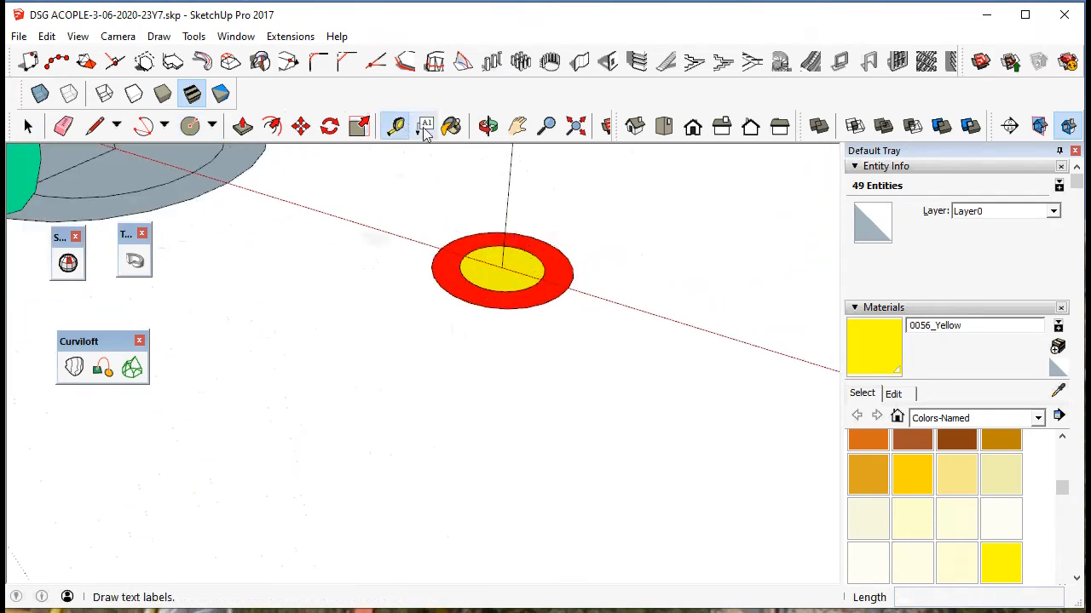
click(502, 268)
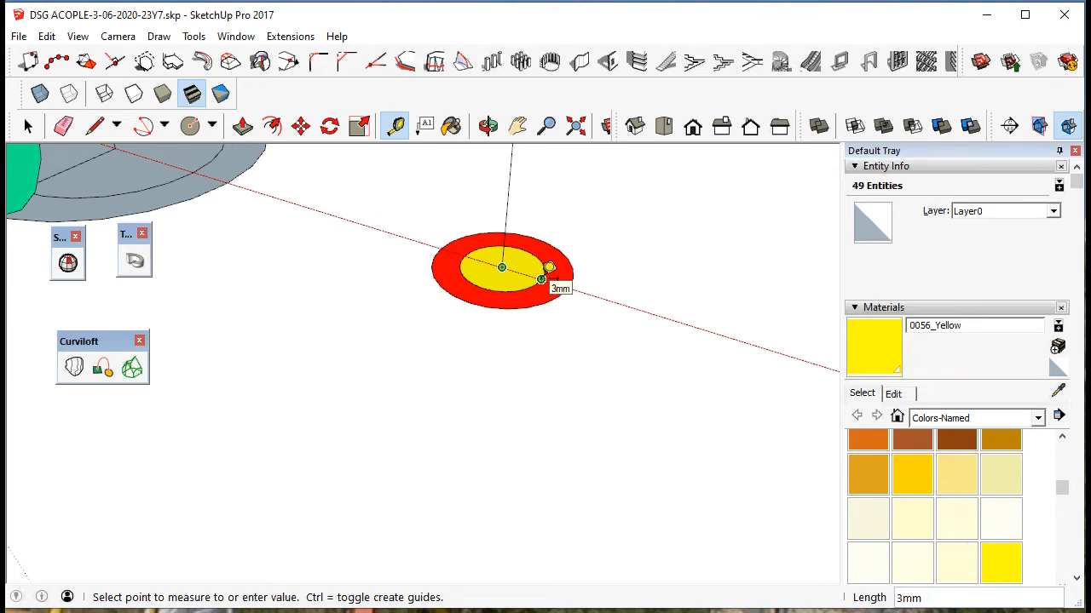
scroll(577, 284, down, 1)
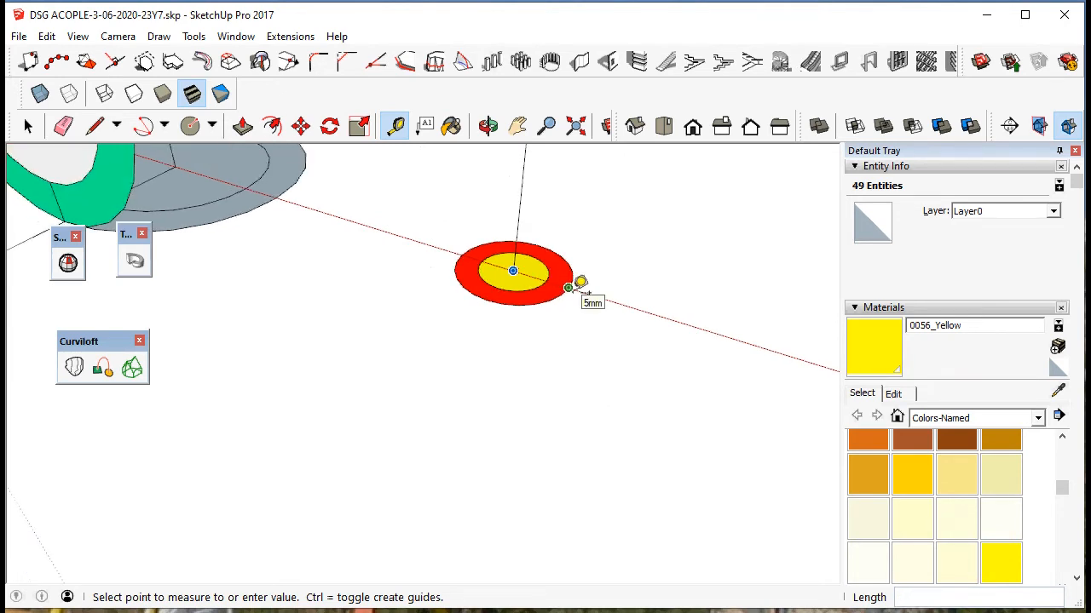
right_click(590, 294)
key(Escape)
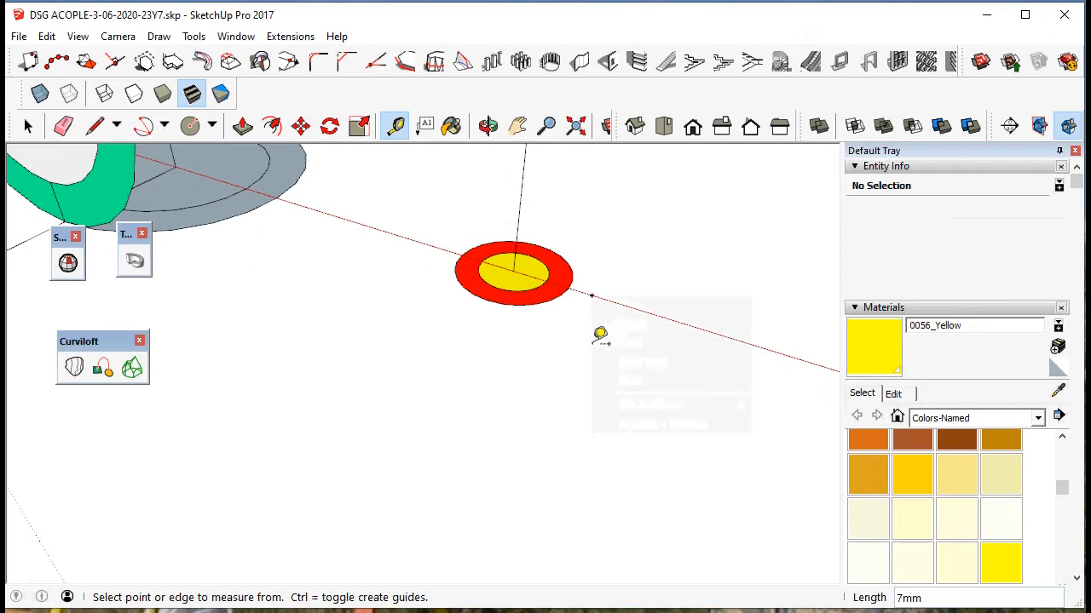
Draw concentric horizontal circles of radius 5 mm and 3 mm centred on the free lower end of the magenta path's vertical line.
click(190, 125)
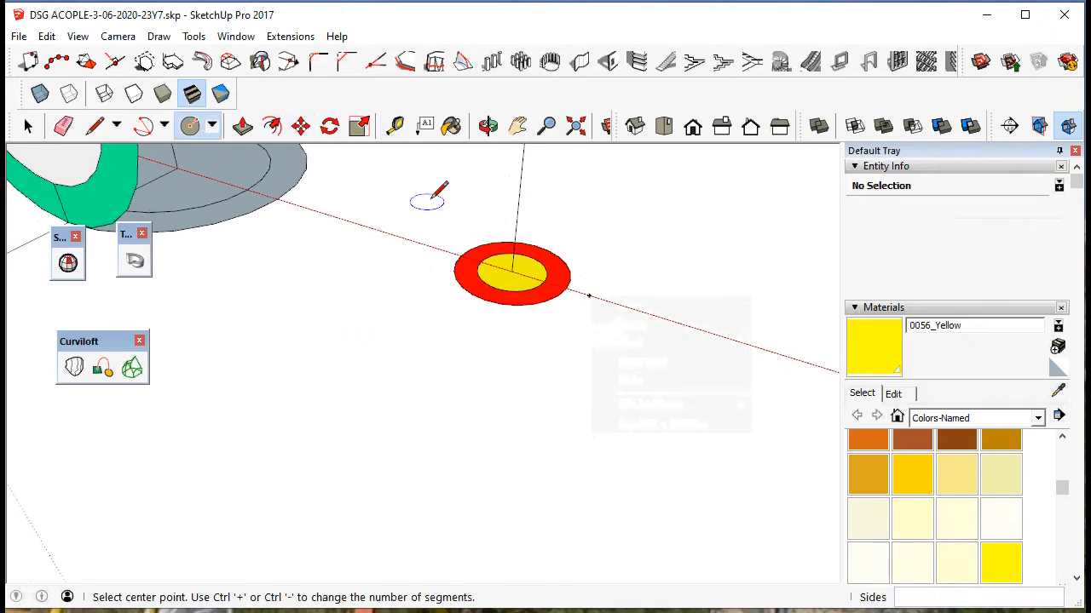
middle_drag(548, 298, 382, 372)
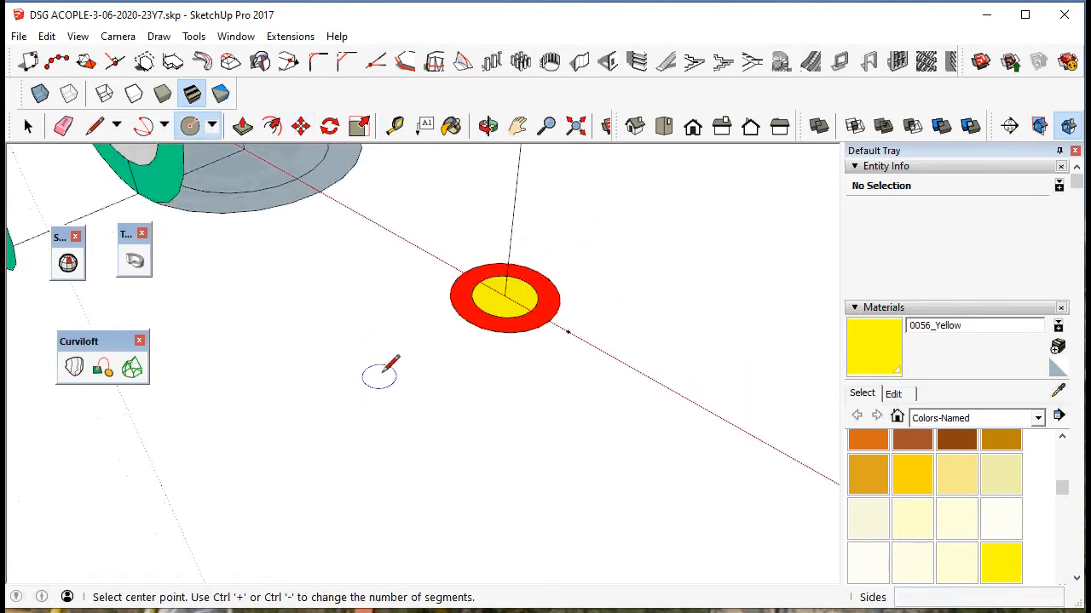
scroll(322, 401, down, 2)
scroll(440, 377, down, 6)
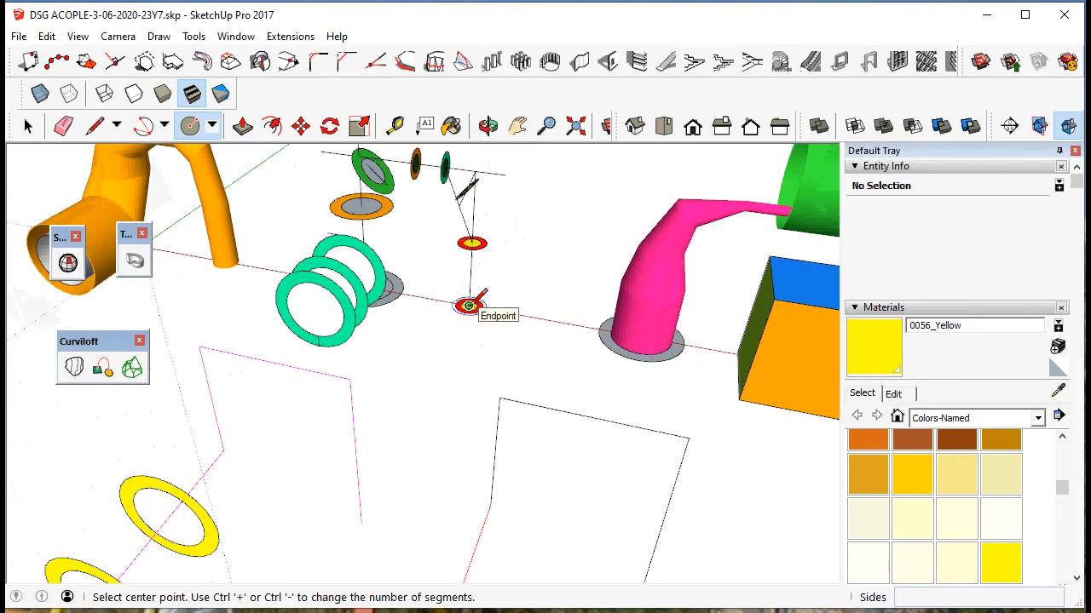
click(361, 523)
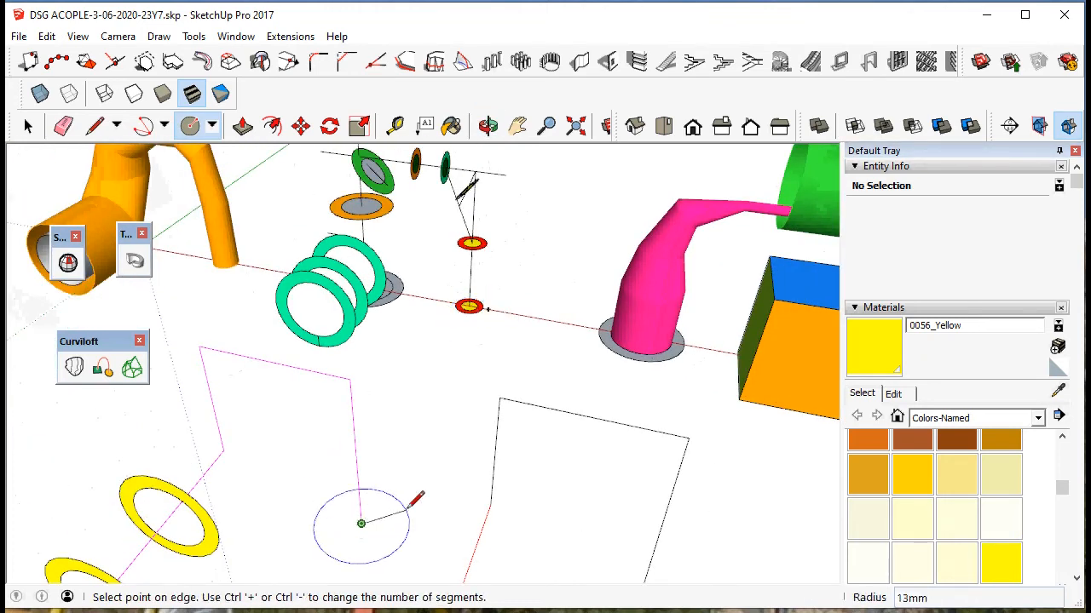
text(5)
key(Return)
click(361, 523)
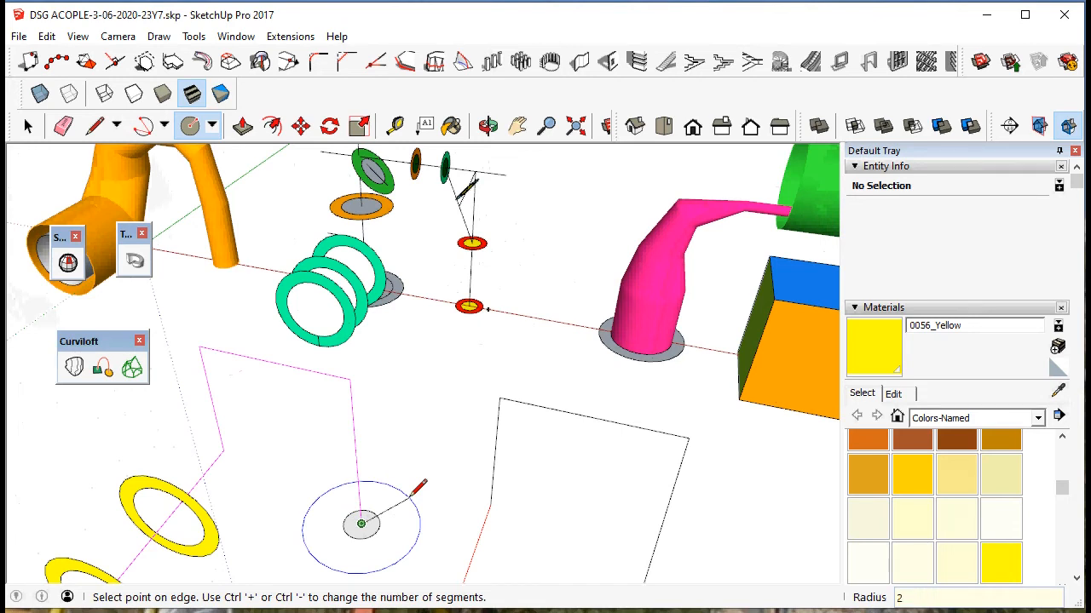
text(3)
key(Return)
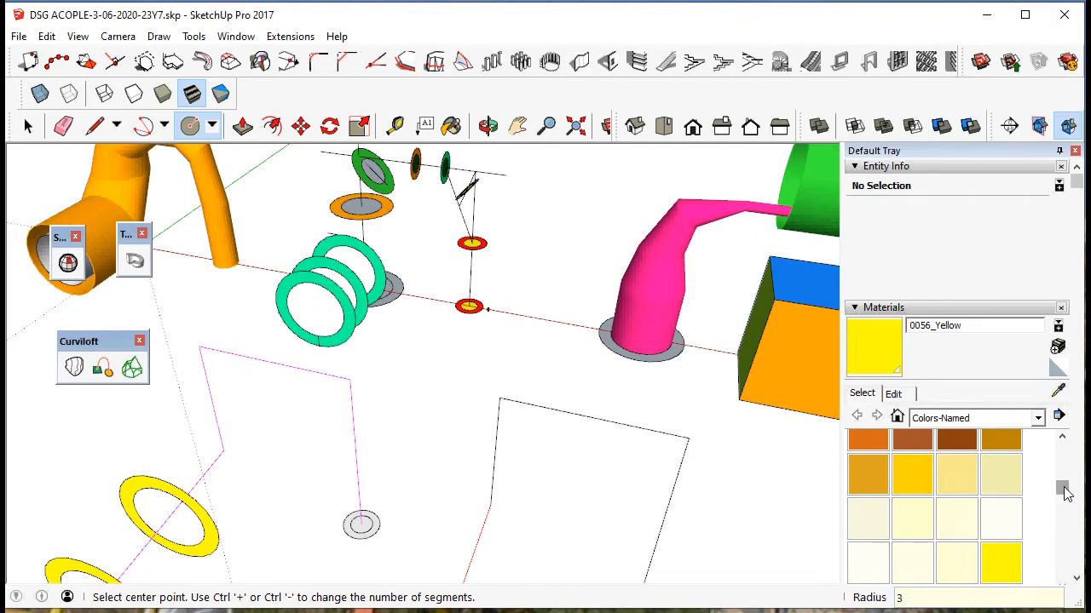
Paint the band between the two small circles with 0020_Red and delete the inner circle's face.
drag(1062, 488, 1061, 462)
click(1000, 502)
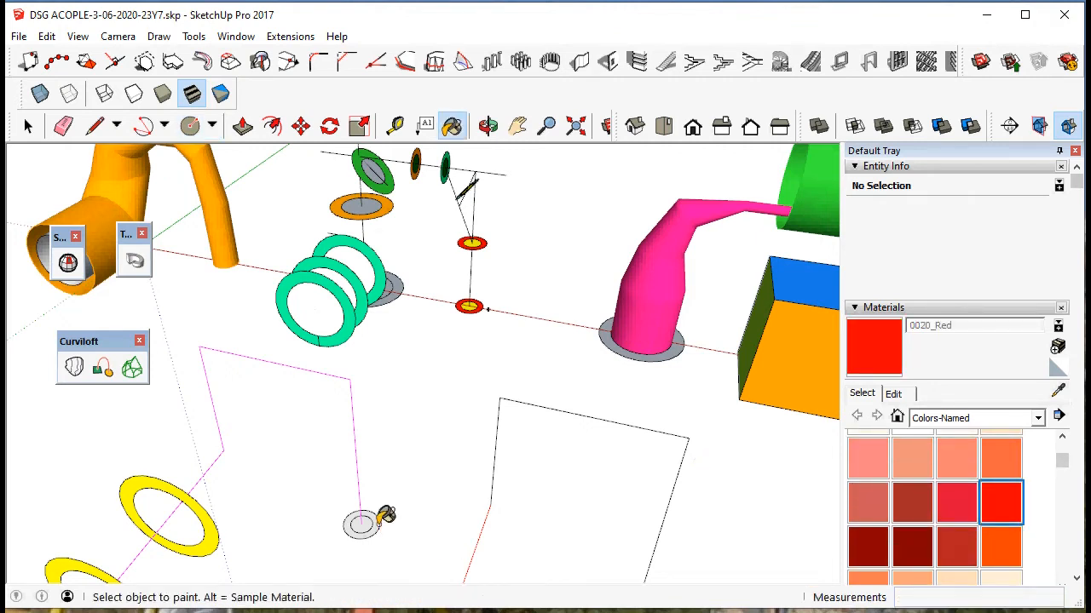
click(375, 518)
click(28, 128)
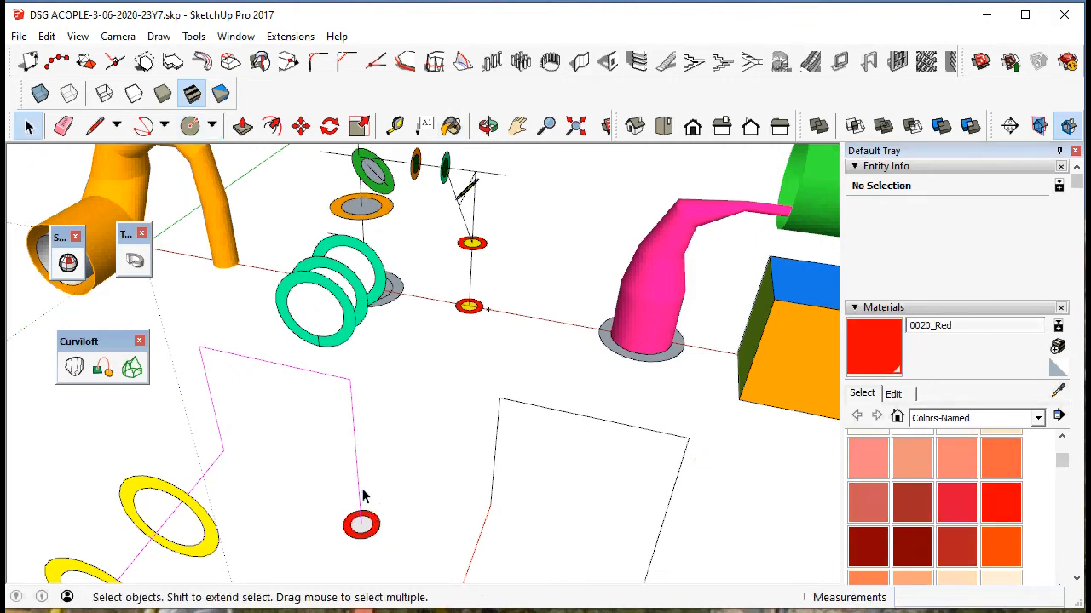
click(371, 530)
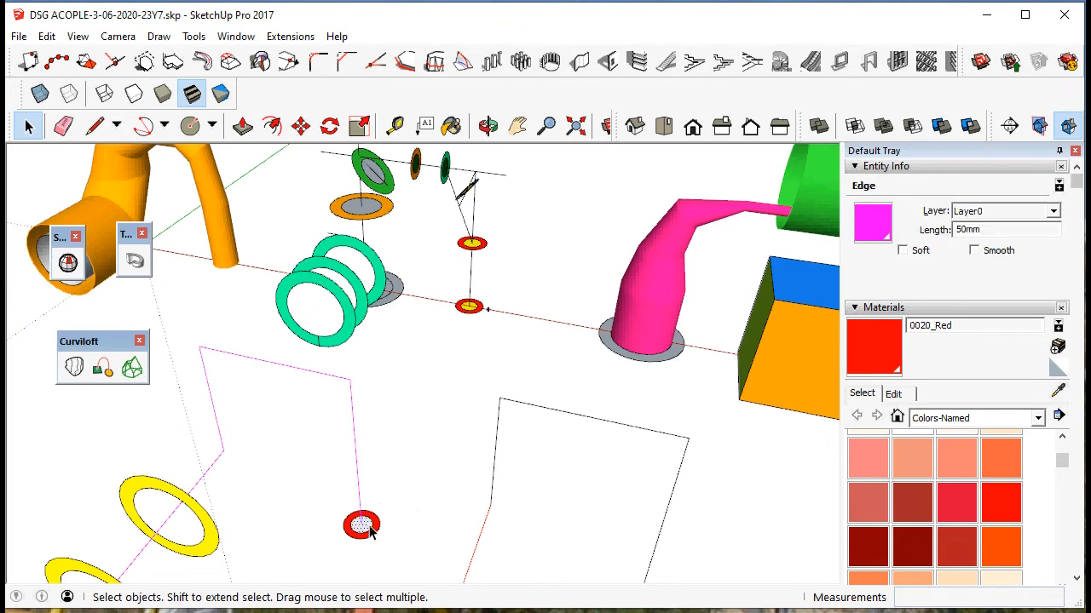
key(Delete)
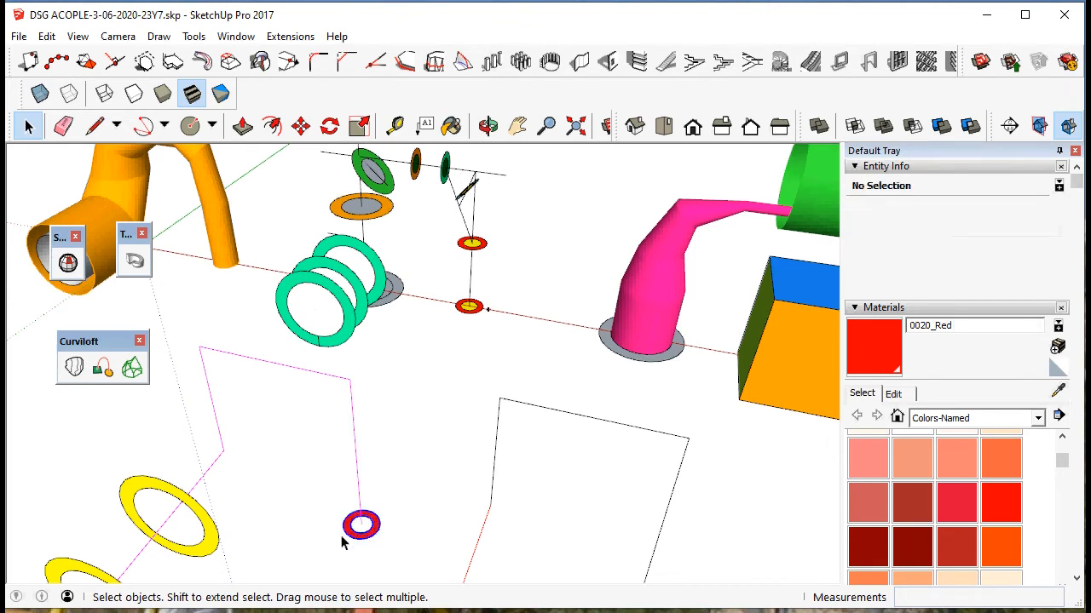
Copy the small red ring and paste the duplicate near the magenta path's vertical line.
key(ctrl+a)
click(46, 36)
click(61, 115)
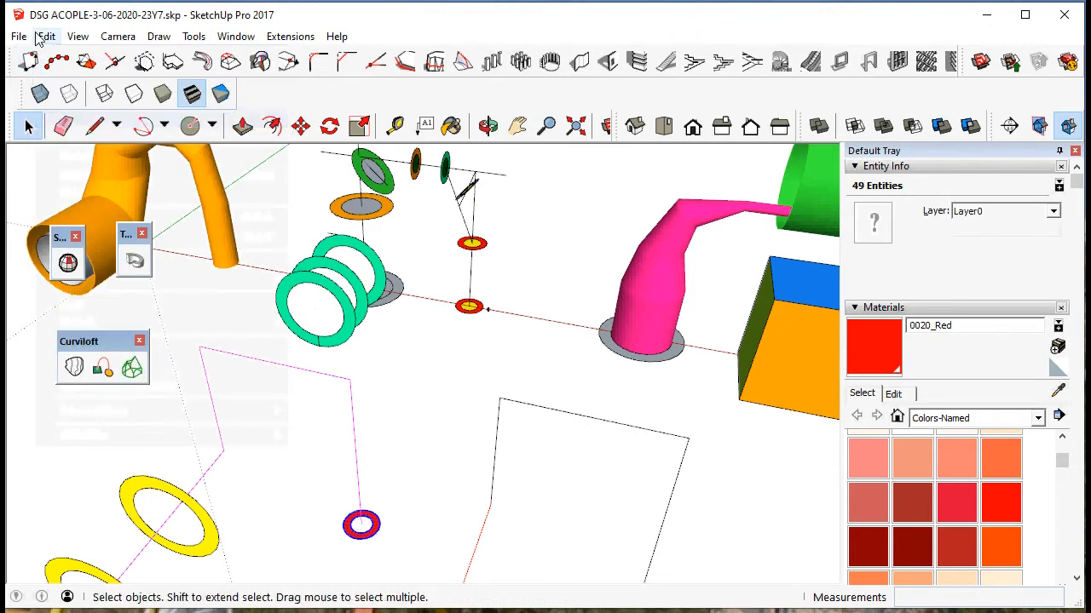
click(42, 37)
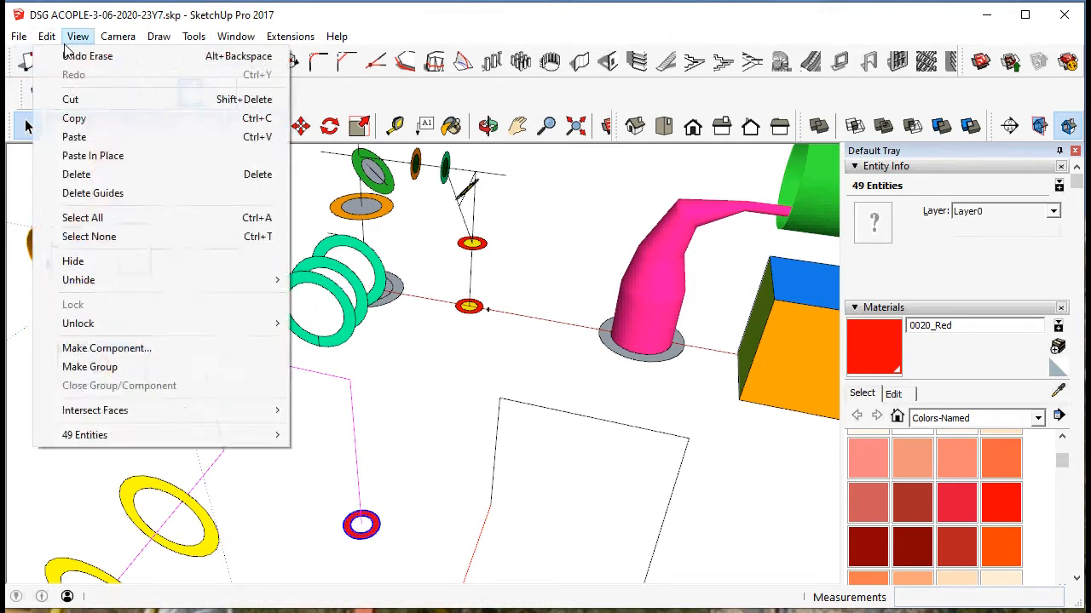
click(72, 137)
click(388, 473)
scroll(401, 494, up, 5)
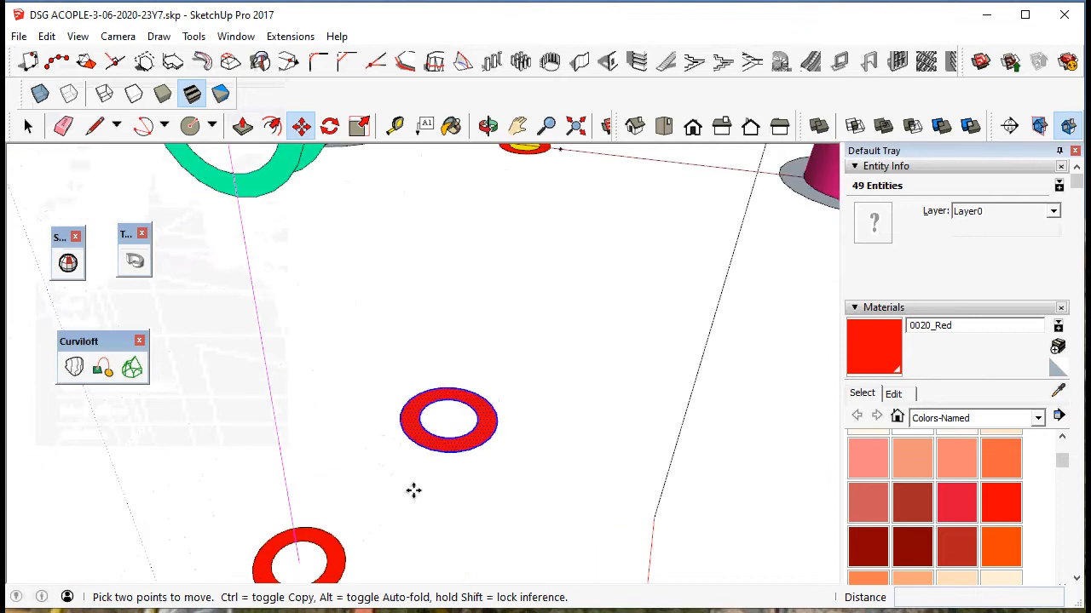
Move the pasted red ring by its centre about 20 mm onto the magenta vertical line above the first red ring.
click(447, 419)
scroll(267, 320, up, 1)
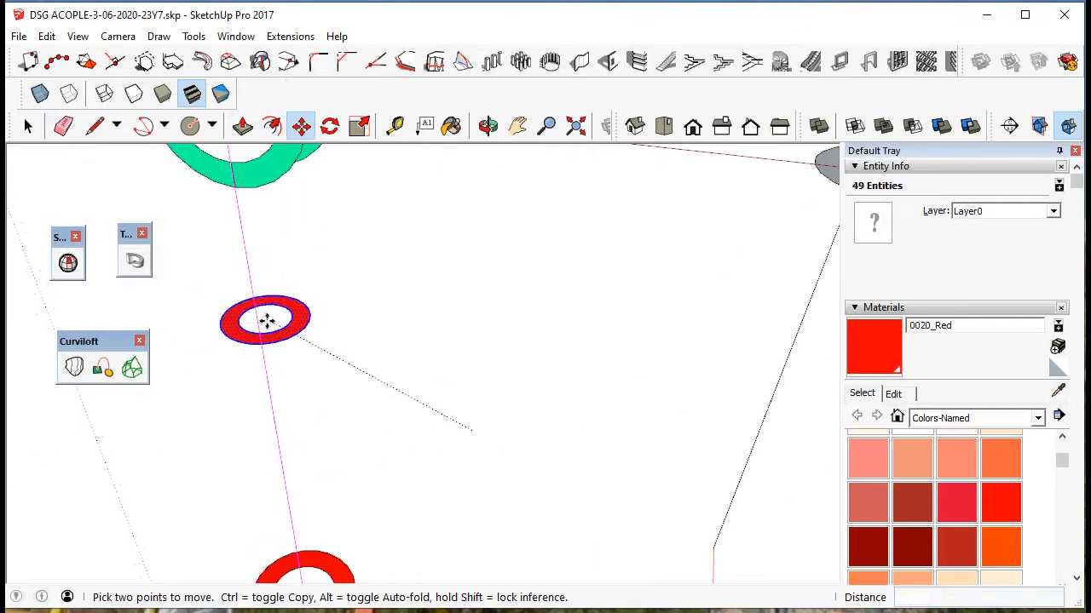
scroll(266, 320, down, 3)
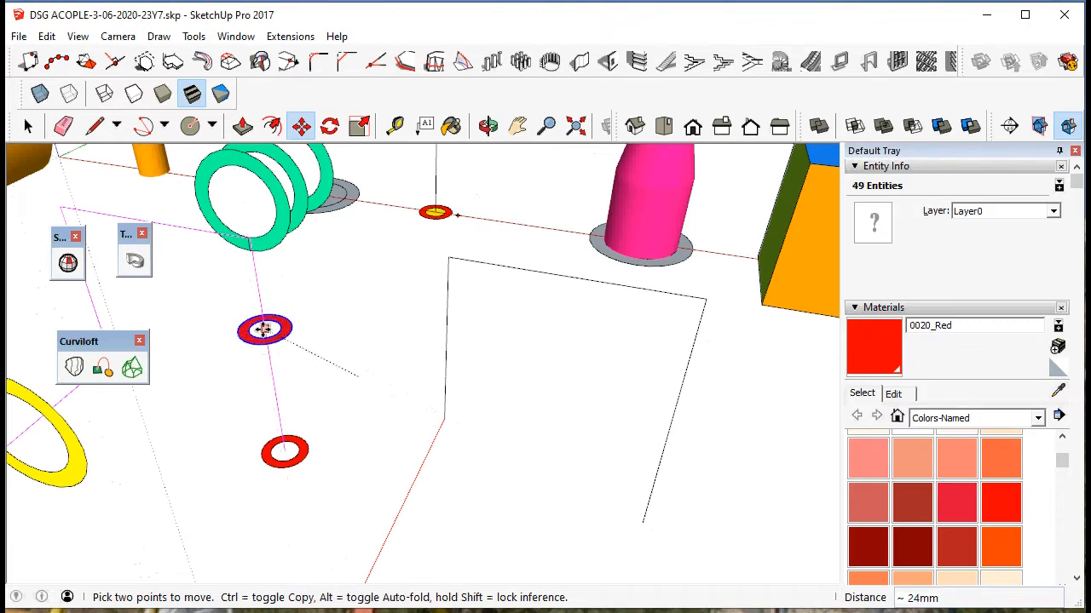
click(266, 357)
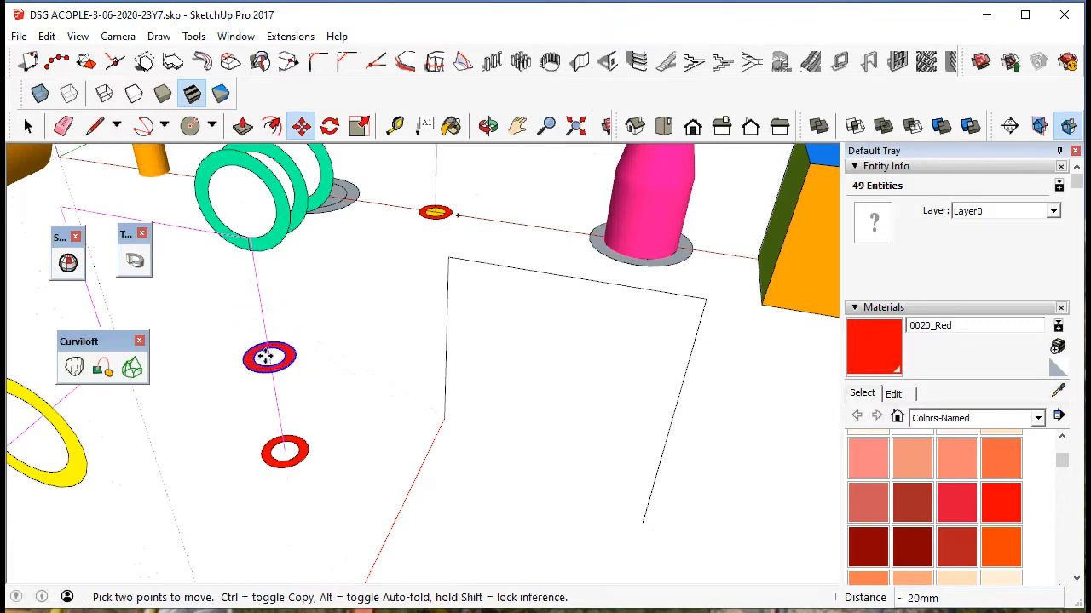
click(27, 126)
Copy the horizontal orange ring with its grey disc from the earlier profile set and paste the duplicate beside the magenta path.
scroll(452, 372, down, 3)
middle_drag(452, 373, 558, 368)
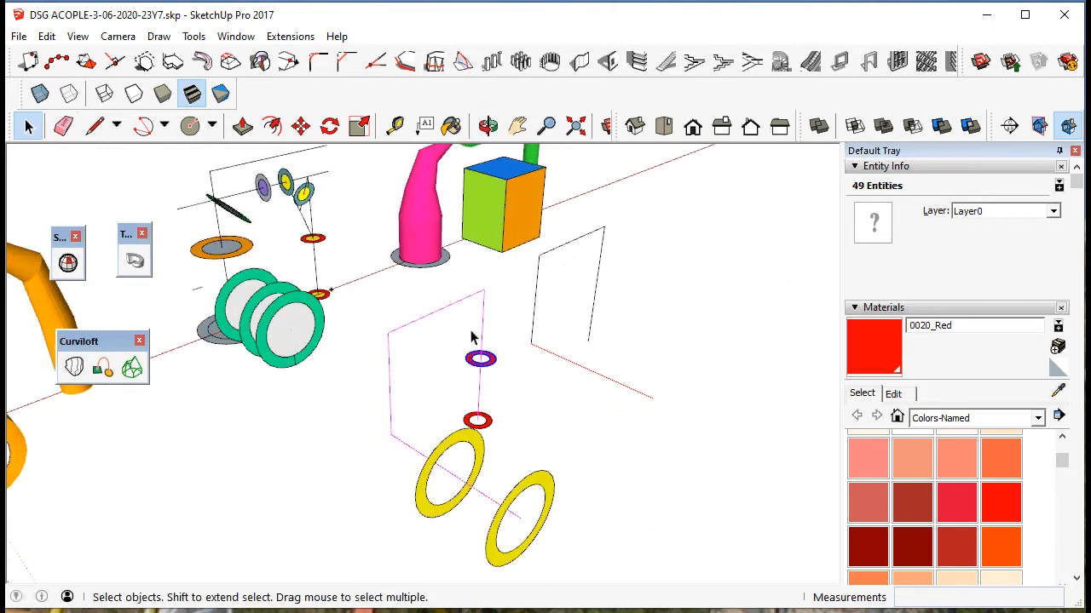
middle_drag(429, 372, 604, 479)
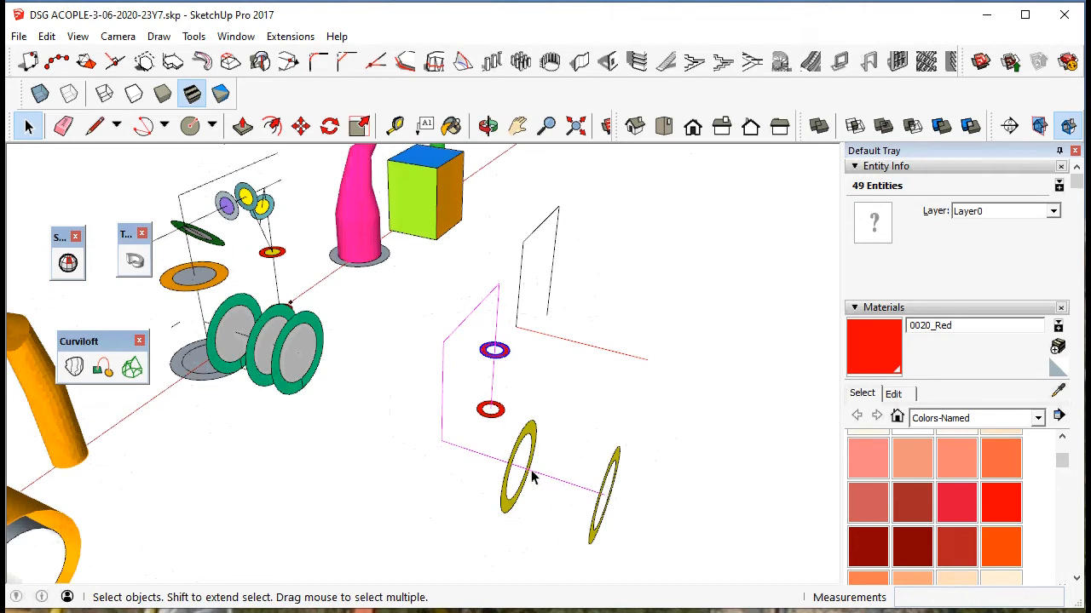
middle_drag(530, 466, 508, 474)
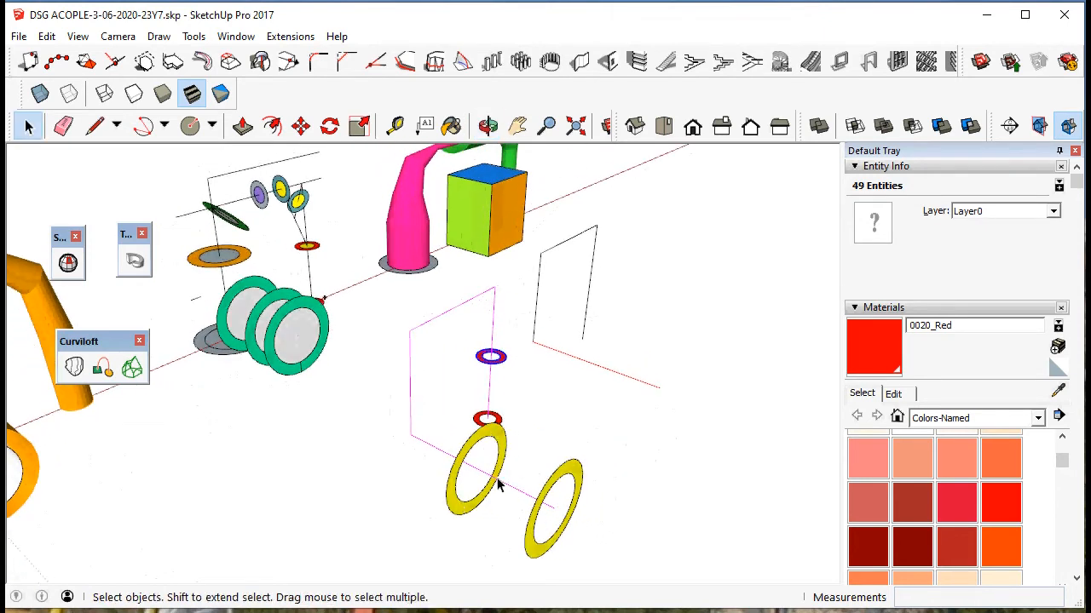
middle_drag(292, 292, 186, 241)
triple_click(220, 294)
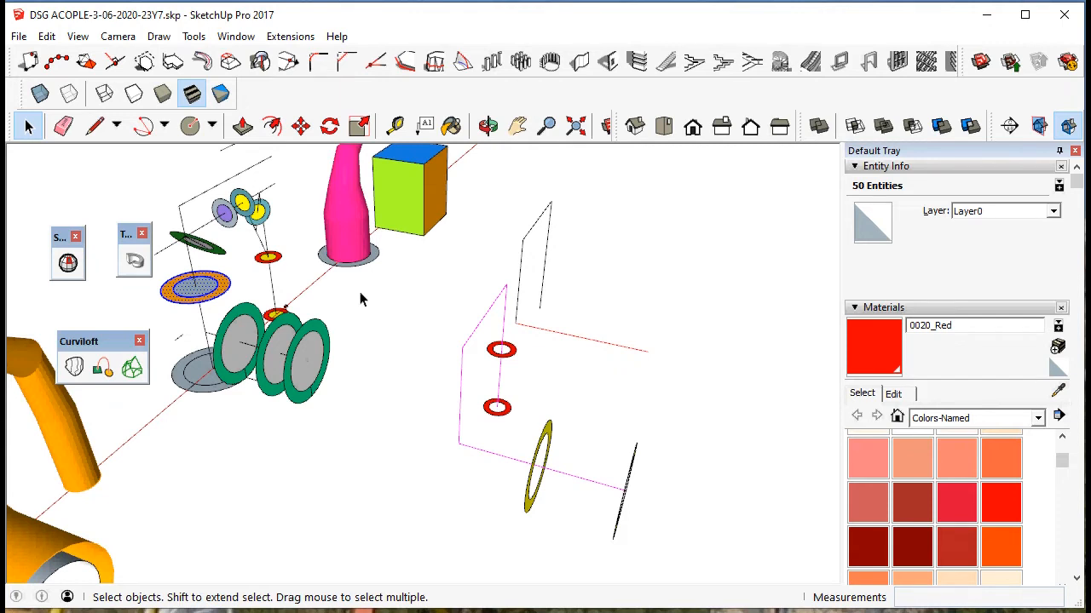
click(47, 36)
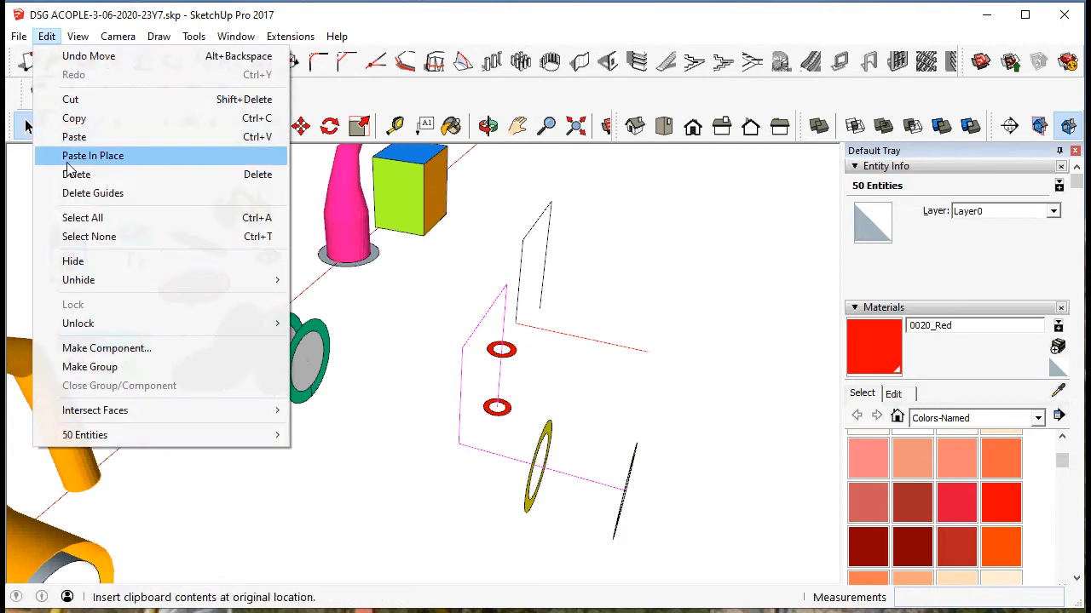
click(74, 119)
click(48, 37)
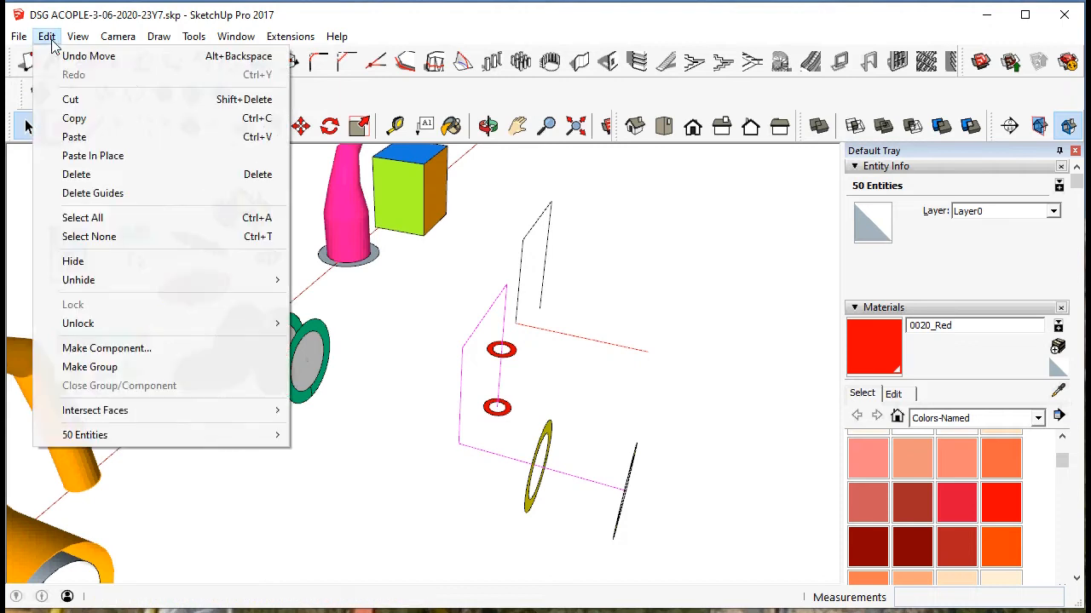
click(79, 141)
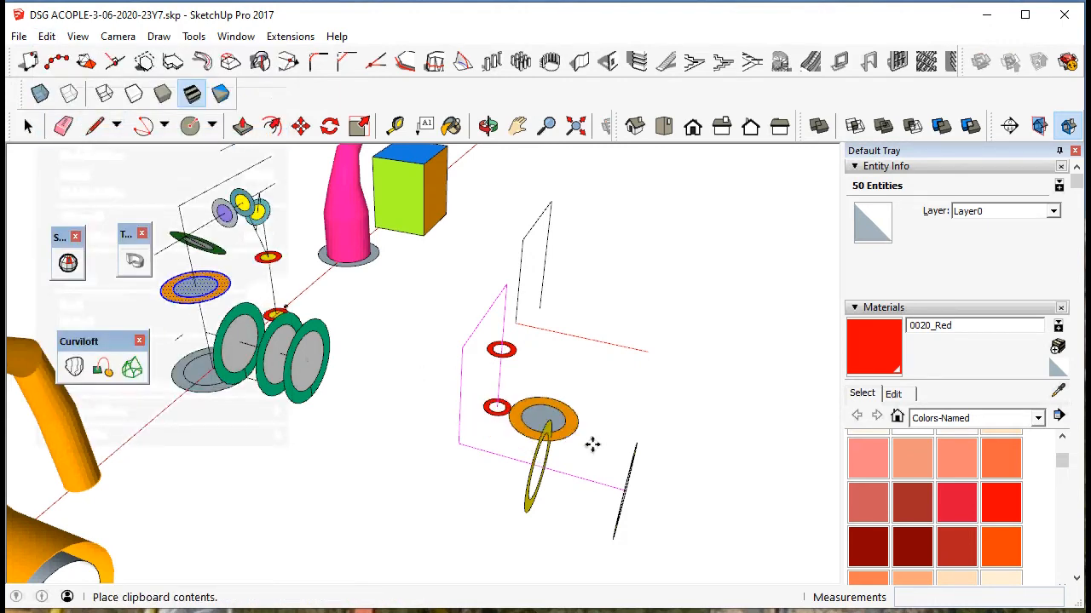
click(687, 441)
Move the pasted orange ring by its centre about 54 mm onto the midpoint of the magenta vertical line adjoining the yellow rings' line.
middle_drag(639, 465, 558, 482)
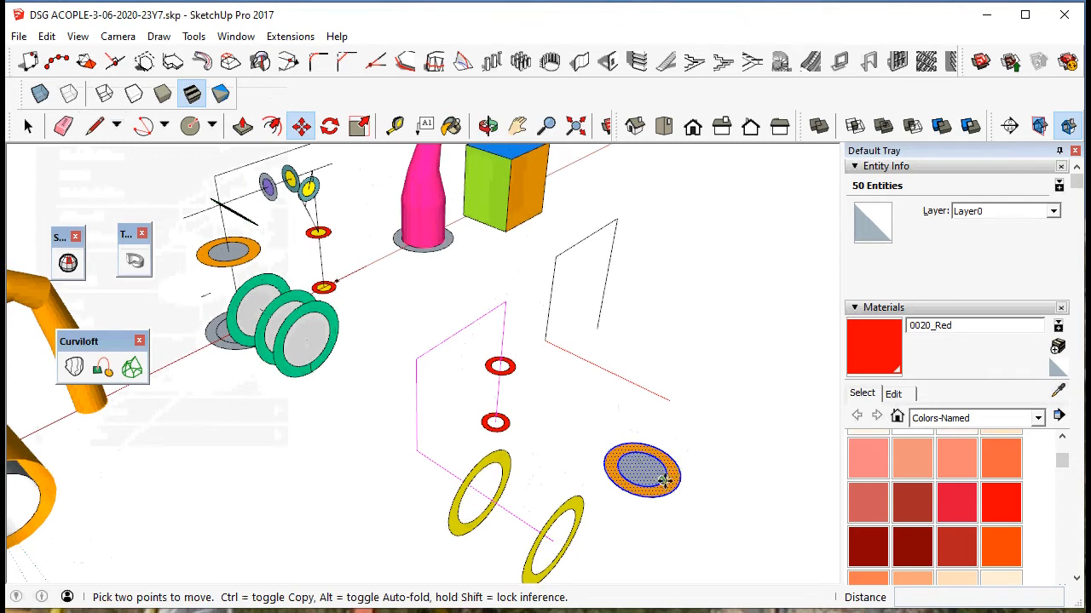
scroll(667, 469, up, 10)
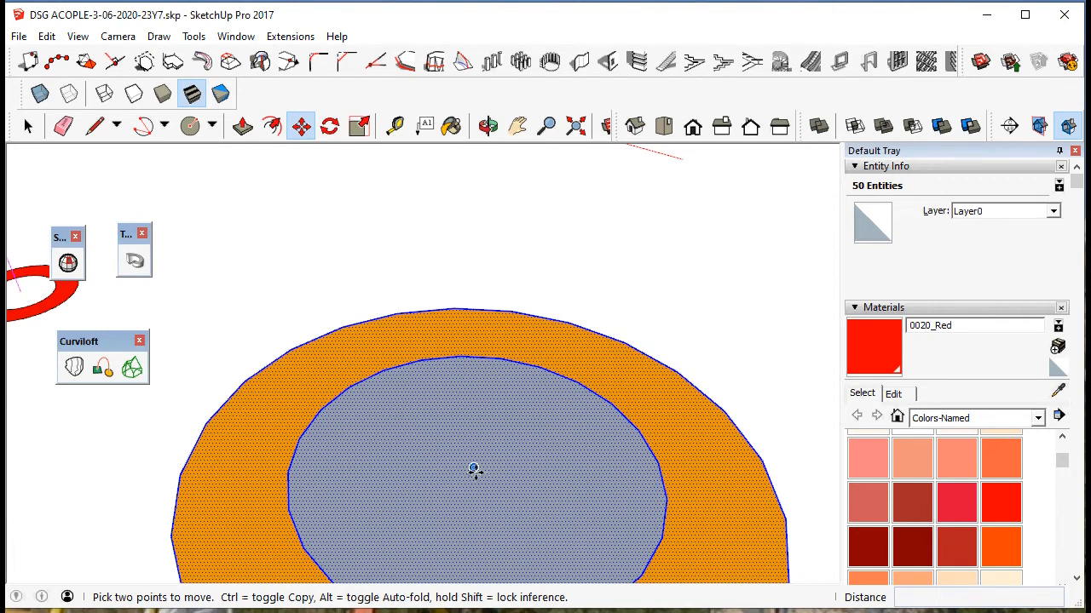
scroll(474, 467, down, 10)
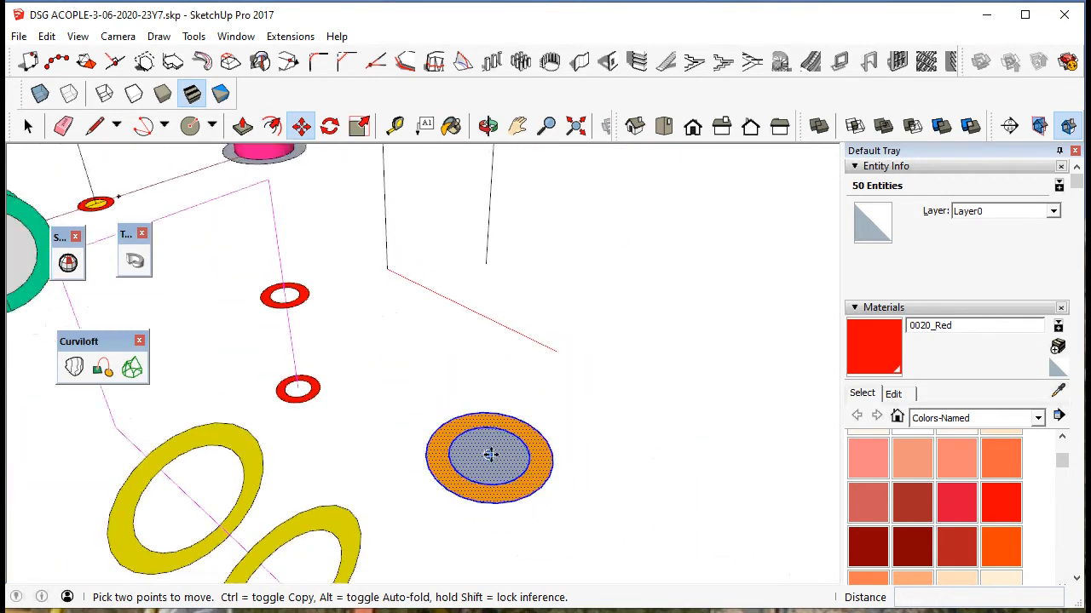
scroll(238, 374, up, 5)
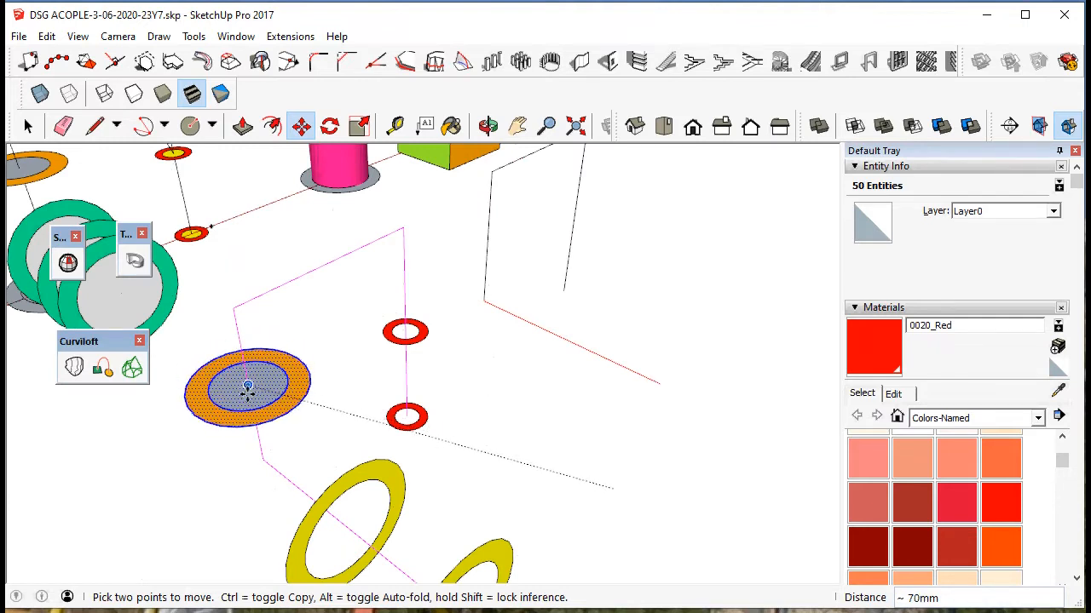
scroll(248, 390, up, 1)
middle_drag(251, 393, 307, 401)
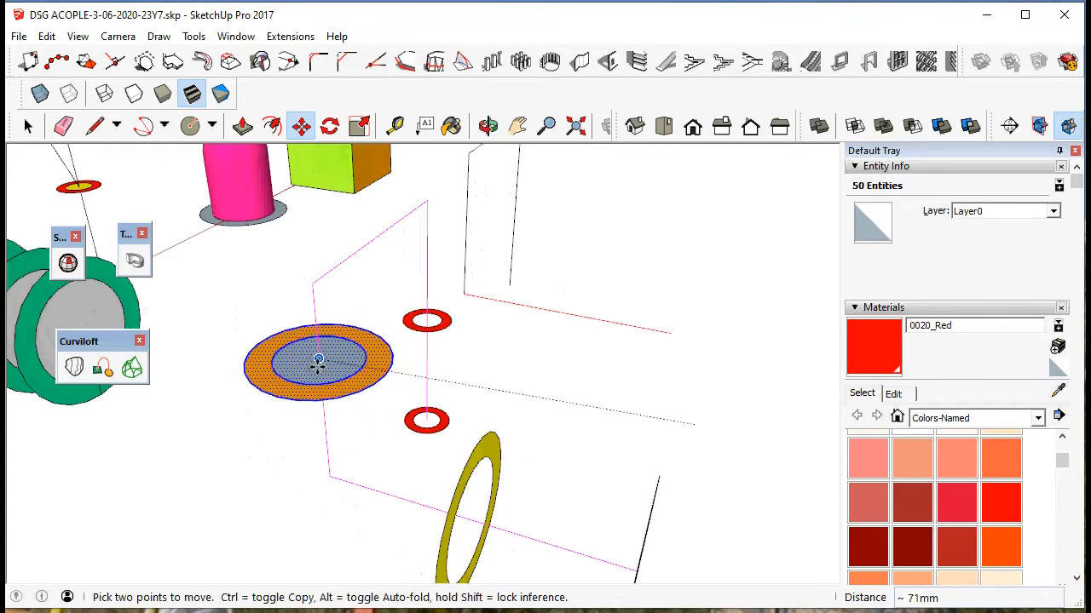
scroll(318, 372, up, 2)
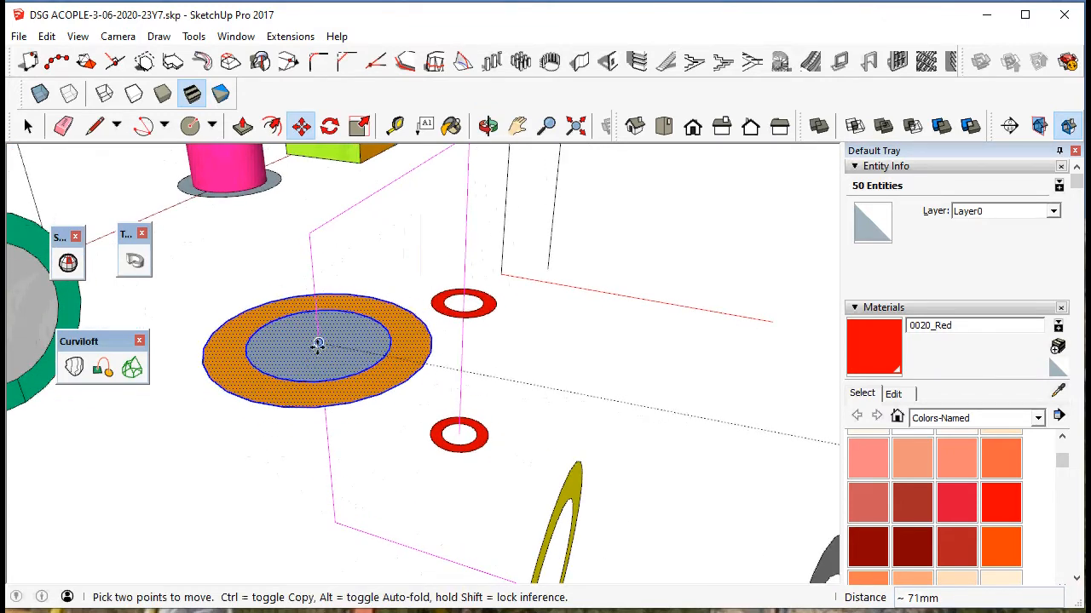
middle_drag(312, 418, 401, 389)
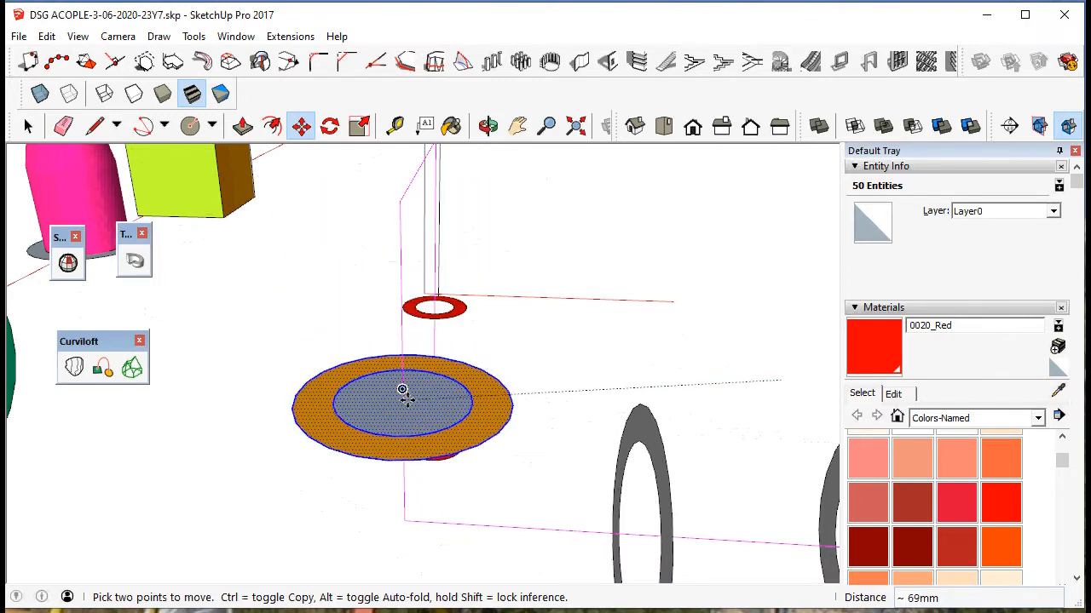
middle_drag(401, 368, 236, 426)
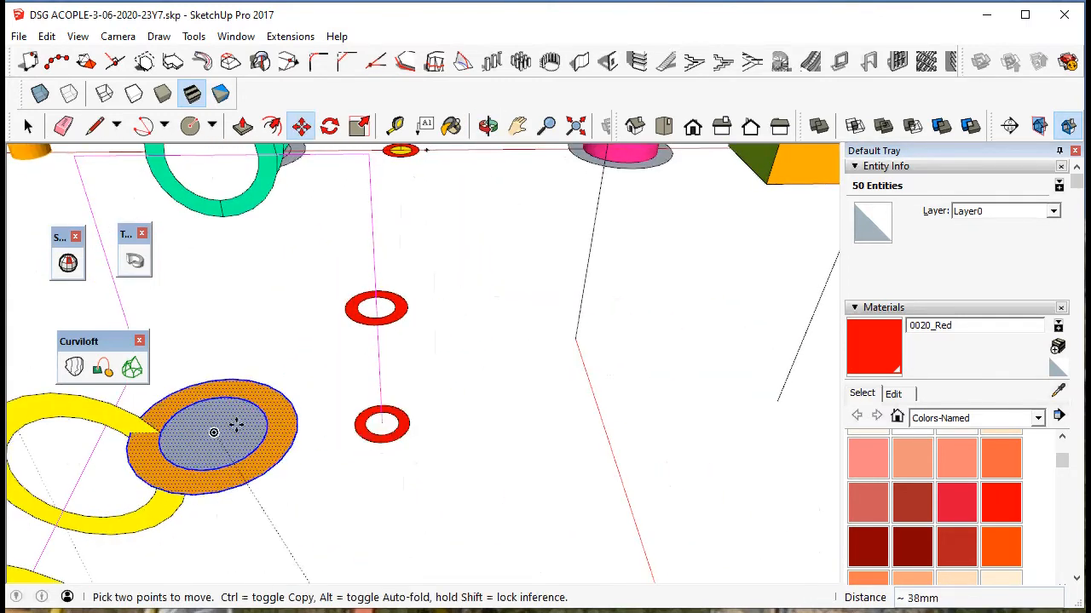
scroll(360, 443, down, 2)
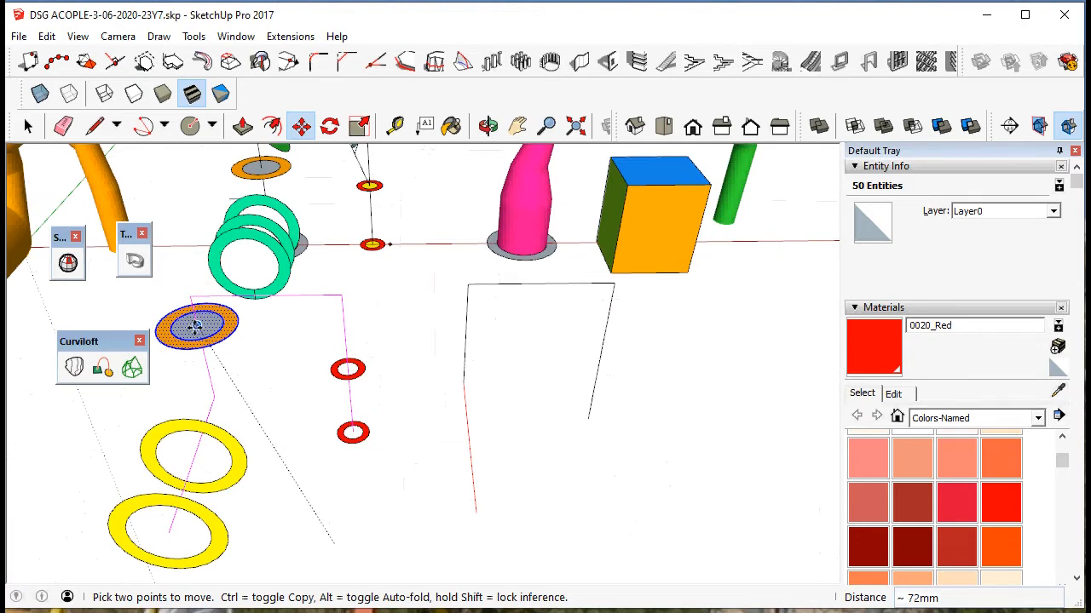
scroll(196, 326, up, 2)
middle_drag(207, 324, 196, 247)
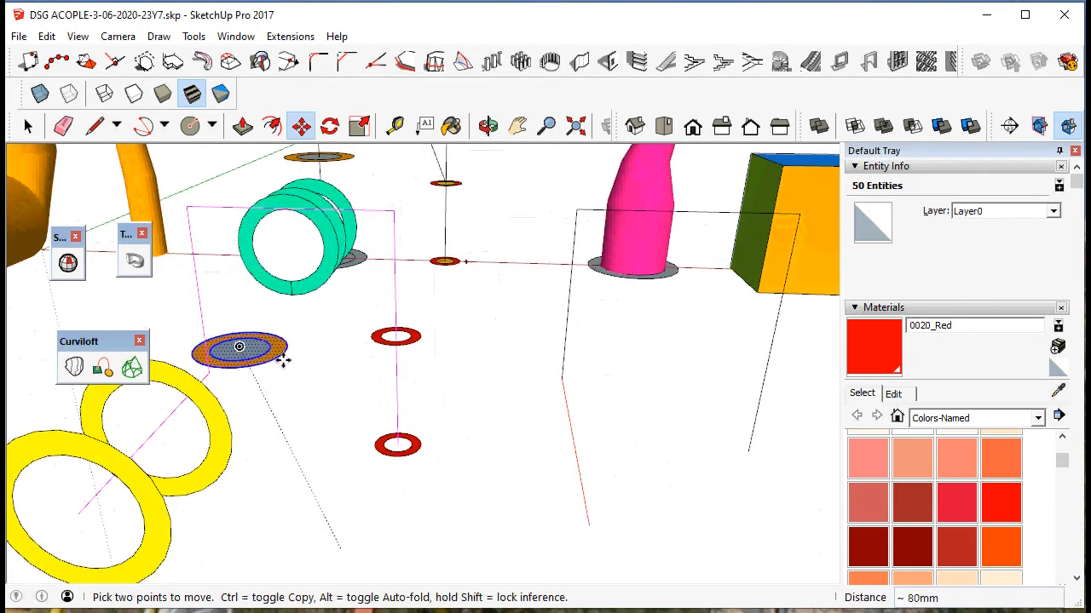
middle_drag(285, 376, 446, 370)
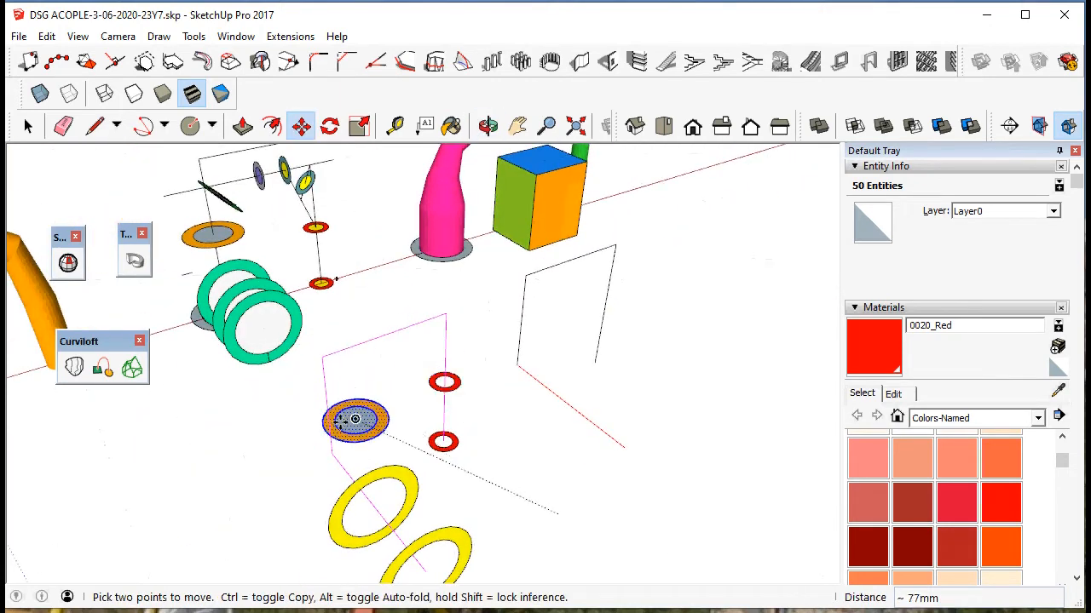
scroll(349, 413, up, 5)
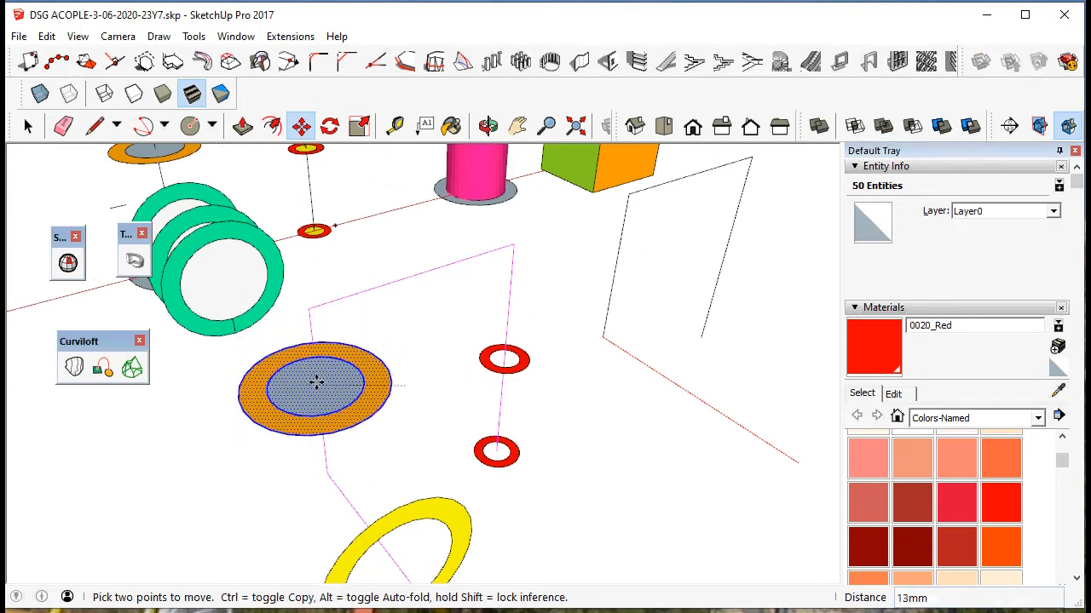
middle_drag(299, 400, 614, 384)
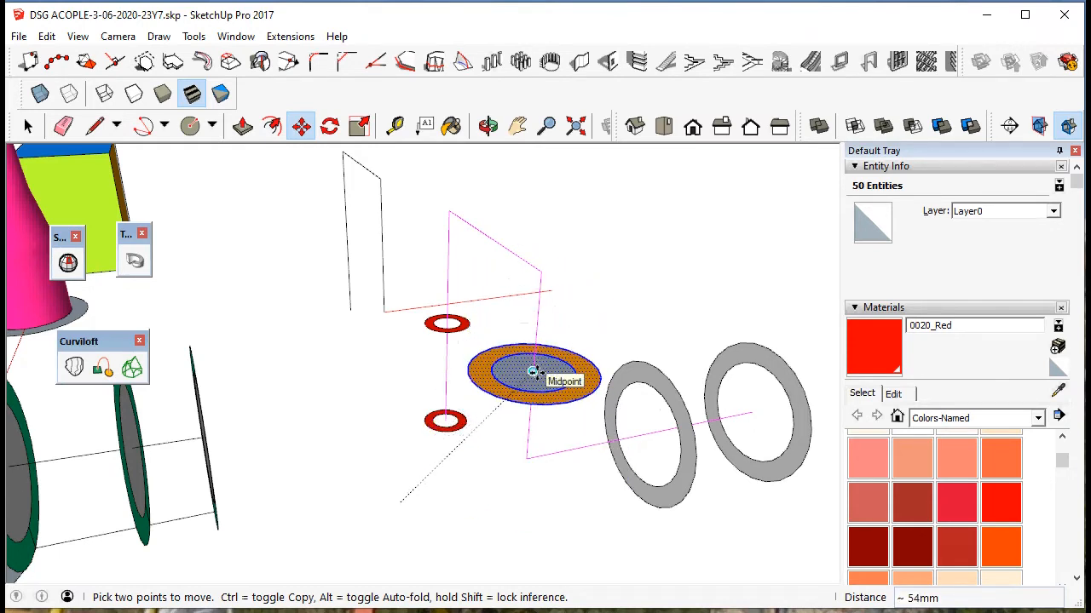
click(533, 373)
Copy the orange ring on the magenta path and paste a spare beside the path, near the red line.
middle_drag(689, 324, 375, 396)
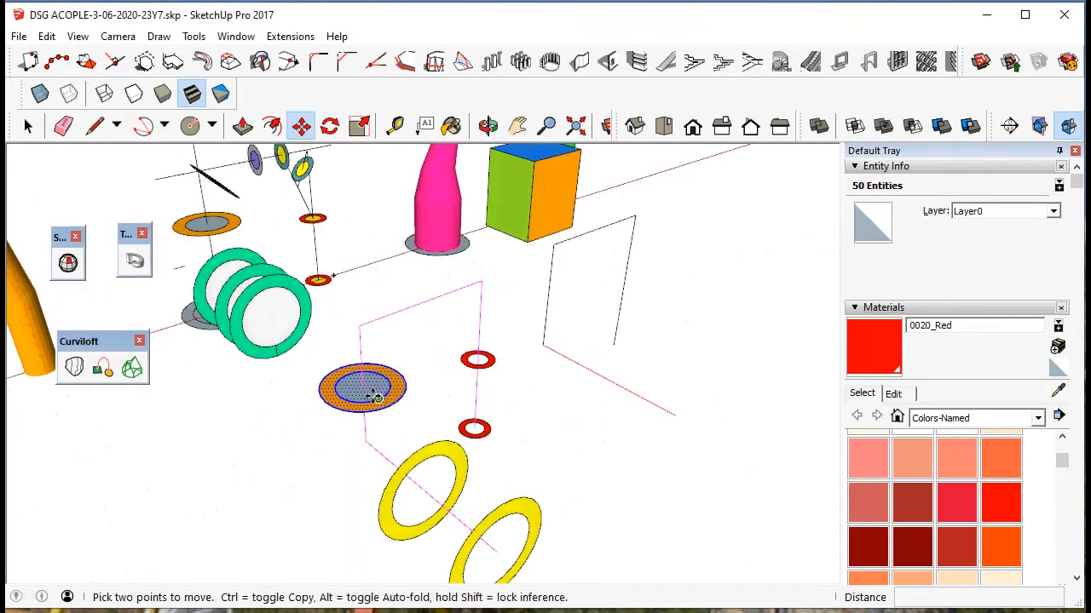
click(47, 36)
click(67, 115)
click(47, 35)
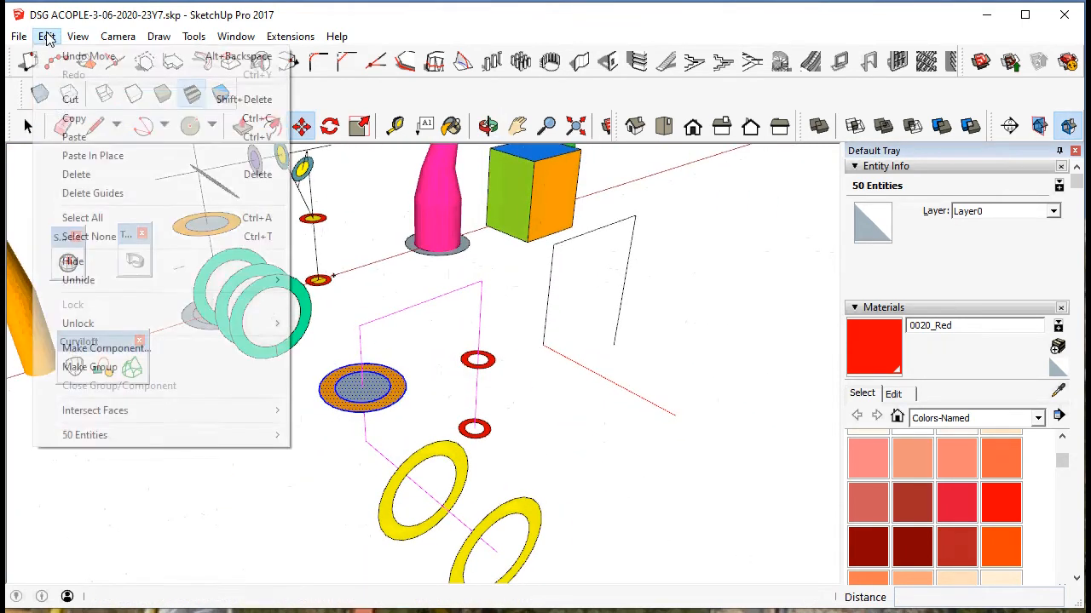
click(77, 134)
click(587, 482)
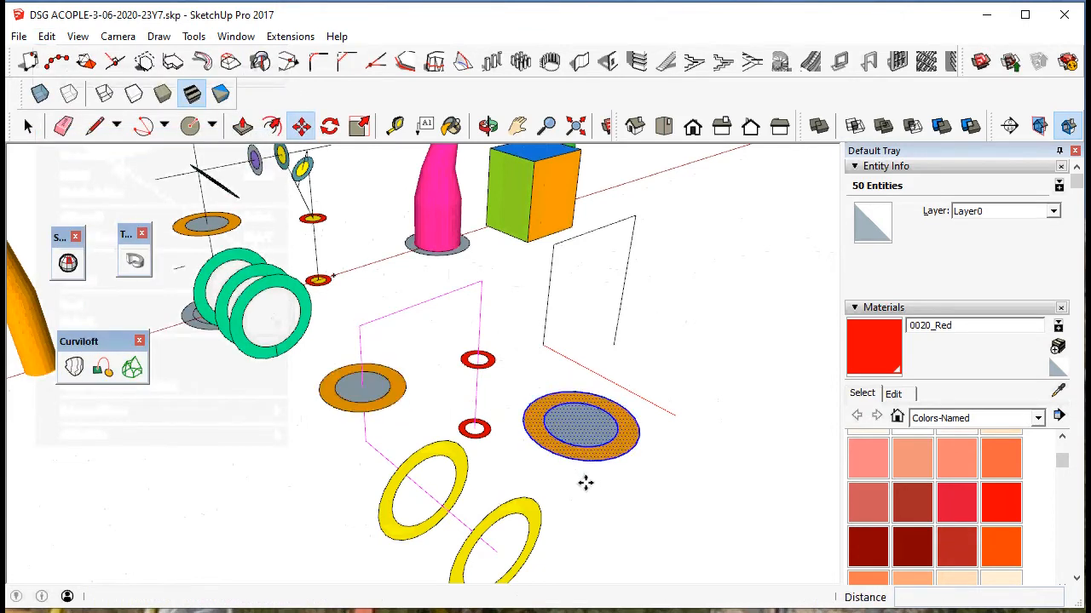
scroll(571, 358, down, 3)
middle_drag(632, 384, 477, 400)
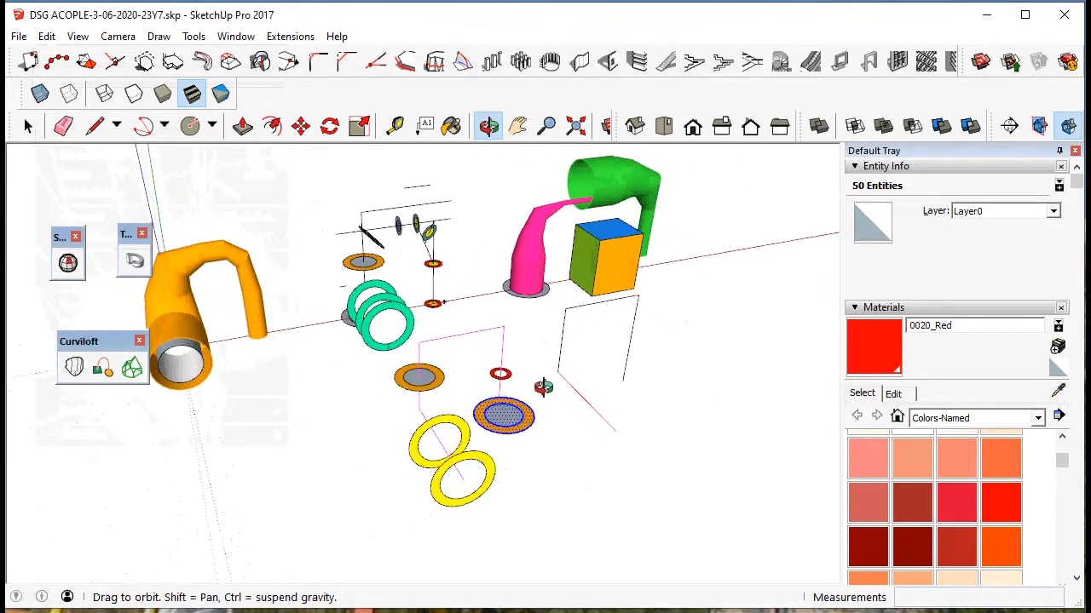
click(301, 126)
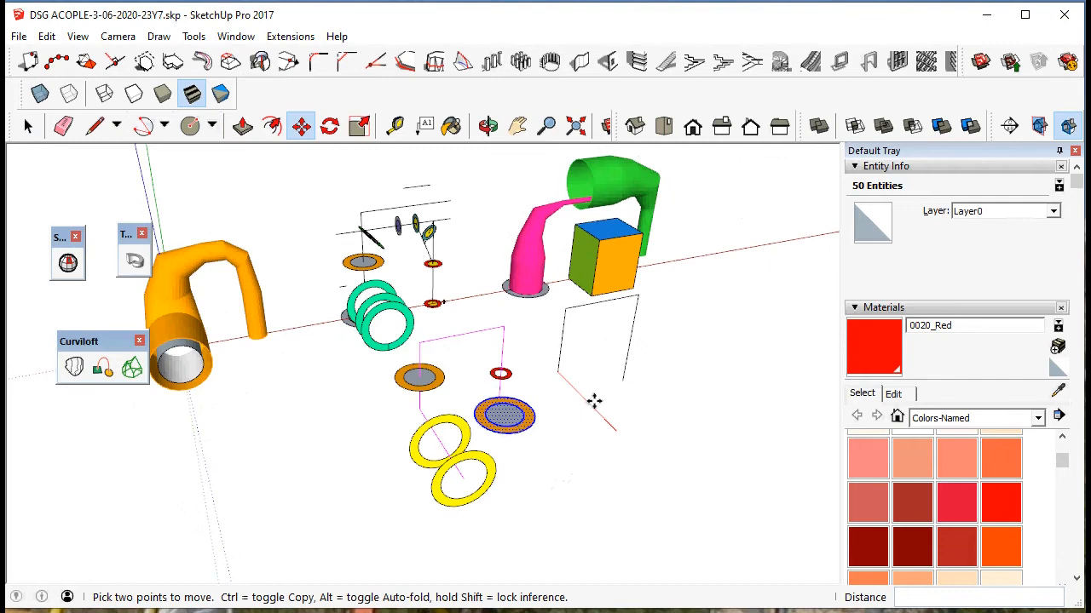
click(211, 126)
click(223, 151)
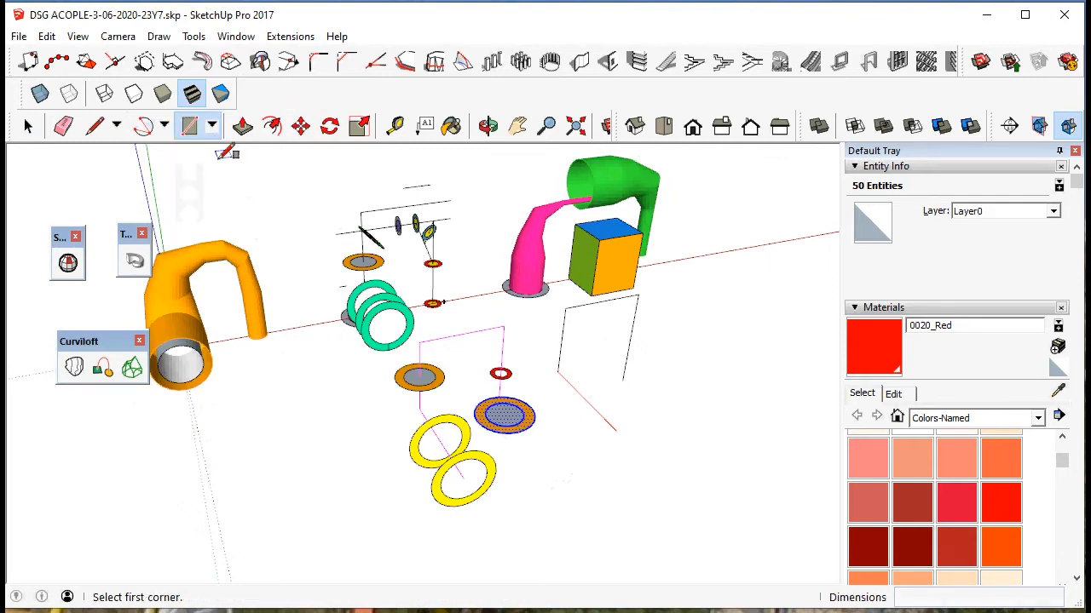
middle_drag(660, 324, 571, 409)
key(space)
Select the earlier pipe models, box and ring profiles along the red axis and hide them.
middle_drag(430, 288, 677, 339)
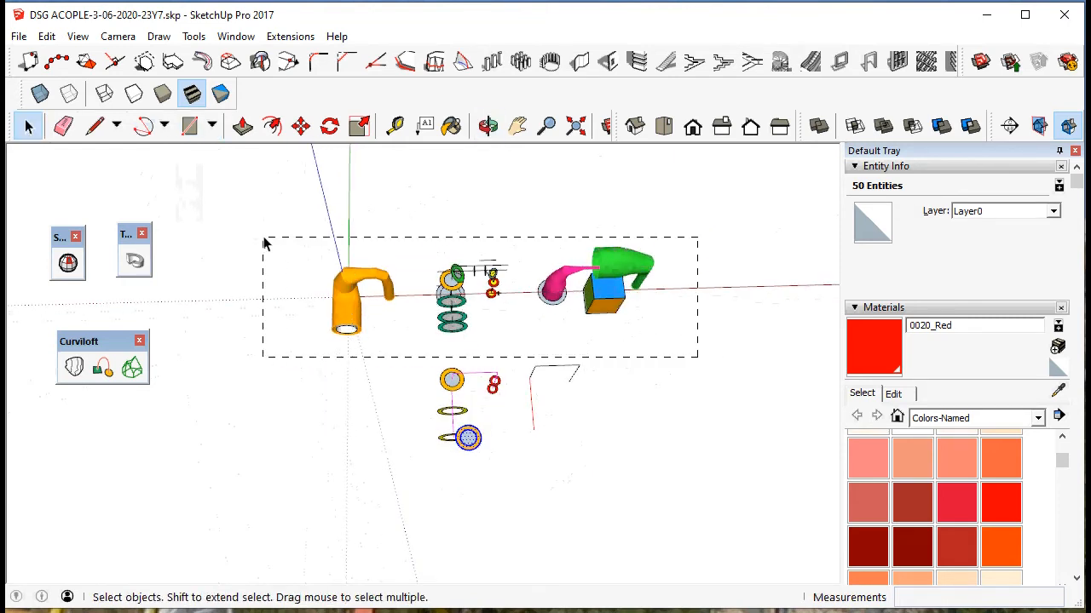
drag(263, 215, 263, 220)
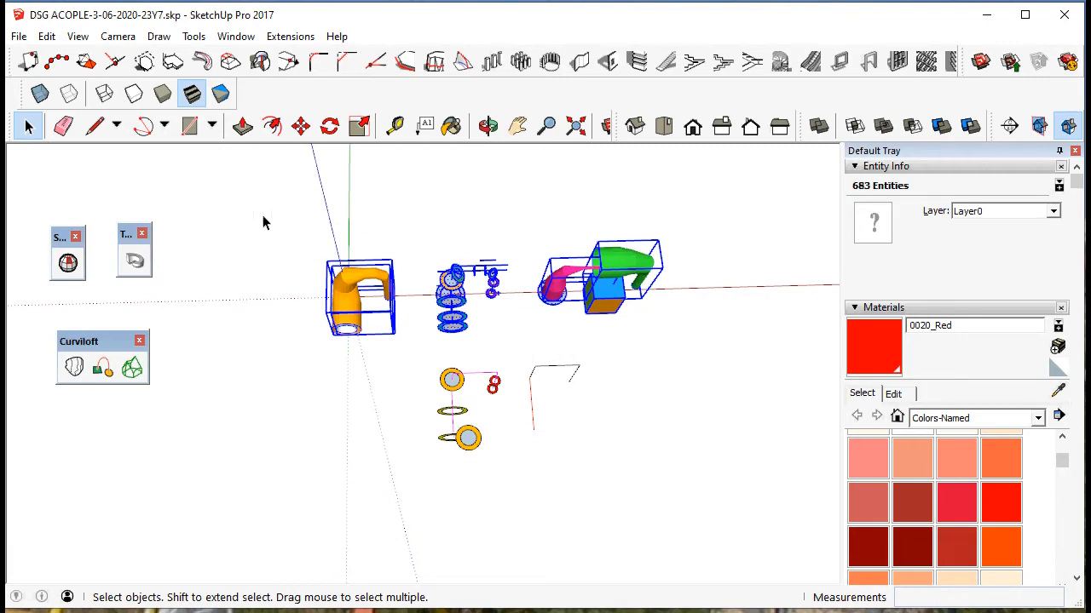
click(47, 36)
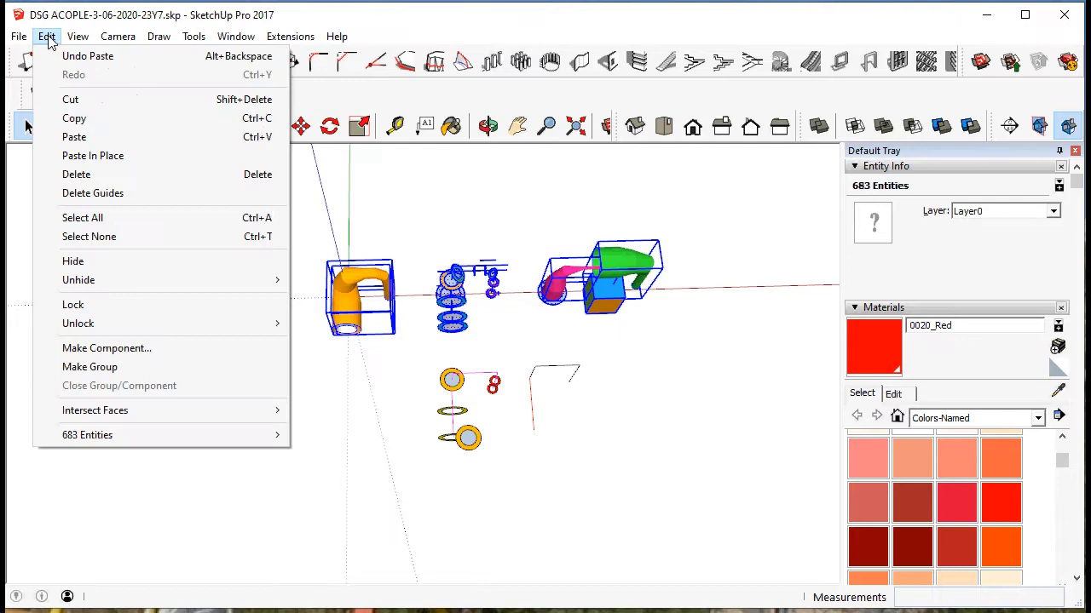
click(72, 262)
Select the two yellow rings, the orange ring with its disc and both red rings on the magenta path together.
middle_drag(494, 423, 534, 397)
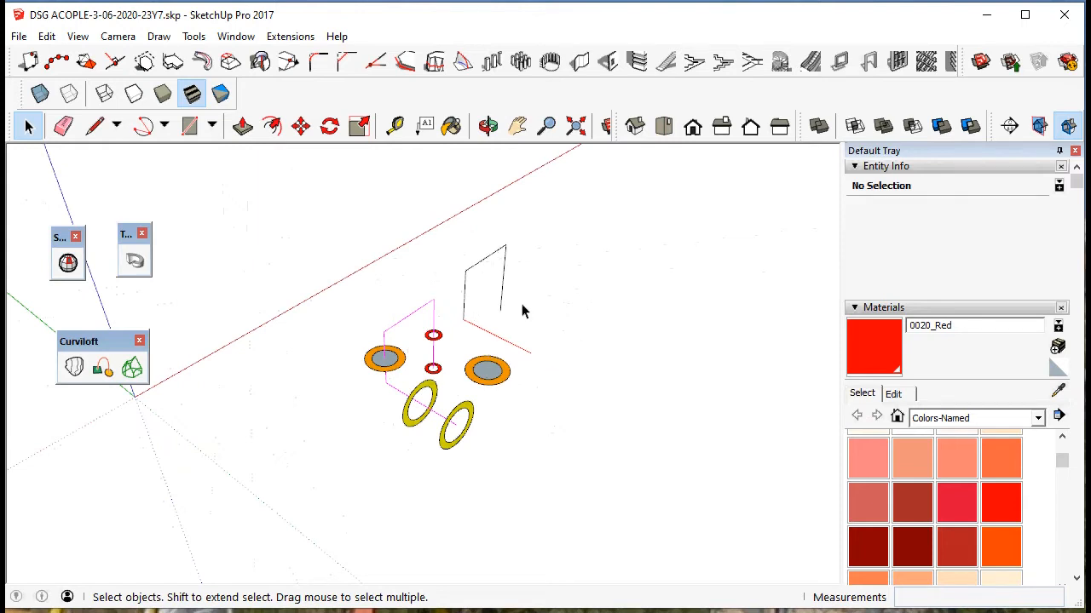
middle_drag(434, 373, 493, 373)
middle_drag(359, 379, 380, 368)
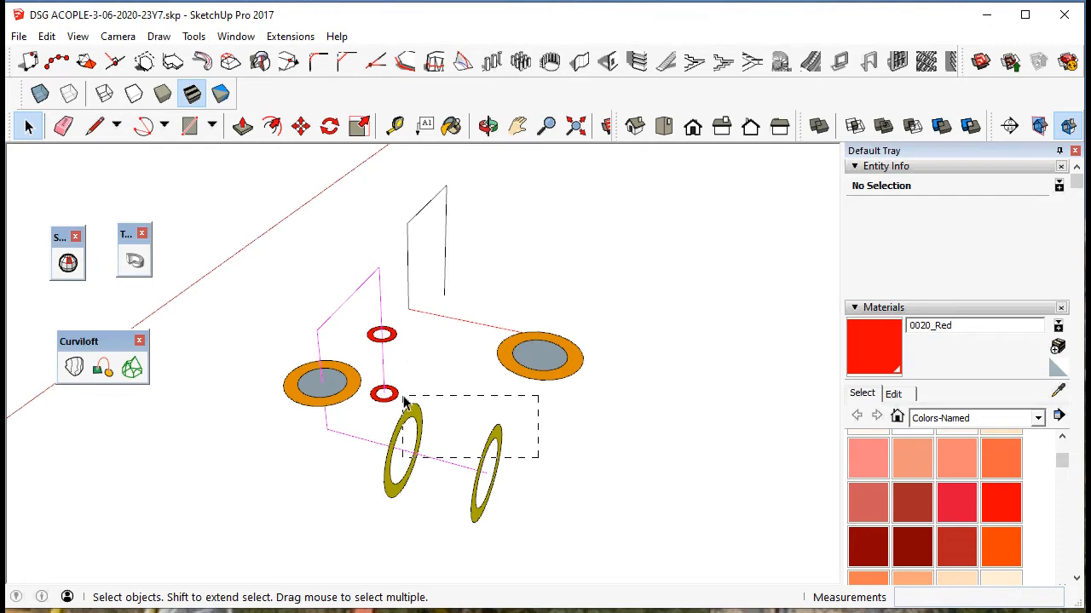
drag(403, 397, 403, 398)
click(567, 452)
middle_drag(567, 452, 497, 461)
drag(464, 441, 438, 433)
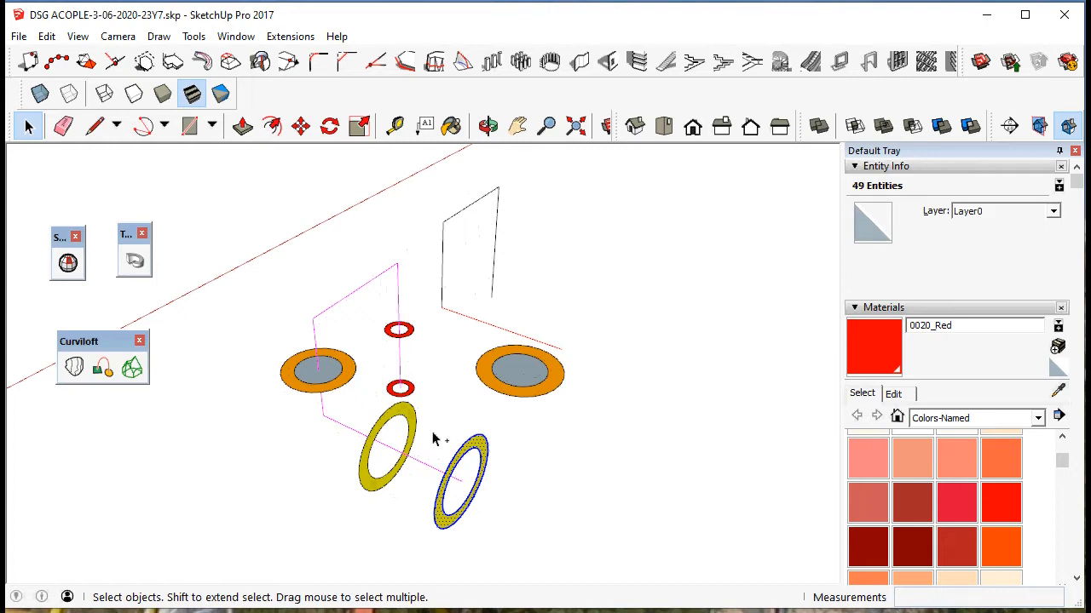
ctrl+drag(398, 428, 371, 398)
ctrl+triple_click(337, 358)
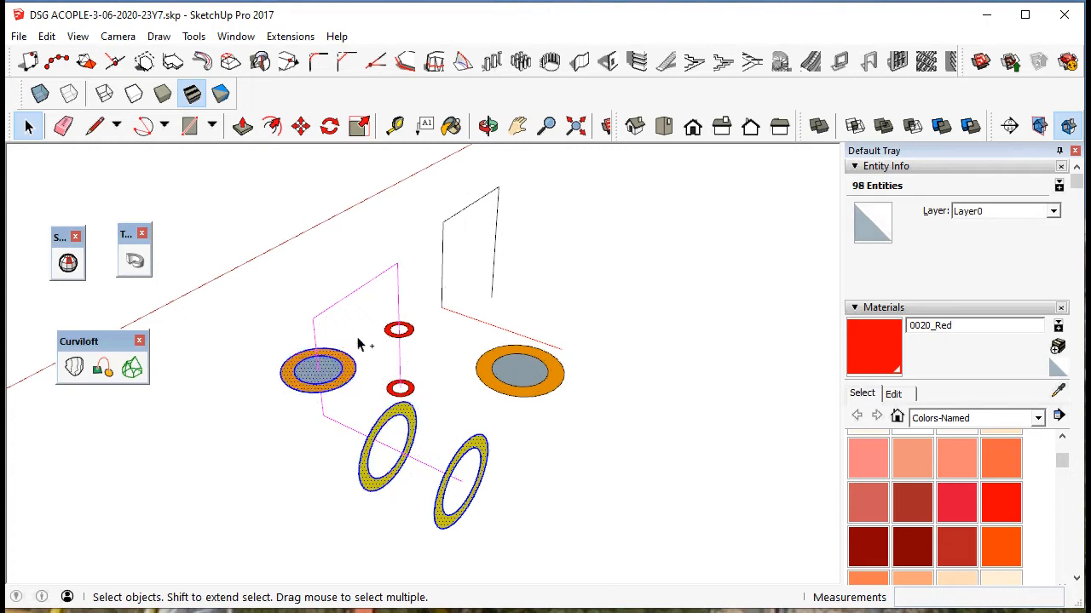
ctrl+triple_click(406, 327)
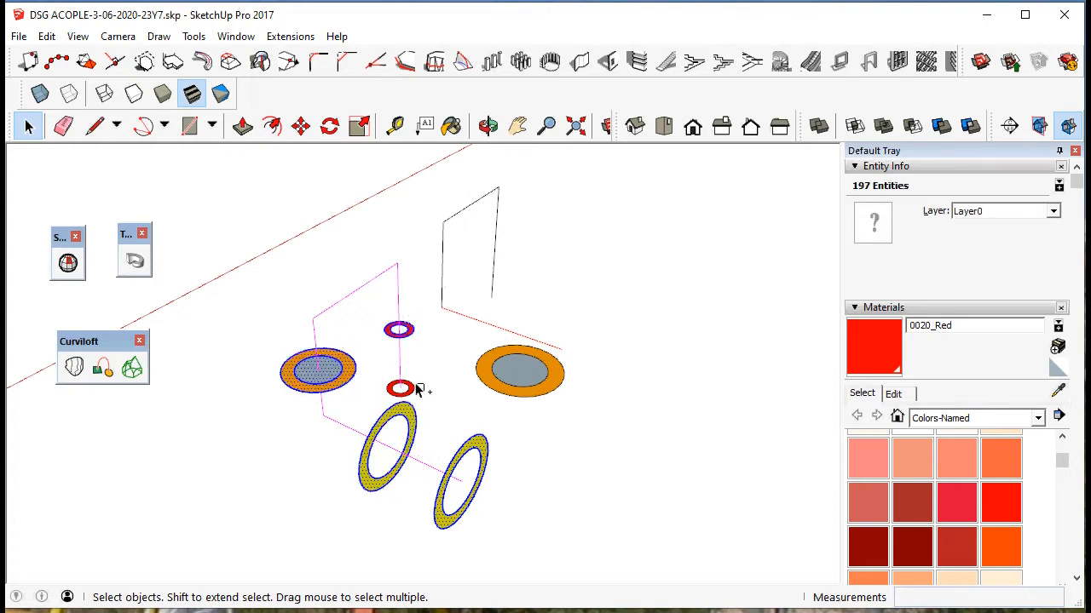
ctrl+triple_click(404, 384)
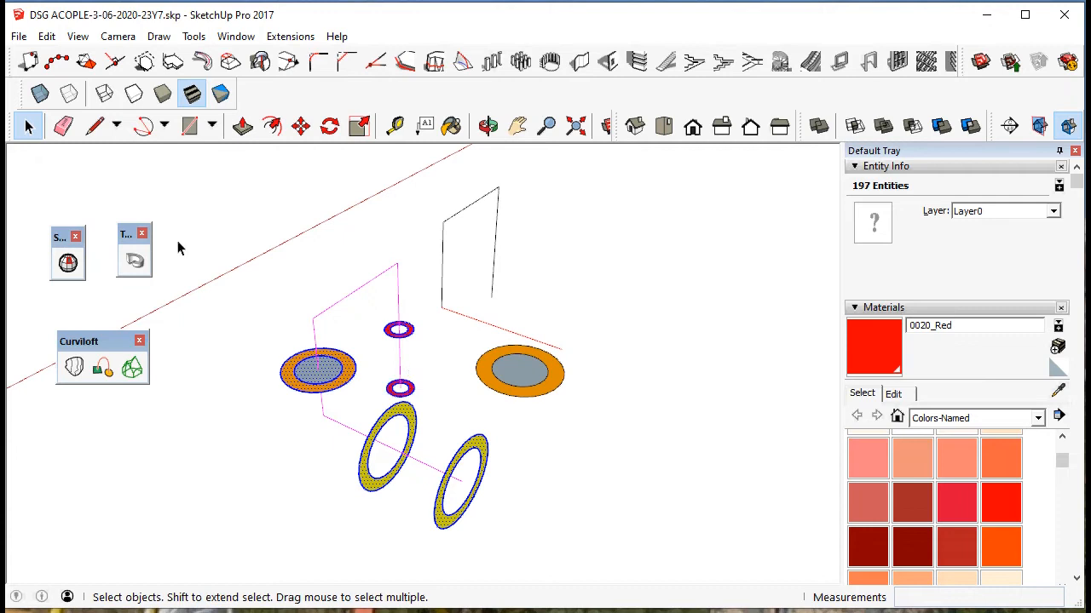
Move the selected rings about 74 mm from the magenta path's lower end to the matching end of the copied path's red line, then deselect them.
click(300, 128)
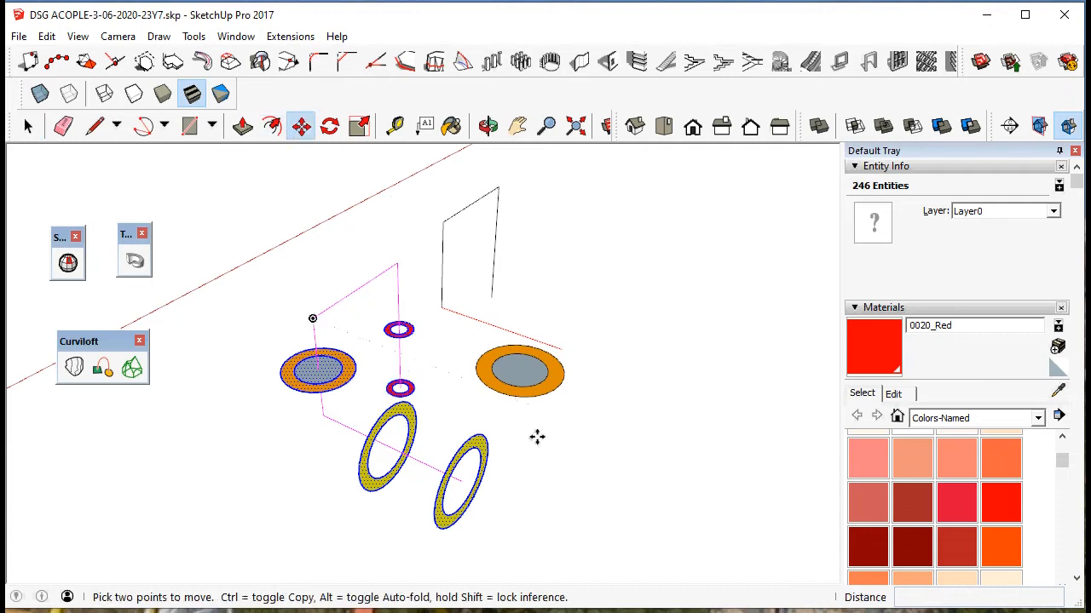
click(461, 480)
click(561, 349)
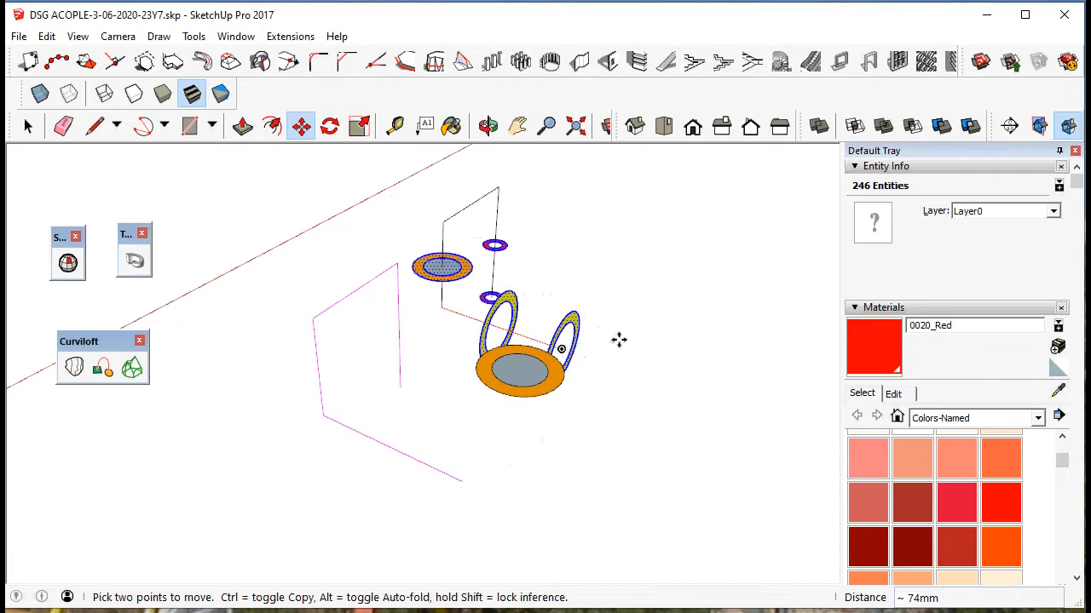
middle_drag(618, 340, 431, 384)
key(ctrl+t)
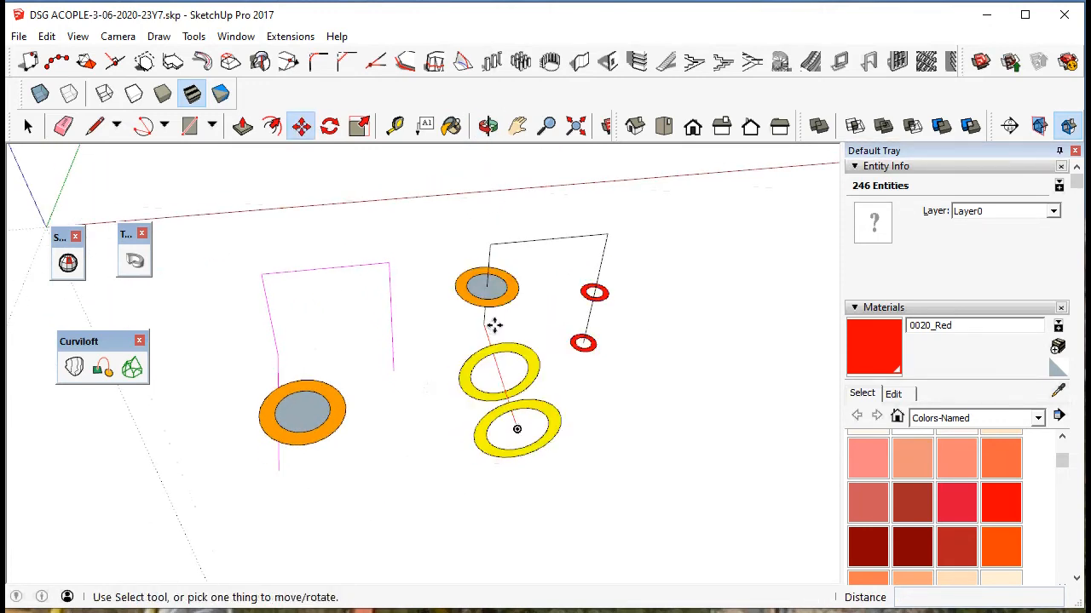
Draw an 18 by 27 mm rectangle beside the spare orange ring and pull it up 17 mm into a box.
click(193, 130)
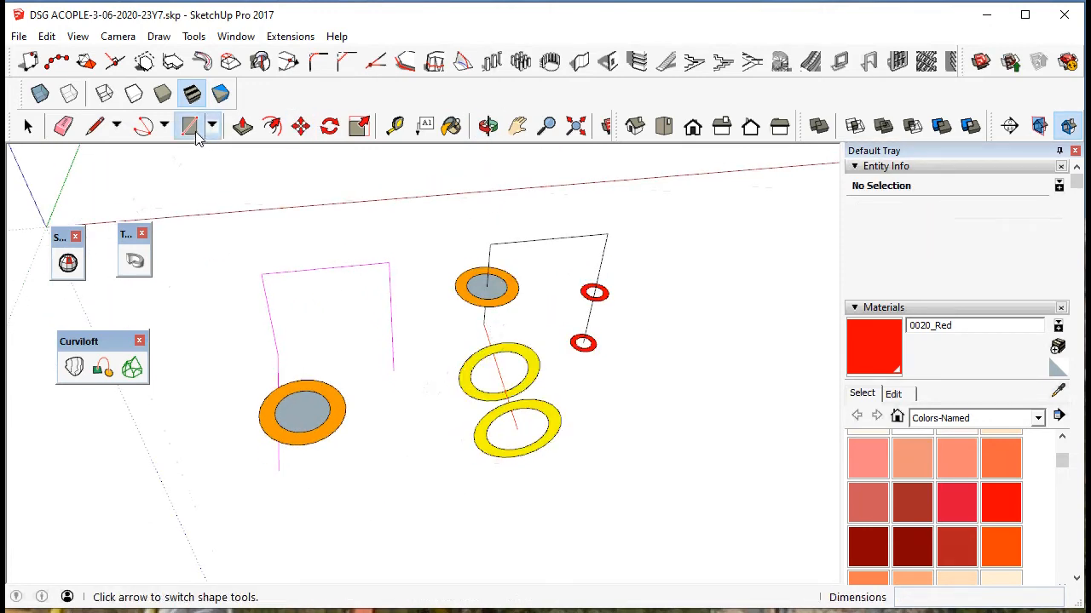
click(360, 445)
click(432, 516)
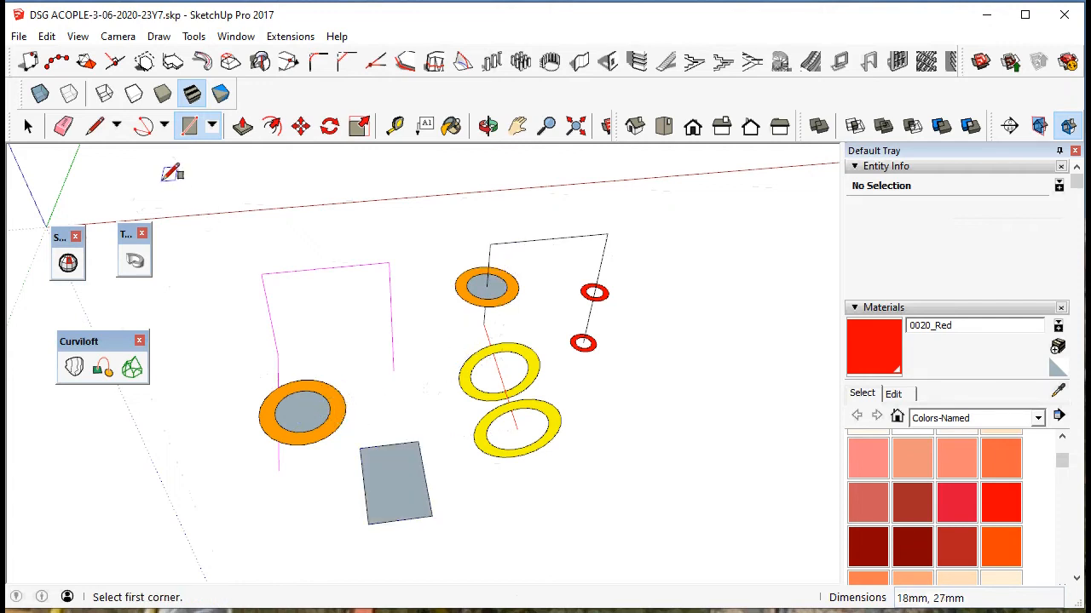
click(243, 126)
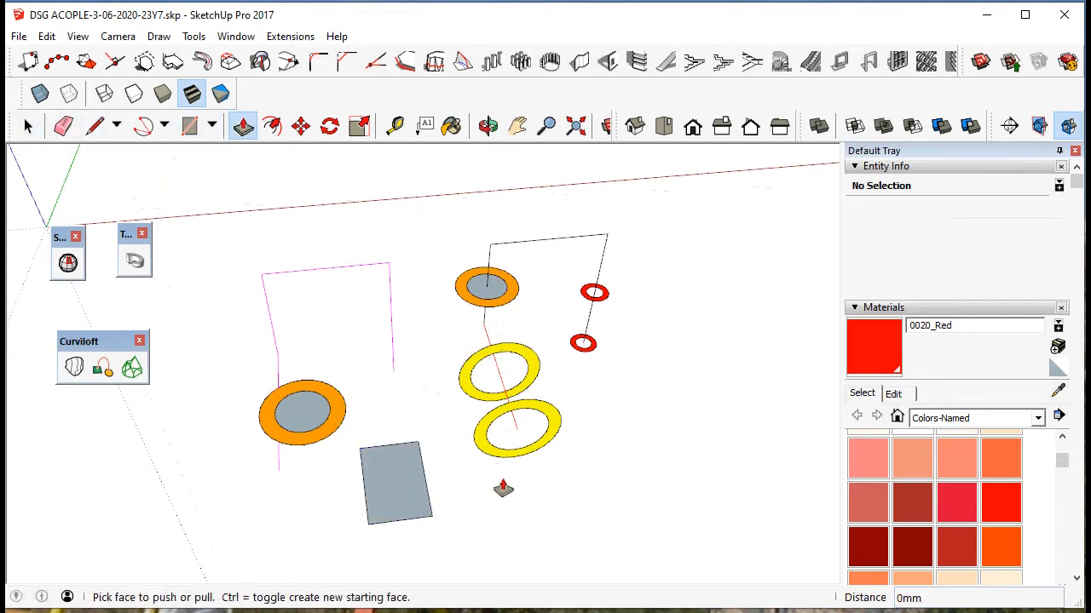
click(408, 492)
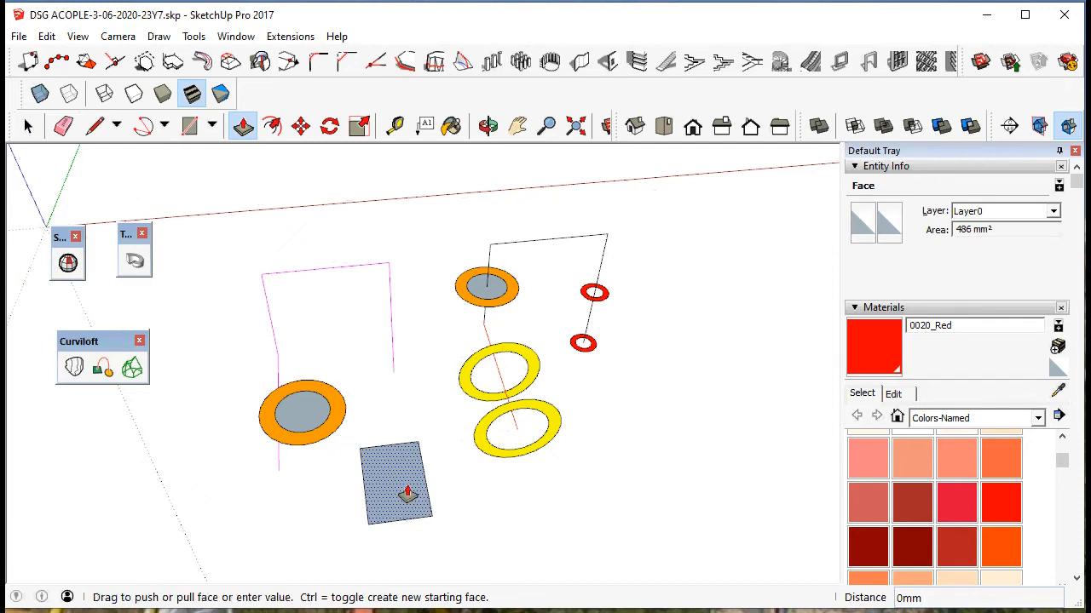
click(397, 447)
middle_drag(397, 446, 462, 438)
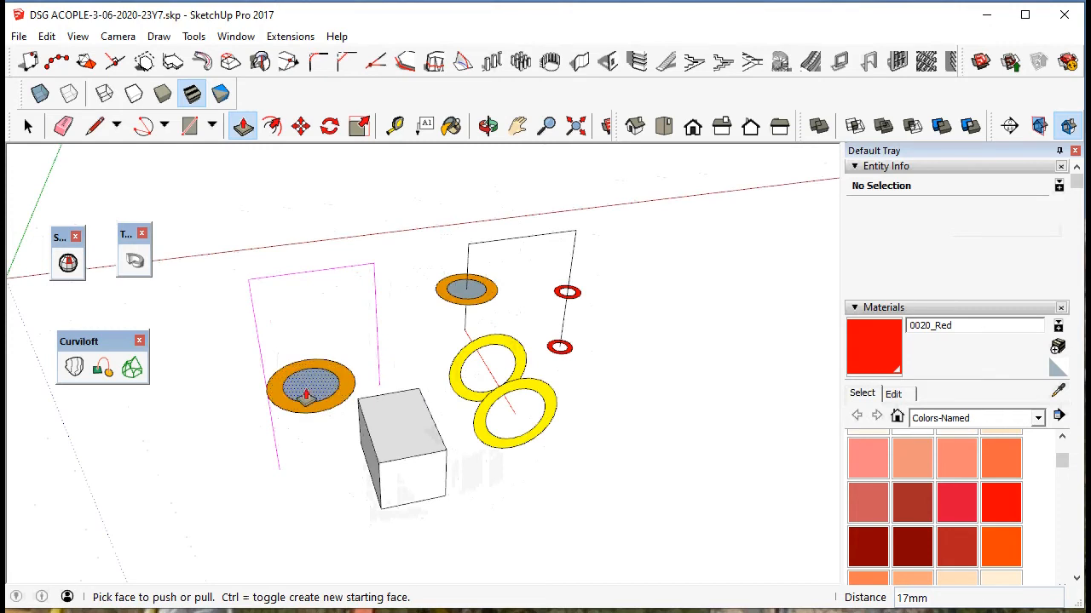
Select the spare orange ring with its disc and rotate it 90 degrees upright, using the box's front face as the rotation plane.
key(space)
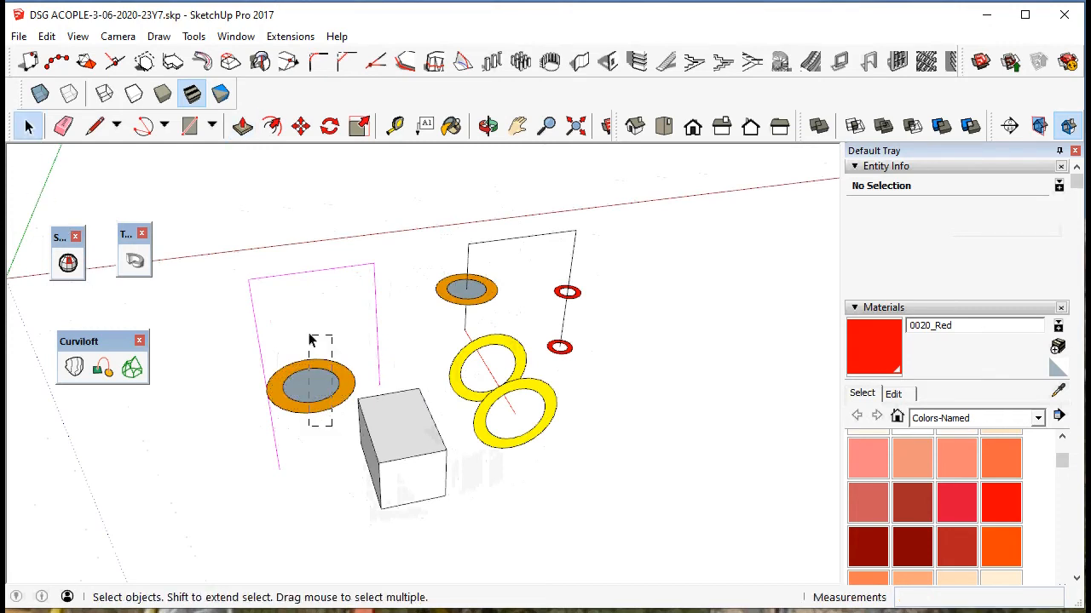
drag(311, 340, 309, 340)
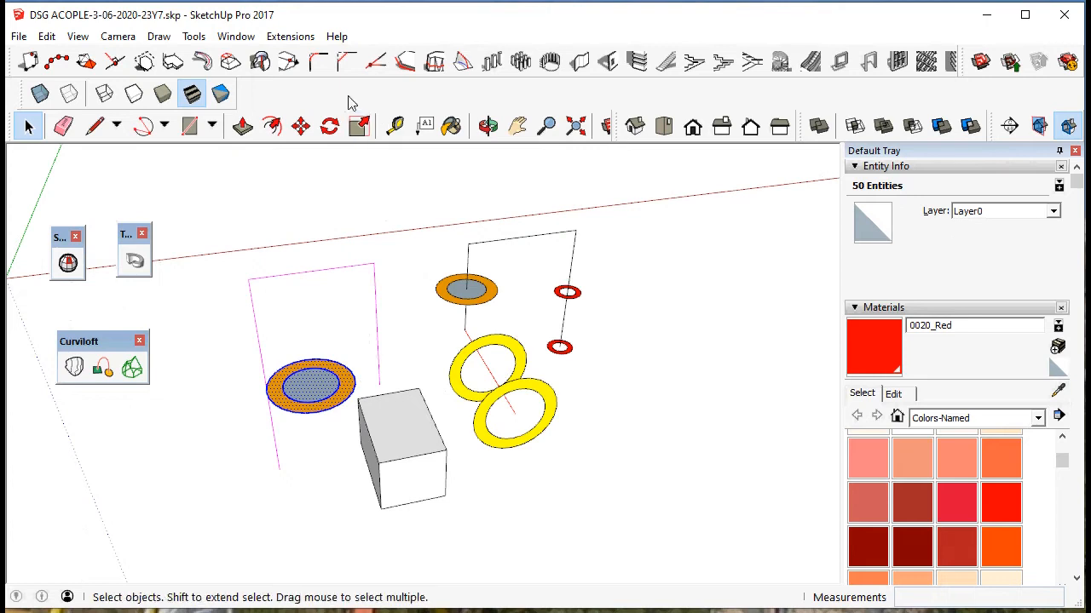
click(330, 125)
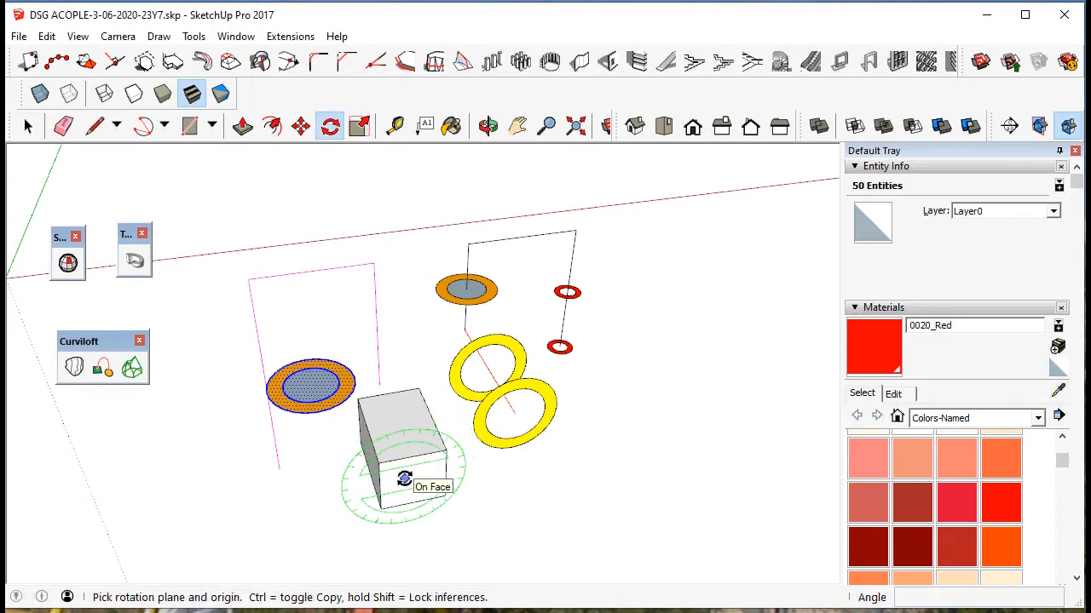
click(411, 474)
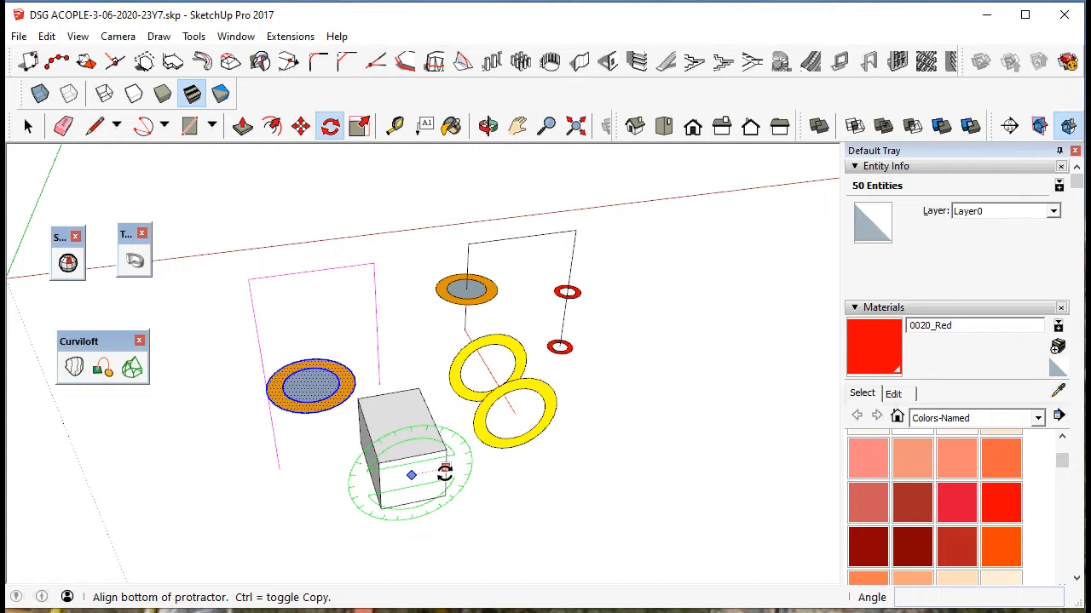
click(445, 468)
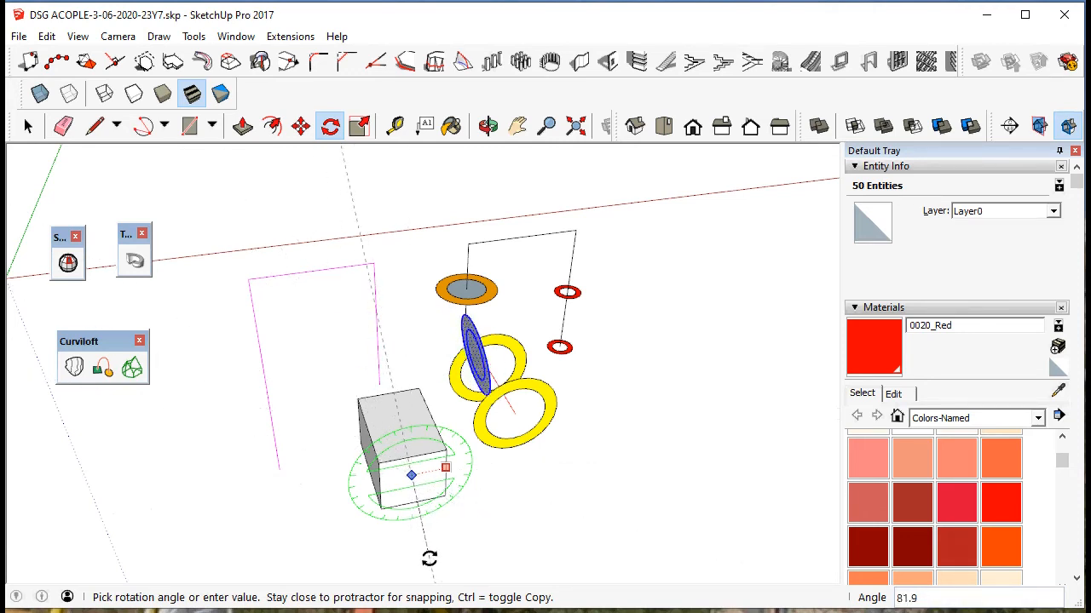
text(0)
key(Return)
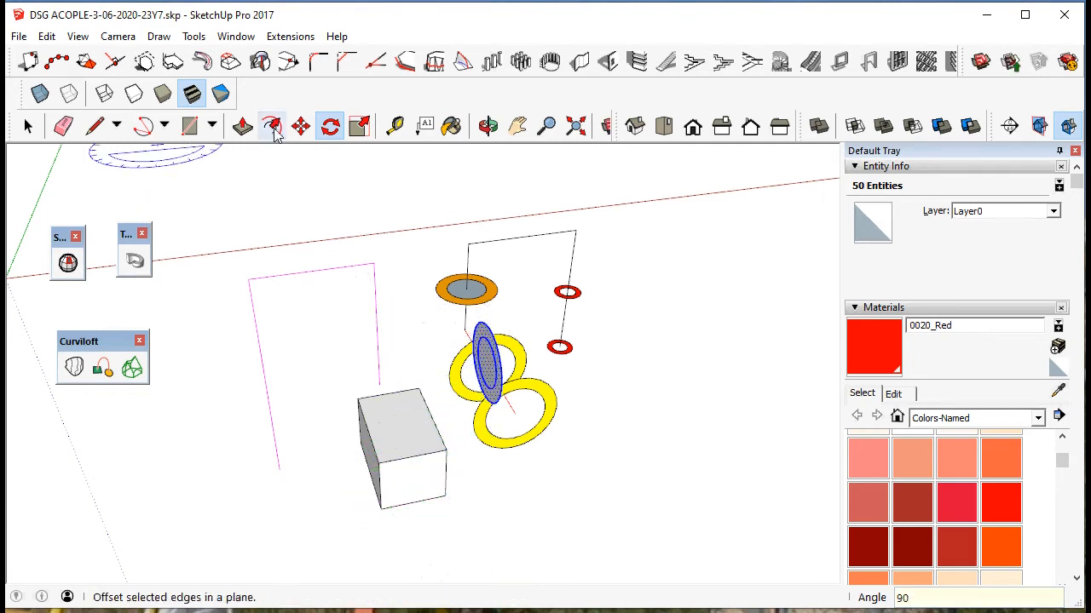
Move the upright ring by its centre onto the midpoint of the black path's upper line and deselect it.
click(301, 126)
middle_drag(355, 295, 555, 322)
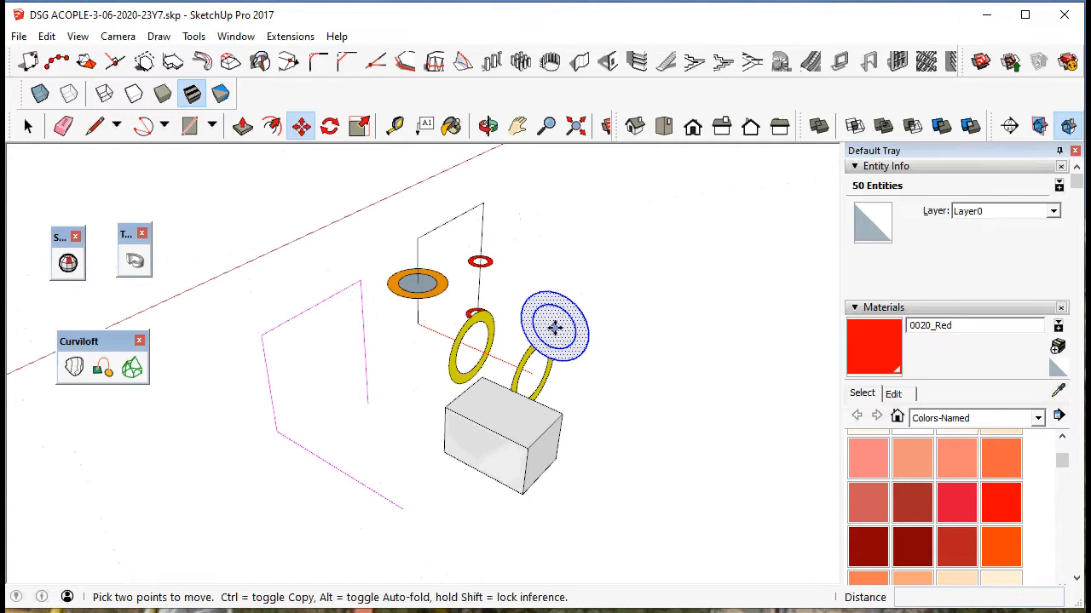
scroll(556, 324, up, 3)
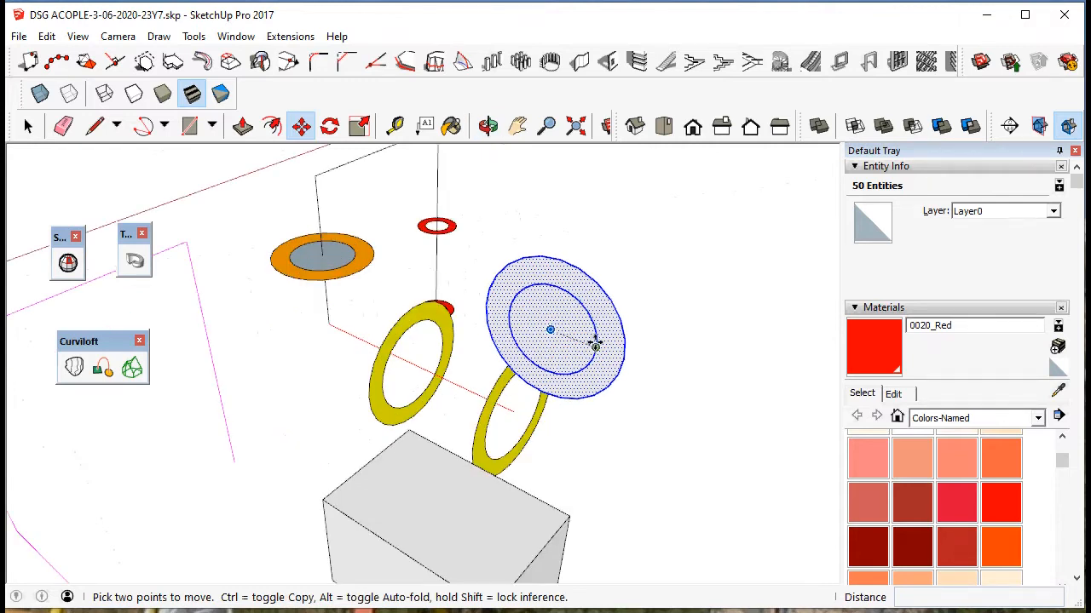
click(550, 327)
scroll(502, 264, down, 2)
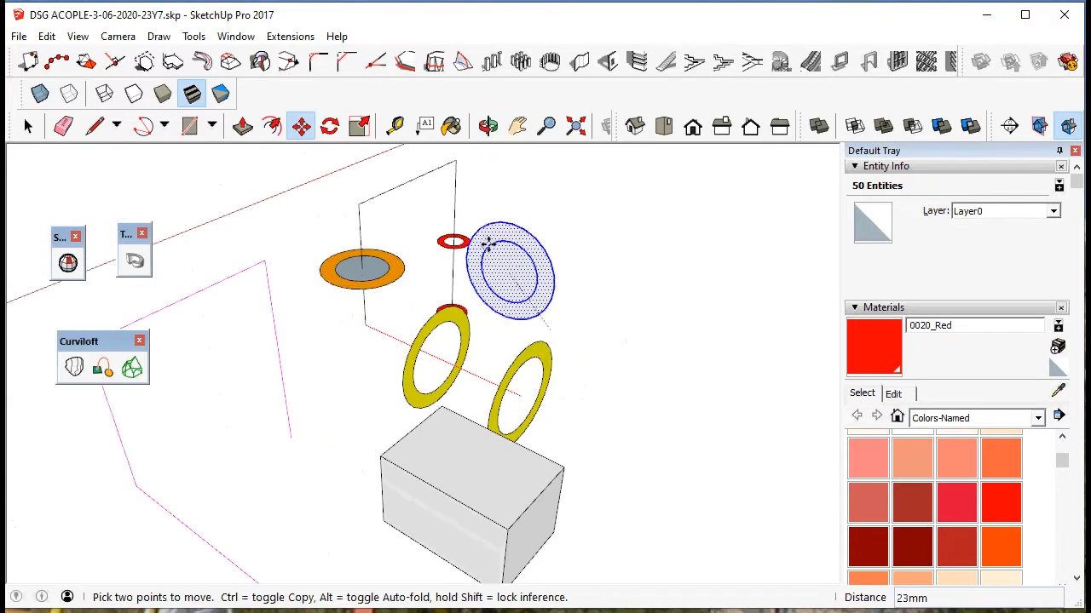
click(413, 180)
click(28, 126)
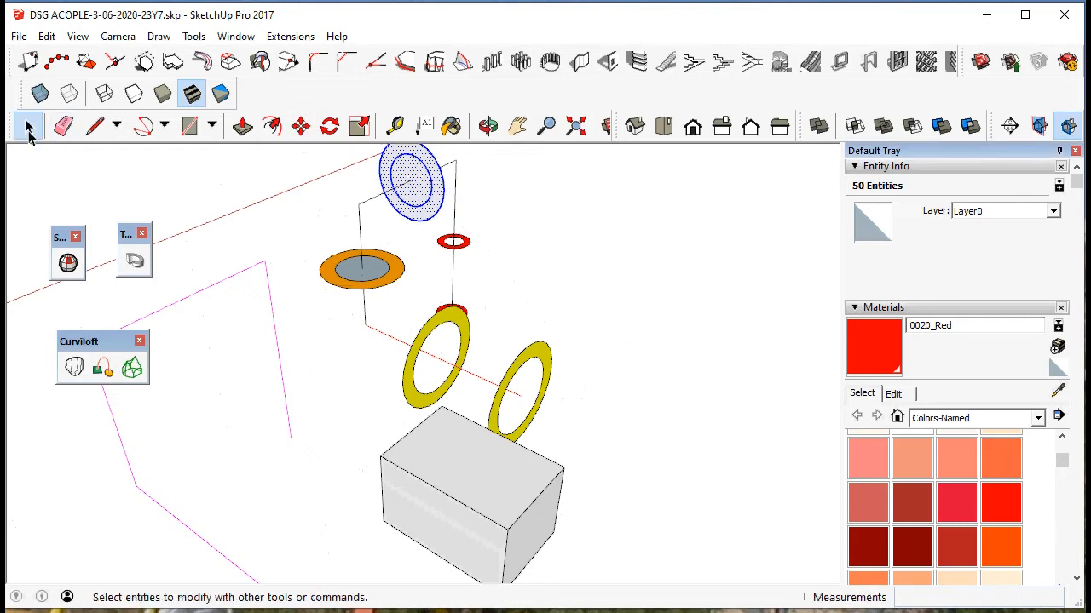
click(586, 302)
Select the magenta path together with the reference box and hide them.
middle_drag(586, 301, 392, 352)
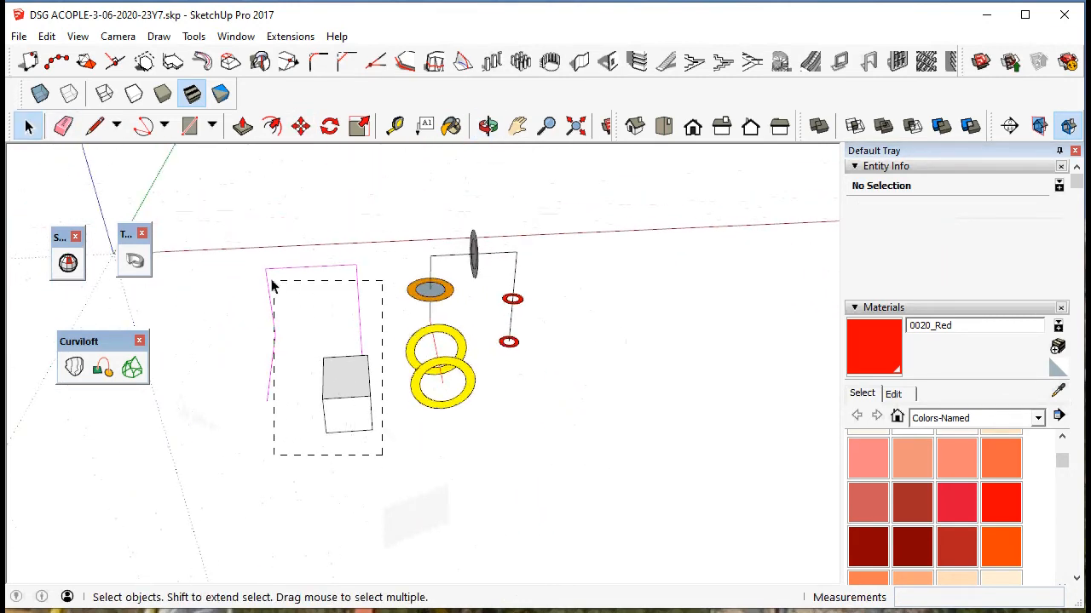
drag(271, 286, 242, 244)
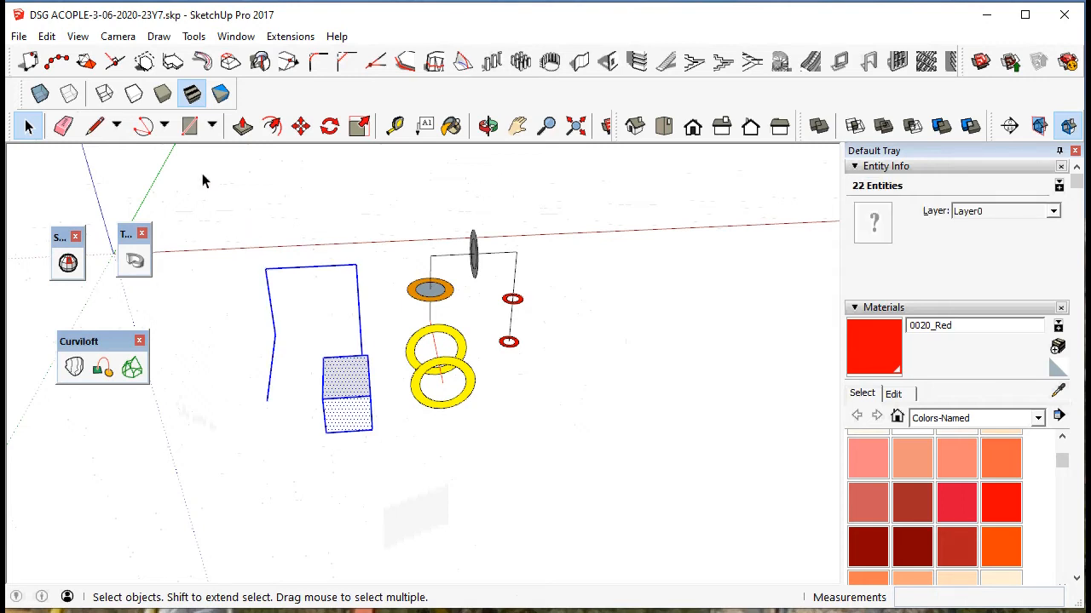
click(47, 35)
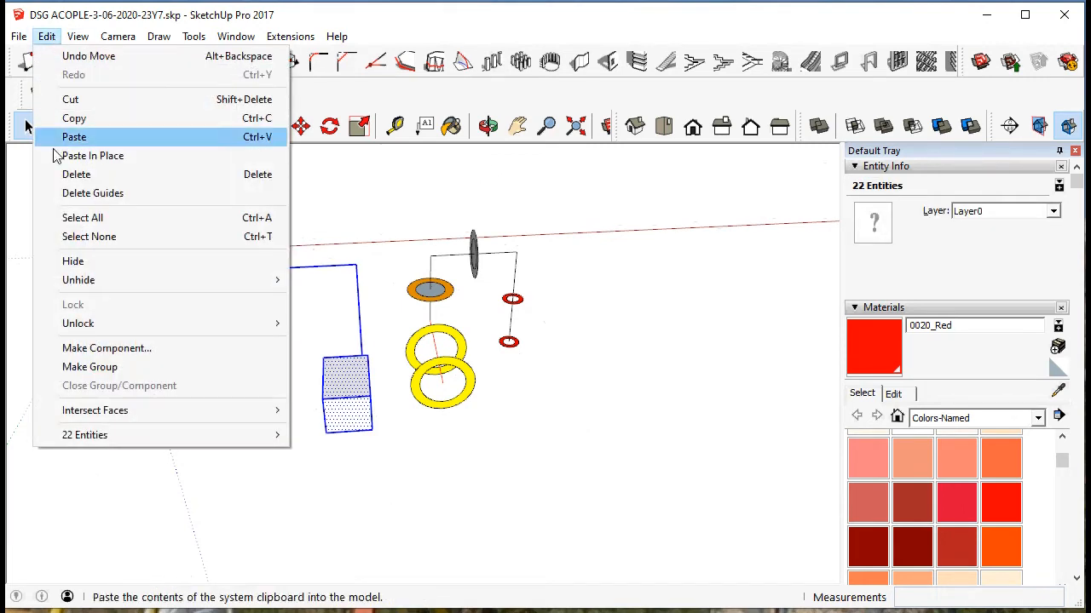
click(84, 270)
Select the inner circles of all six rings in order along the path, from the front yellow ring to the lower red ring.
middle_drag(601, 319, 520, 327)
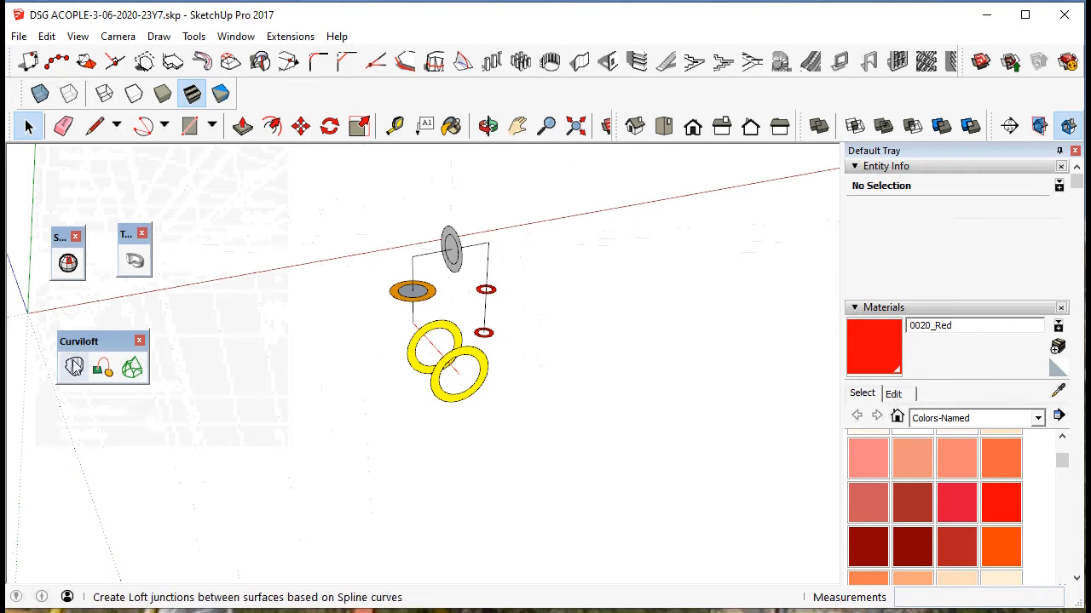
scroll(481, 332, up, 3)
click(477, 406)
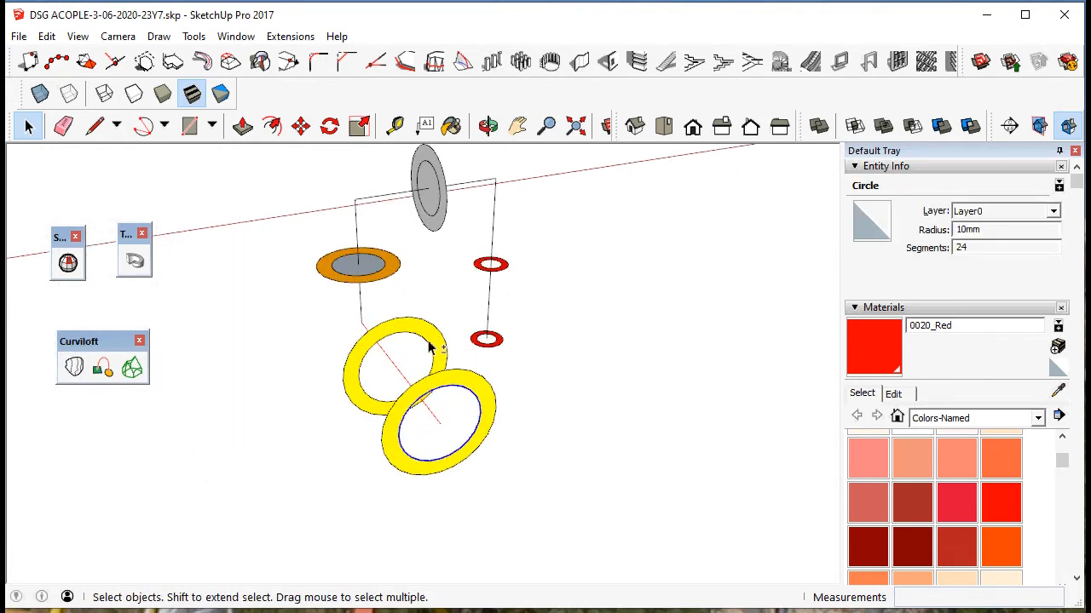
shift+click(430, 347)
shift+click(390, 268)
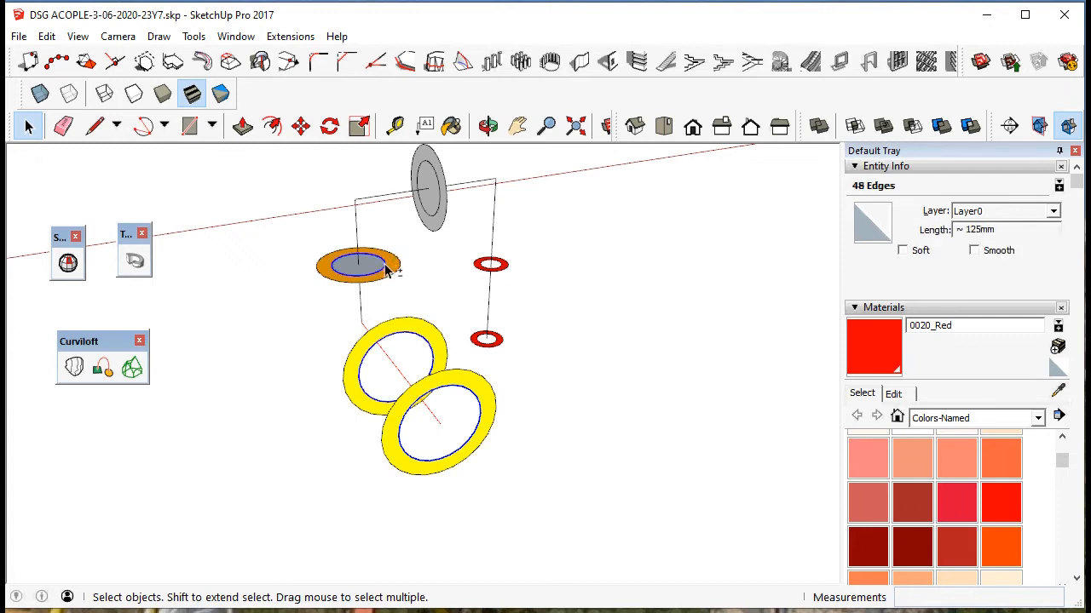
shift+click(439, 209)
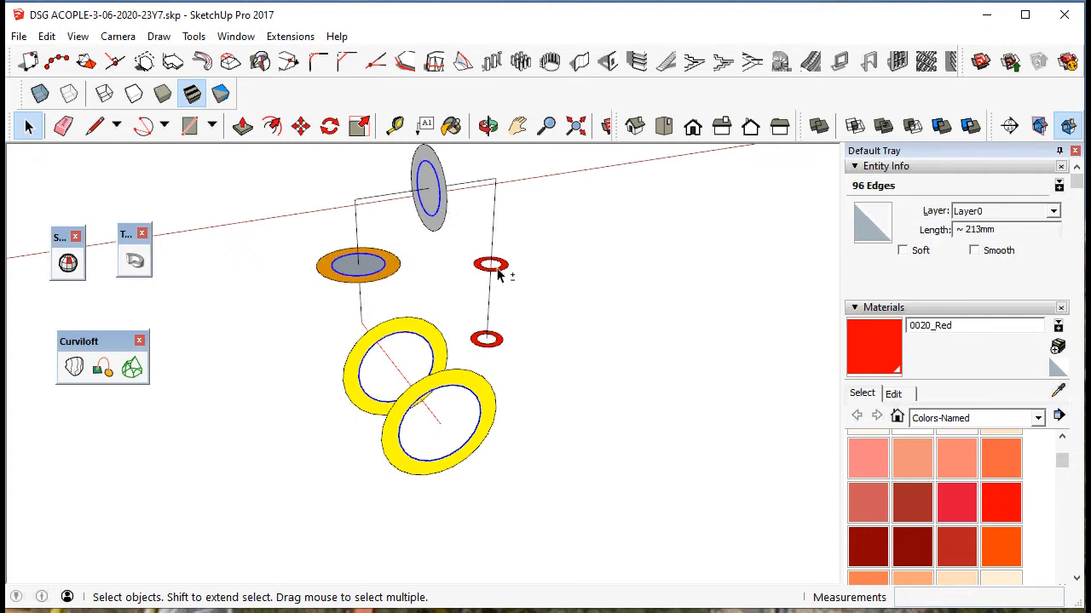
shift+click(501, 342)
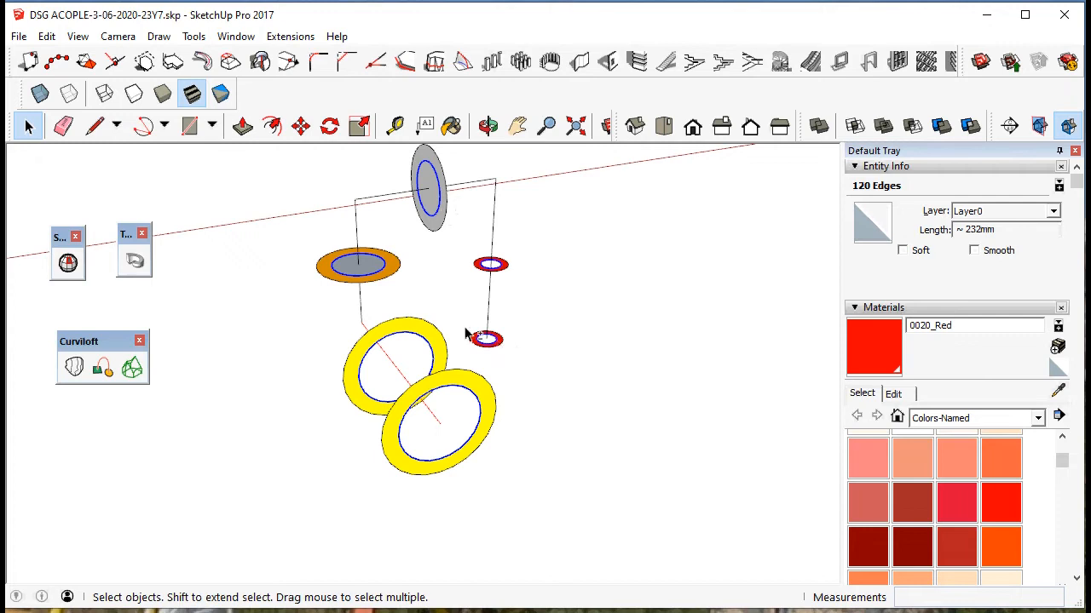
Generate a Curviloft Loft by Spline through the selected inner circles and set its segment count to 15s.
click(75, 367)
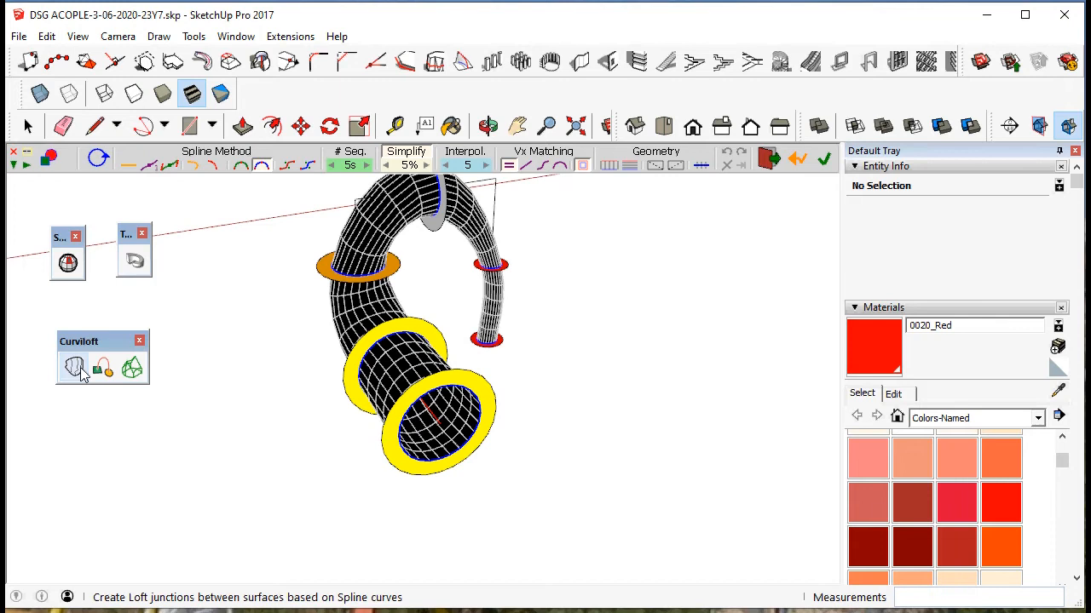
click(81, 373)
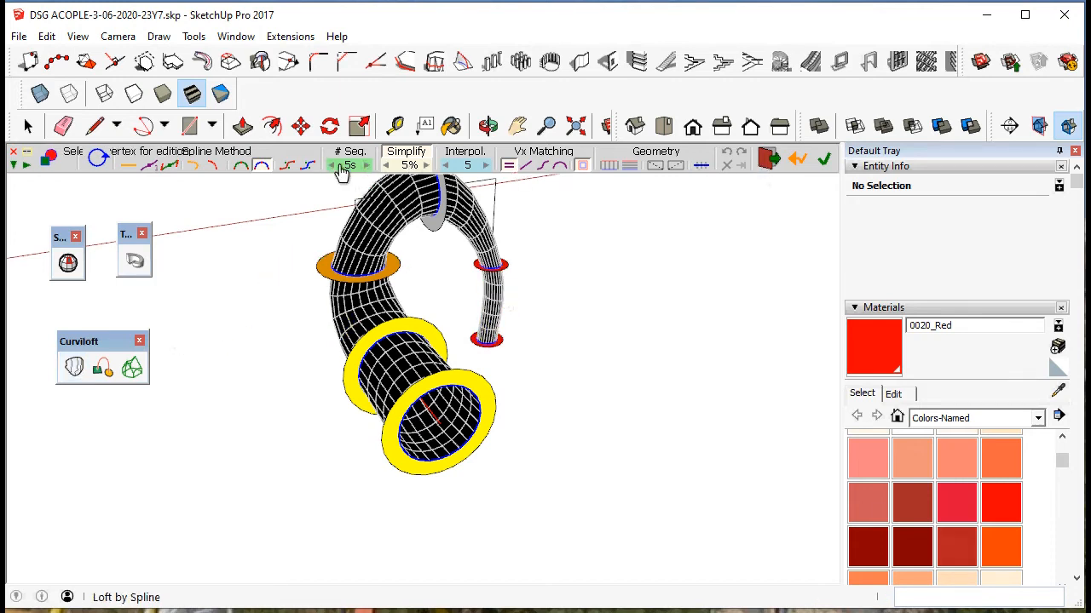
click(367, 166)
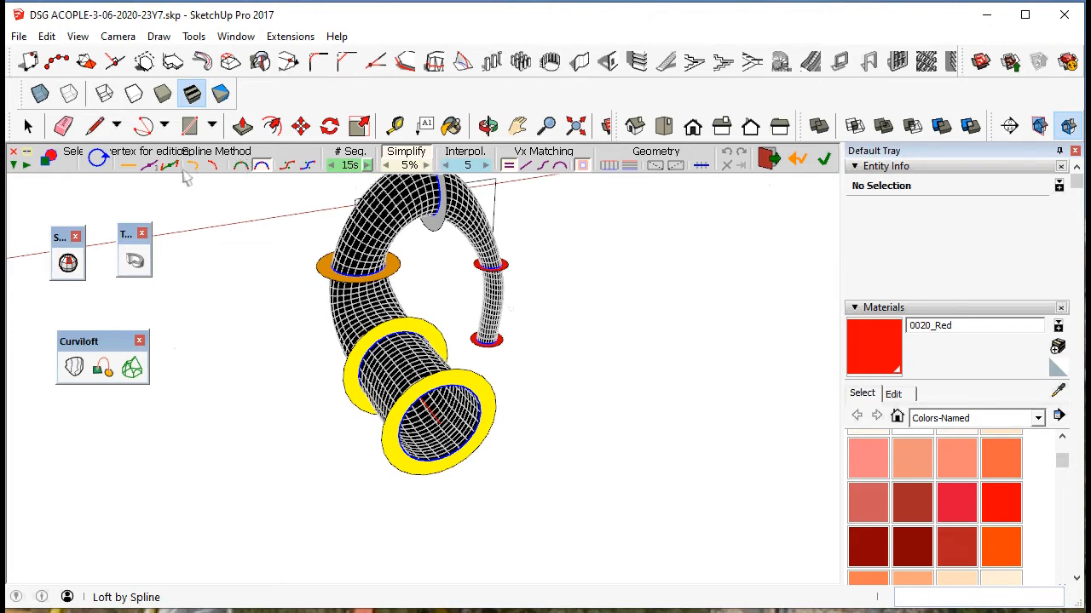
Examine the lofted pipe preview from all sides, checking its bends between the yellow, orange and red rings.
middle_drag(550, 397, 323, 388)
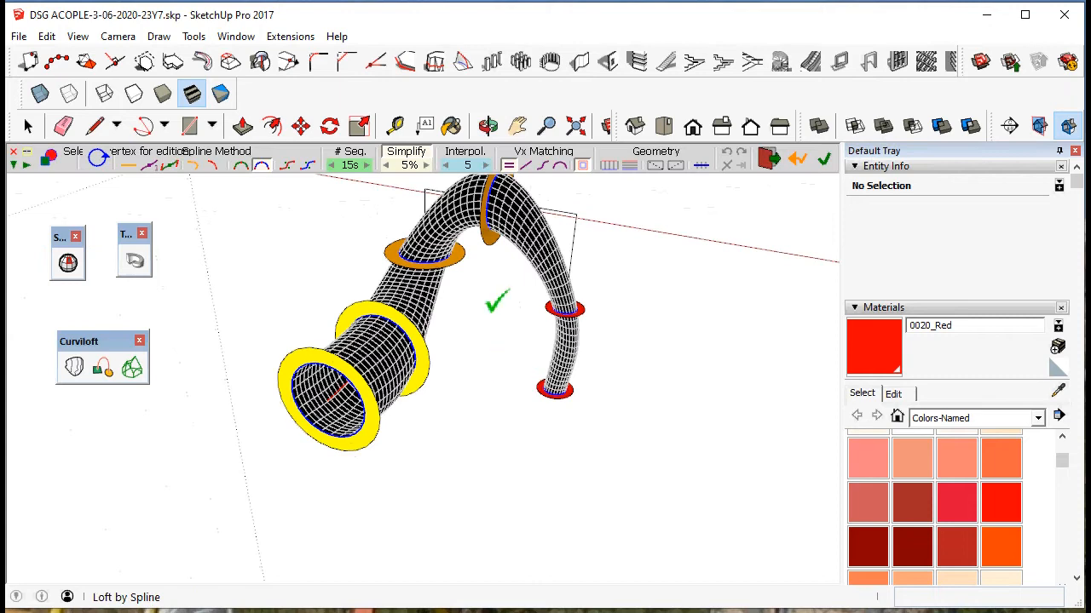
middle_drag(516, 316, 330, 332)
middle_drag(562, 337, 348, 356)
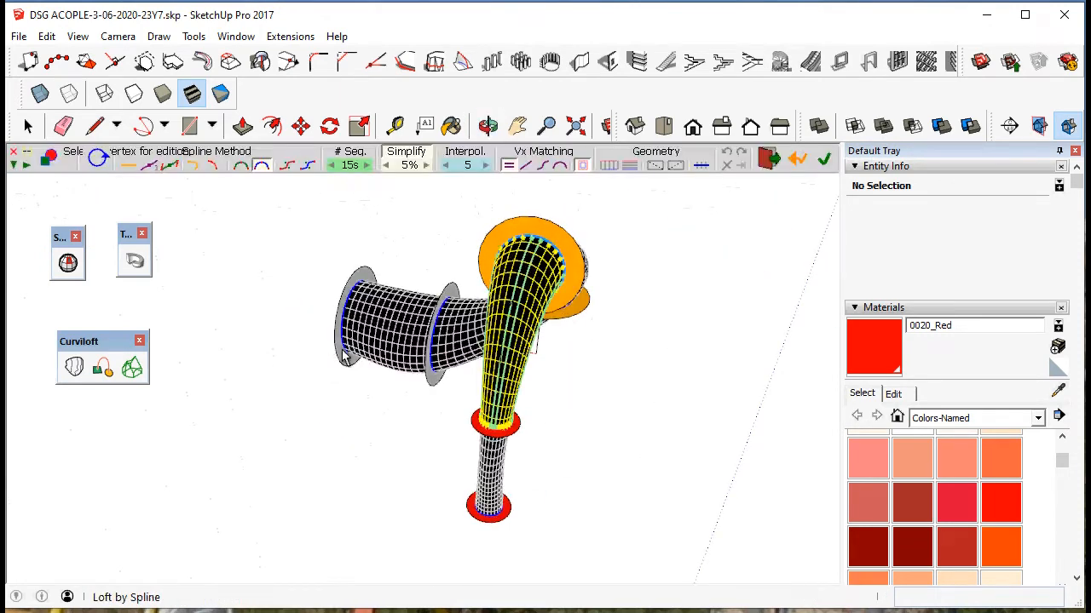
middle_drag(626, 369, 417, 358)
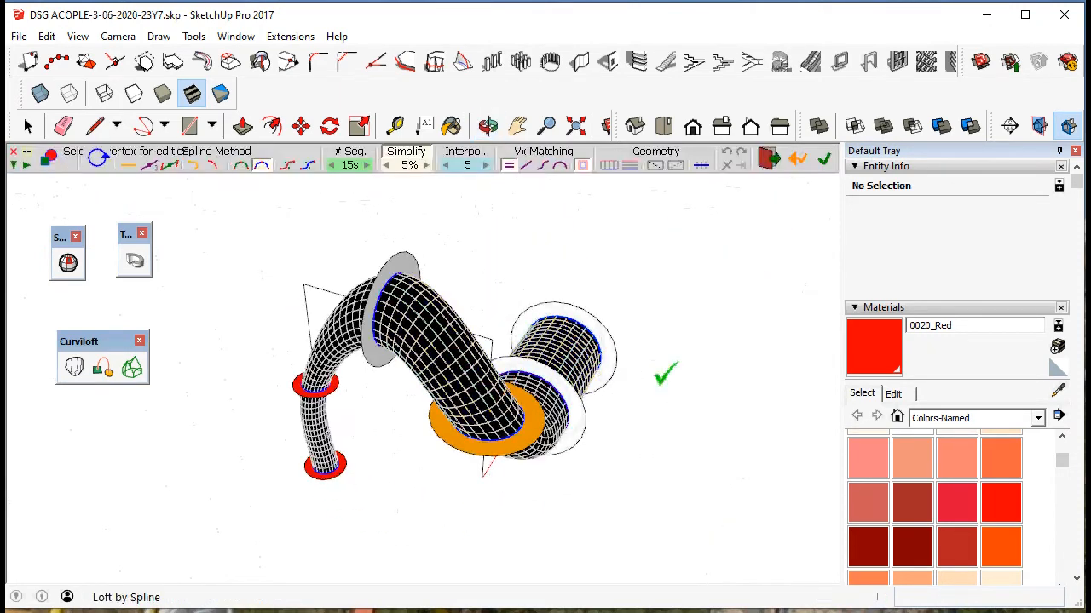
middle_drag(662, 373, 333, 369)
middle_drag(631, 368, 375, 375)
middle_drag(520, 383, 359, 370)
Try the straight, rounded and S-shaped spline methods in turn on the inner pipe's loft preview.
click(127, 165)
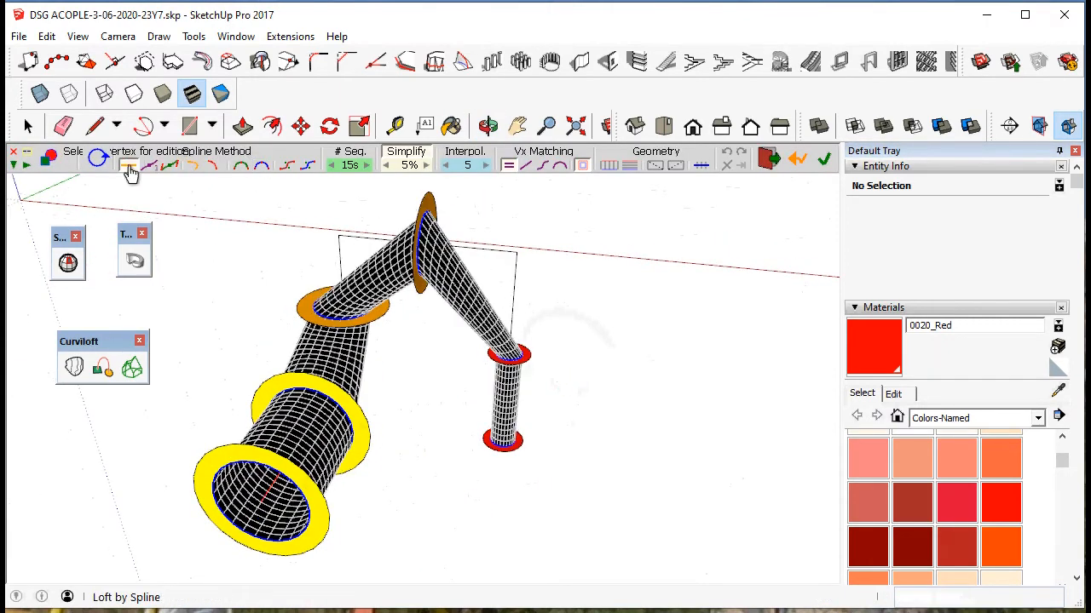
click(213, 166)
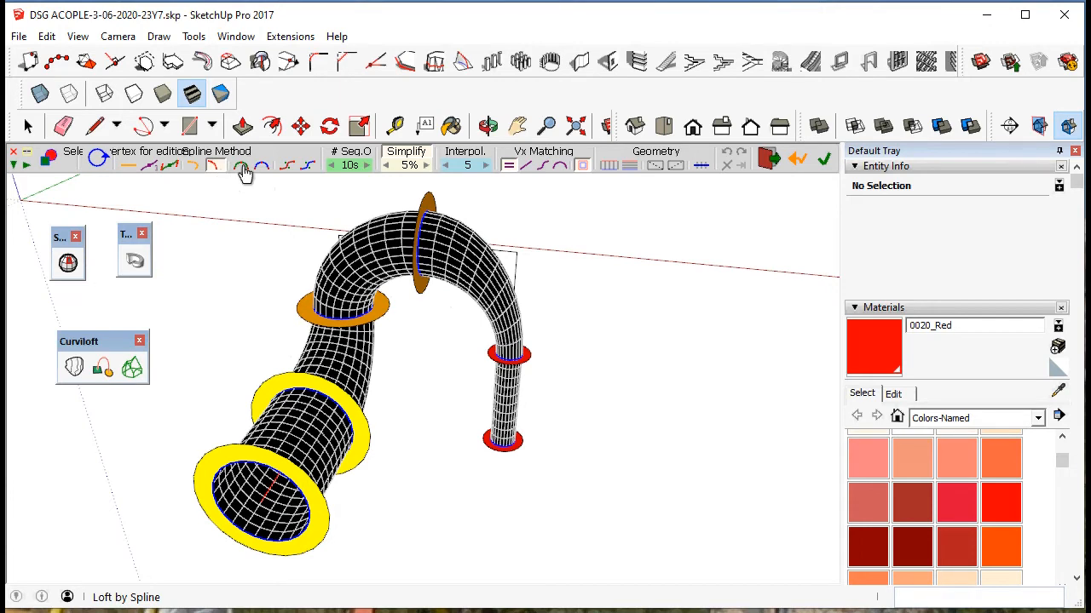
click(242, 166)
click(287, 166)
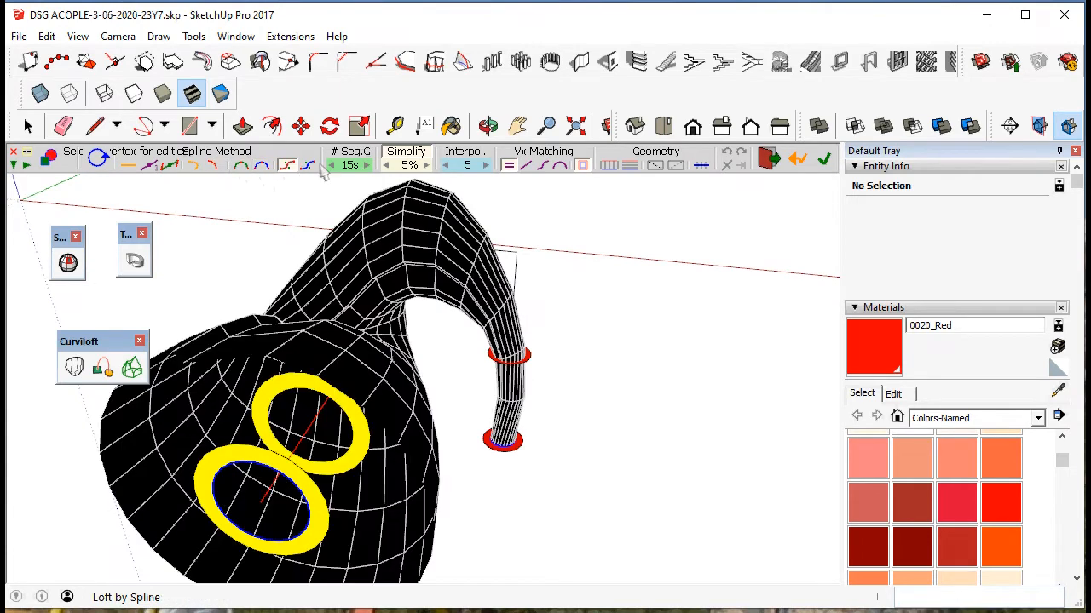
click(309, 166)
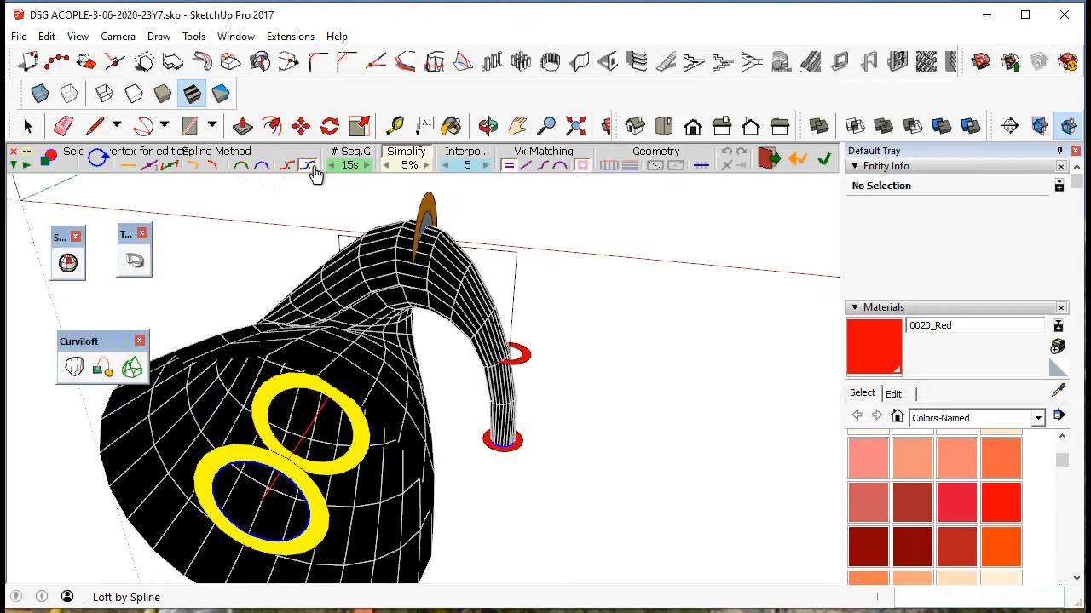
click(212, 168)
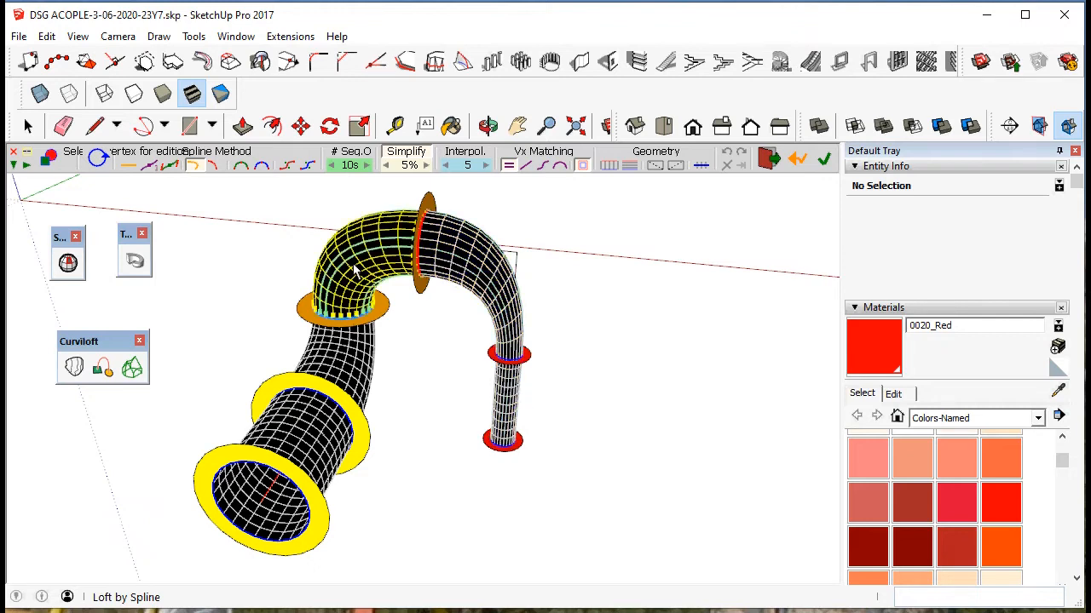
Generate the inner pipe with the straight-line spline method and paint it with 0065_Lime.
click(126, 170)
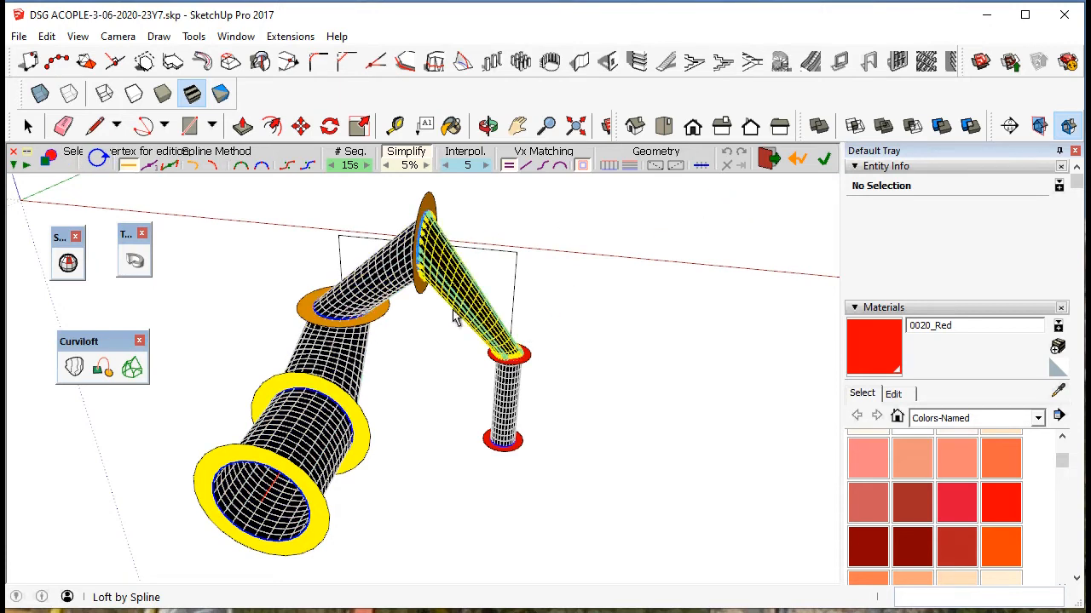
click(826, 162)
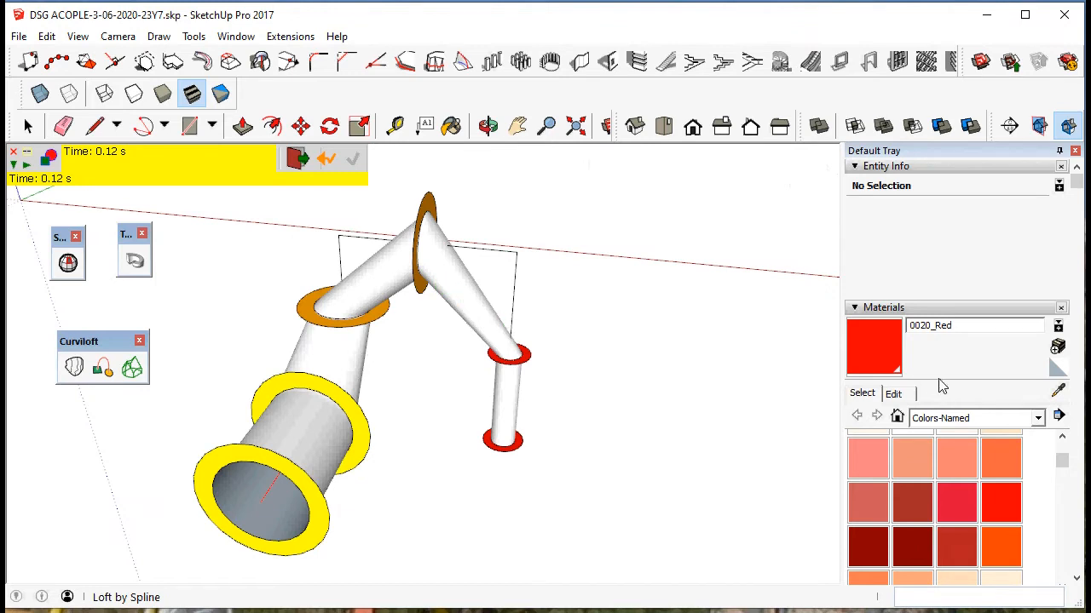
drag(1061, 462, 1062, 511)
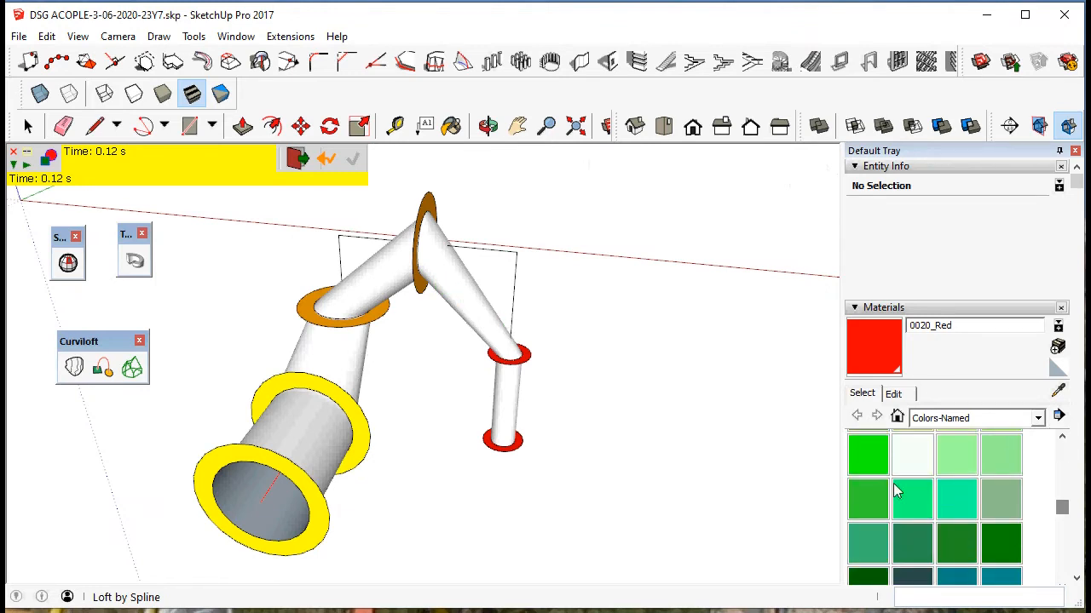
click(852, 460)
click(450, 257)
scroll(657, 321, down, 4)
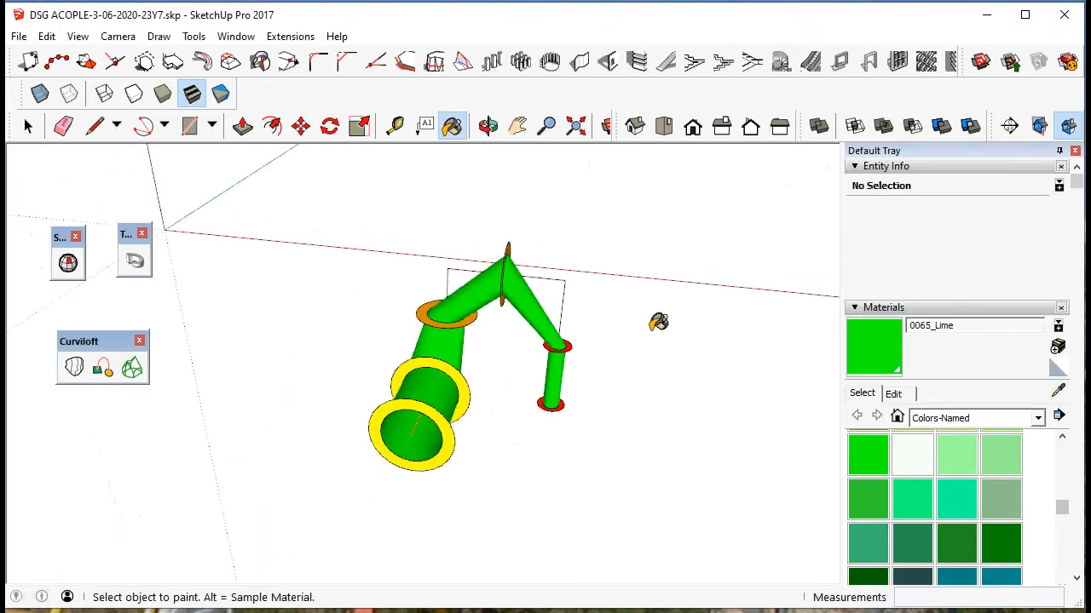
Move the green inner pipe 100 mm along the red axis, away from the rings toward the origin.
scroll(648, 322, up, 5)
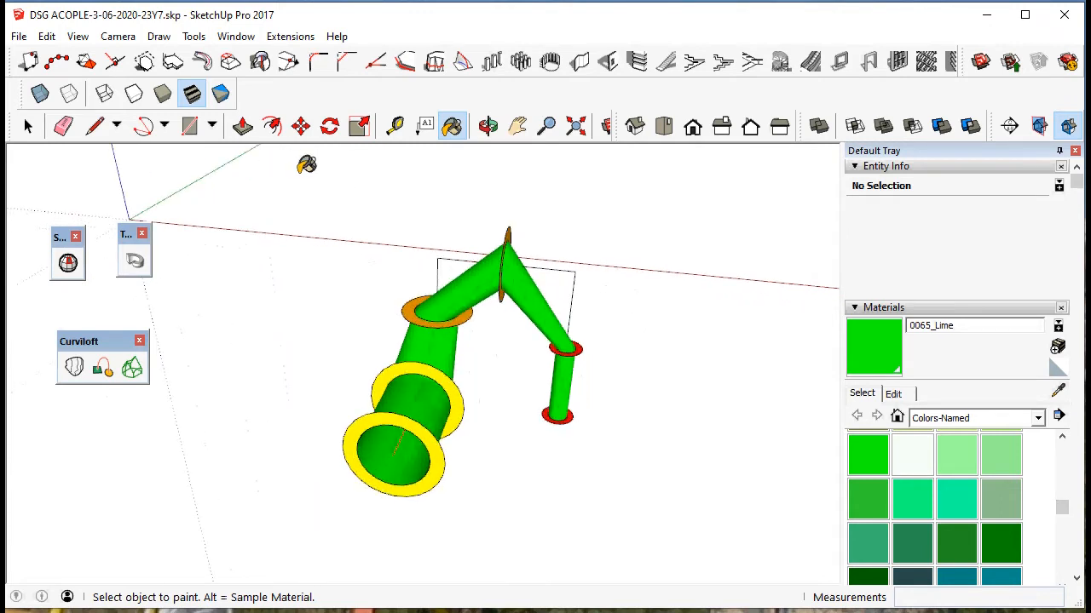
click(301, 126)
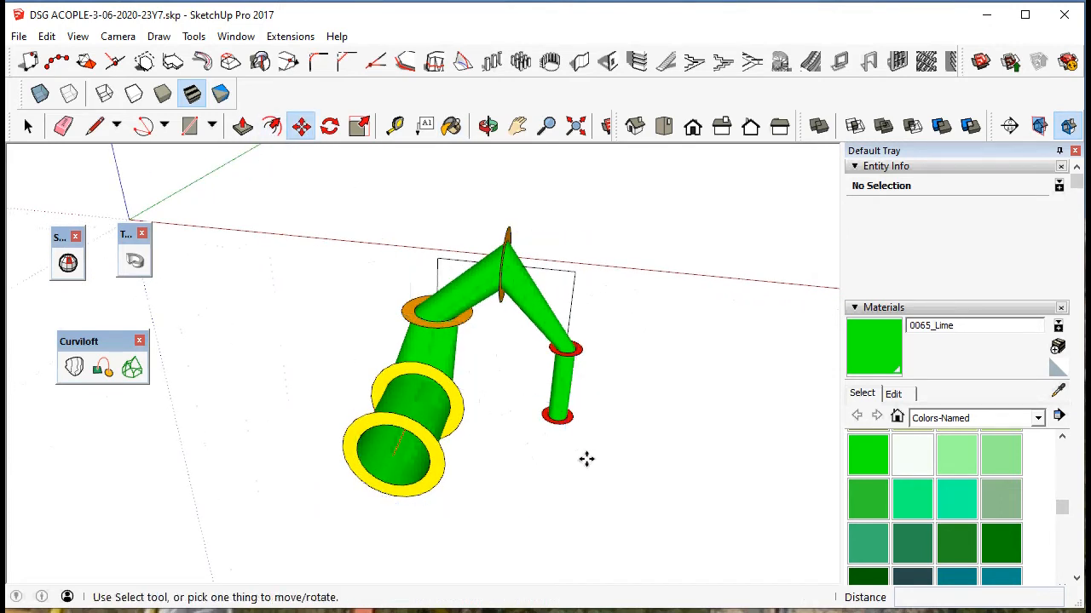
click(561, 381)
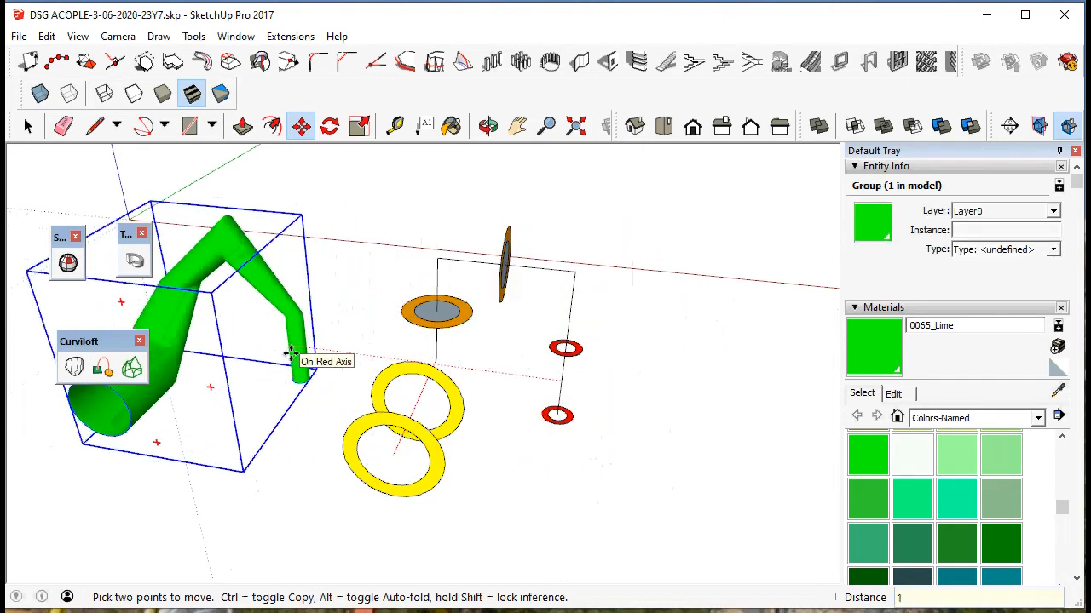
key(Return)
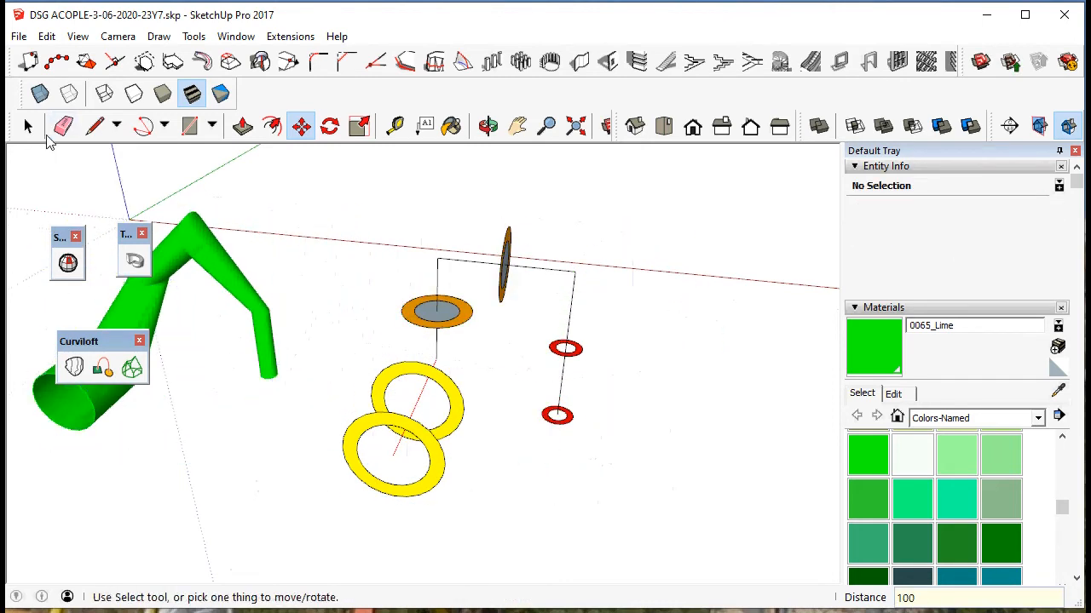
Select the outer circles of all six rings in order along the path, from the front yellow ring to the lower red ring.
click(28, 126)
middle_drag(251, 338, 326, 363)
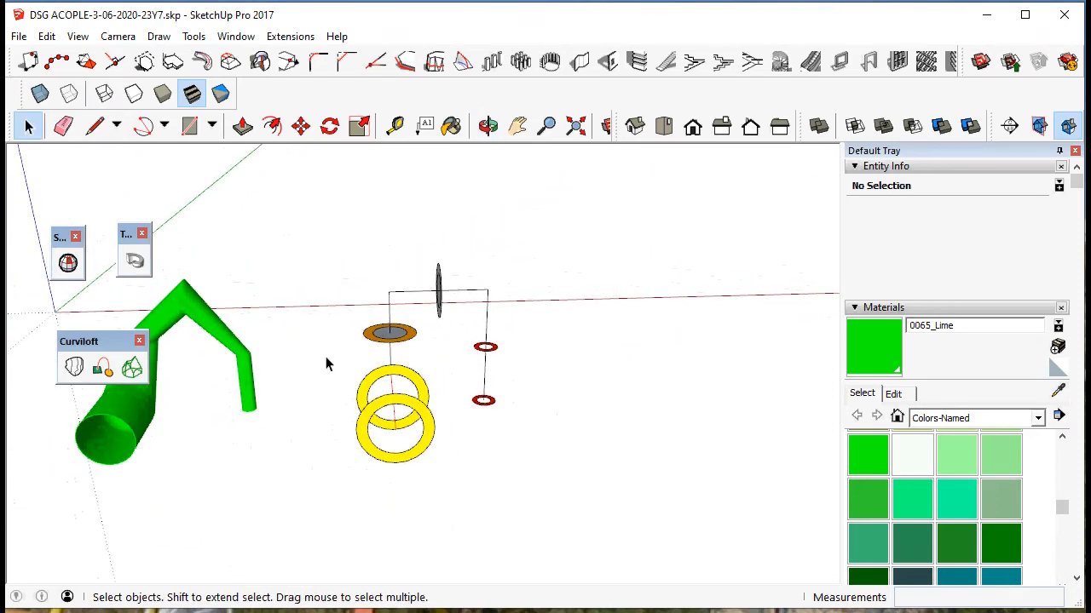
click(434, 438)
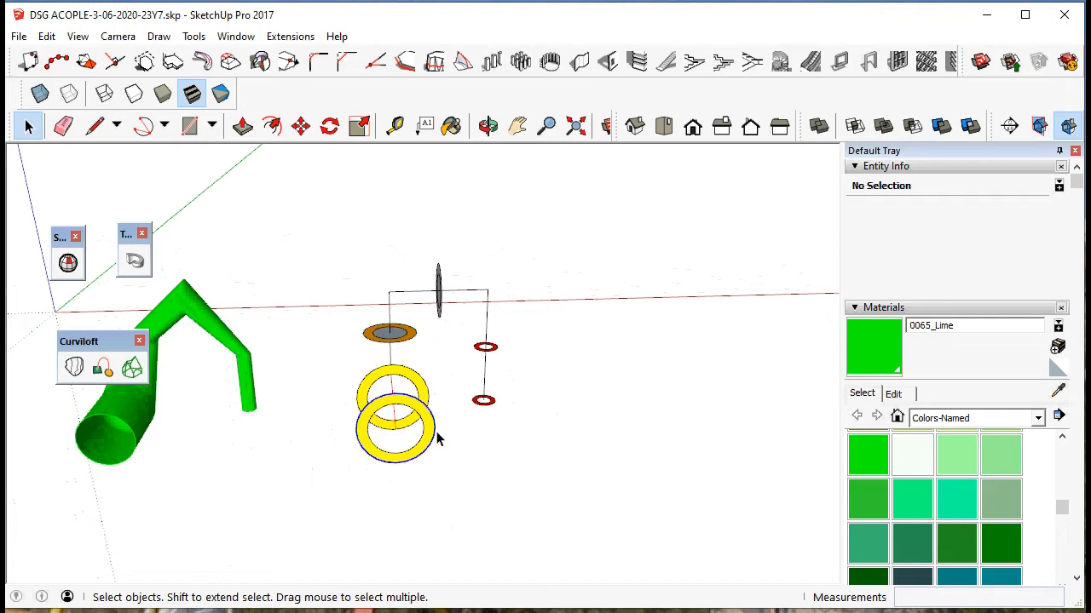
shift+click(425, 382)
shift+click(418, 342)
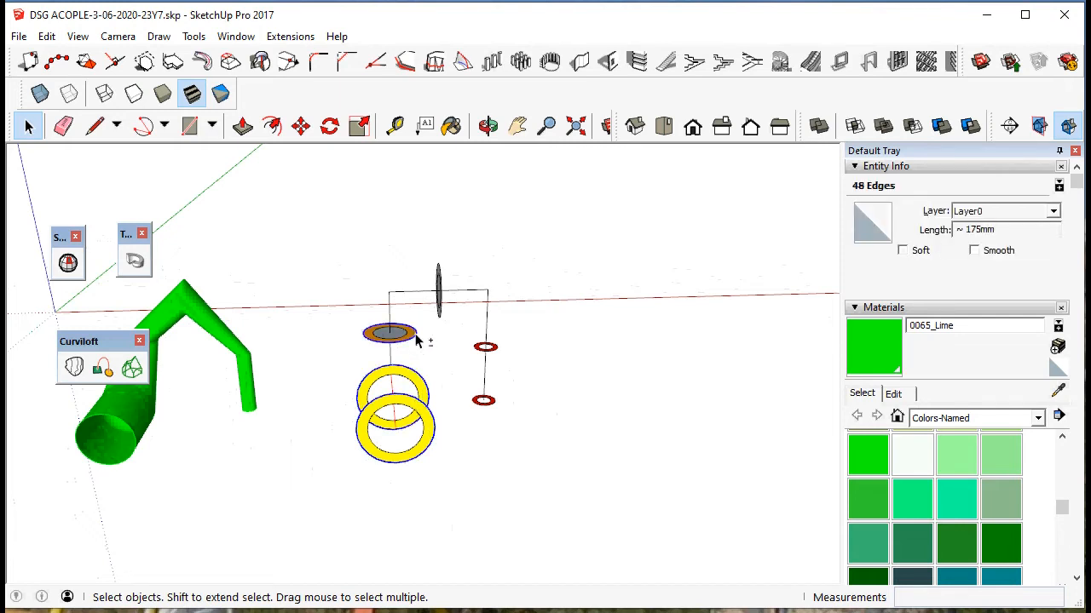
shift+click(441, 324)
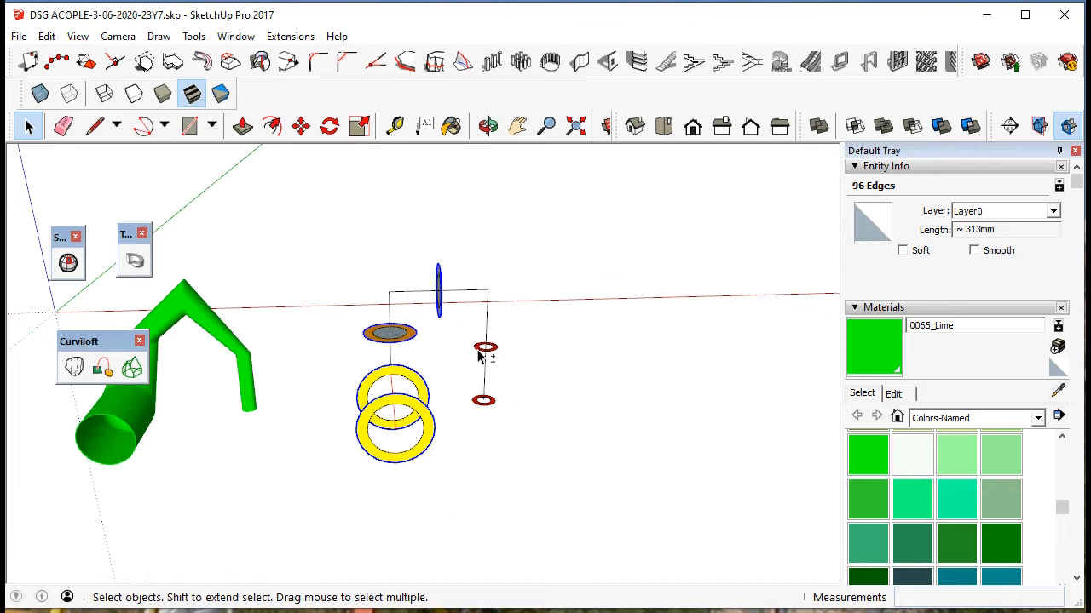
shift+click(473, 403)
shift+click(476, 425)
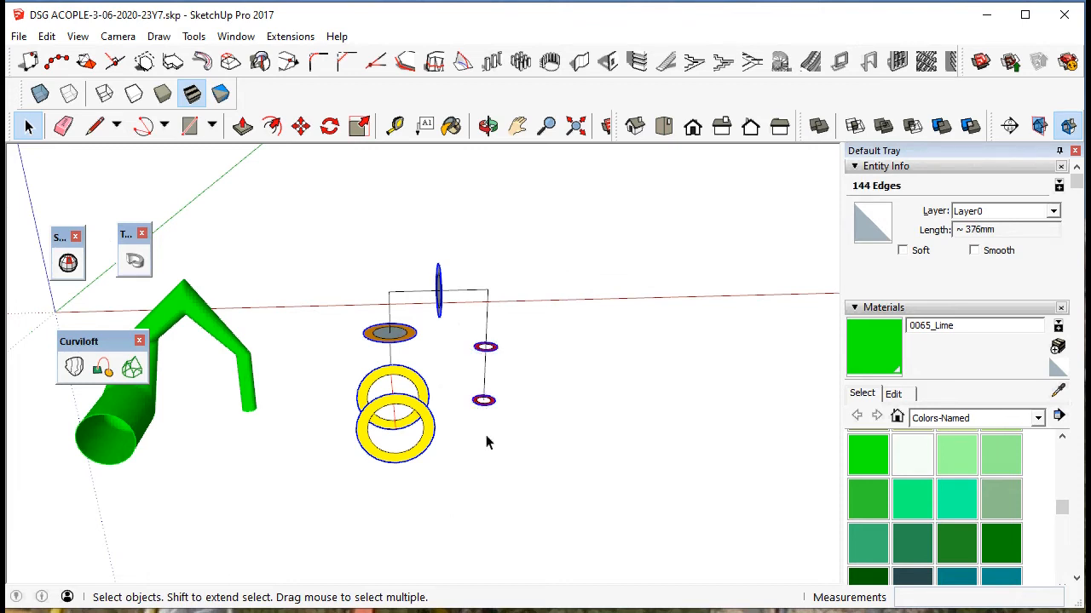
Generate a Curviloft Loft by Spline through the selected outer circles with 20s segments and the straight-line spline method.
click(74, 366)
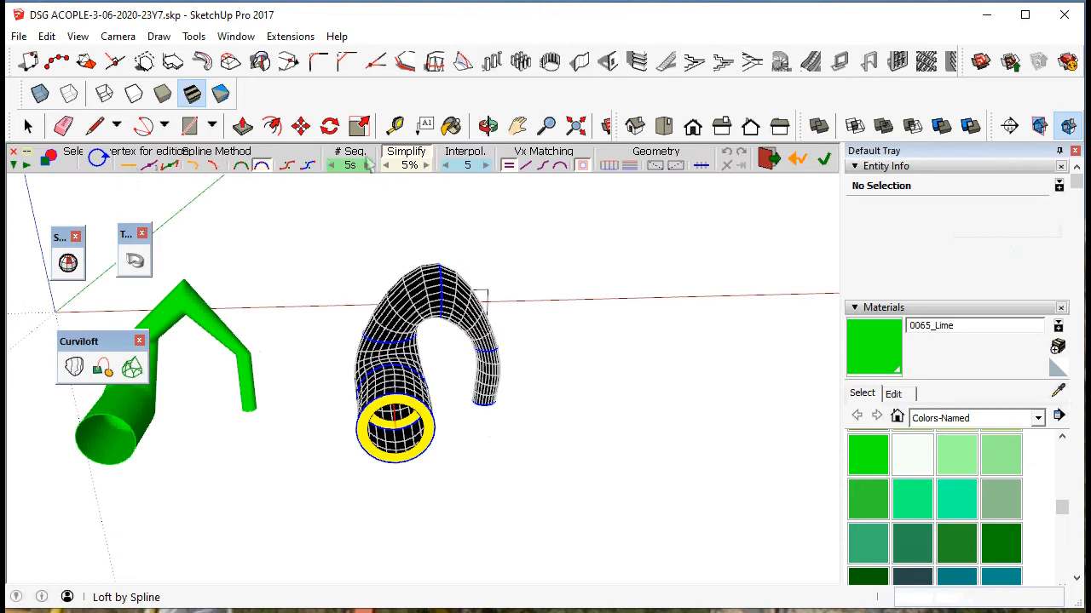
click(367, 167)
click(367, 167)
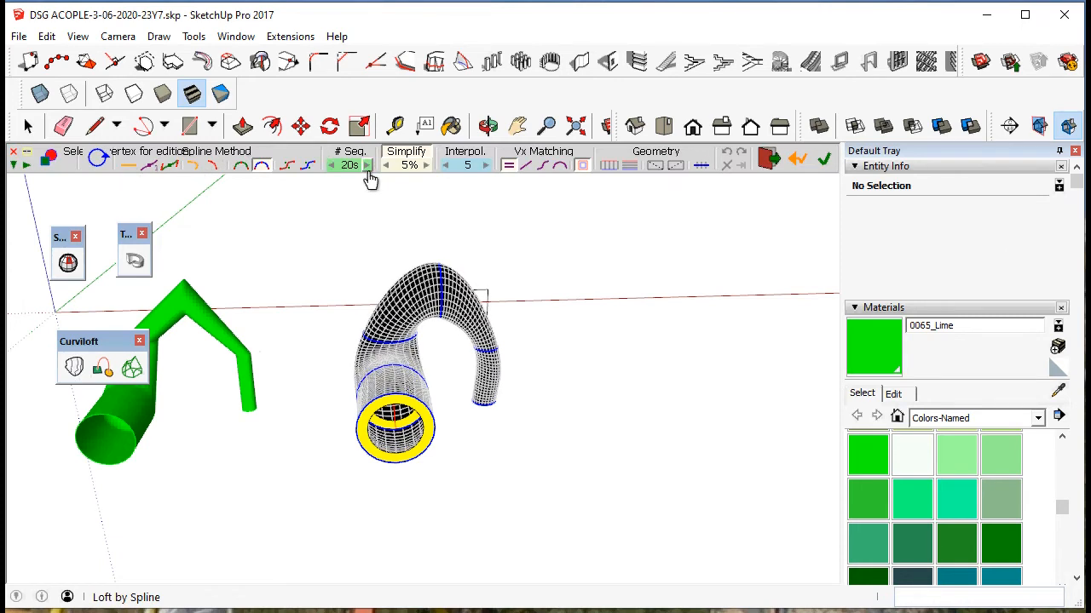
click(132, 166)
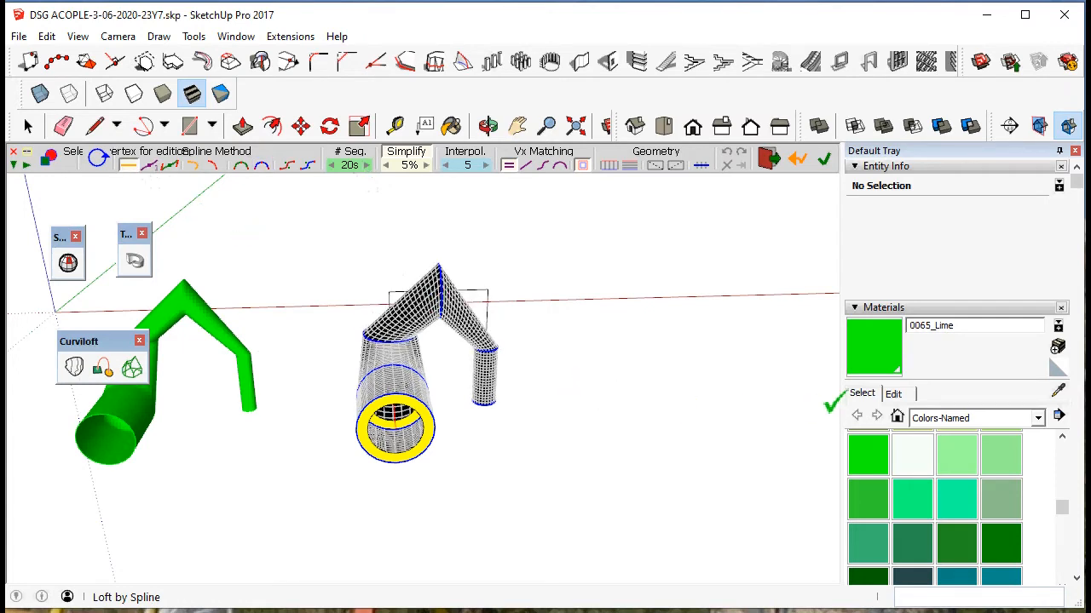
click(823, 161)
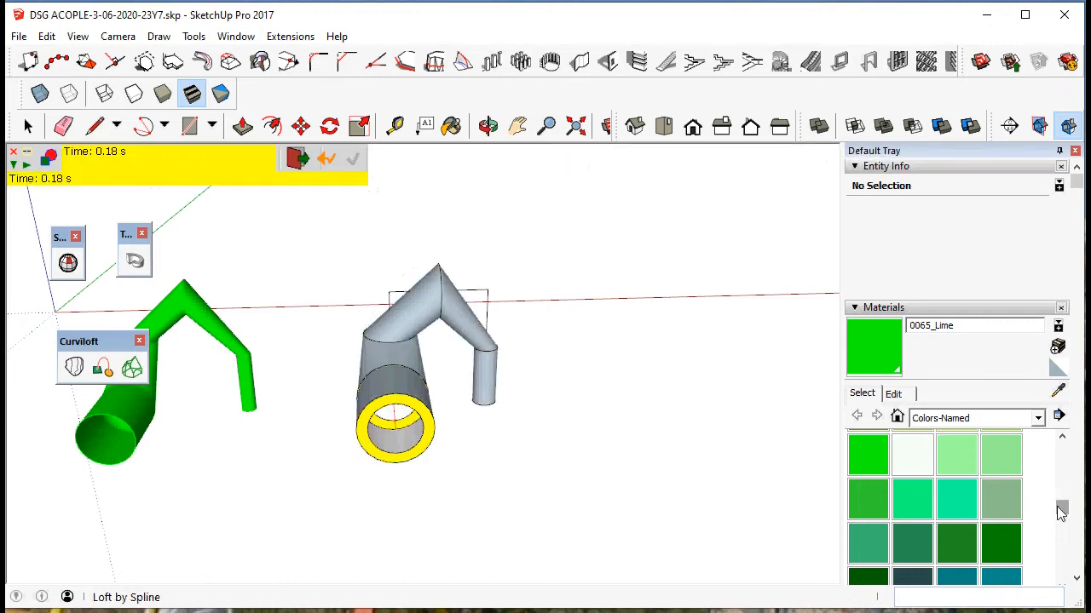
Paint the lofted outer pipe with 0098_DodgerBlue.
drag(1061, 511, 1063, 530)
click(910, 498)
click(449, 307)
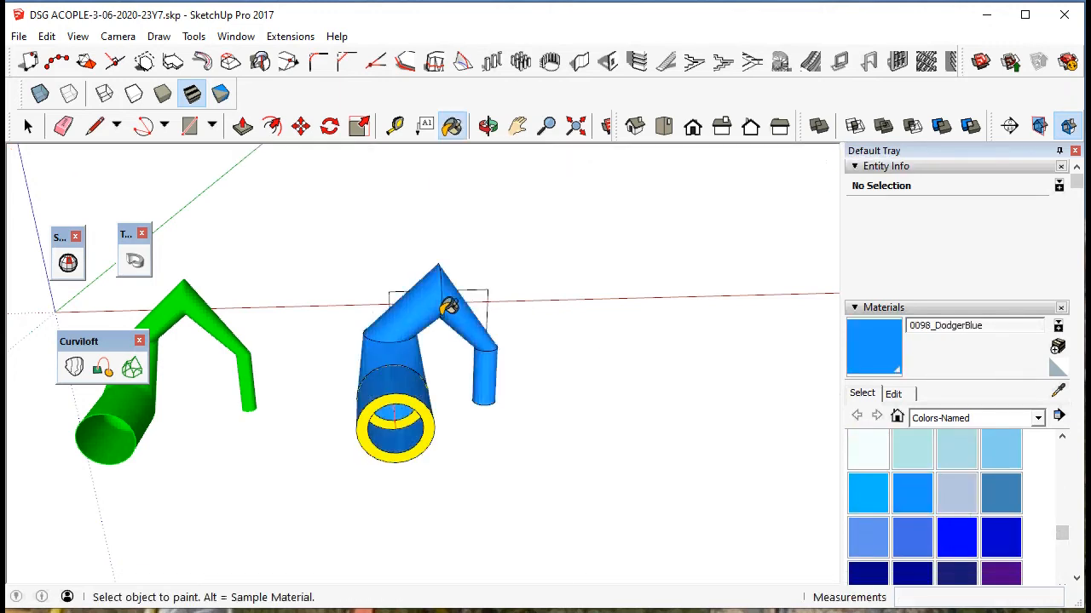
Move the blue outer pipe 100 mm along the red axis so that it encloses the green inner pipe.
click(28, 126)
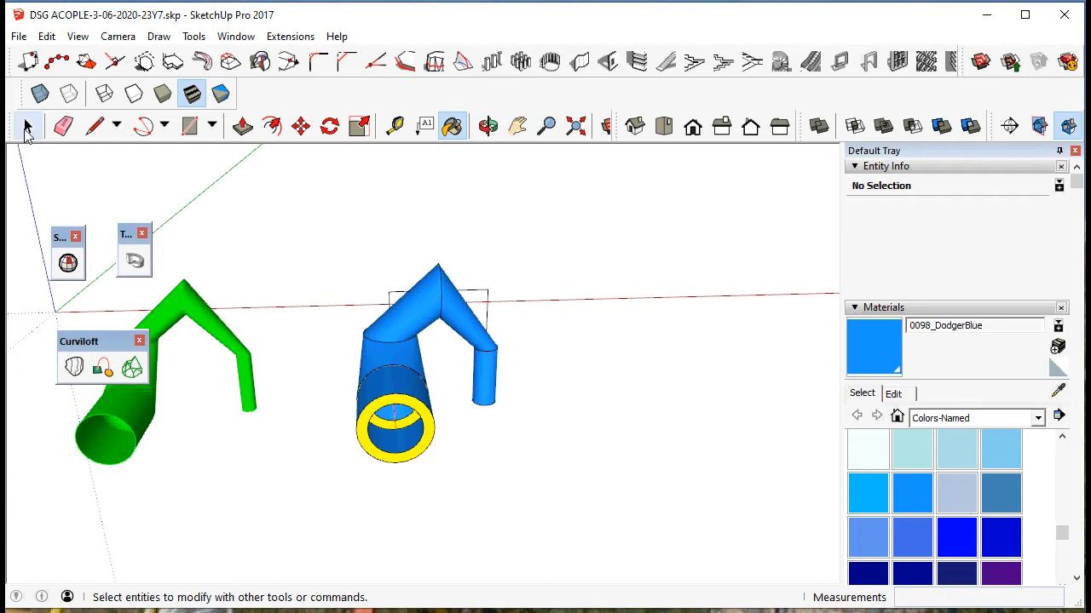
click(468, 332)
click(300, 127)
click(559, 216)
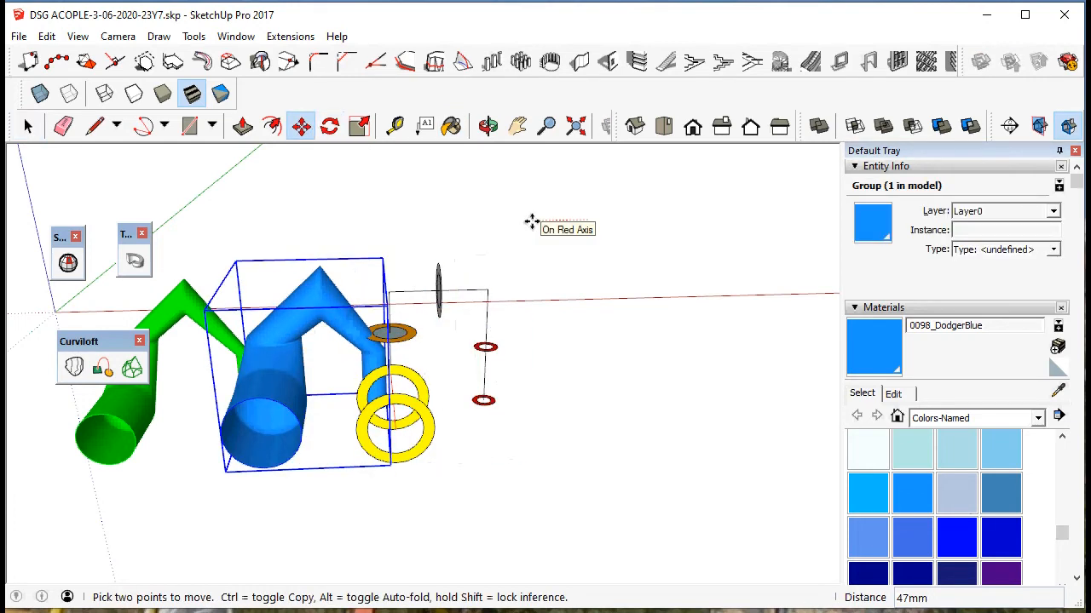
text(100)
key(Return)
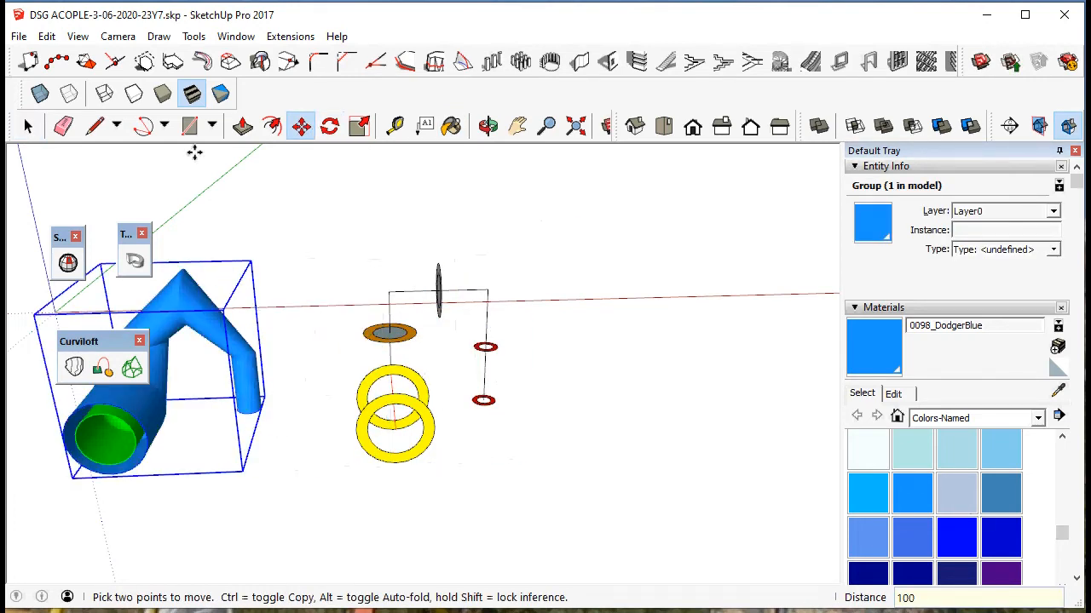
Move the front yellow ring's face 100 mm along the red axis onto the wide open end of the pipes.
click(28, 126)
middle_drag(322, 466, 206, 366)
scroll(207, 366, up, 3)
middle_drag(364, 345, 368, 430)
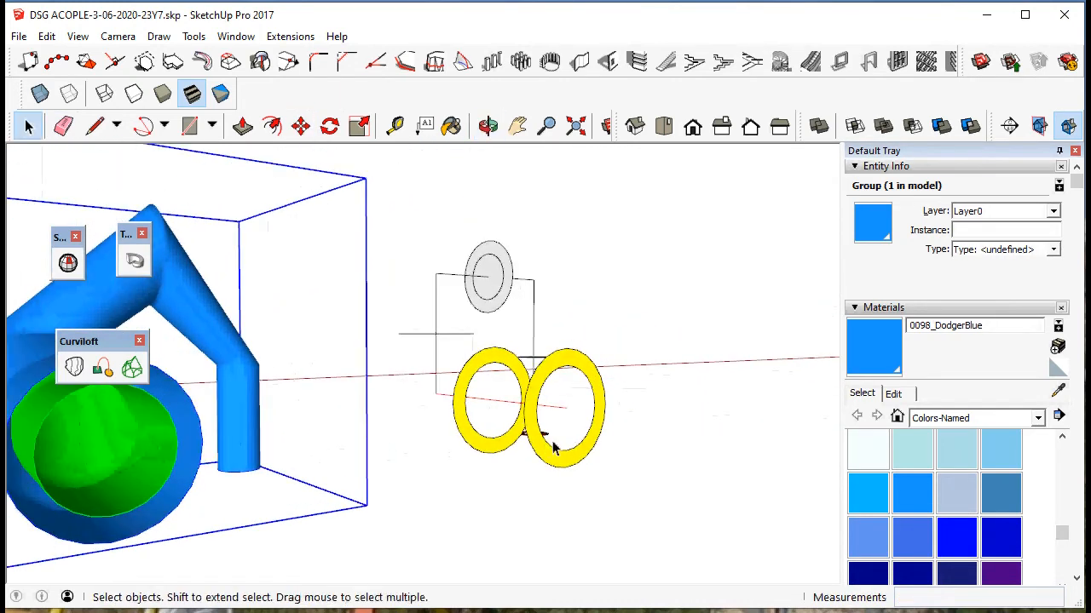
click(598, 399)
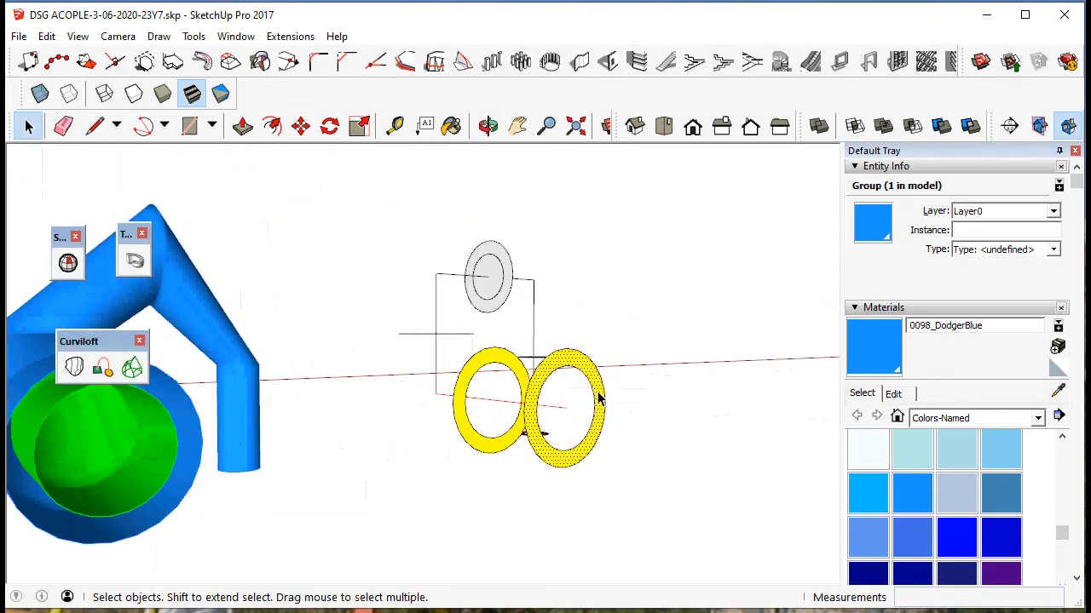
click(301, 126)
click(392, 203)
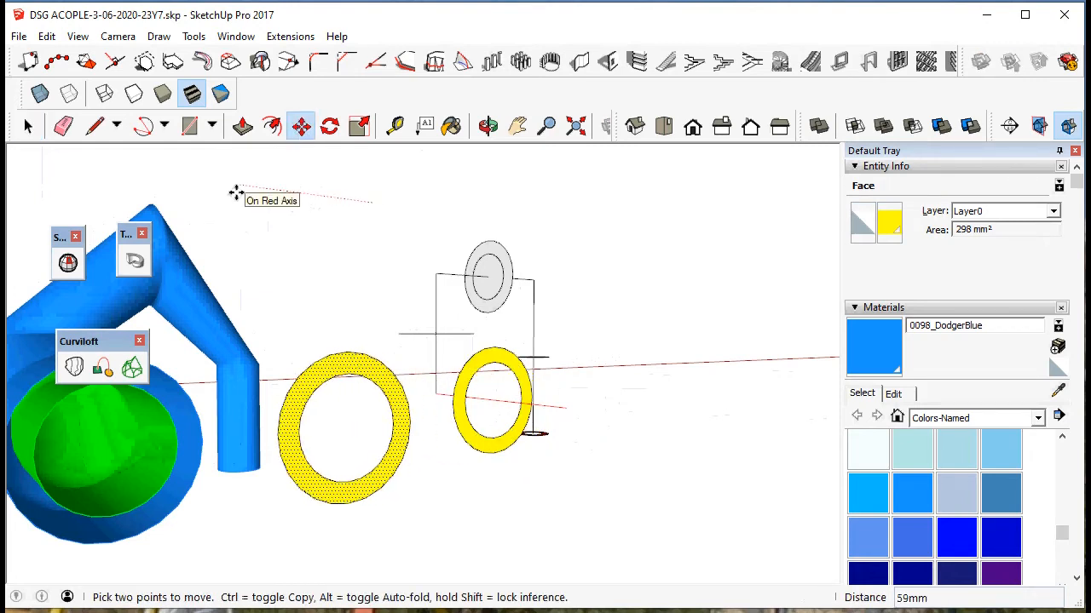
scroll(236, 193, down, 2)
middle_drag(255, 193, 265, 365)
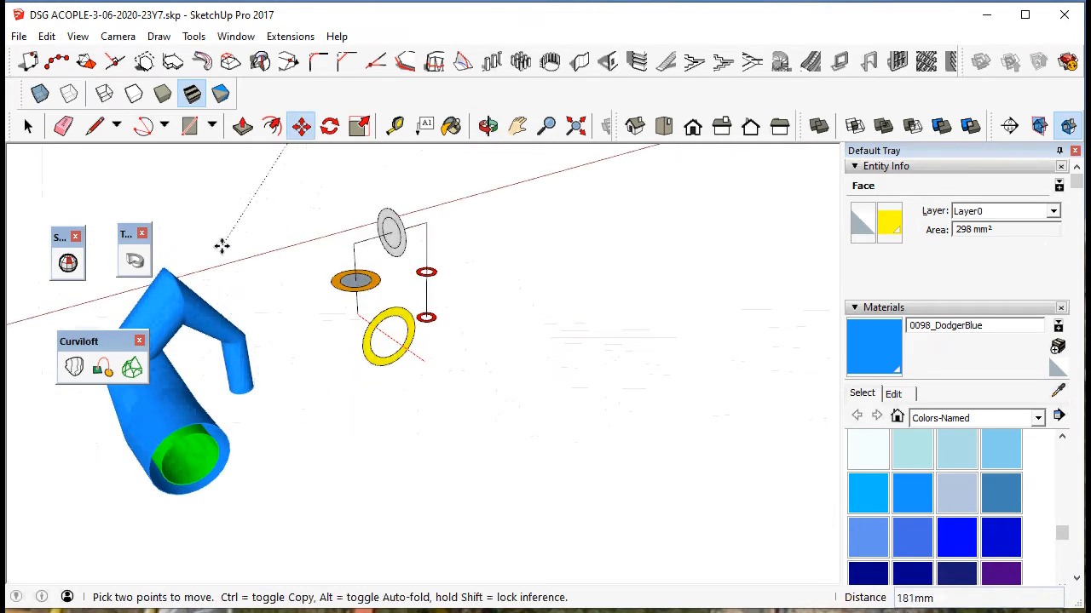
scroll(234, 251, down, 3)
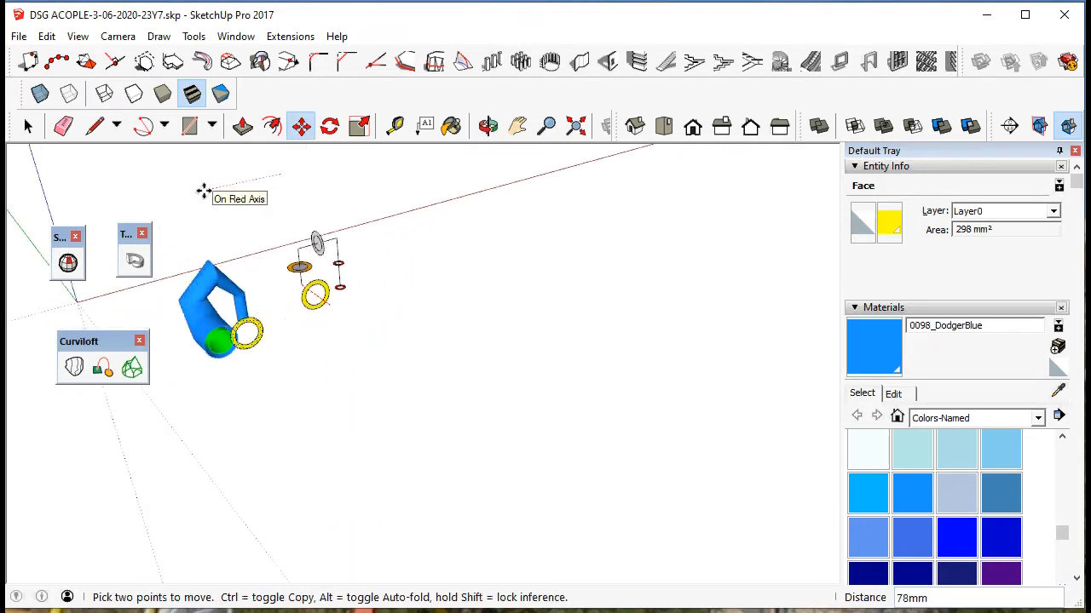
text(0)
key(Return)
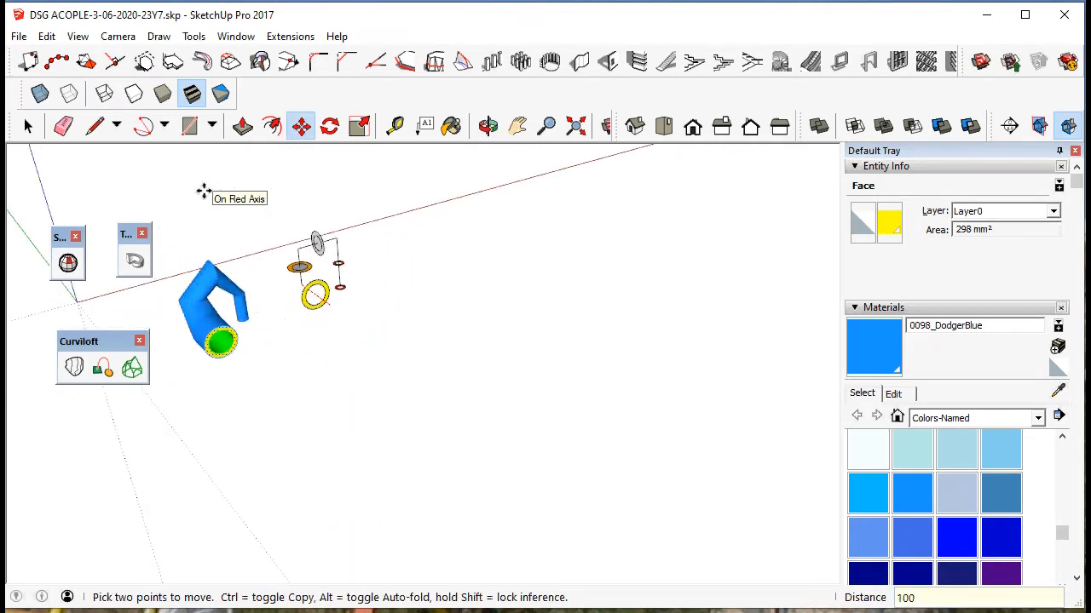
Move the lower small red ring's face 100 mm along the red axis onto the narrow open end of the pipes.
click(28, 126)
scroll(388, 307, up, 4)
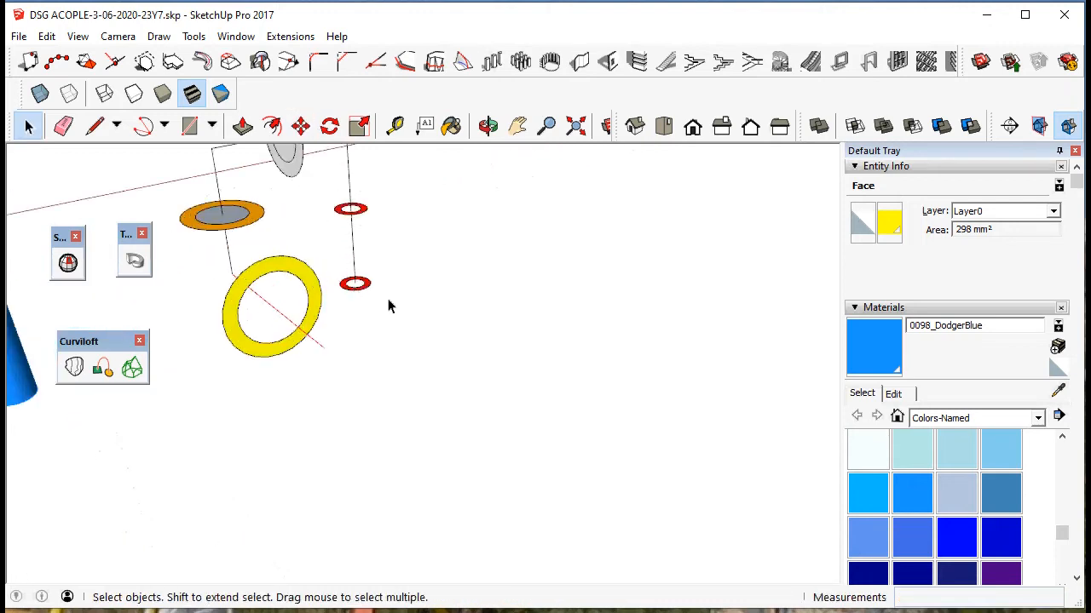
scroll(391, 302, up, 2)
click(348, 274)
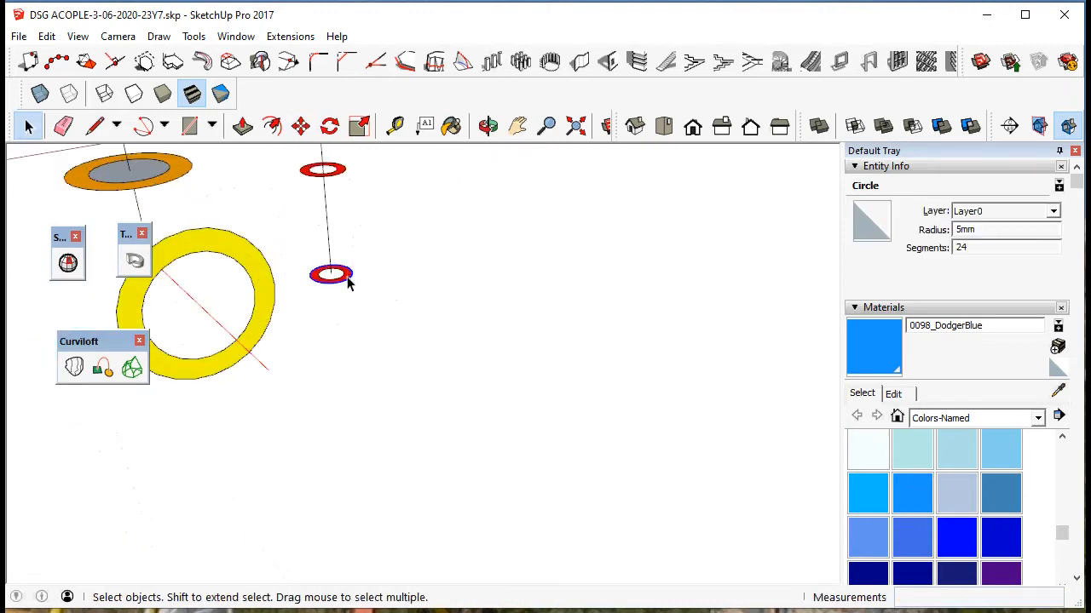
scroll(348, 281, up, 4)
click(346, 280)
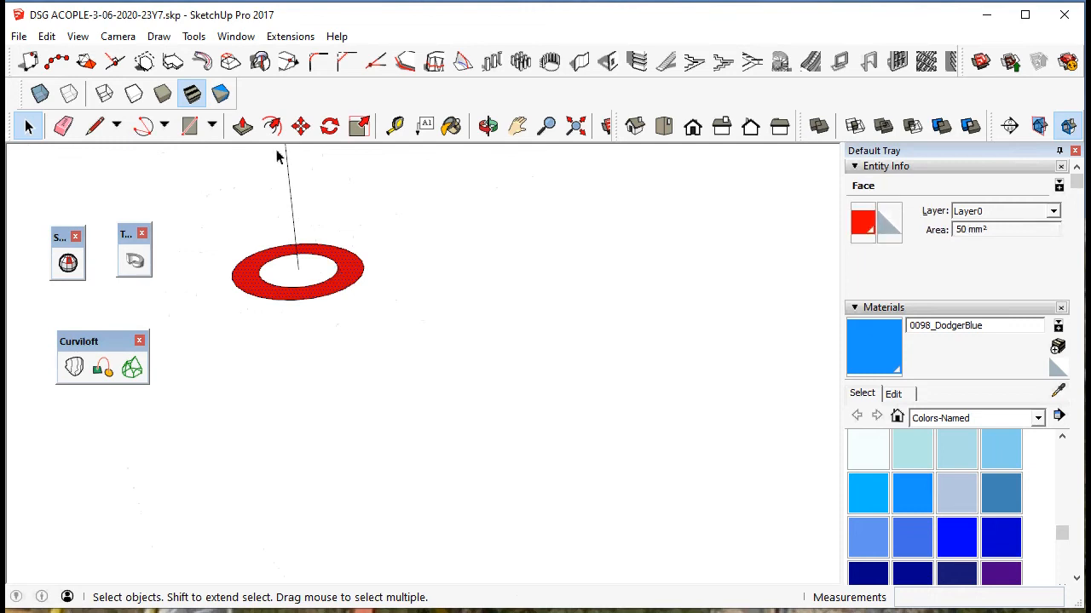
click(301, 128)
click(535, 281)
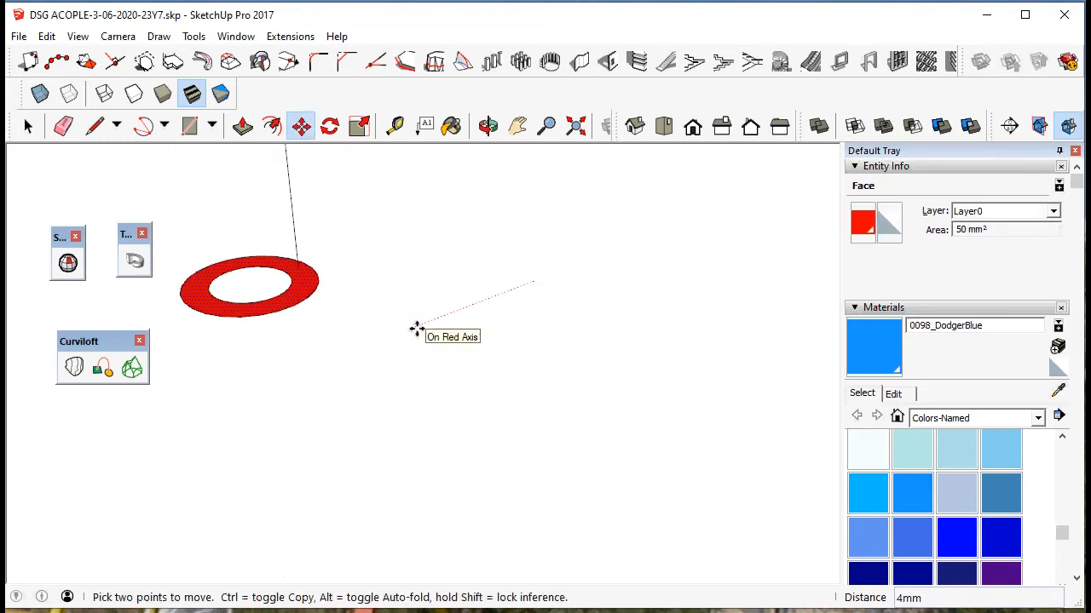
key(Return)
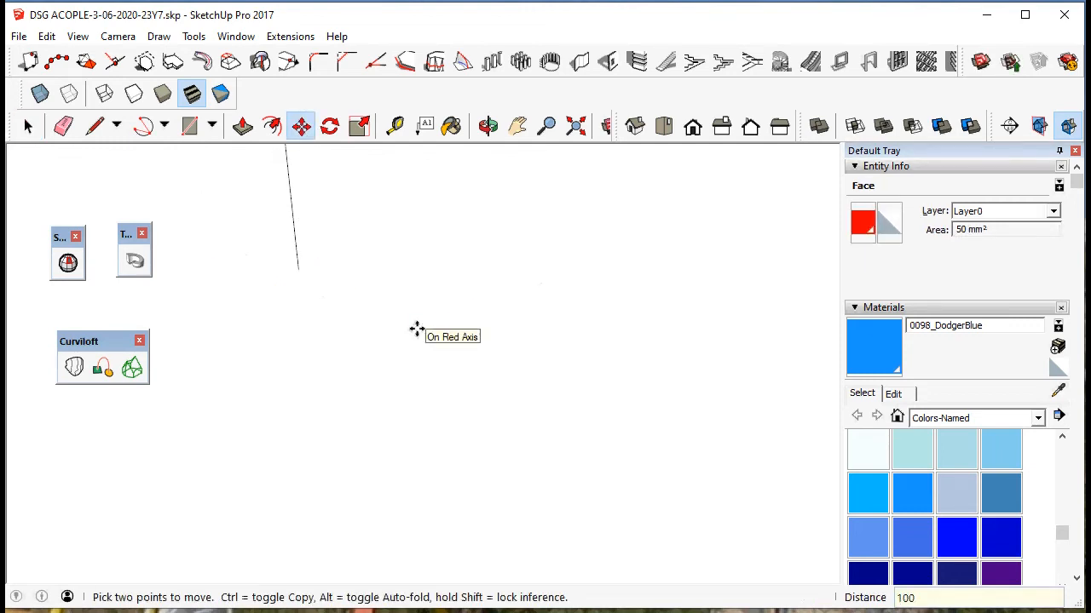
scroll(431, 329, down, 5)
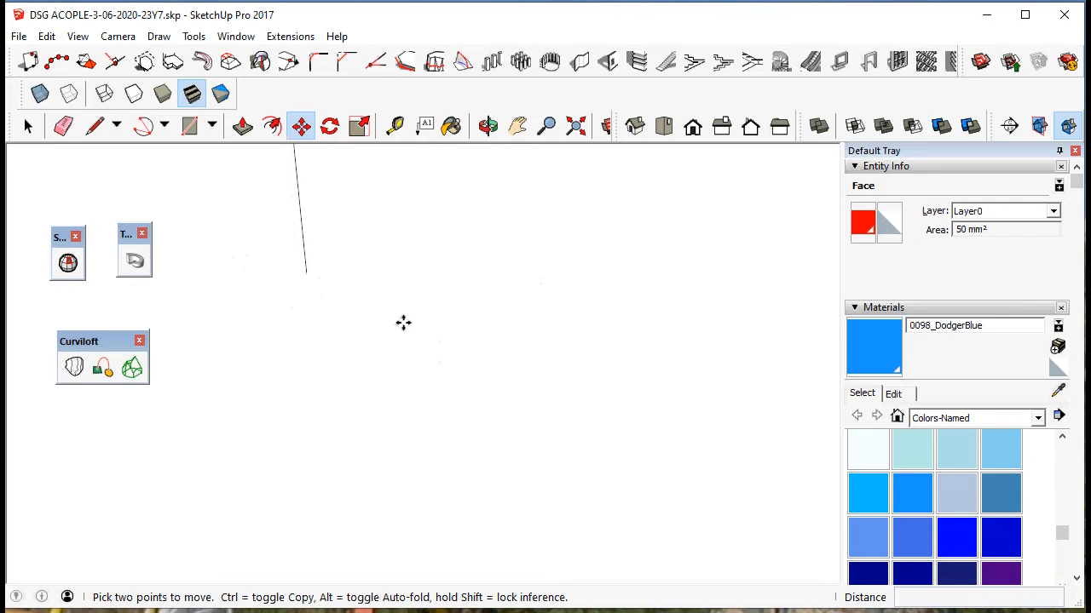
scroll(443, 326, down, 6)
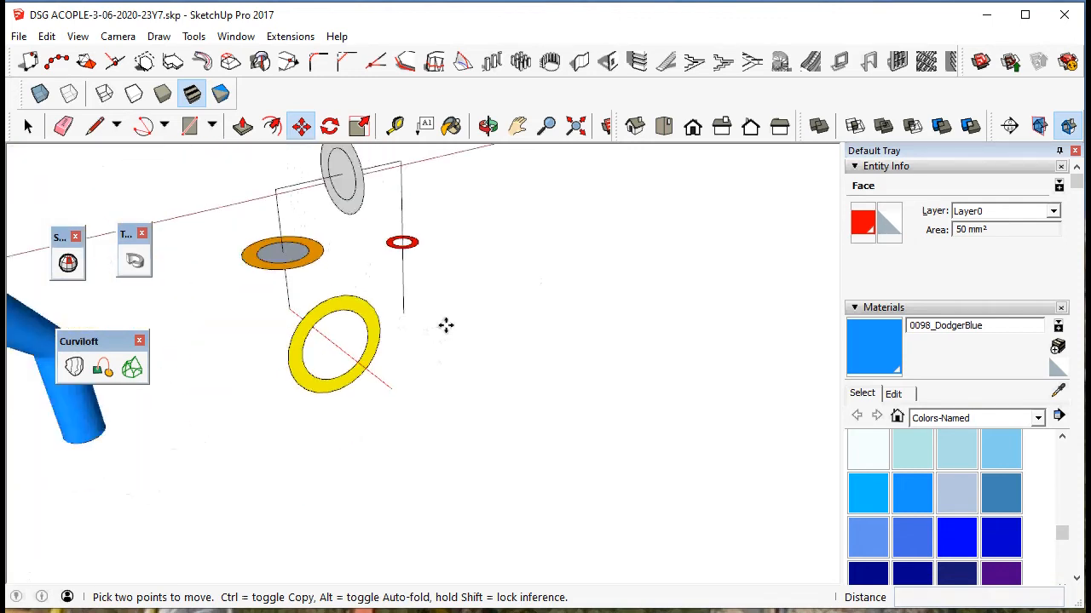
Hide the leftover rings and path lines beside the finished blue coupling.
click(27, 126)
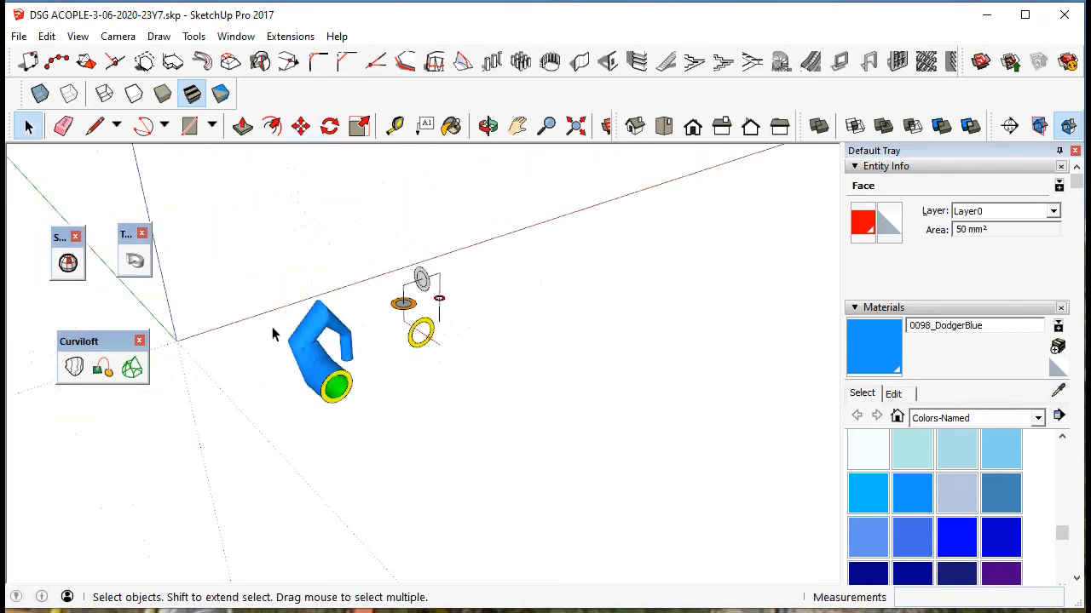
middle_drag(272, 324, 431, 370)
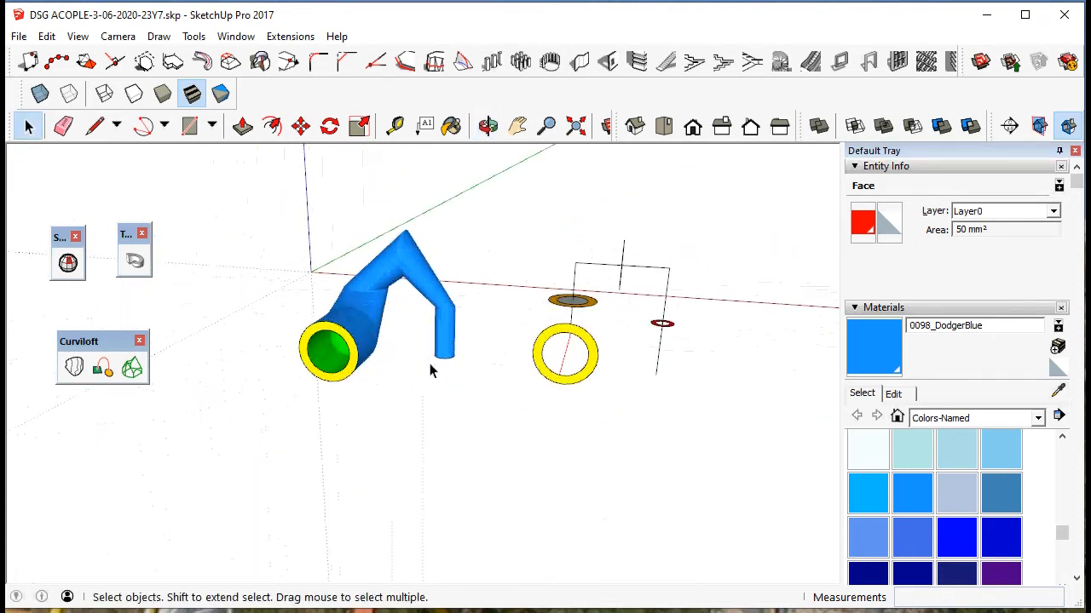
drag(518, 218, 517, 217)
click(79, 37)
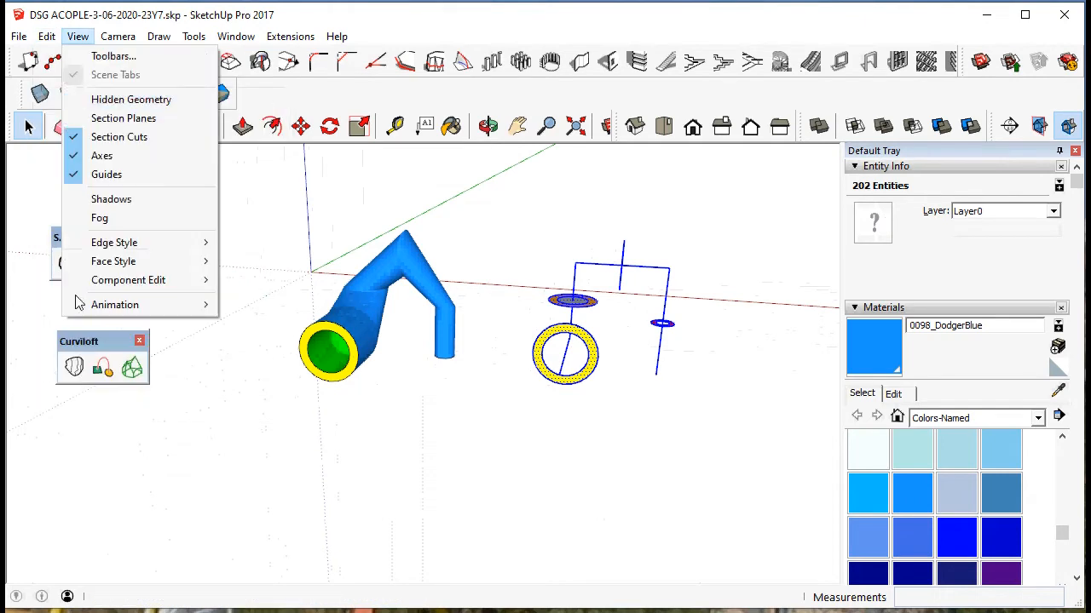
mouse_move(44, 36)
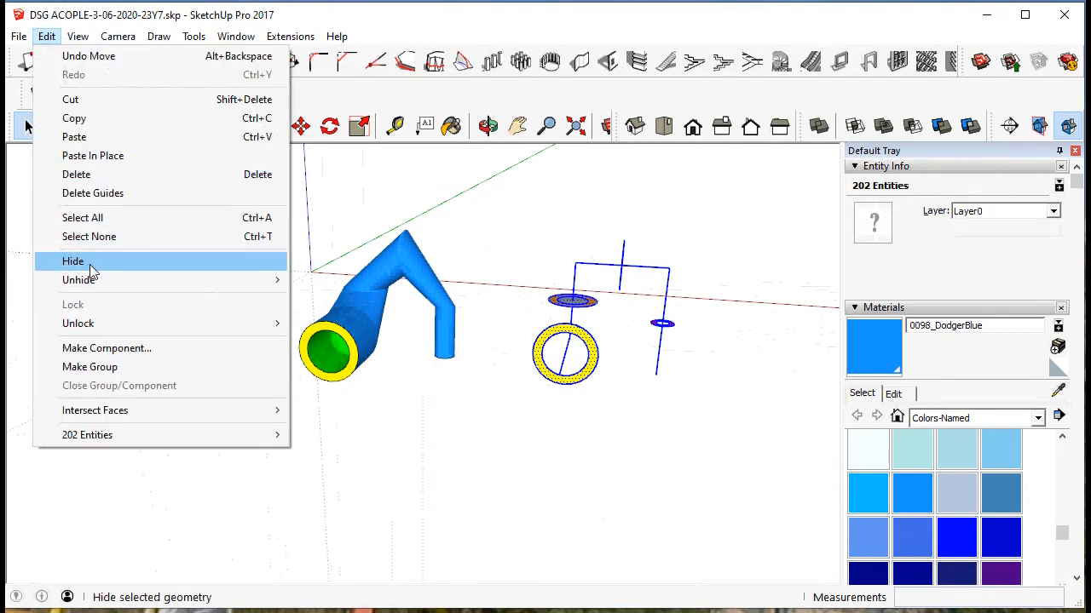
click(152, 262)
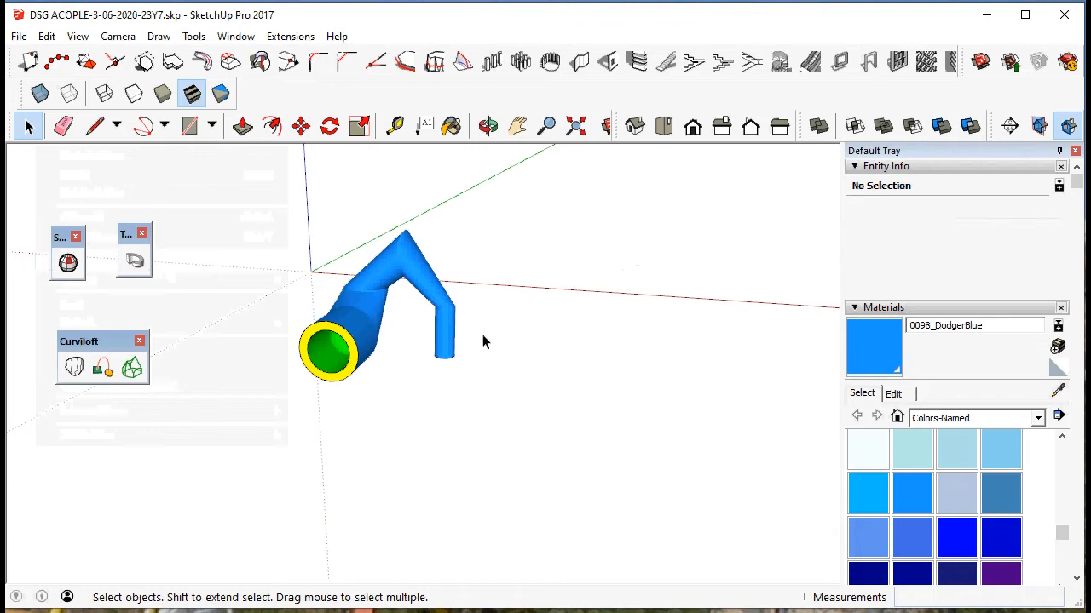
Export the visible coupling as an ASCII STL file in millimetres.
click(19, 36)
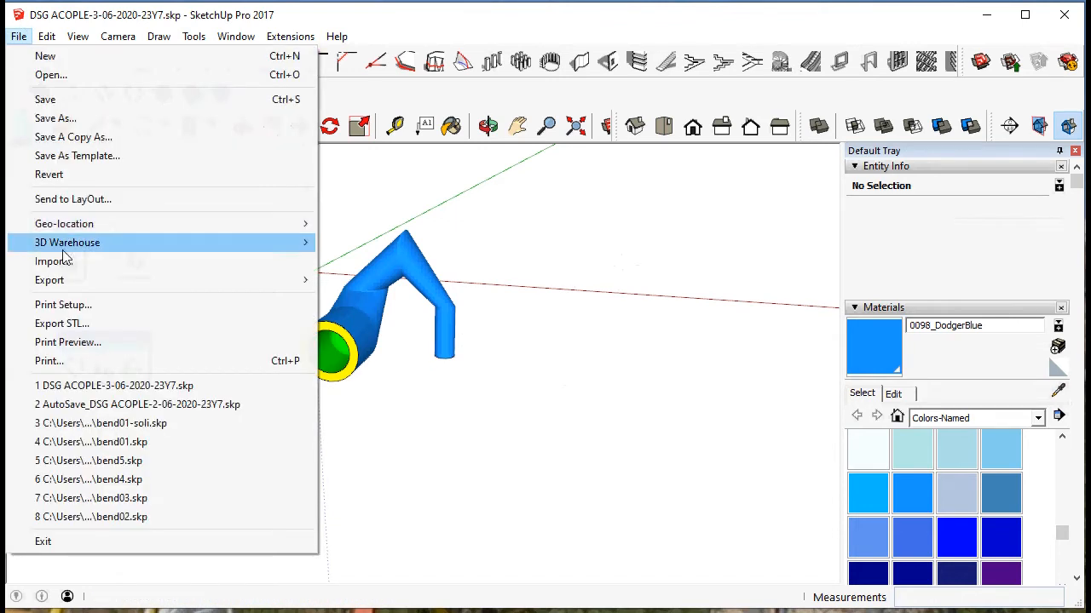
click(75, 323)
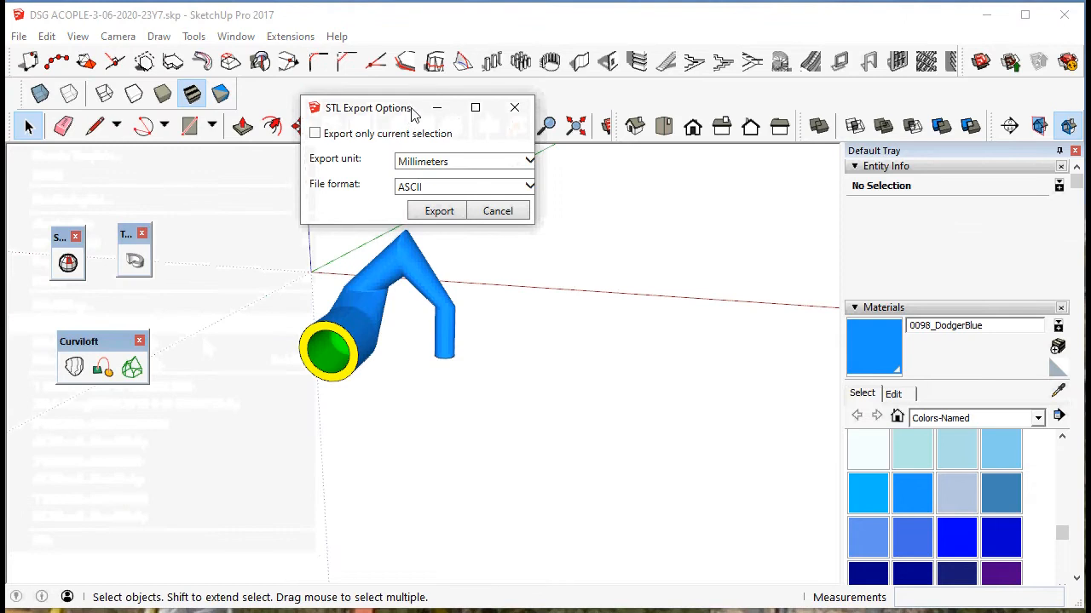
drag(411, 113, 583, 106)
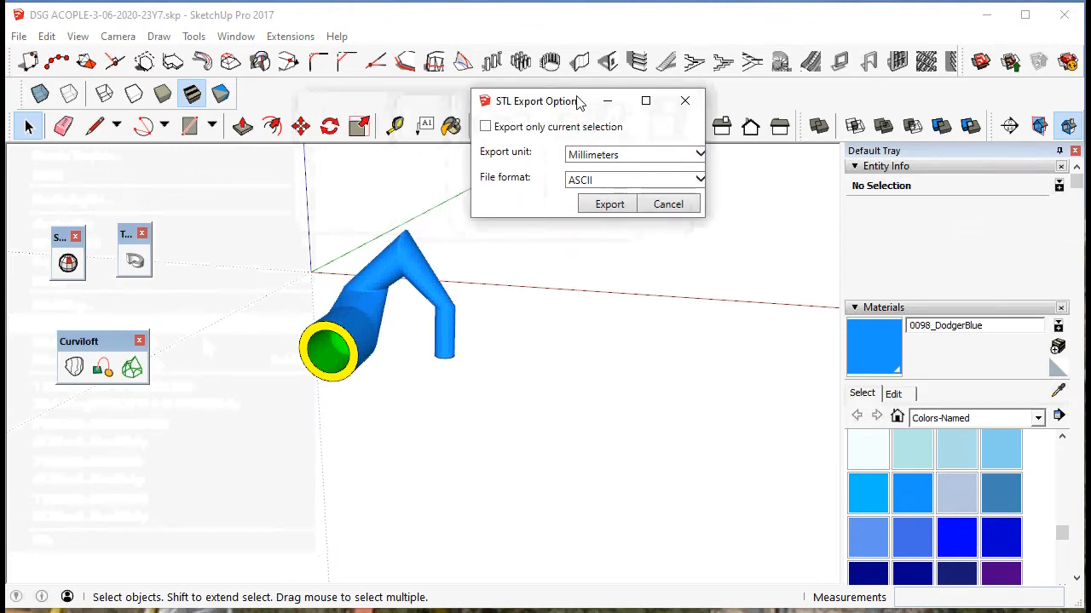
click(610, 205)
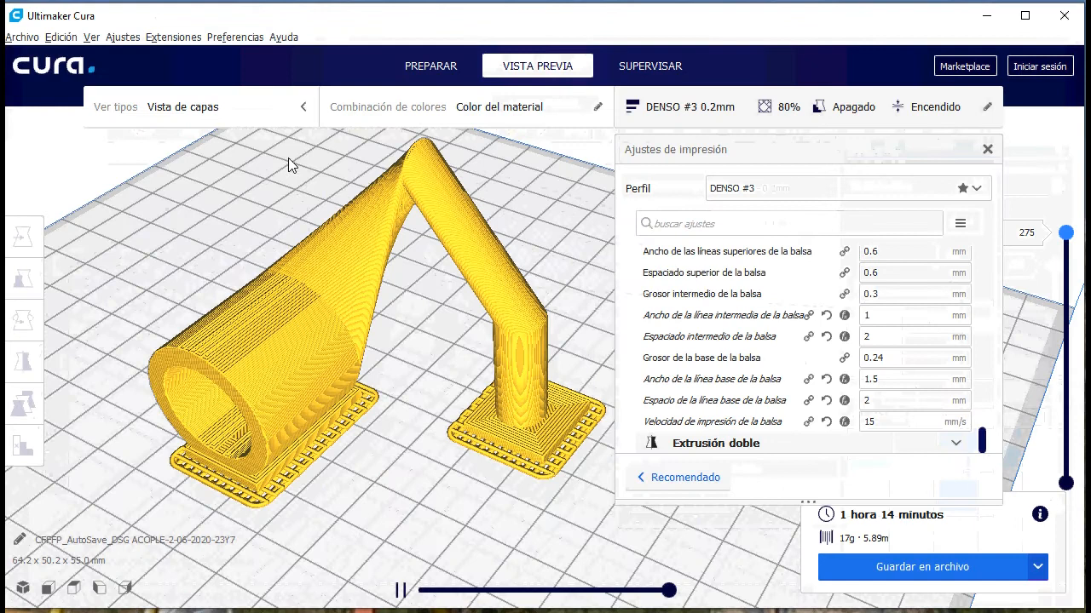
Switch to Ultimaker Cura and replace the old model on the build plate with DSG ACOPLE-4-06-2020-23Y7.stl.
click(349, 282)
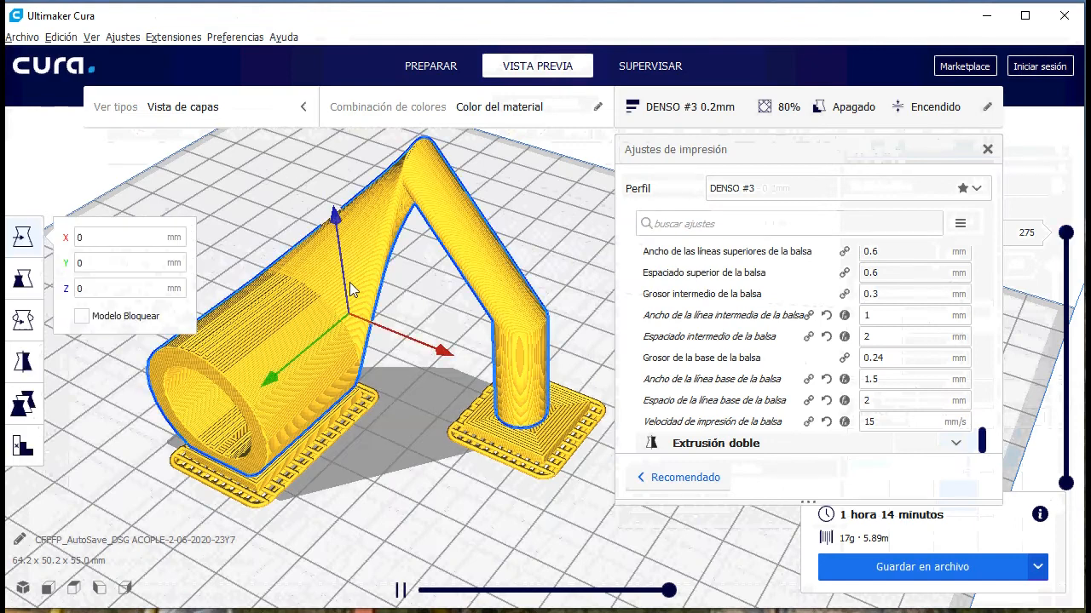
key(Delete)
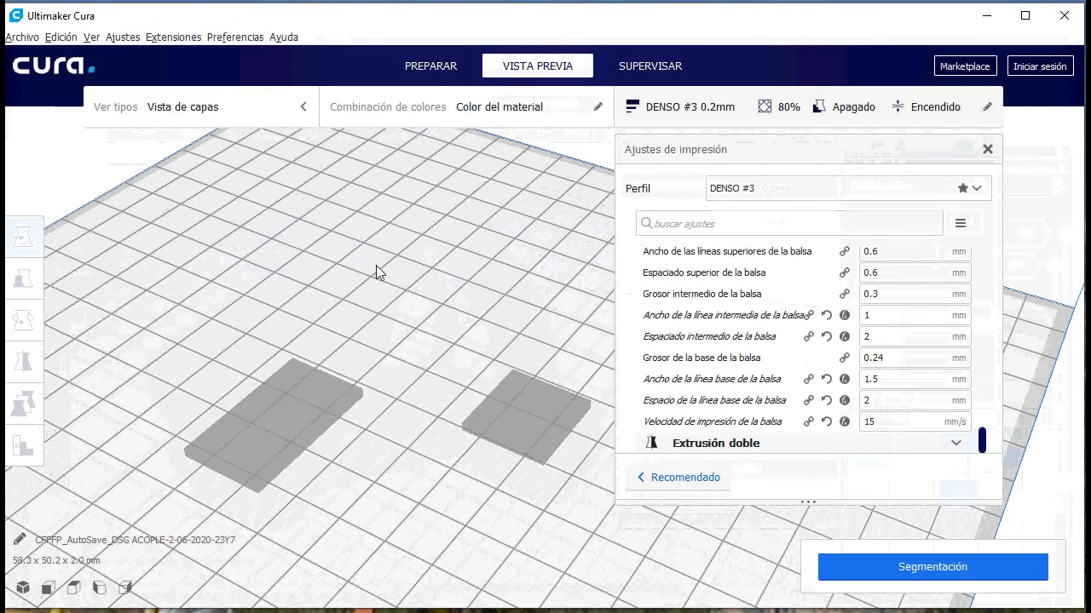
click(24, 37)
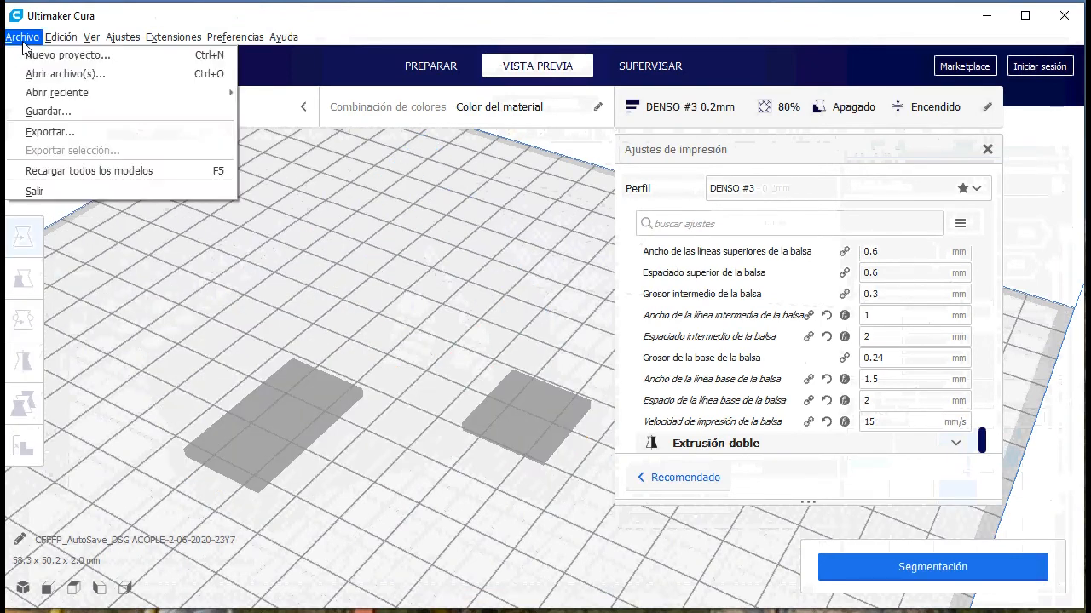
click(73, 78)
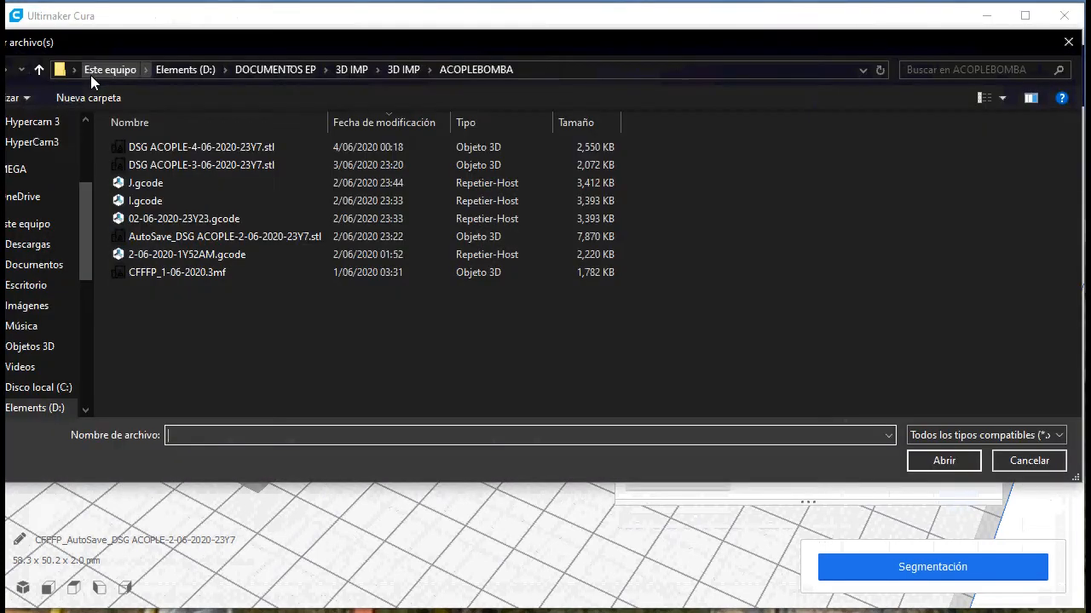
click(214, 149)
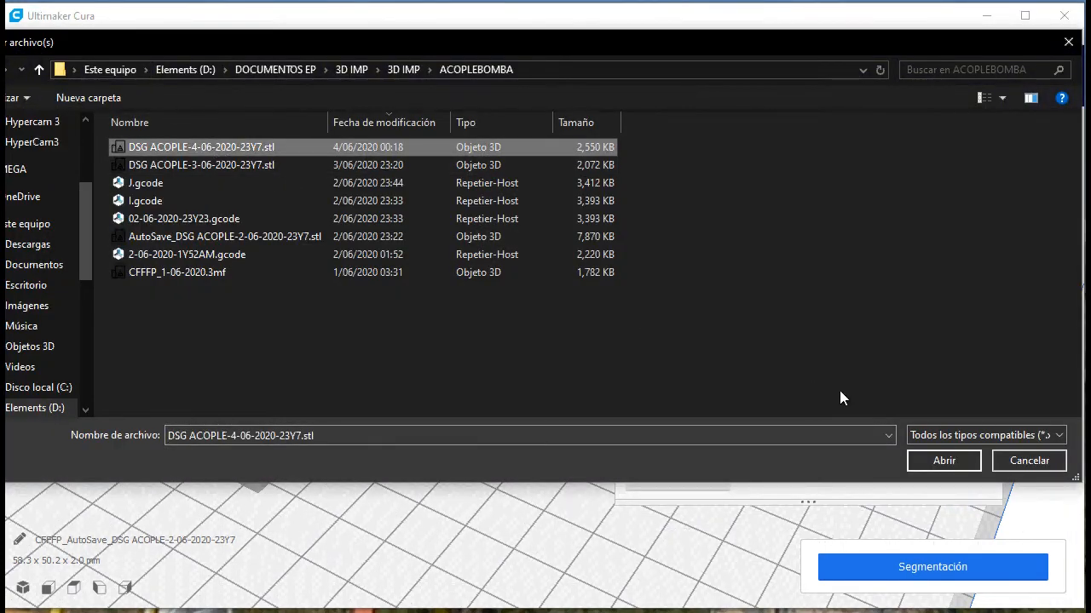
click(935, 464)
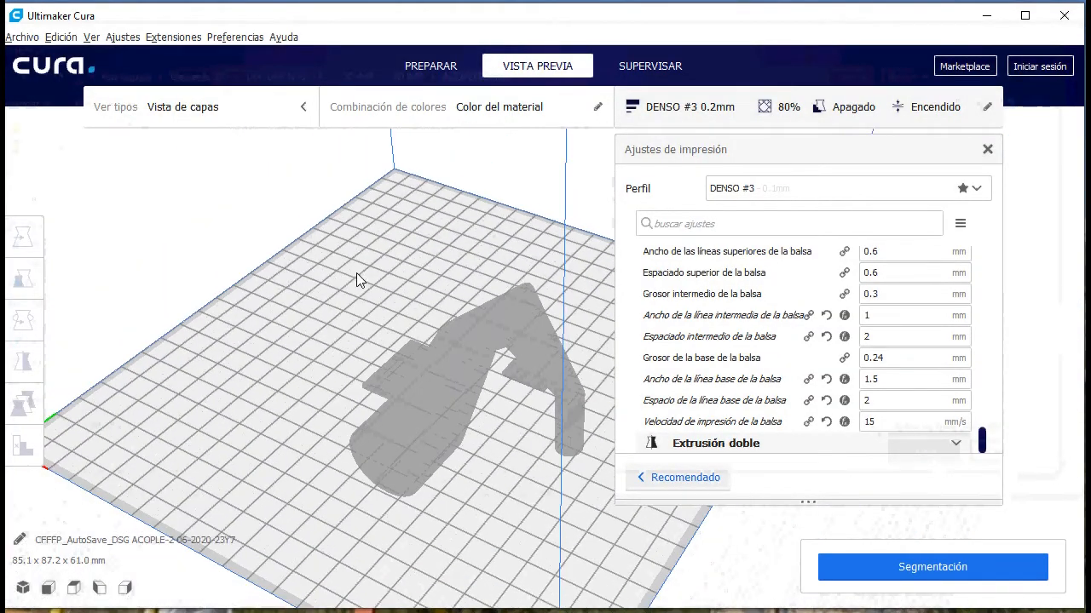
Slice the imported coupling with the current DENSO #3 profile.
click(468, 336)
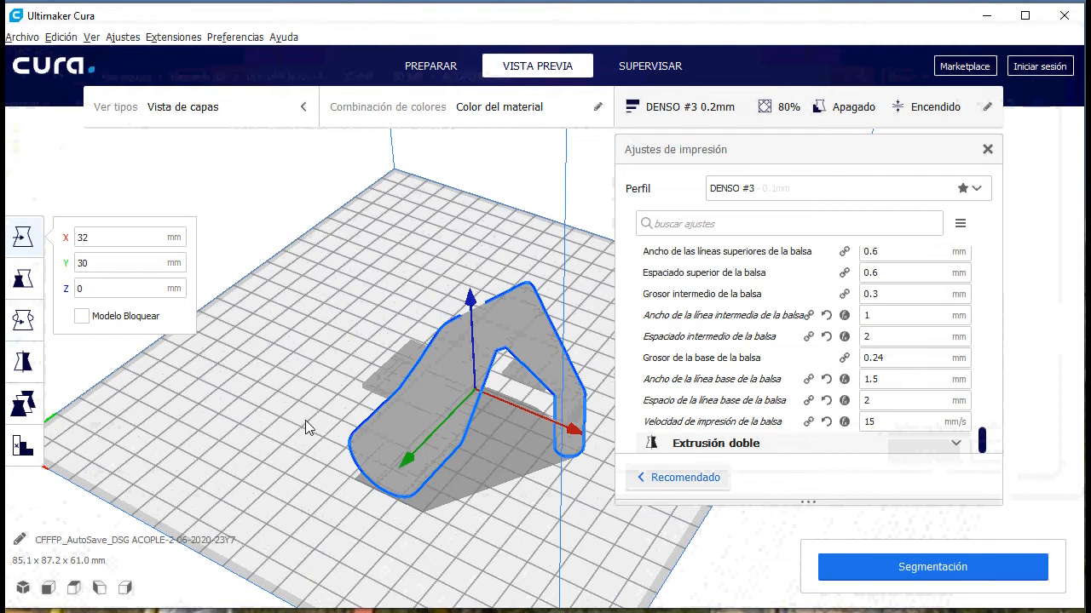
click(918, 570)
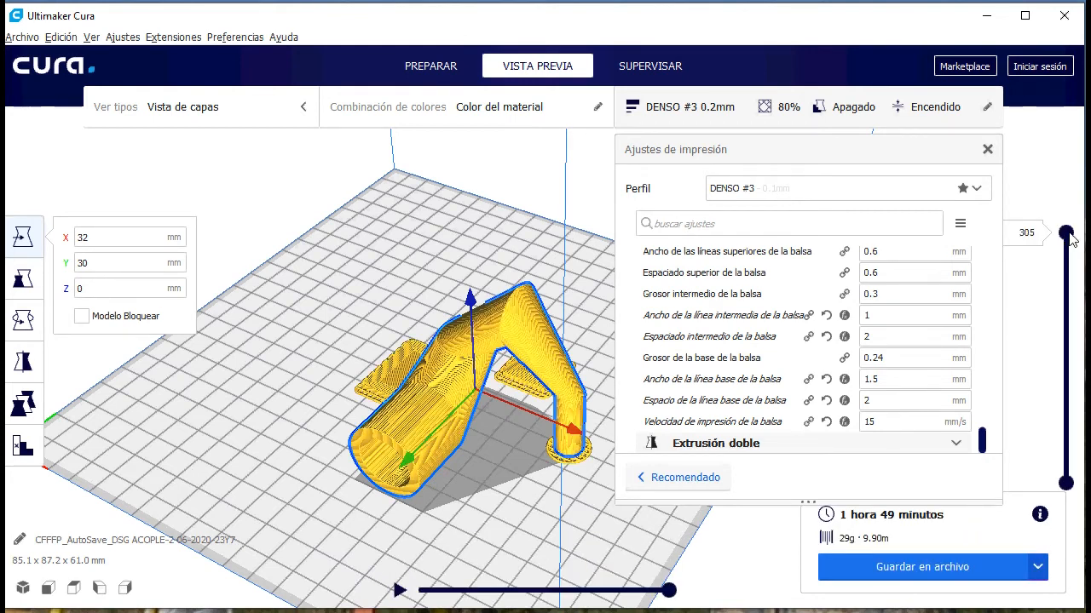
Examine the coupling's inner channel and walls in the layer preview at layers 97, 189, 216 and 305.
drag(1068, 236, 1066, 388)
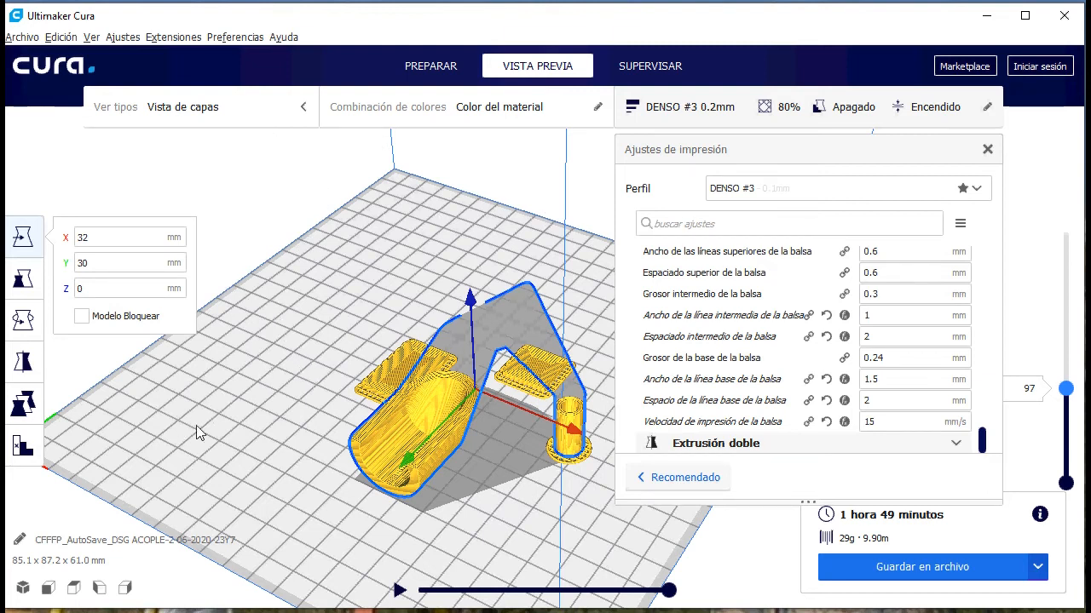
right_drag(201, 431, 450, 394)
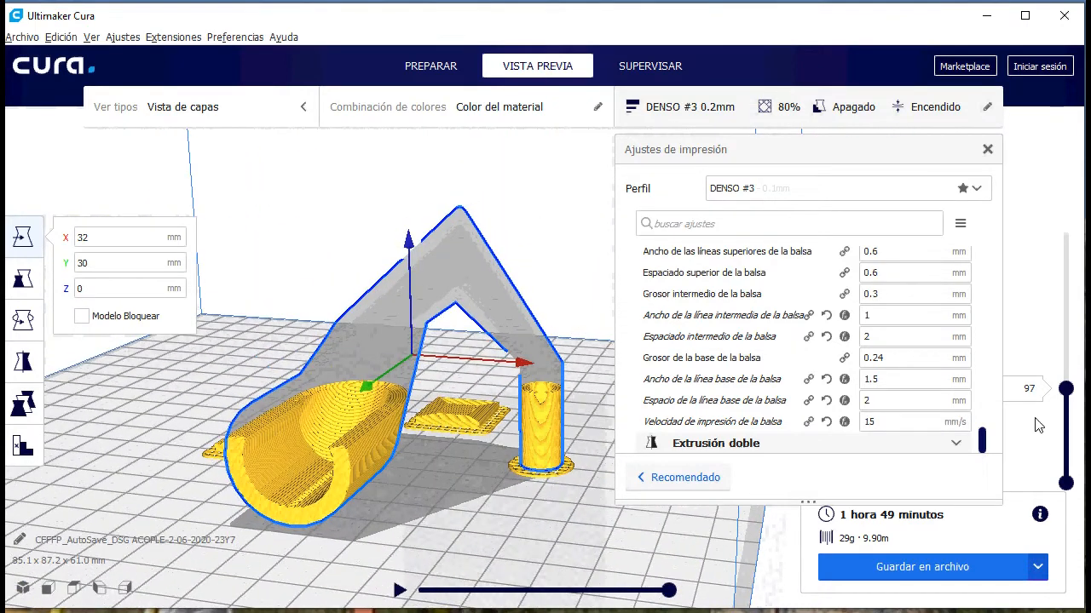
drag(1065, 389, 1066, 317)
right_drag(436, 237, 442, 285)
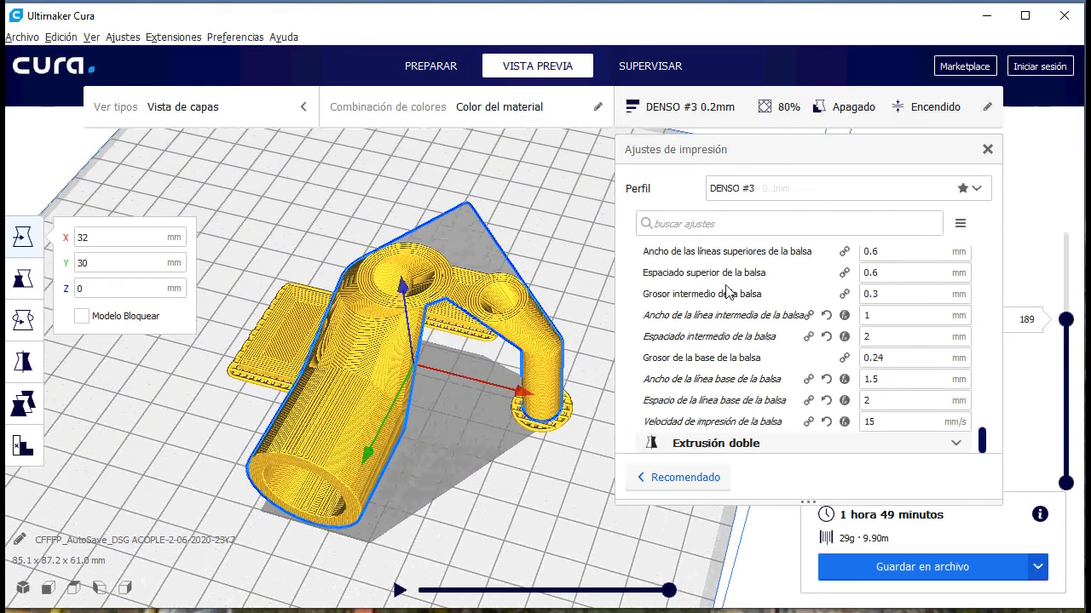
drag(1066, 320, 1069, 296)
right_drag(530, 247, 514, 334)
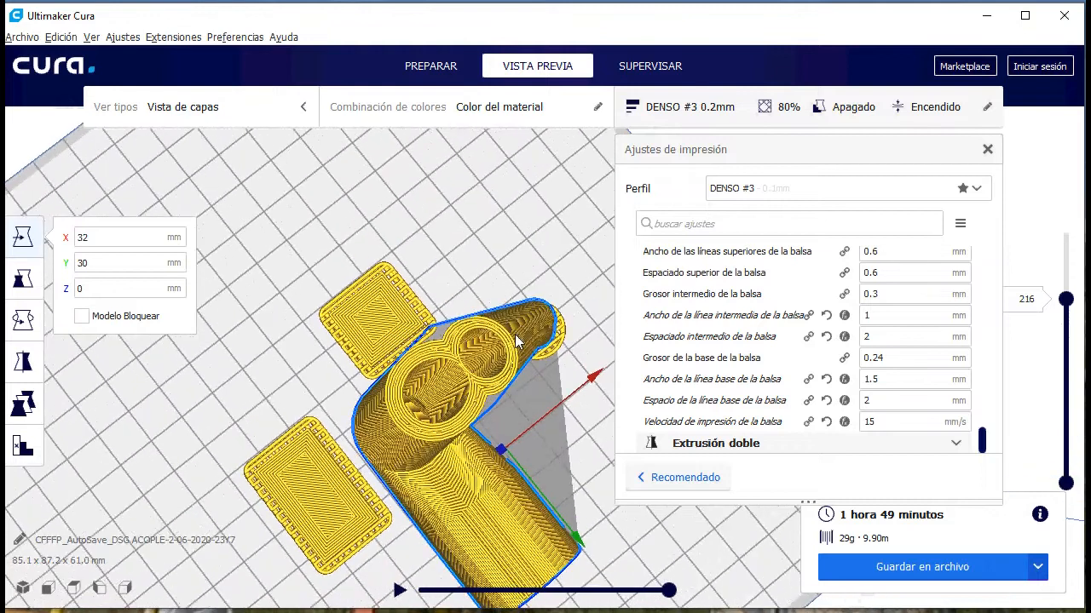
drag(1066, 298, 1081, 232)
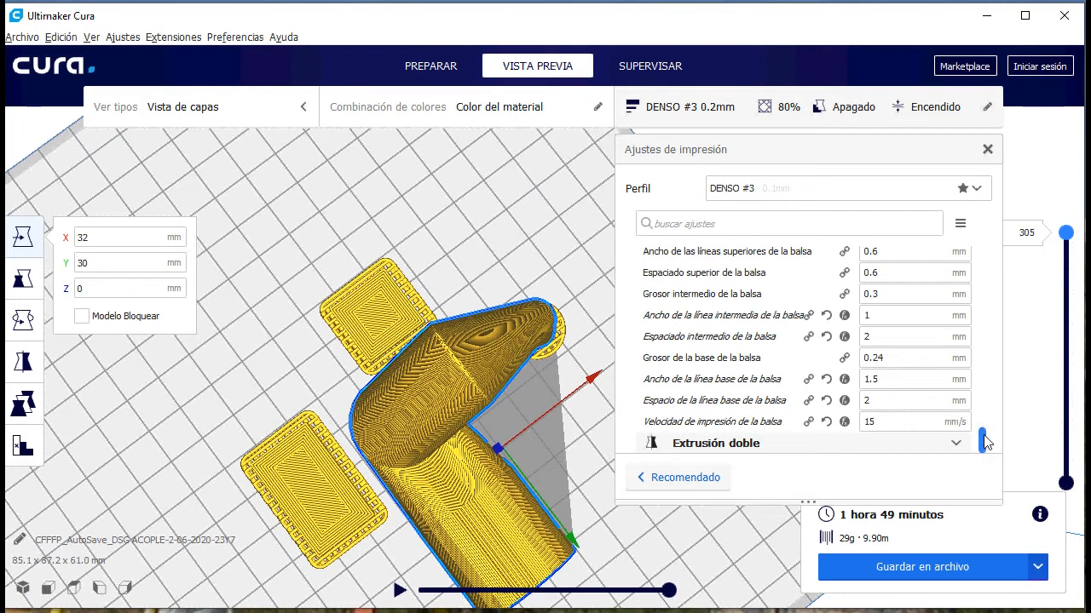
Review the profile's layer height, line width and initial-layer line width settings against the sliced coupling.
drag(984, 440, 1000, 234)
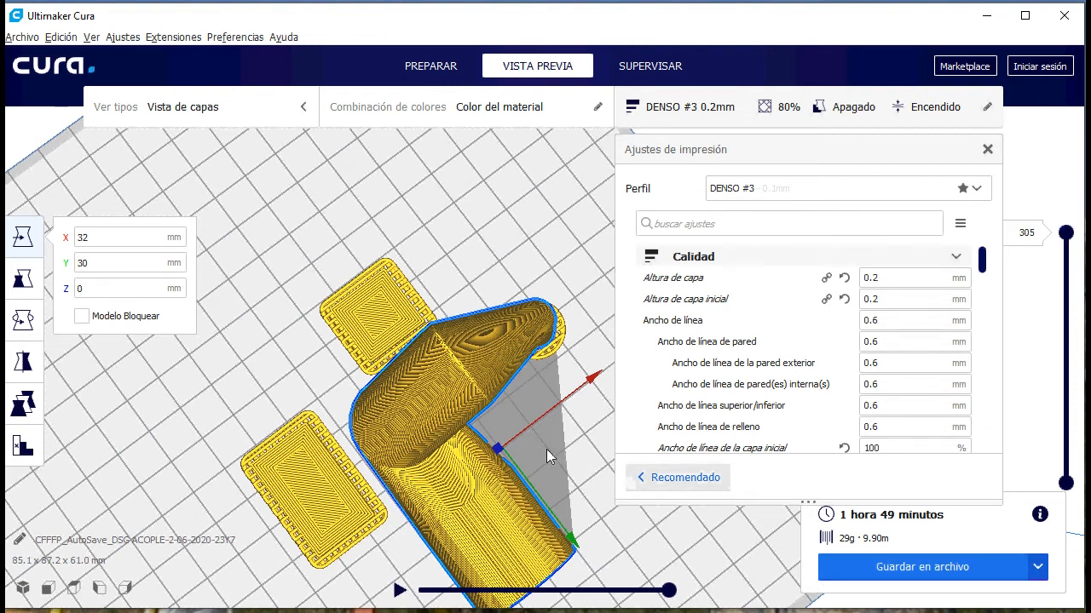
right_drag(546, 449, 443, 380)
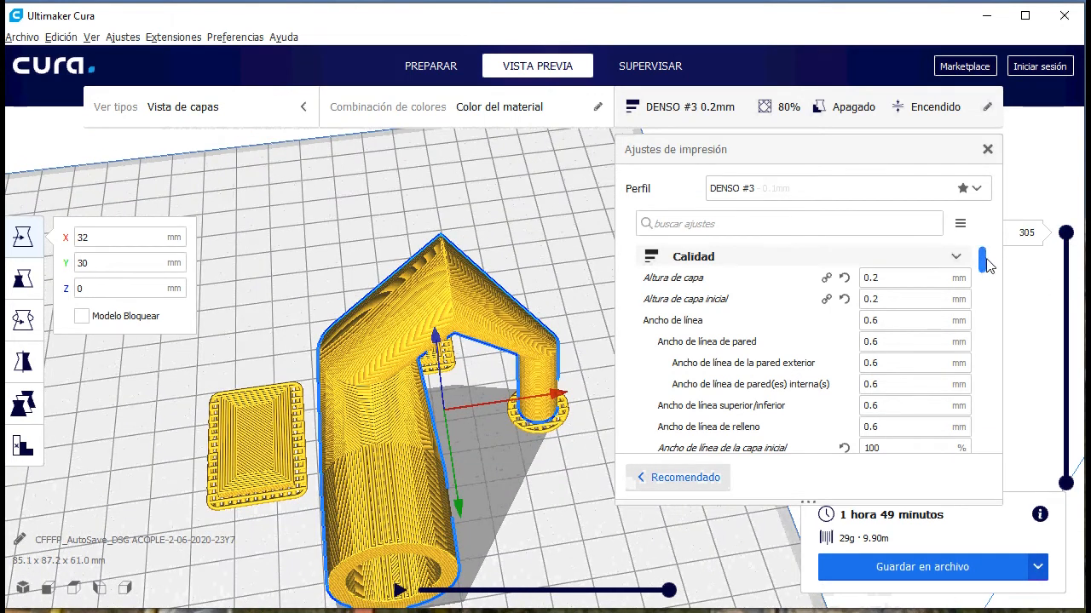
right_drag(419, 304, 501, 309)
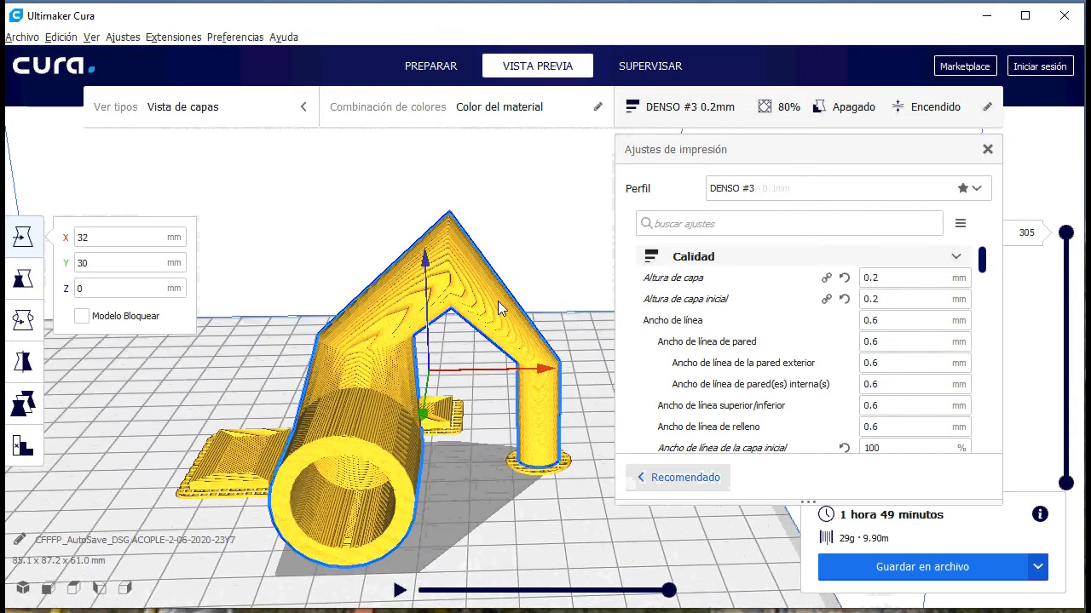
click(892, 320)
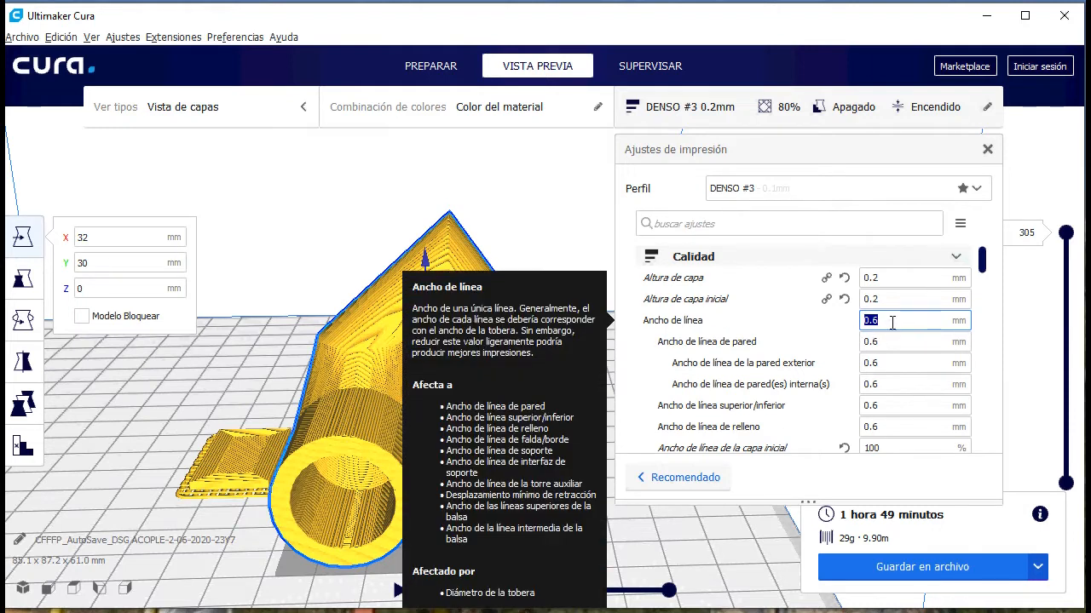
click(892, 321)
click(897, 279)
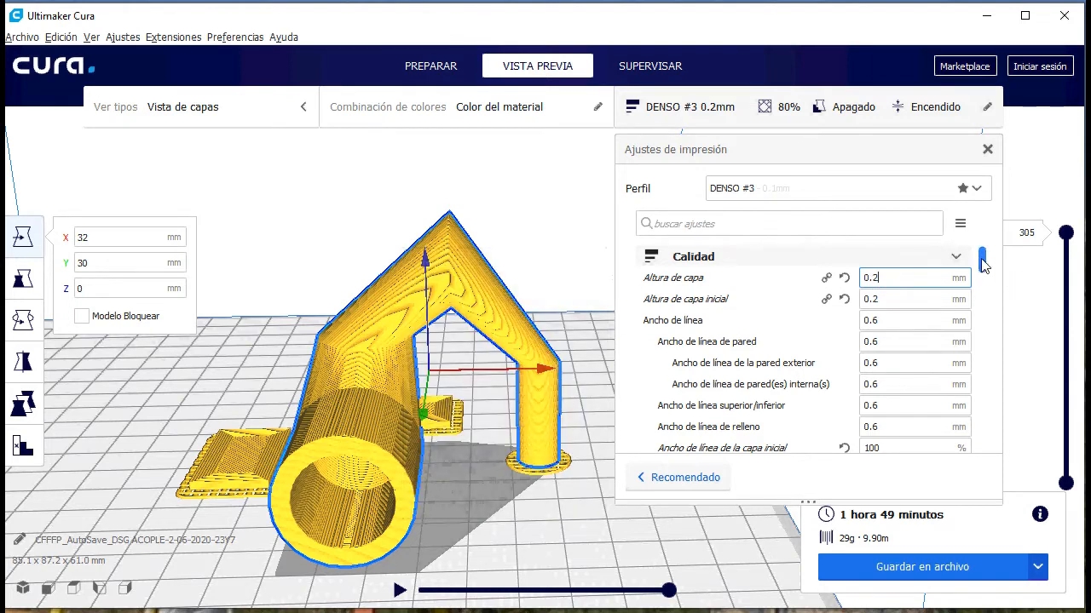
drag(983, 264, 986, 295)
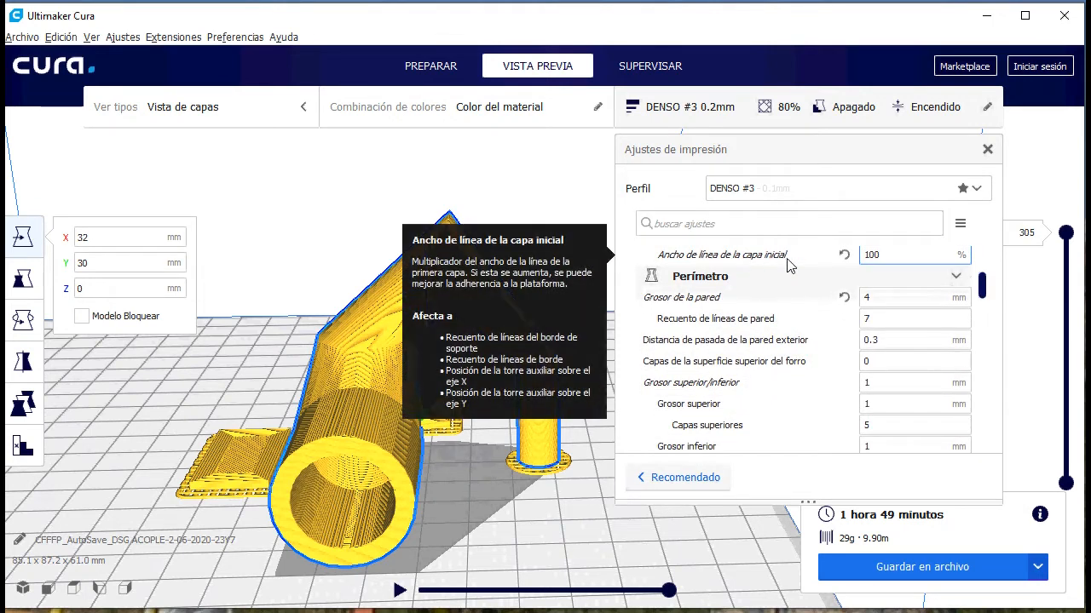
double_click(895, 254)
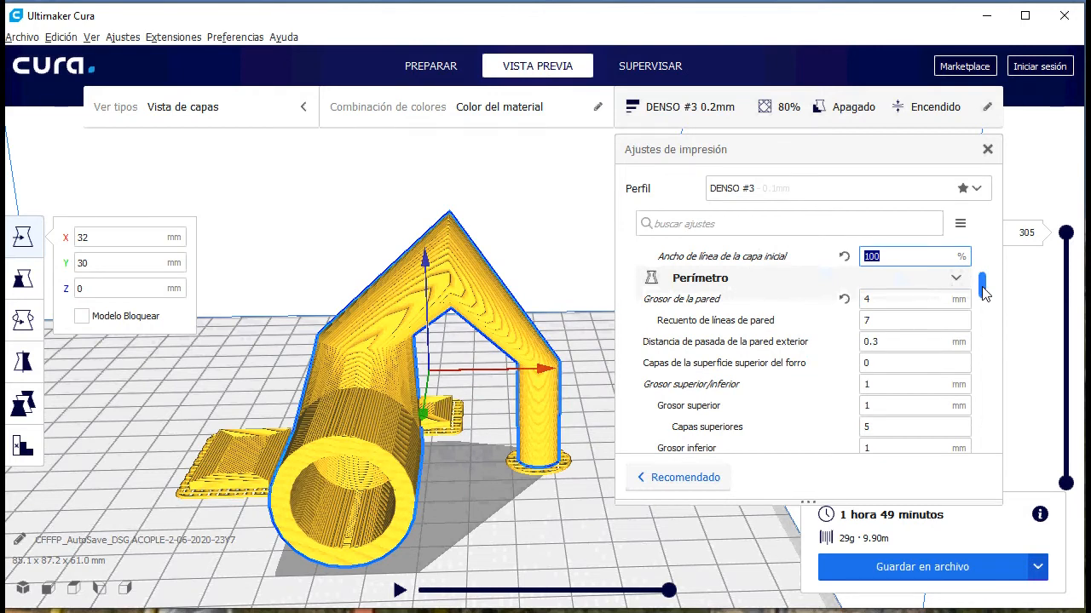
Step the layer preview from layer 1 up to layer 9 to examine how the raft builds up.
drag(1065, 233, 1071, 500)
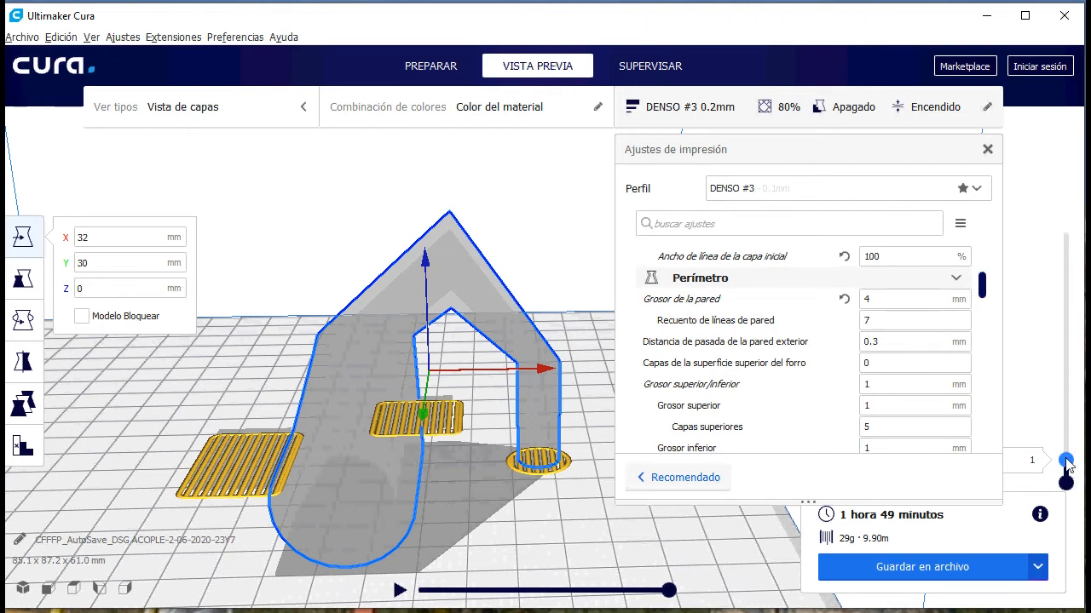
key(Up)
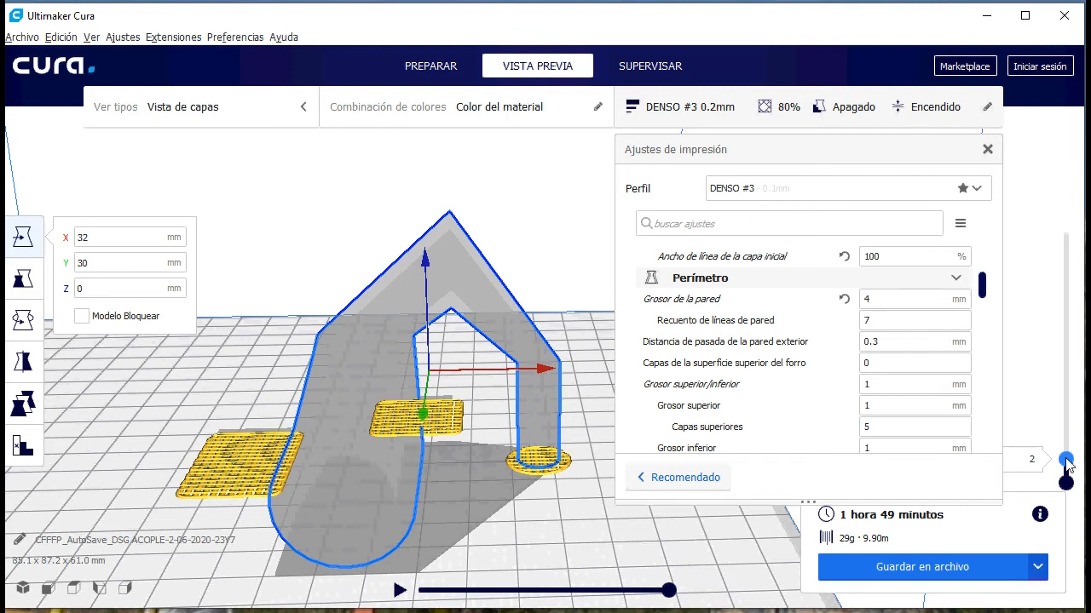
key(Up)
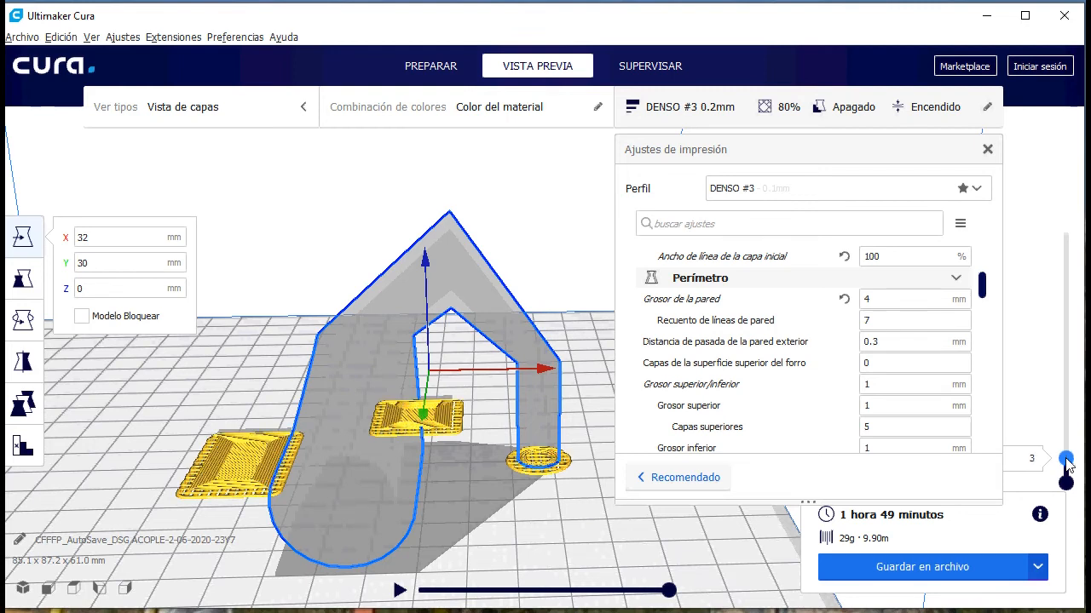
key(Up)
key(Up)
key(Up)
key(Up)
key(Up)
key(Up)
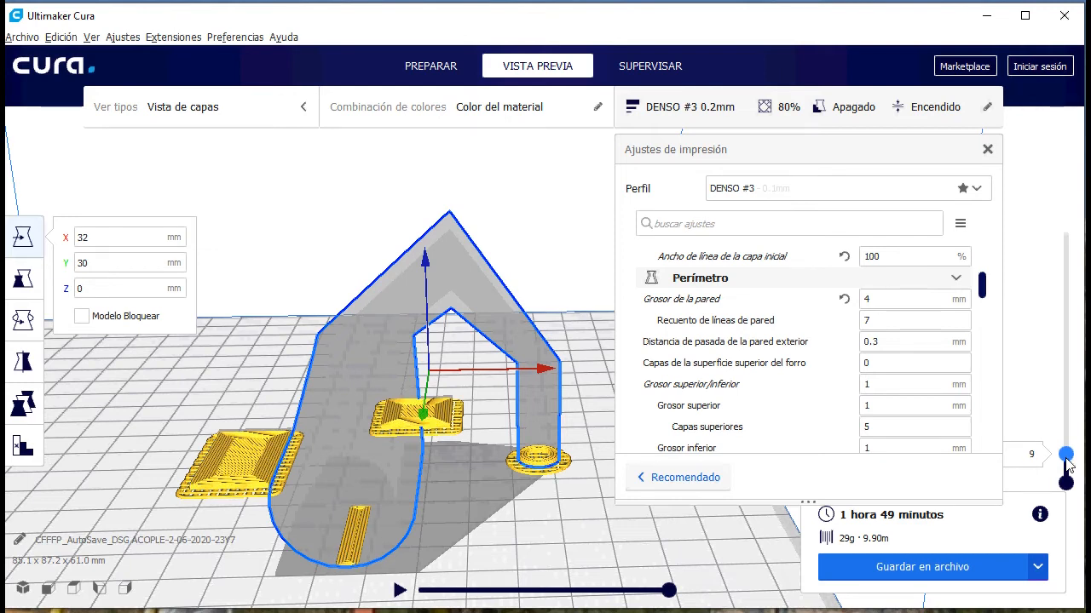
Inspect the raft pads and the base of the small pipe end from several angles at layer 9.
right_drag(574, 366, 534, 383)
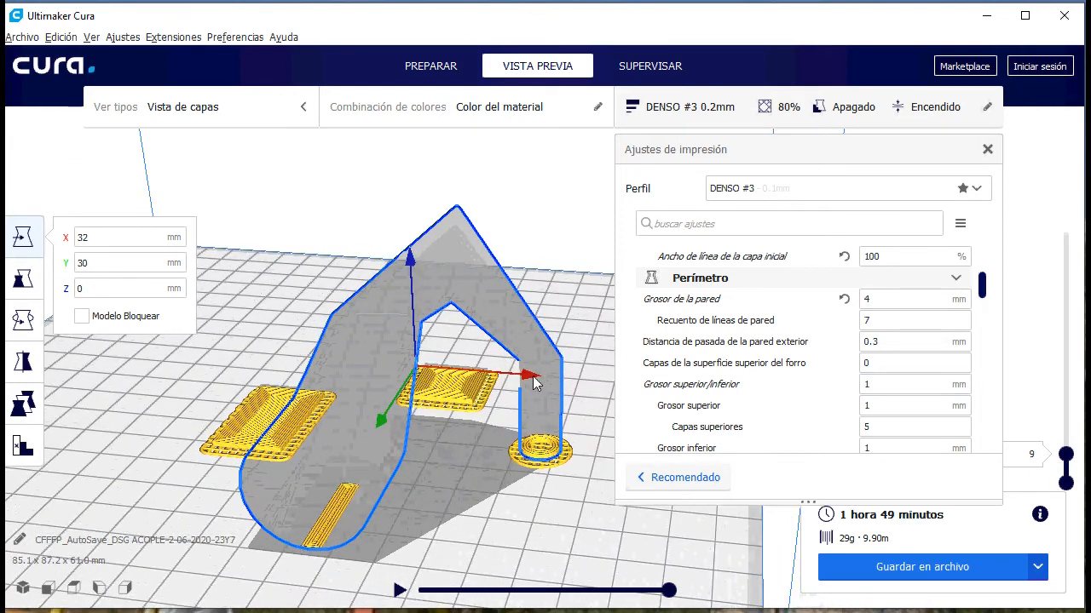
right_drag(483, 444, 550, 498)
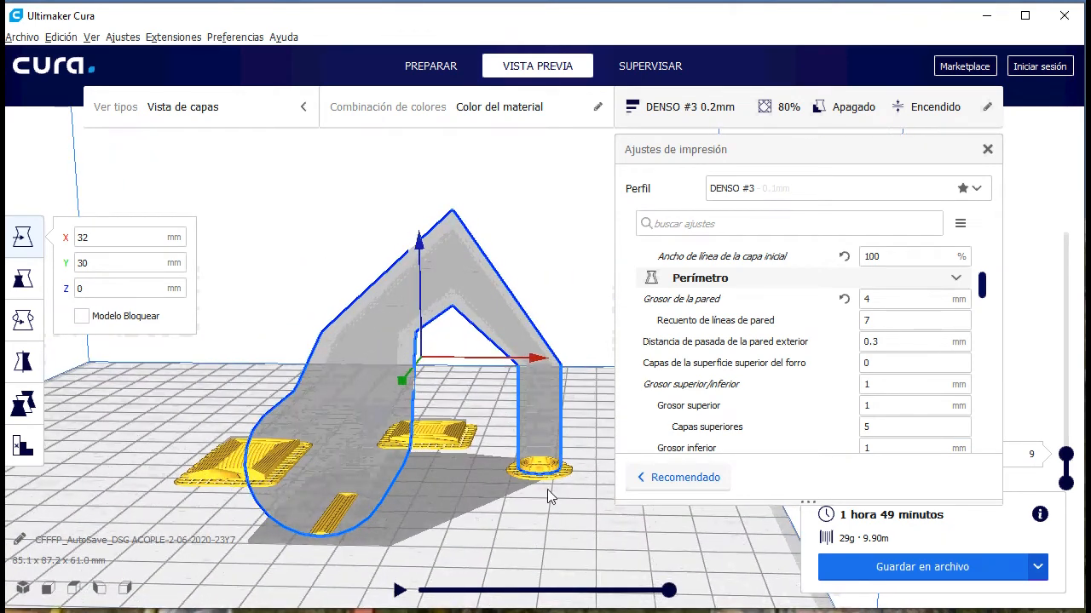
mouse_move(565, 463)
right_down()
mouse_move(584, 457)
mouse_move(561, 469)
right_up()
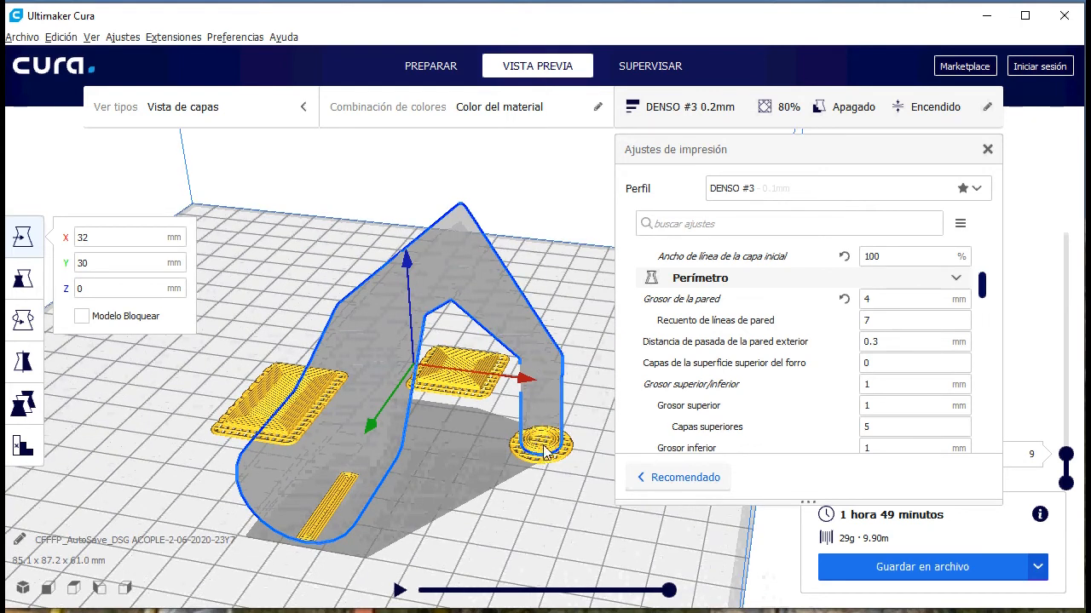
right_drag(550, 456, 379, 484)
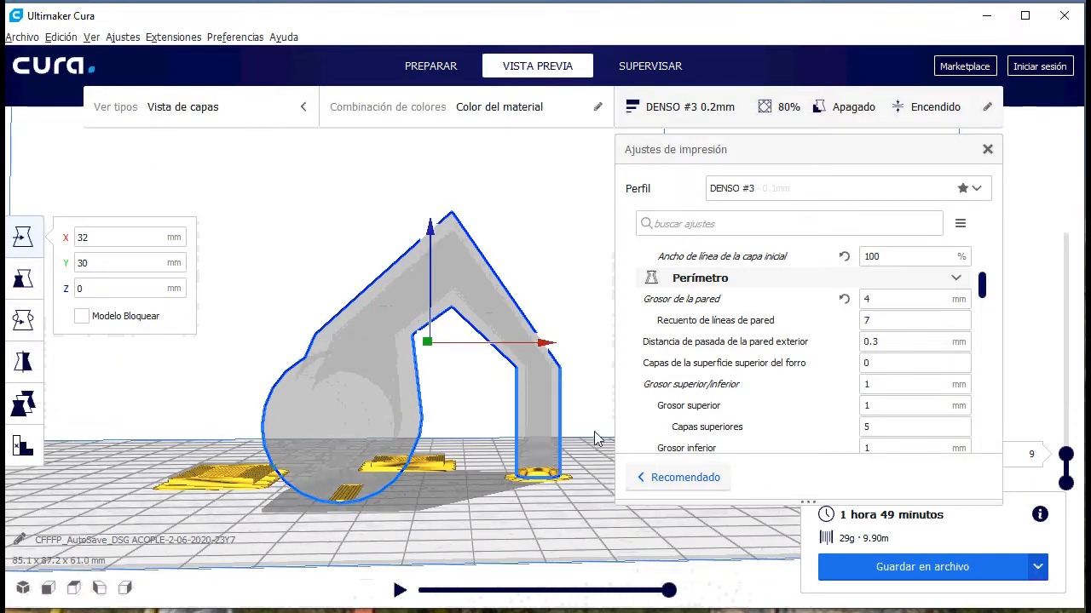
right_drag(599, 440, 583, 468)
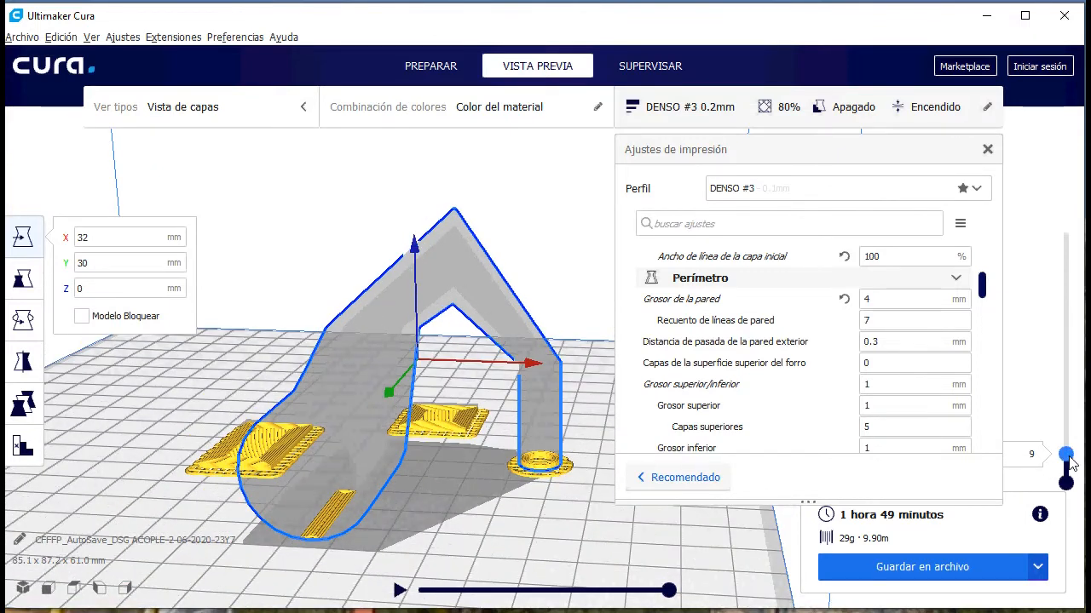
Replay the preview from layer 1 to layer 8 to examine where the large tube starts printing.
drag(1065, 455, 1069, 488)
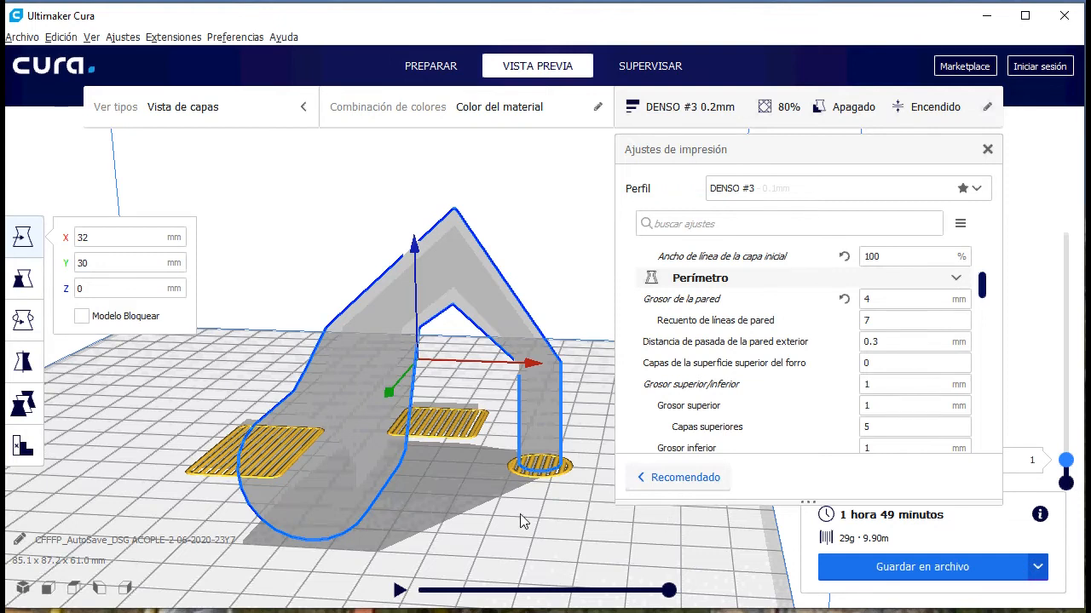
key(Up)
key(Up)
key(Up)
key(Up)
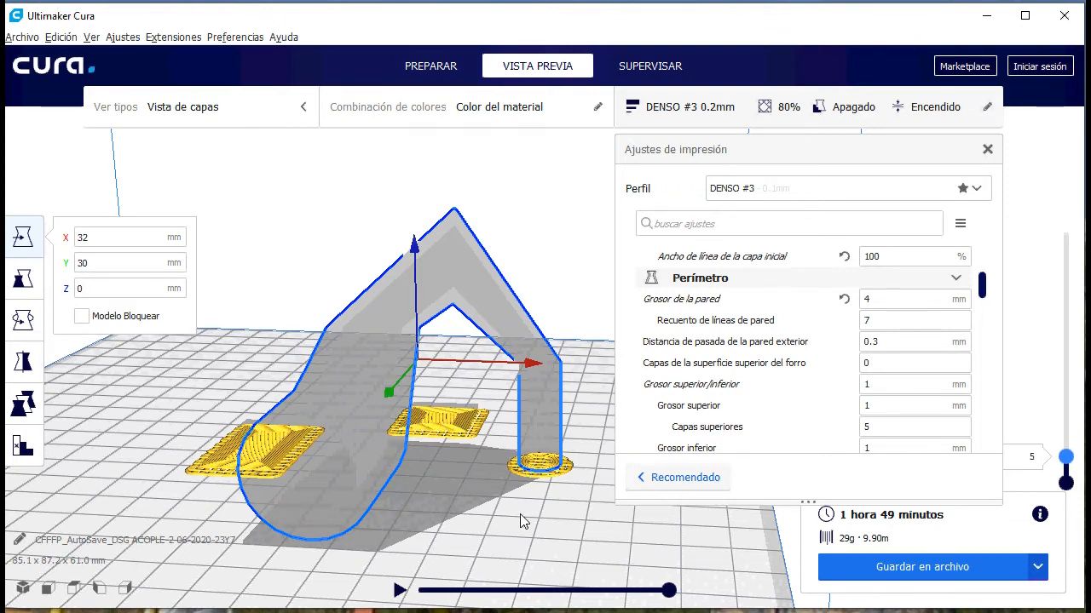
key(Up)
key(Up)
key(Up)
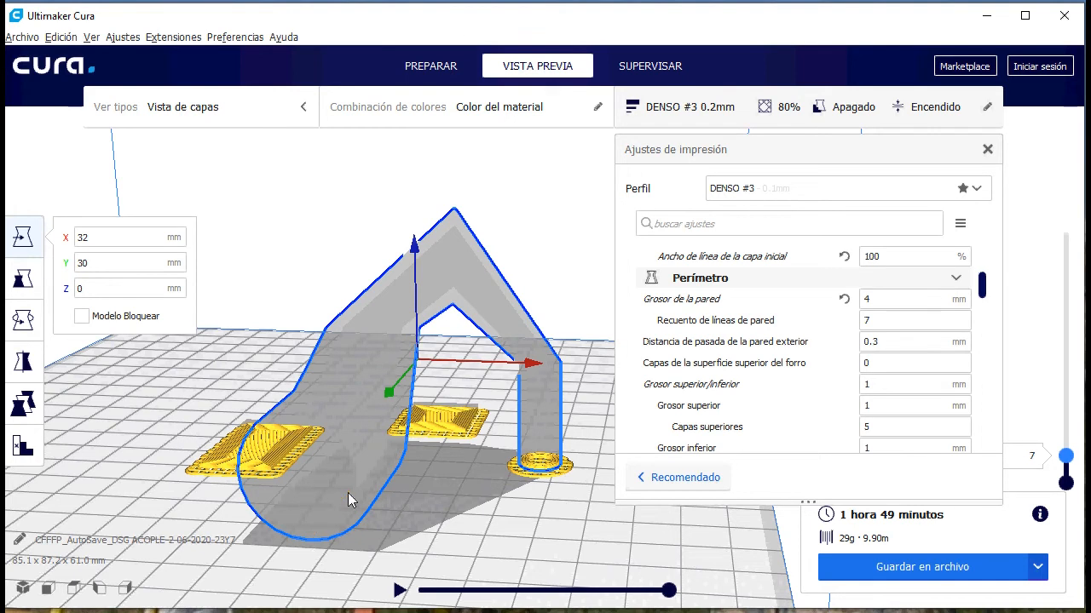
right_drag(347, 510, 311, 514)
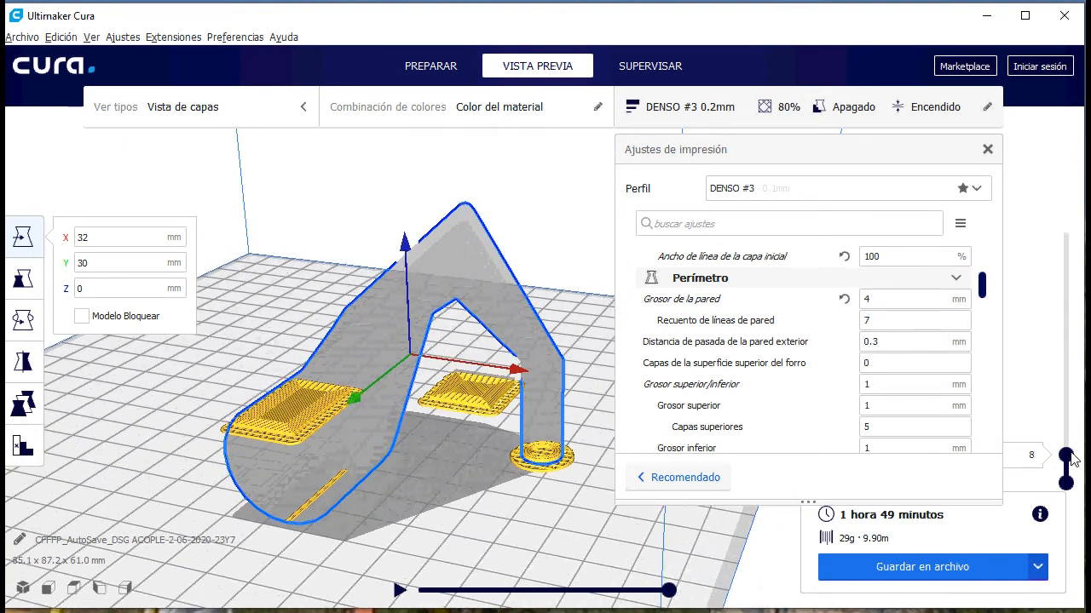
Compare the complete coupling at layer 305 with the raft's first layers, stepping between layers 1 and 4.
drag(1071, 458, 1069, 223)
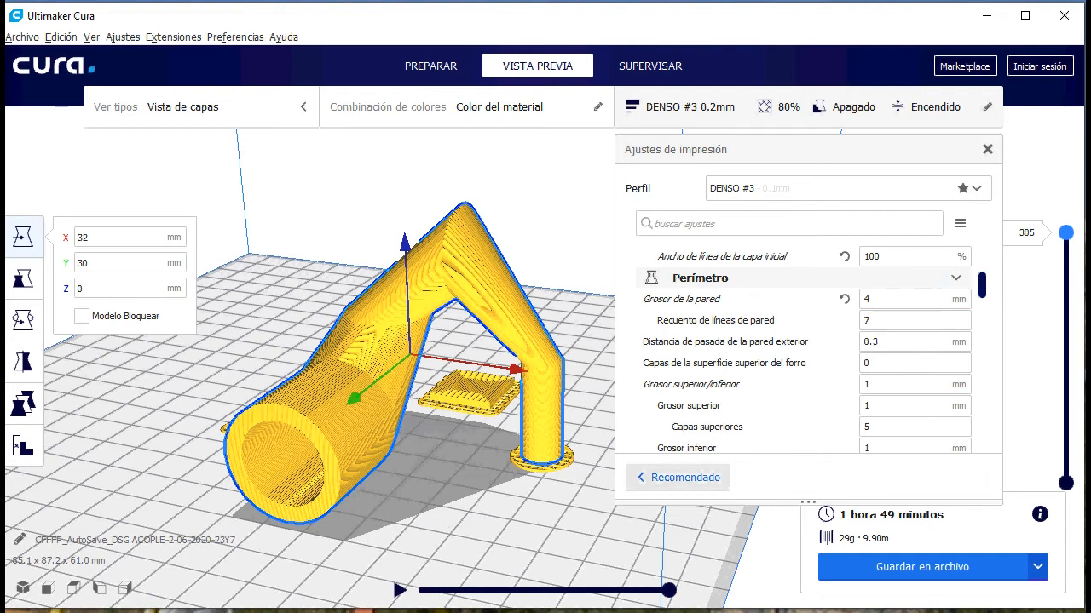
drag(1066, 233, 1071, 479)
key(Up)
key(Up)
key(Up)
key(Up)
key(Up)
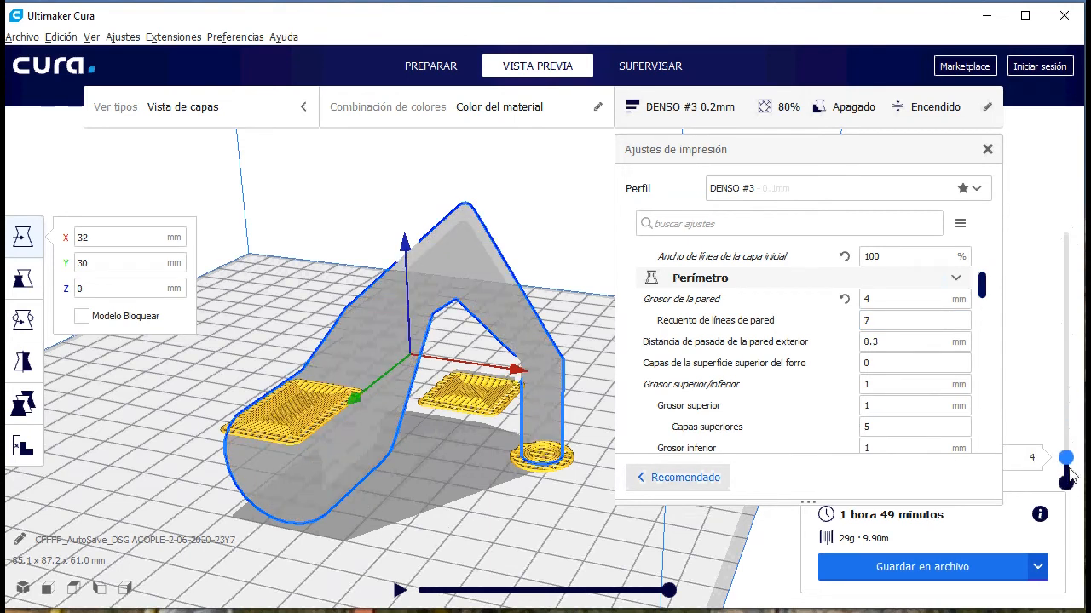
key(Down)
key(Down)
key(Down)
key(Down)
key(Down)
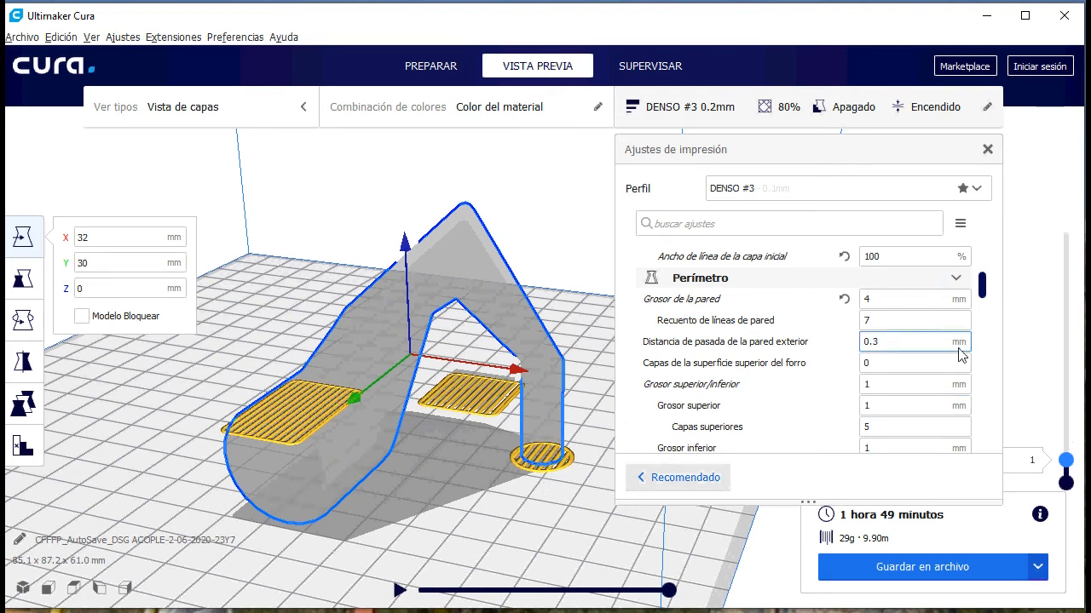
key(Up)
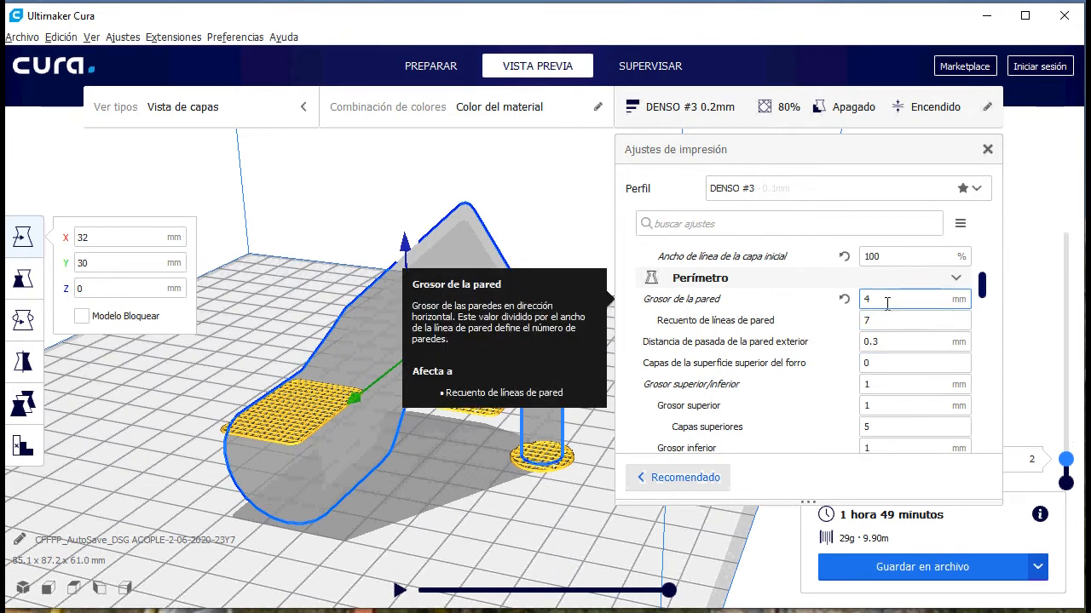
Check the initial-layer line width setting against the raft lines shown at layer 1.
click(873, 256)
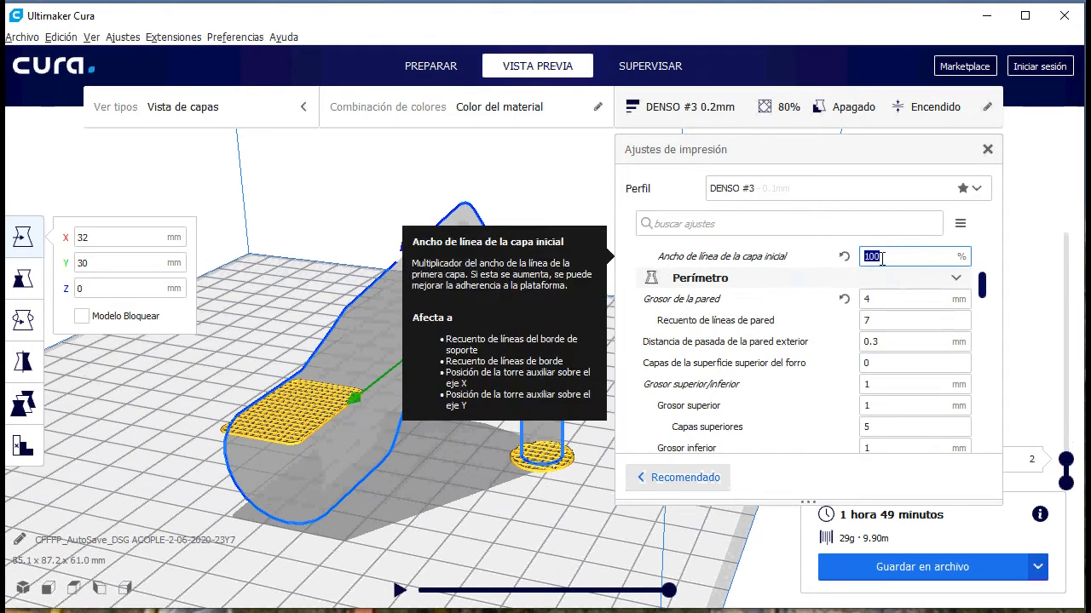
click(1066, 461)
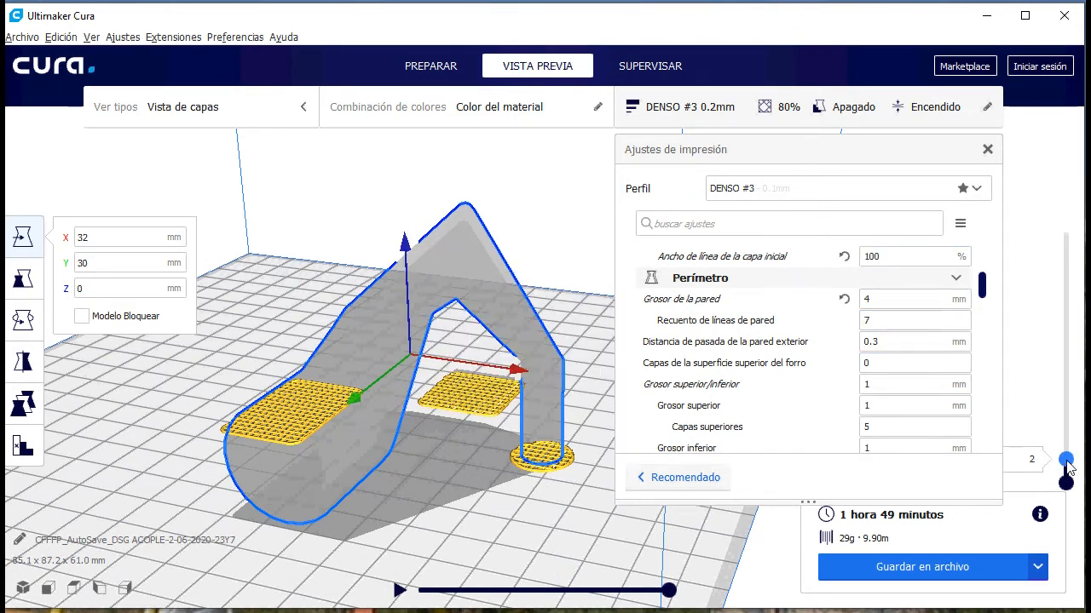
key(Down)
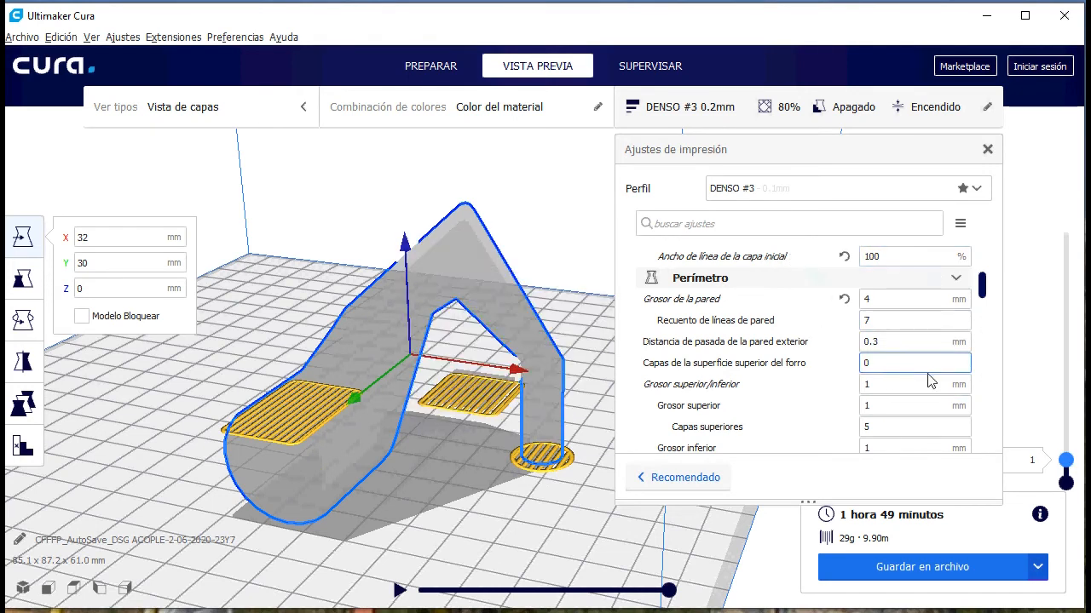
double_click(896, 256)
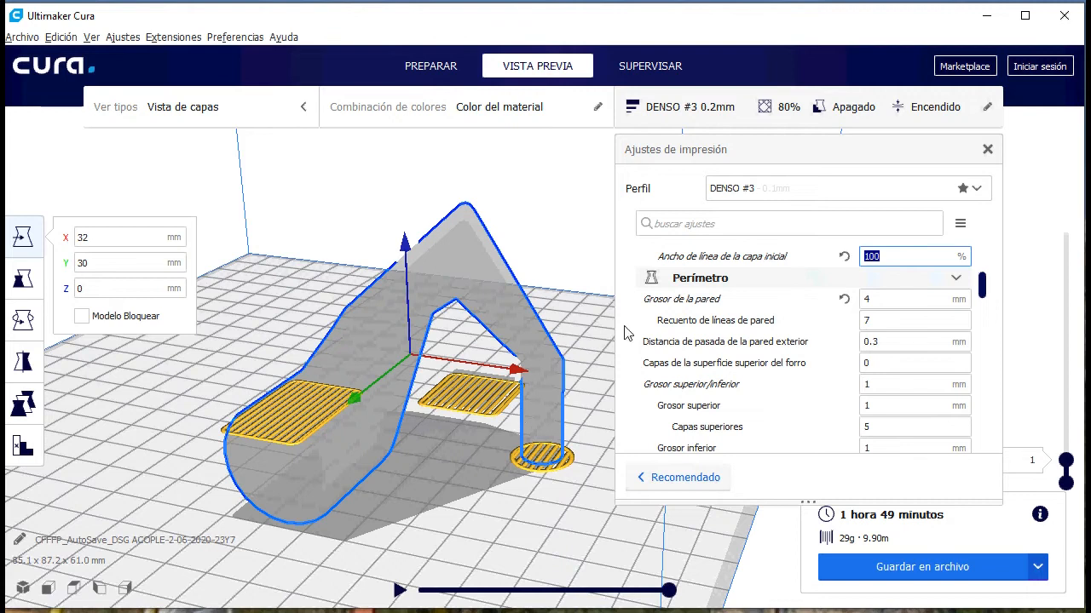
click(885, 256)
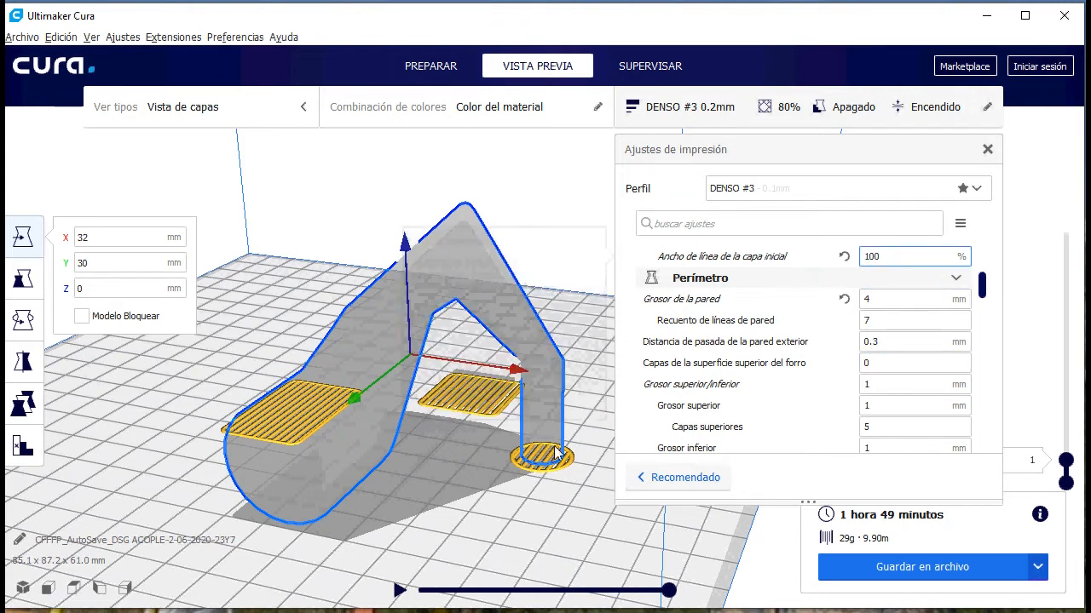
right_drag(575, 437, 575, 437)
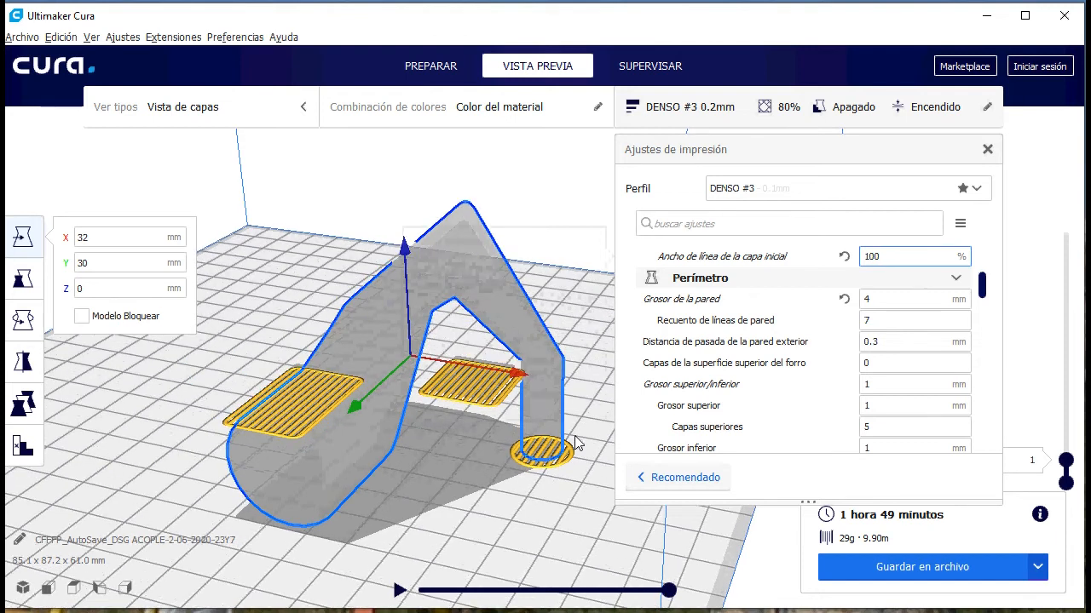
Examine the raft beneath the small pipe end in close-up at layer 3.
click(1069, 463)
key(Up)
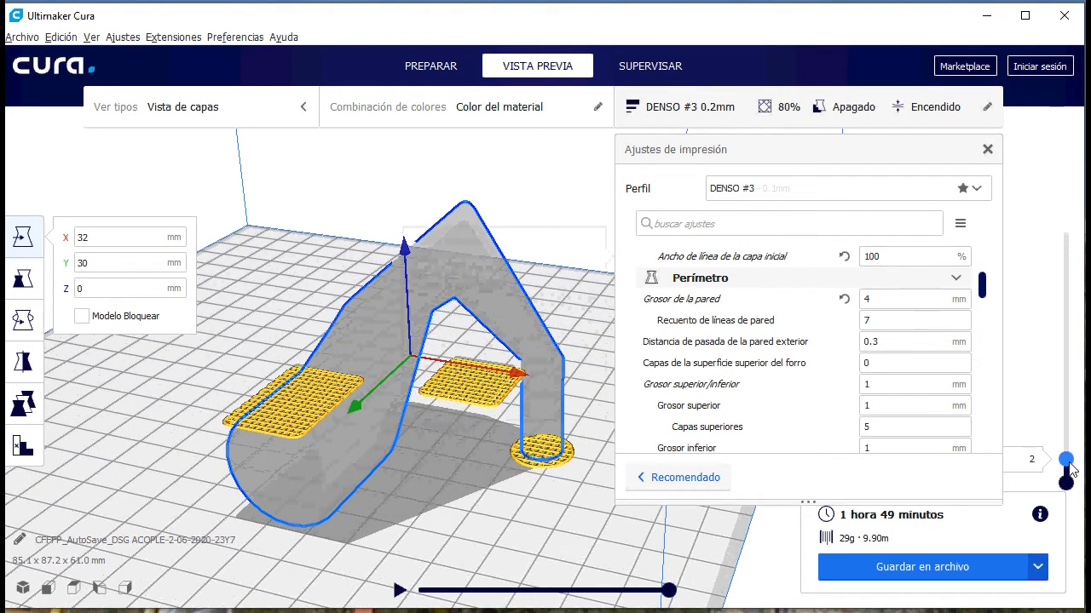
key(Up)
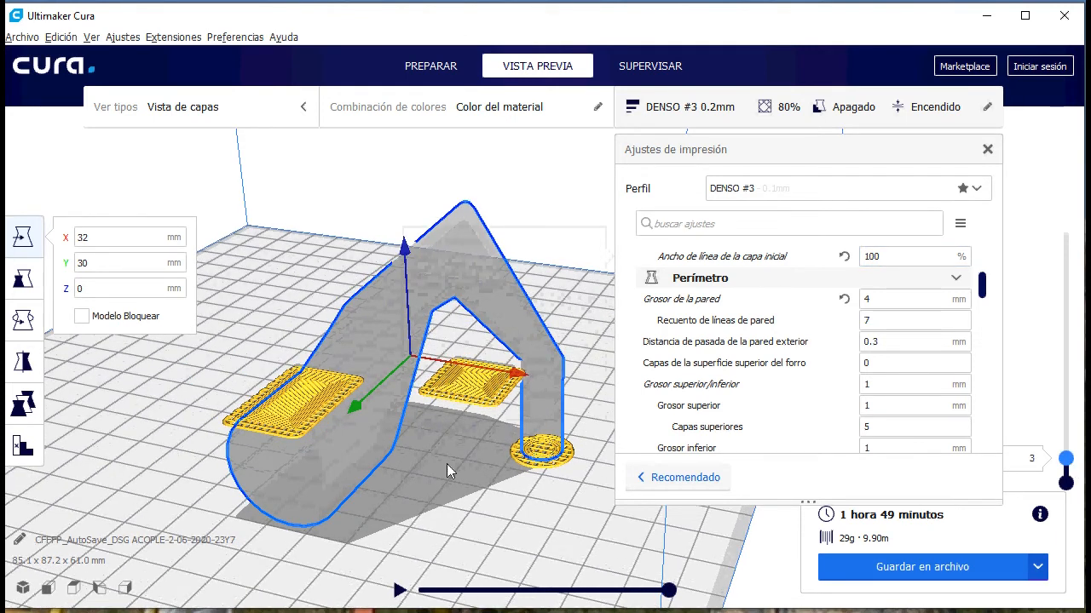
right_drag(447, 463, 539, 434)
scroll(539, 434, up, 4)
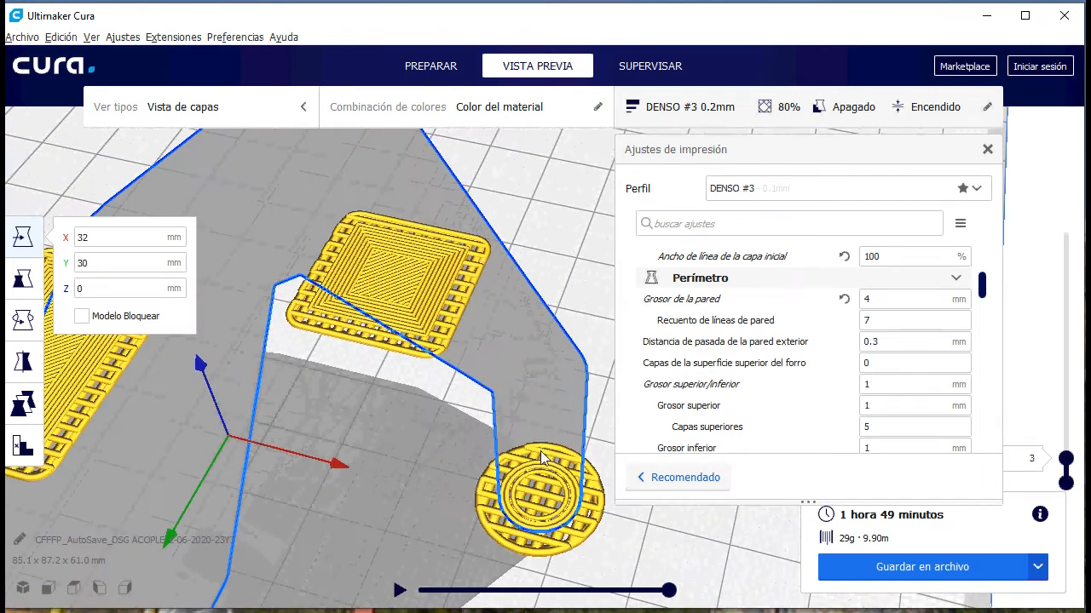
right_drag(541, 482, 528, 465)
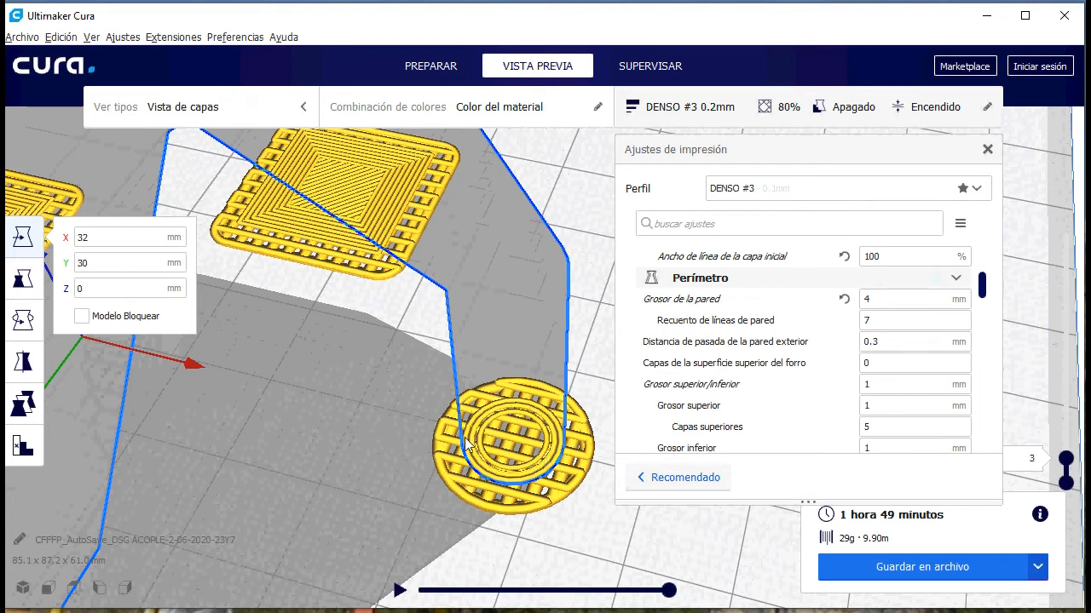
scroll(495, 449, down, 1)
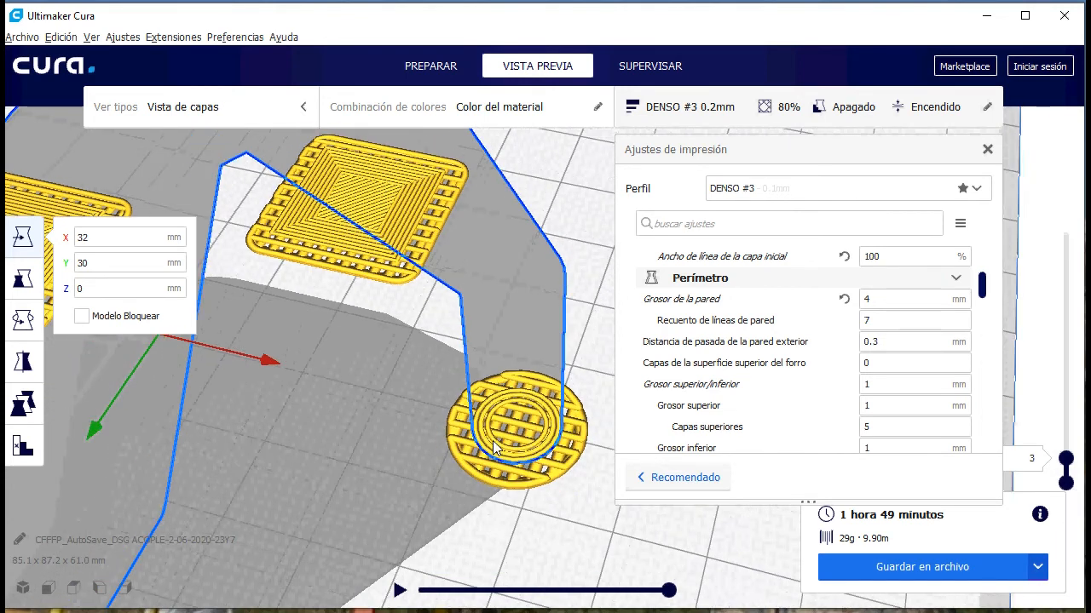
Step through raft layers 1 to 3 and compare them with the build plate adhesion settings.
scroll(498, 467, down, 1)
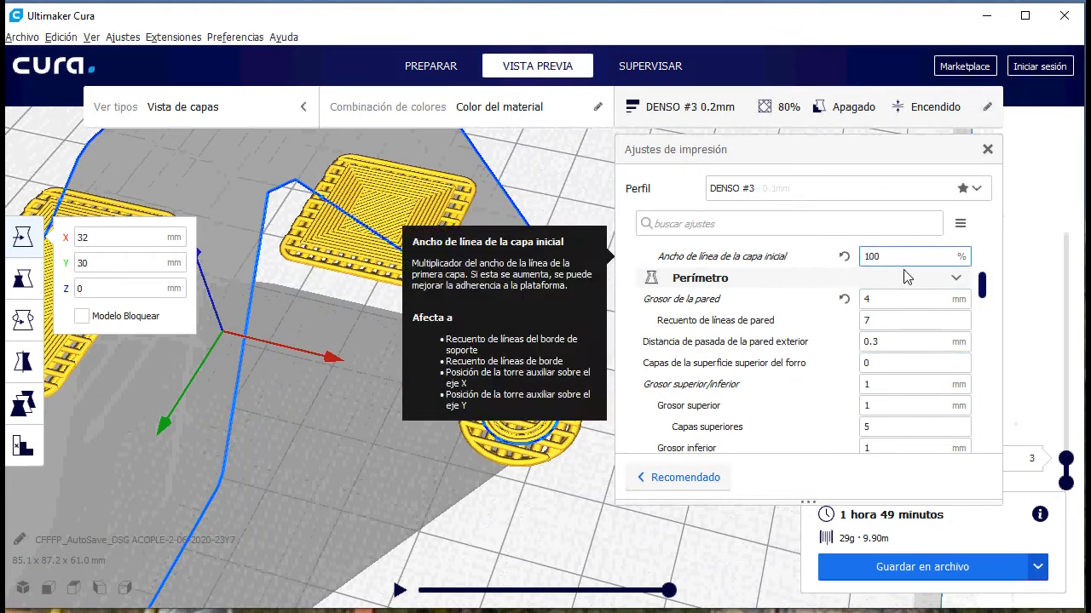
scroll(517, 394, down, 4)
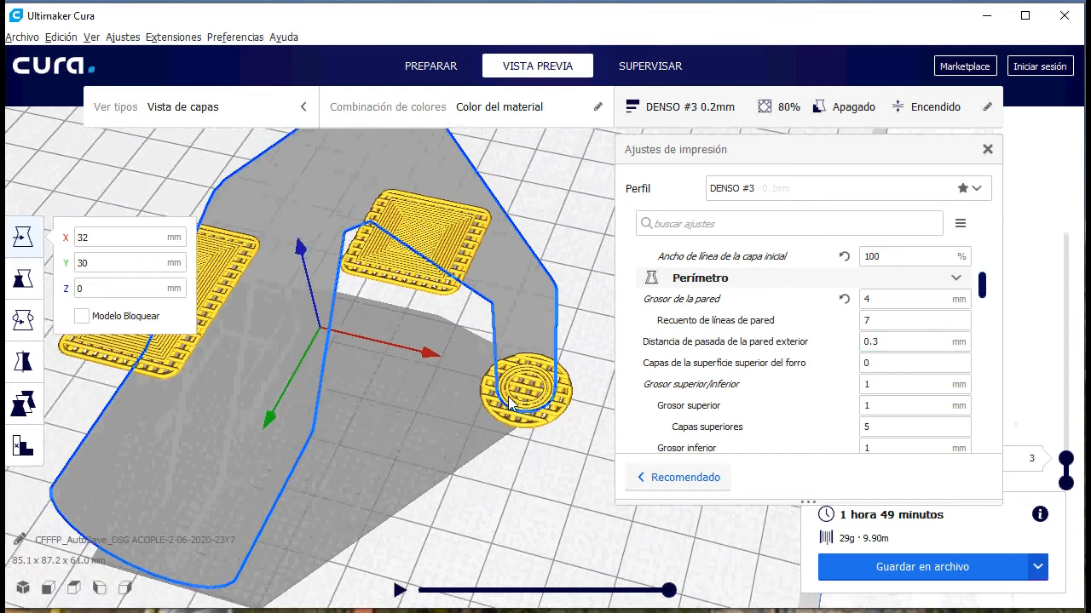
scroll(504, 404, up, 2)
click(1063, 459)
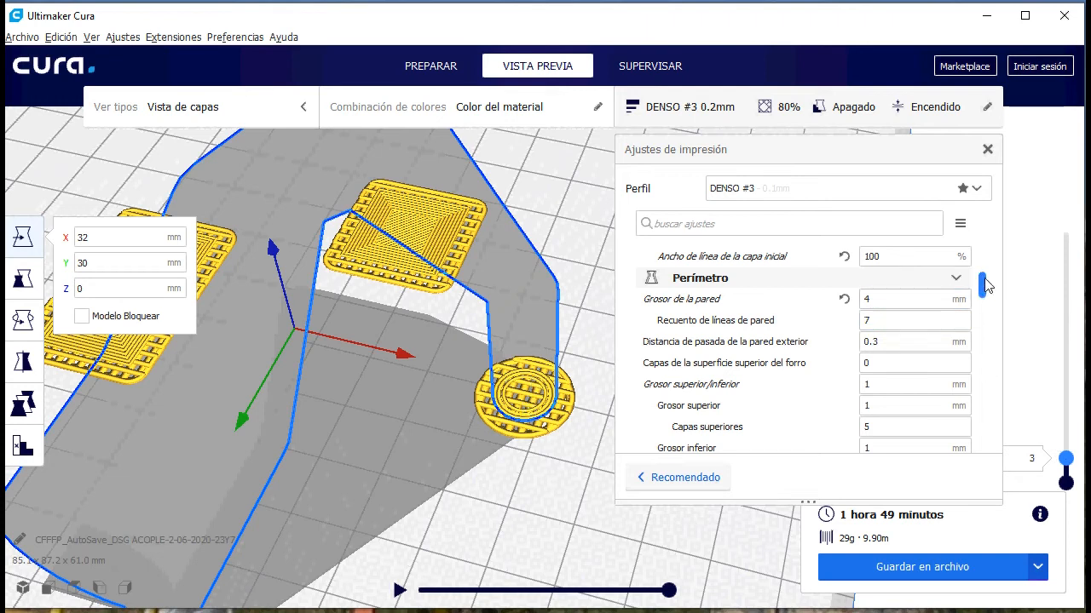
drag(984, 287, 984, 412)
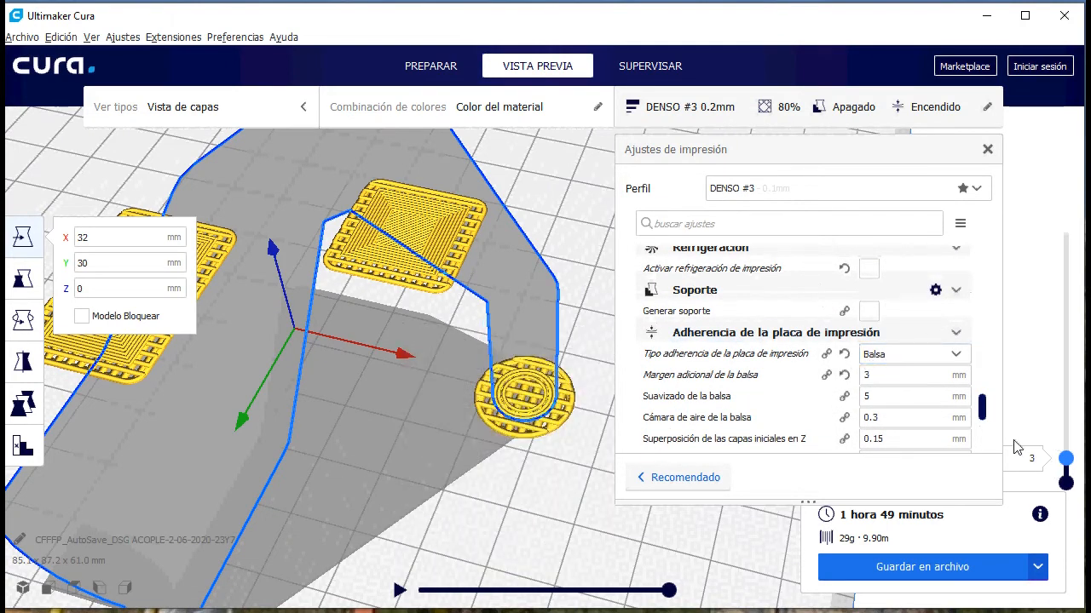
drag(1065, 458, 1069, 481)
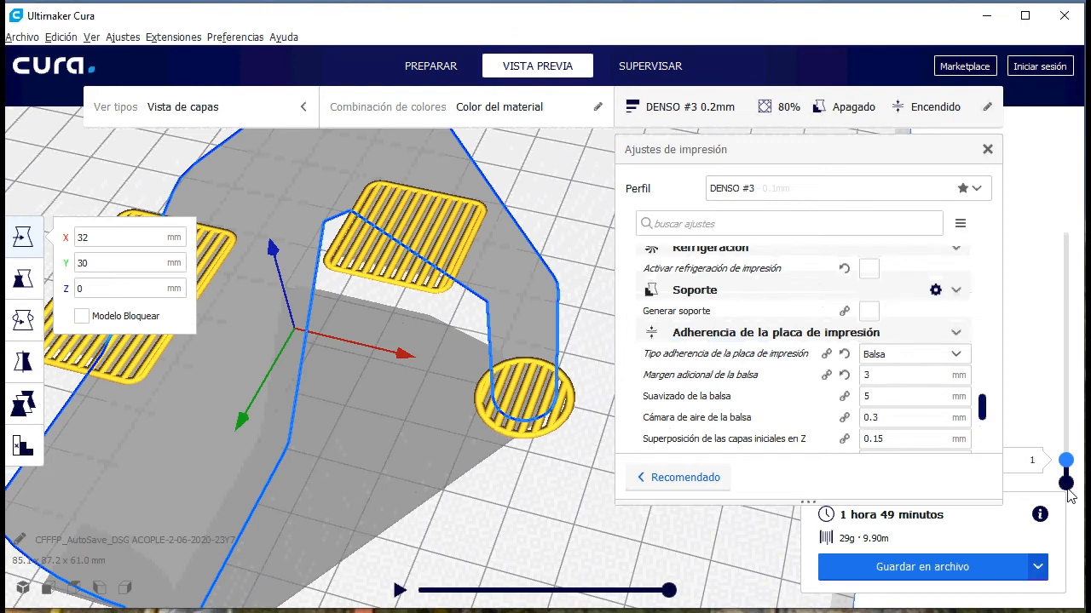
key(Up)
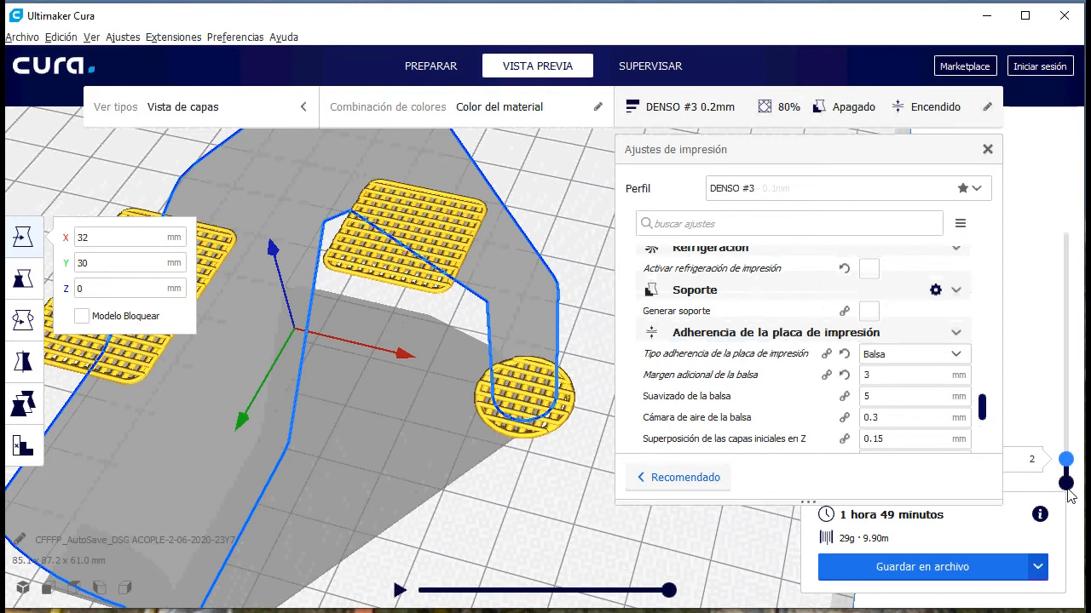
key(Up)
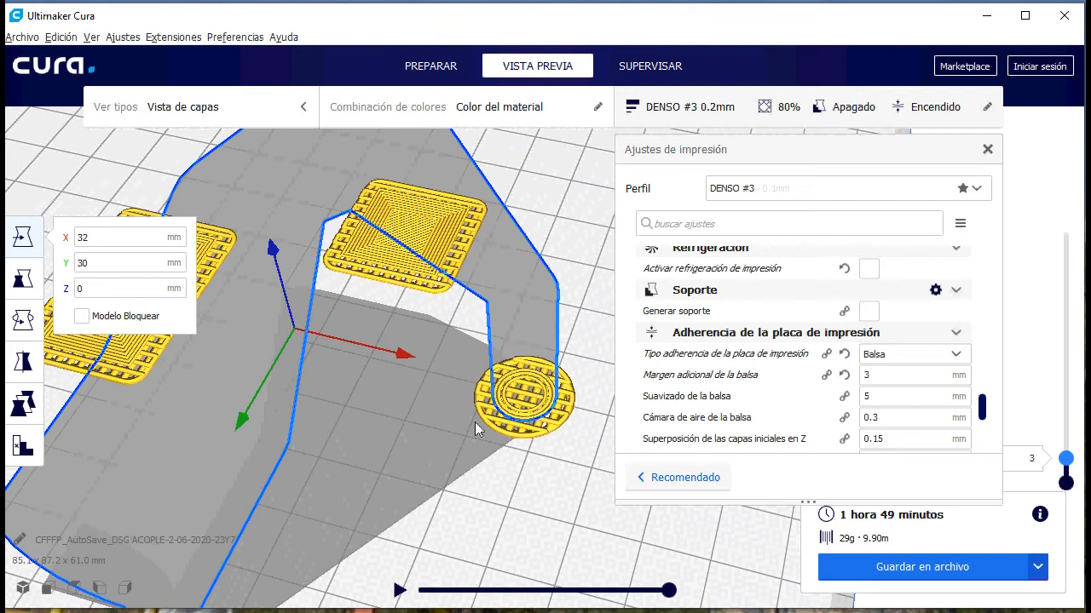
scroll(517, 402, down, 2)
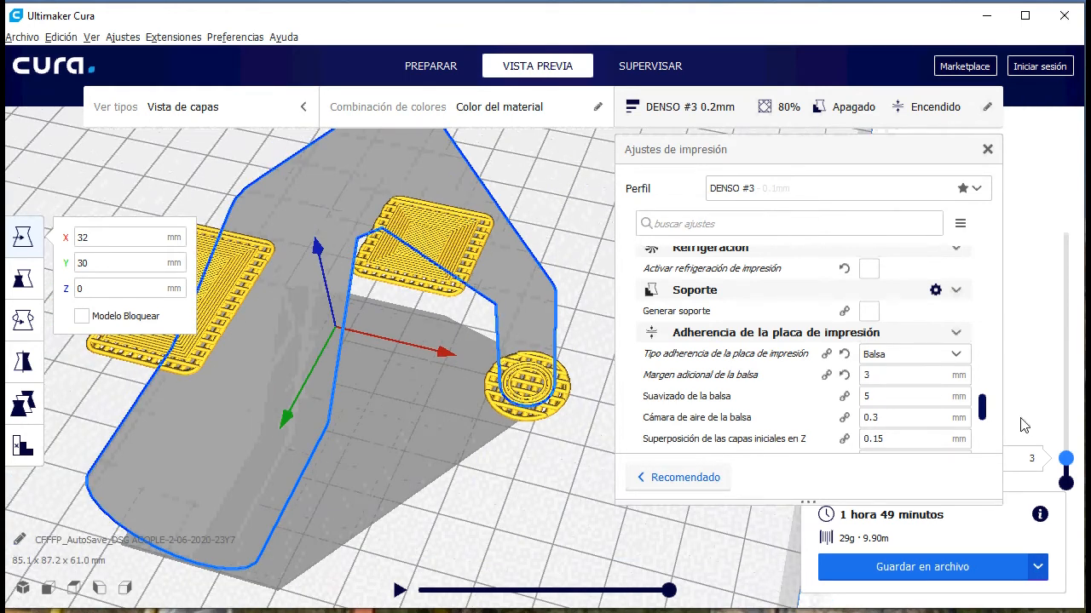
Review the available build plate adhesion types and check the wall thickness setting.
click(955, 358)
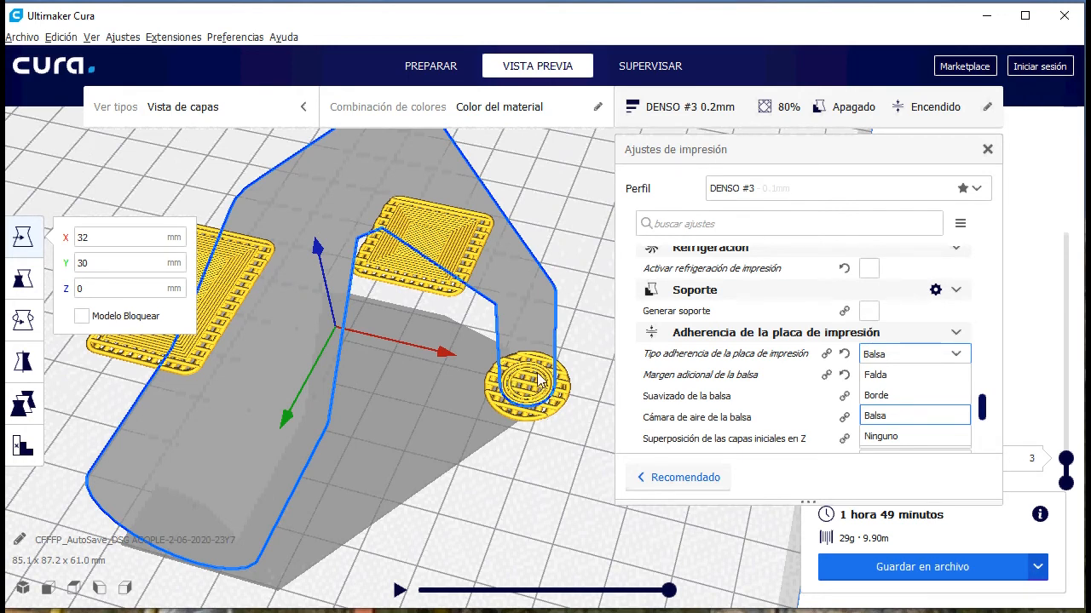
click(956, 356)
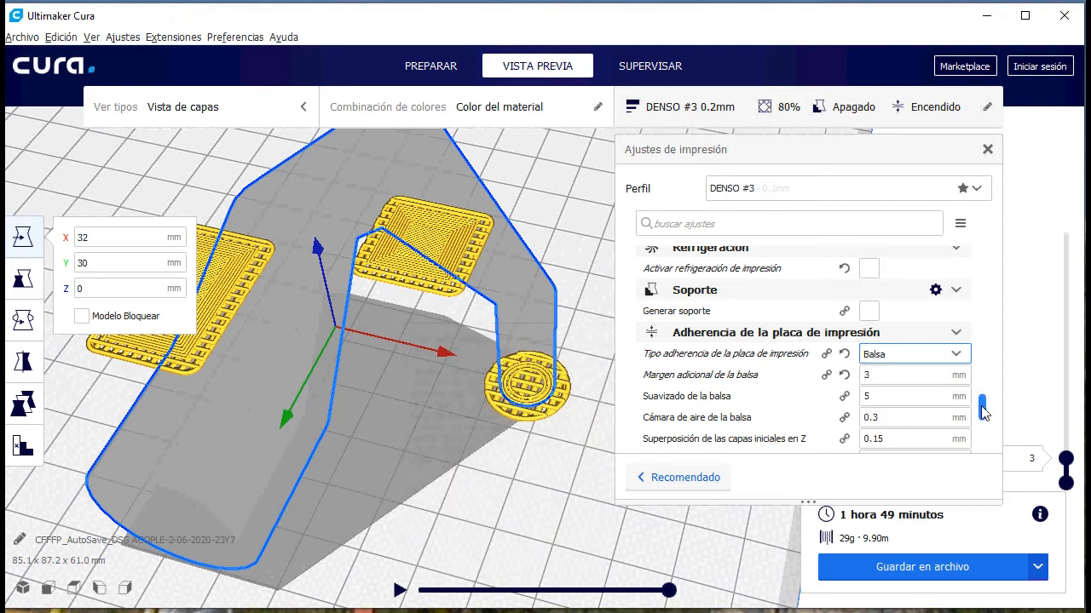
drag(982, 409, 985, 288)
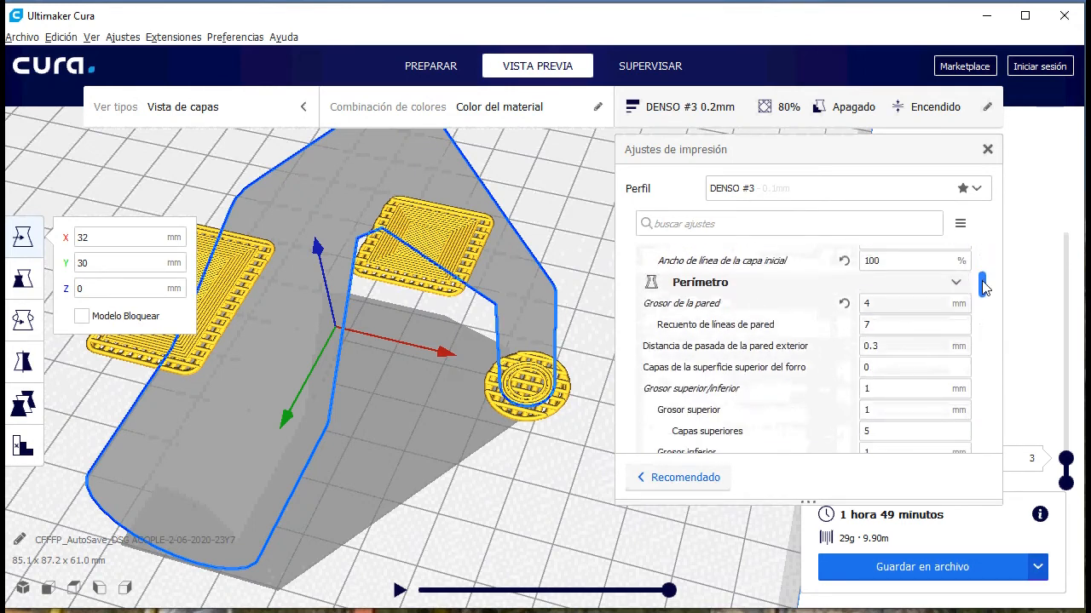
mouse_move(890, 305)
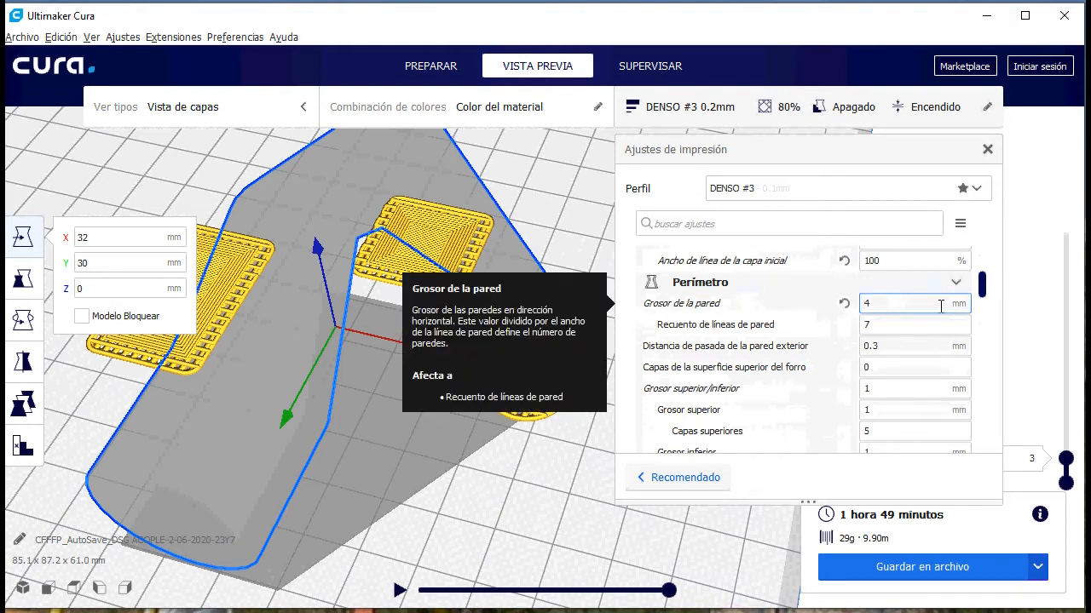
drag(984, 290, 984, 291)
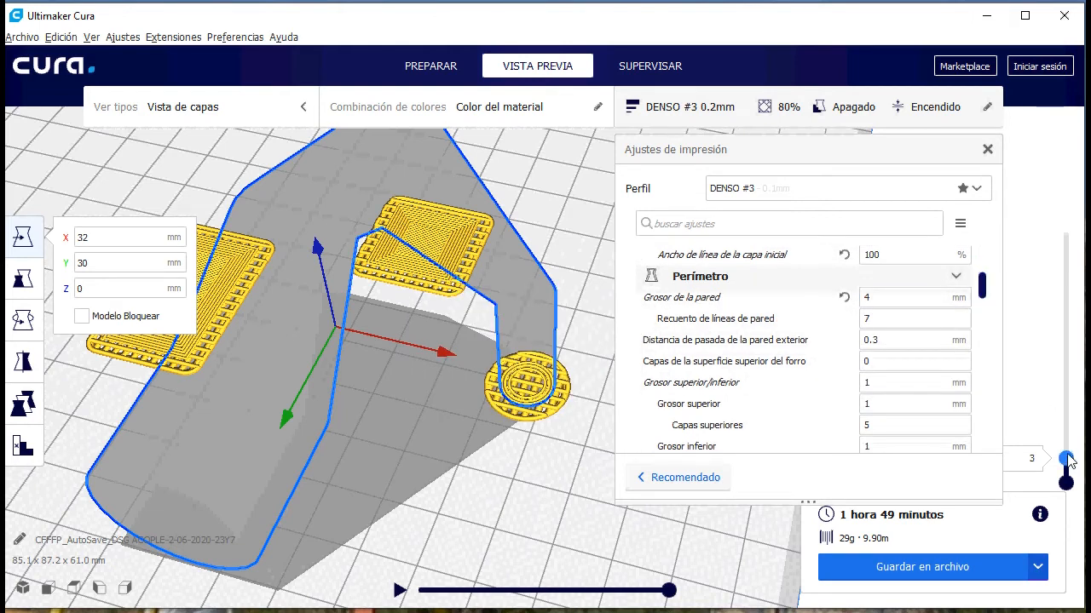
Preview the print up to layer 76 to examine the walls of the large tube and small pipe end.
drag(1066, 459, 1065, 403)
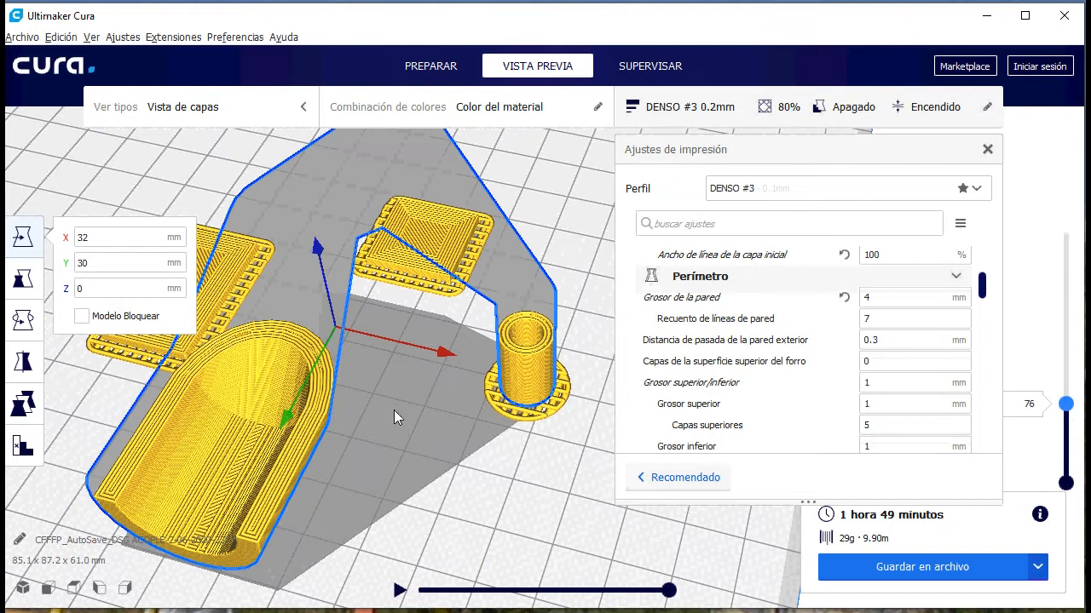
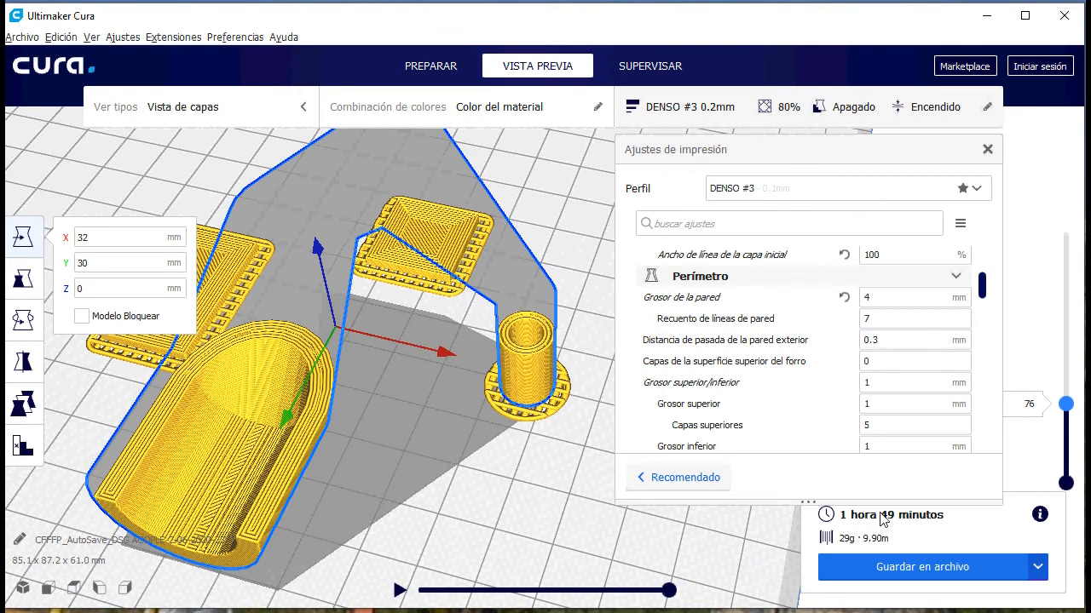
click(578, 275)
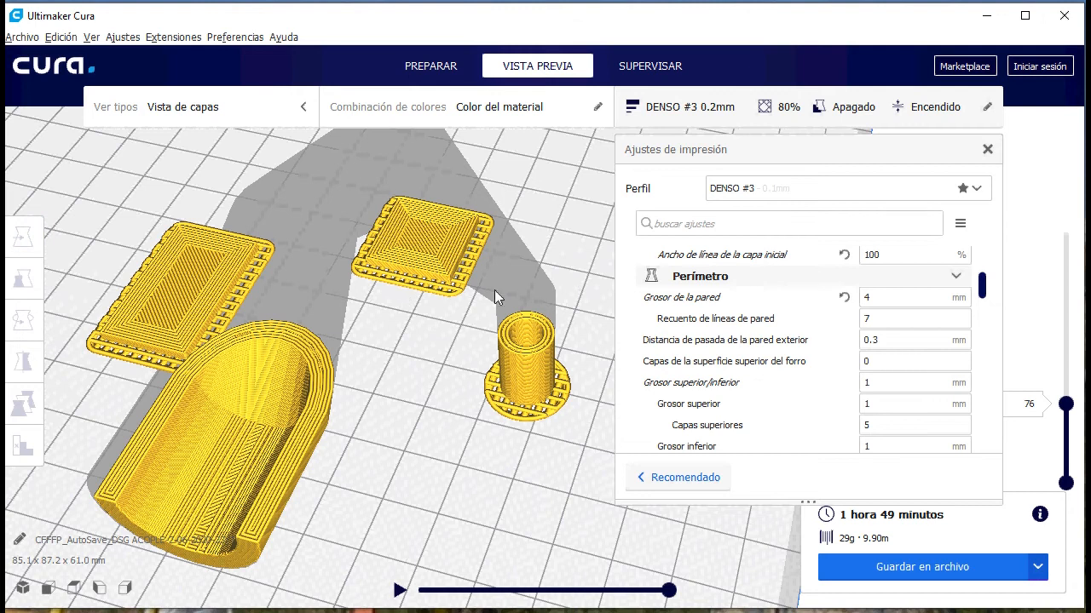
scroll(494, 289, down, 1)
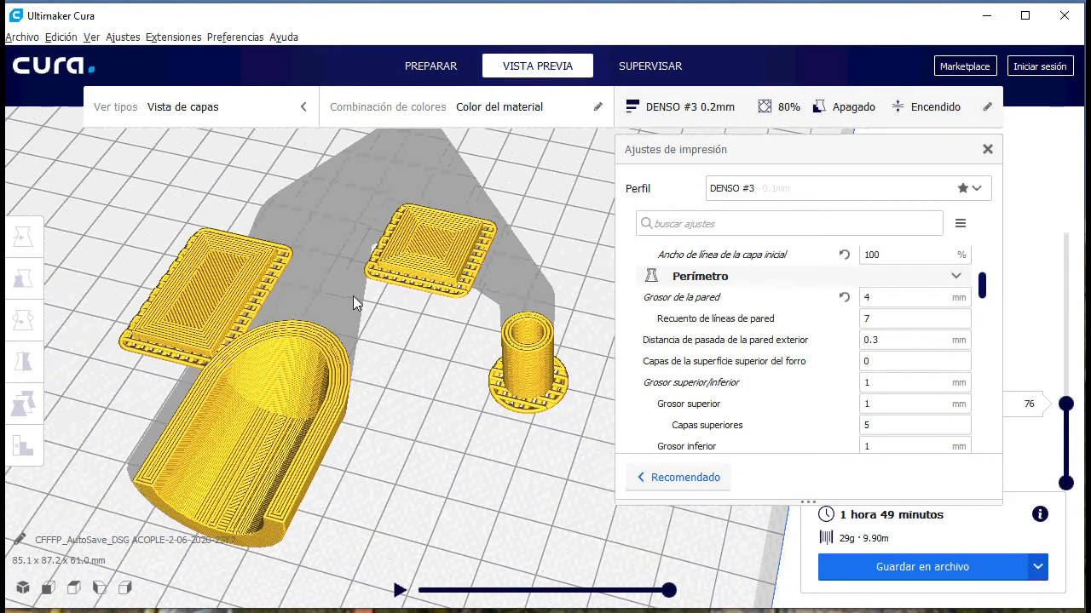
Select the coupling and the two separate support plates in turn to inspect them from another angle.
click(436, 277)
click(248, 284)
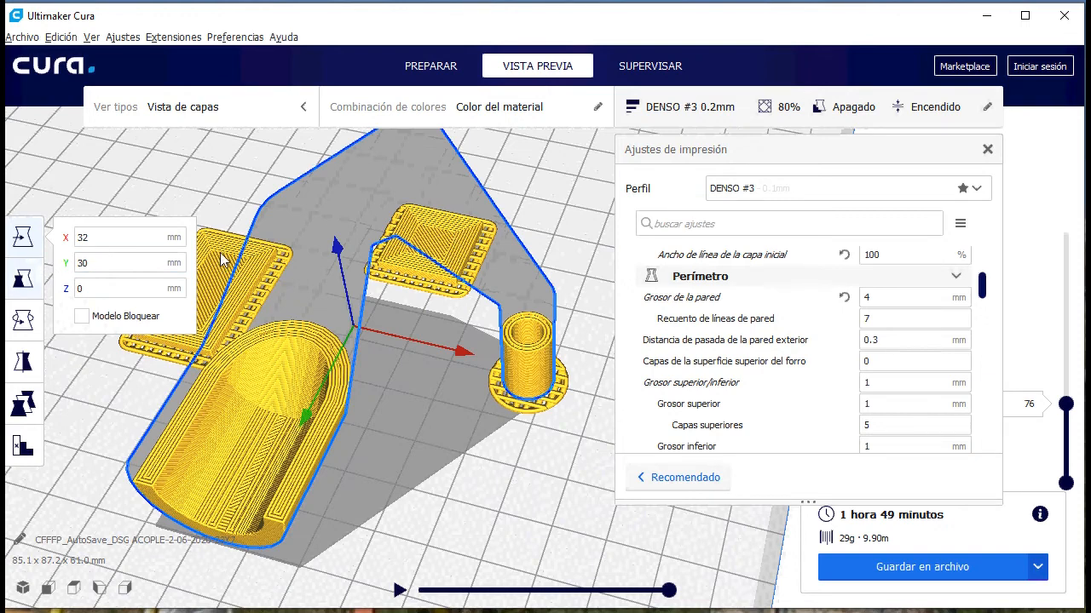
click(220, 254)
scroll(547, 298, down, 3)
middle_drag(286, 347, 309, 347)
right_drag(291, 363, 464, 322)
click(338, 383)
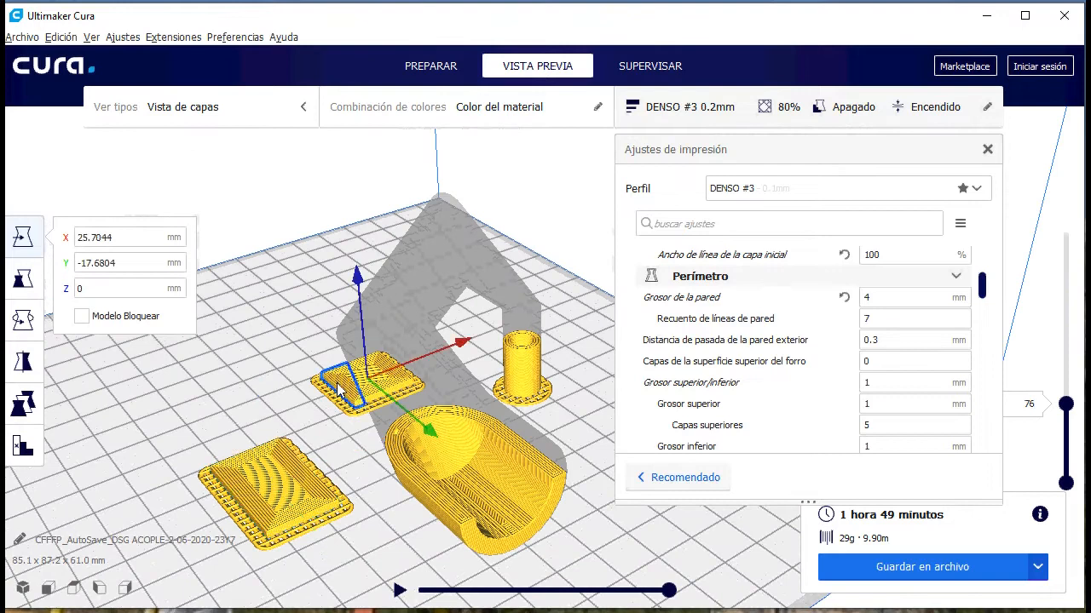
click(297, 465)
right_drag(566, 400, 410, 341)
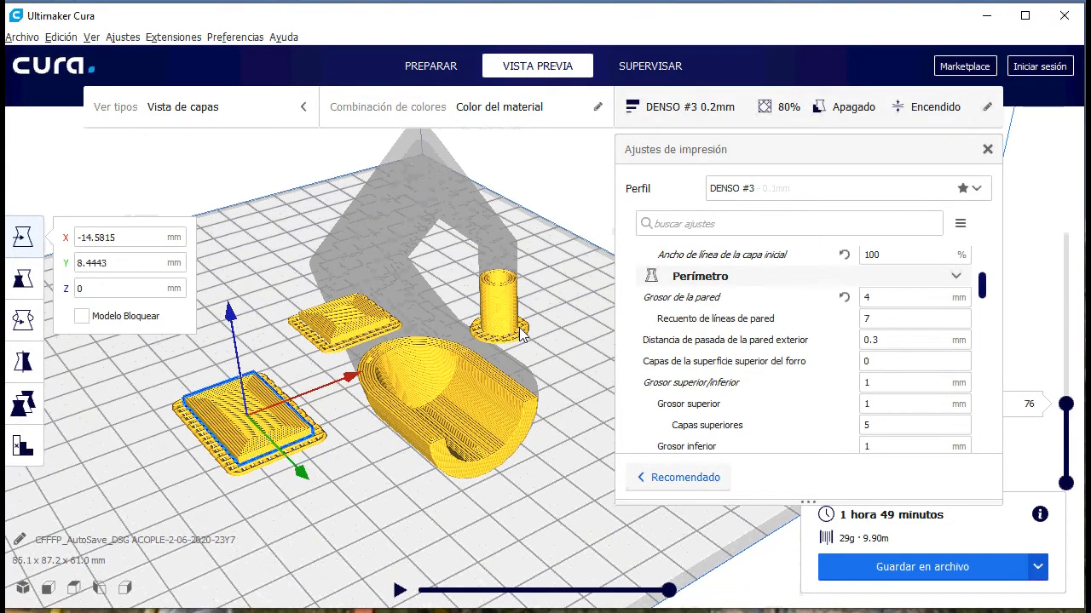
click(335, 337)
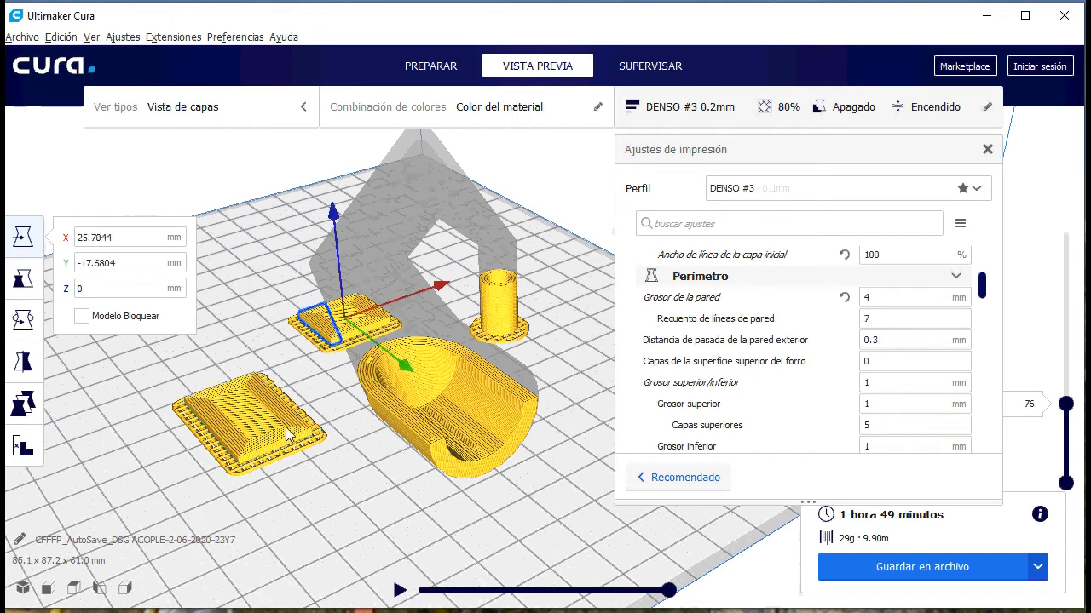
Move the larger plate under the large tube at X 15.0443, Y 45.8729 and the smaller under the small pipe end at X 56.84, Y 10.1976.
click(253, 428)
drag(261, 435, 428, 467)
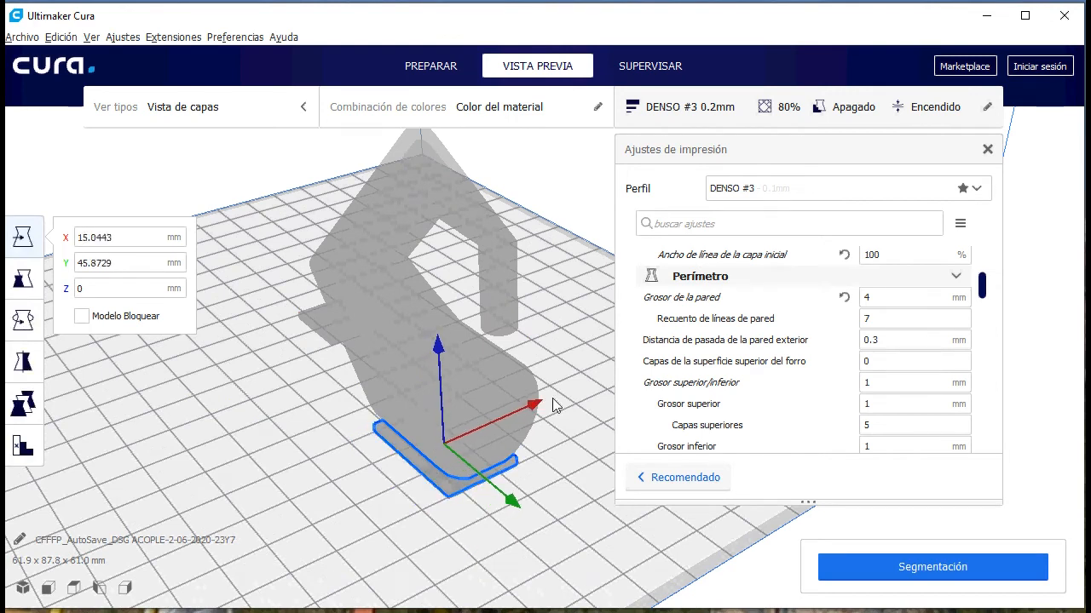
right_drag(555, 402, 353, 404)
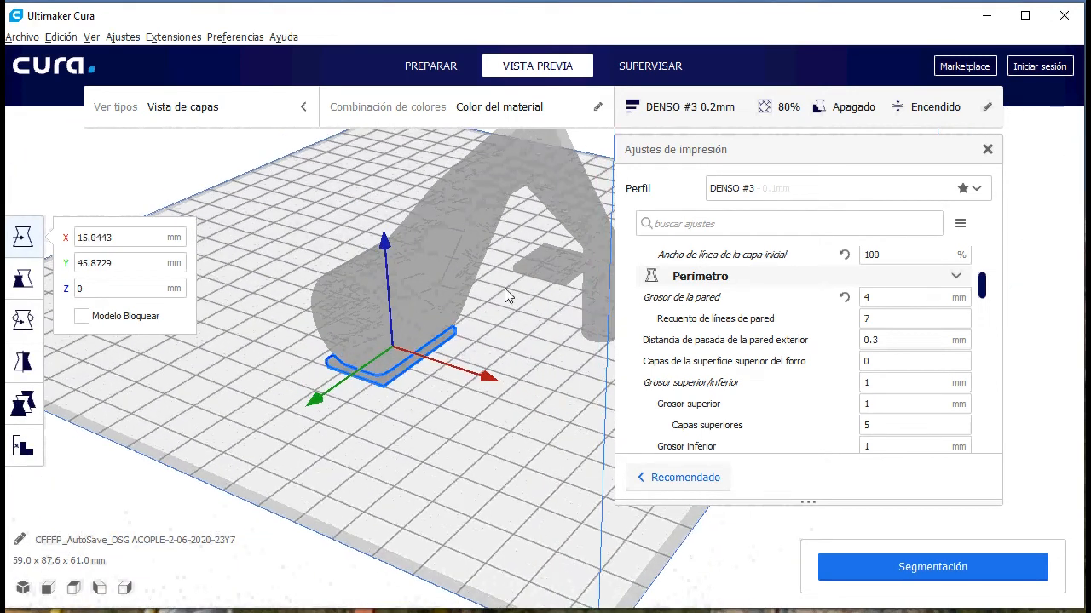
drag(528, 263, 573, 340)
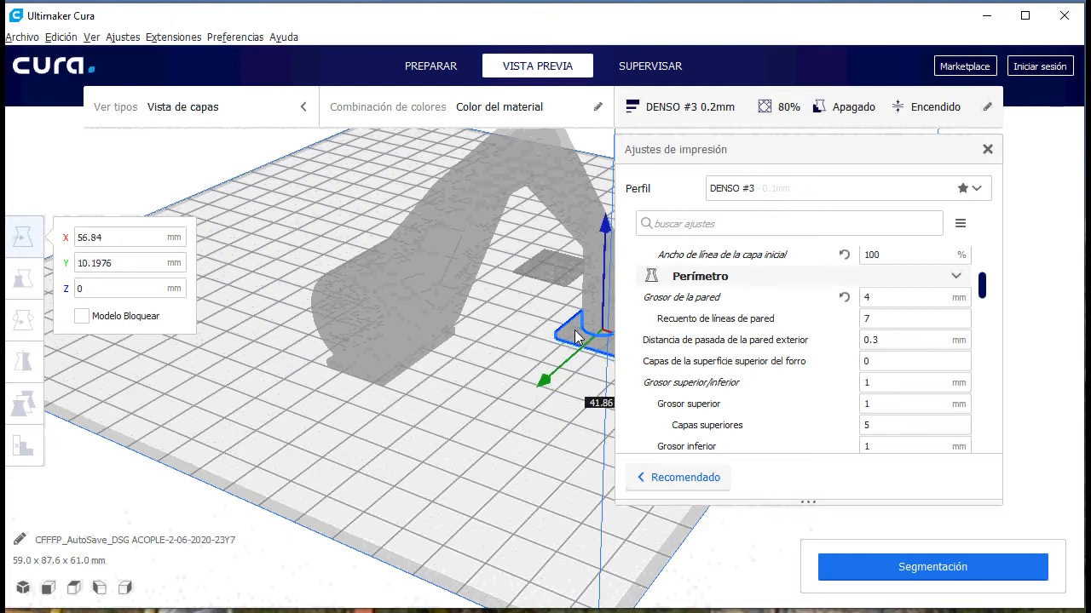
right_drag(471, 336, 470, 359)
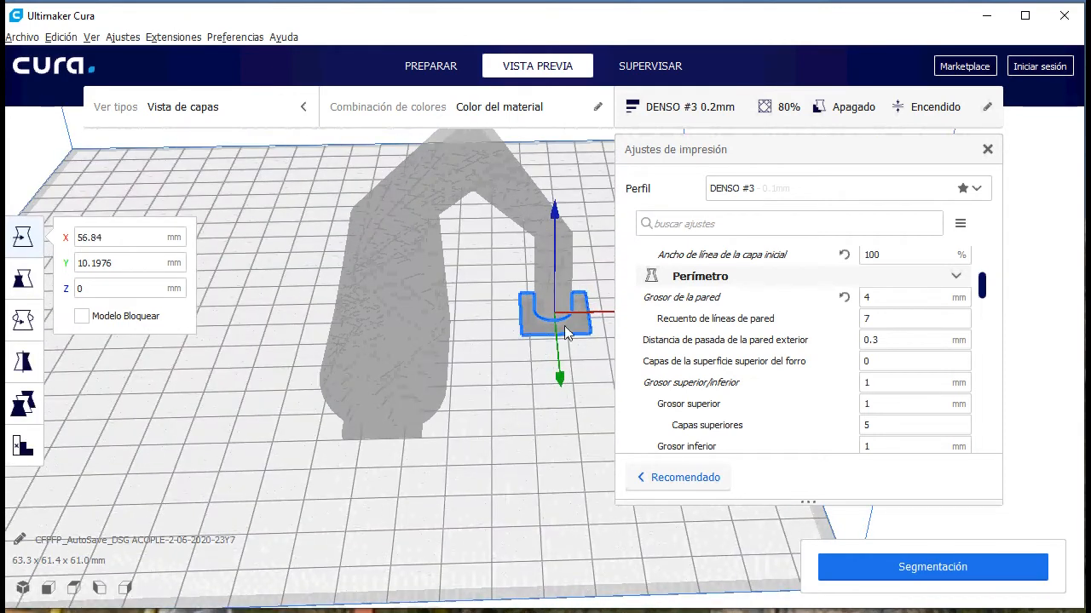
mouse_move(566, 332)
right_down()
mouse_move(487, 397)
mouse_move(581, 330)
right_up()
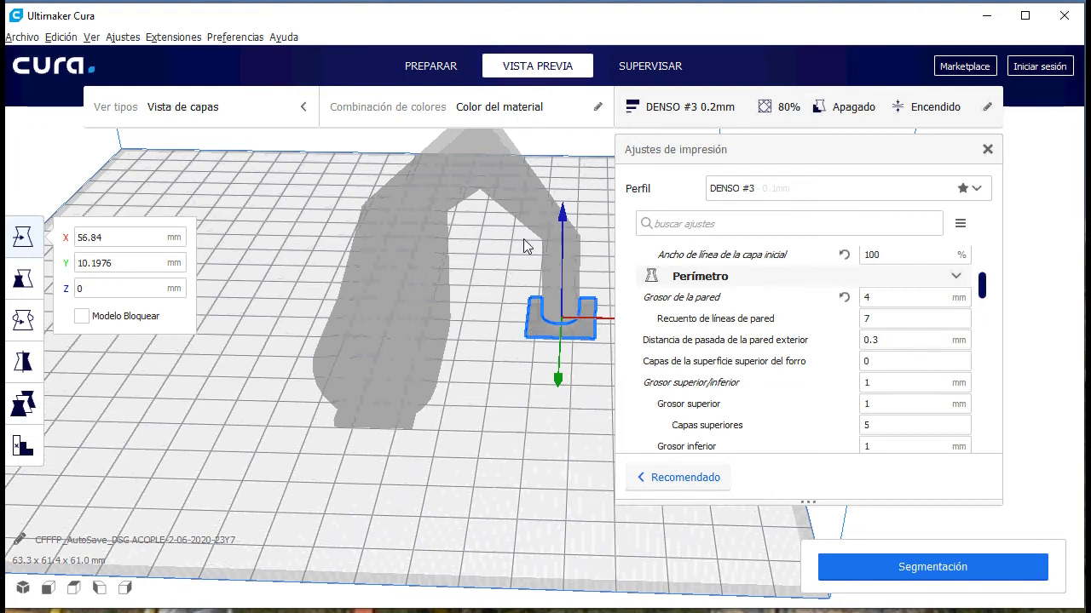
right_drag(516, 279, 570, 321)
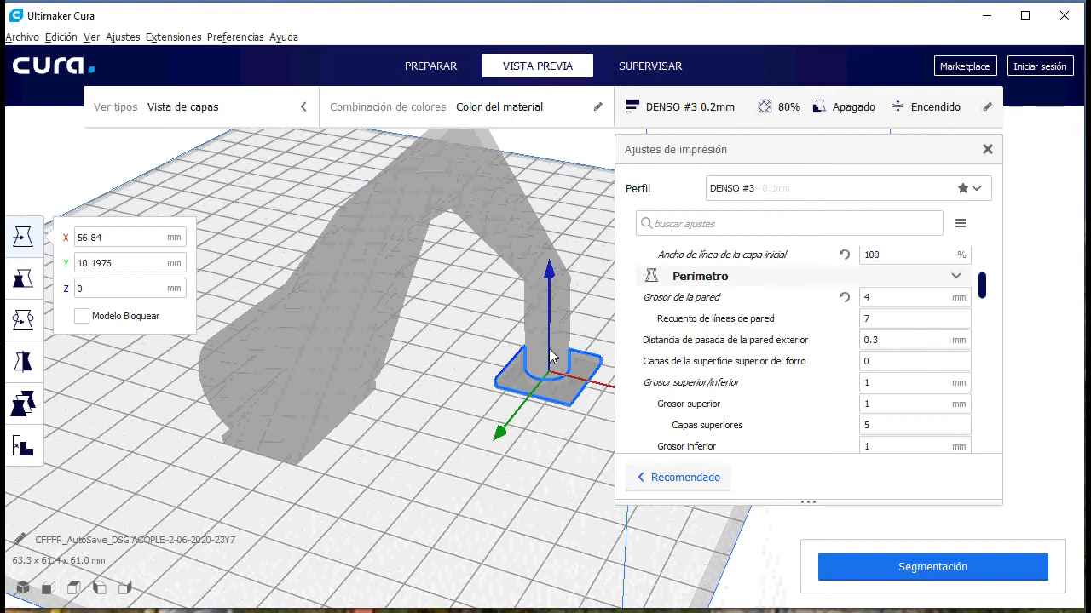
Slice the rearranged models and inspect the plates beneath both pipe ends at layer 59.
drag(987, 288, 982, 331)
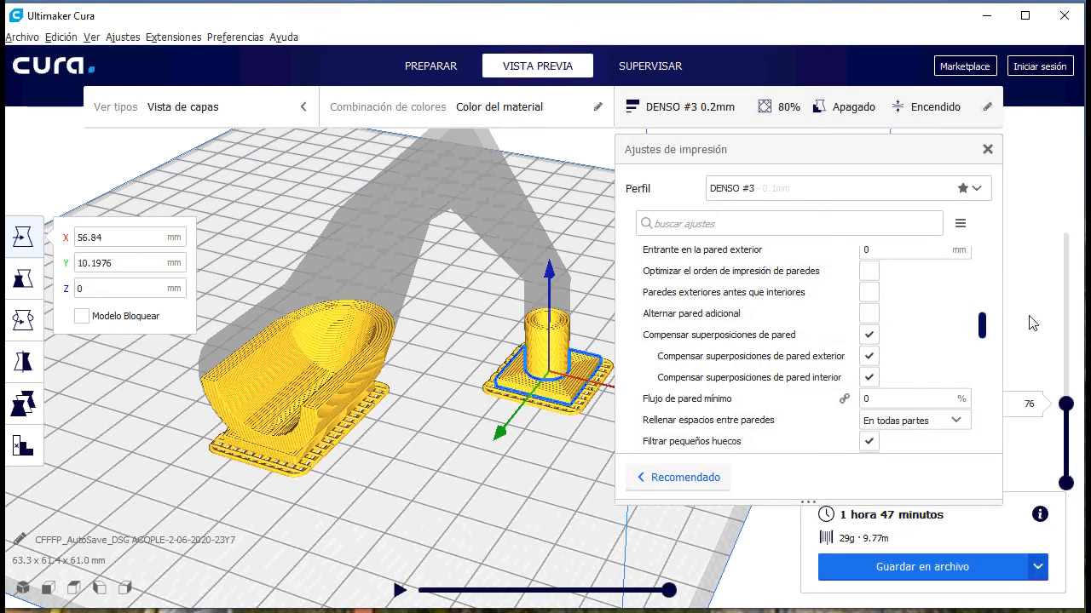
mouse_move(1065, 407)
mouse_down()
mouse_move(1065, 465)
mouse_move(1069, 421)
mouse_up()
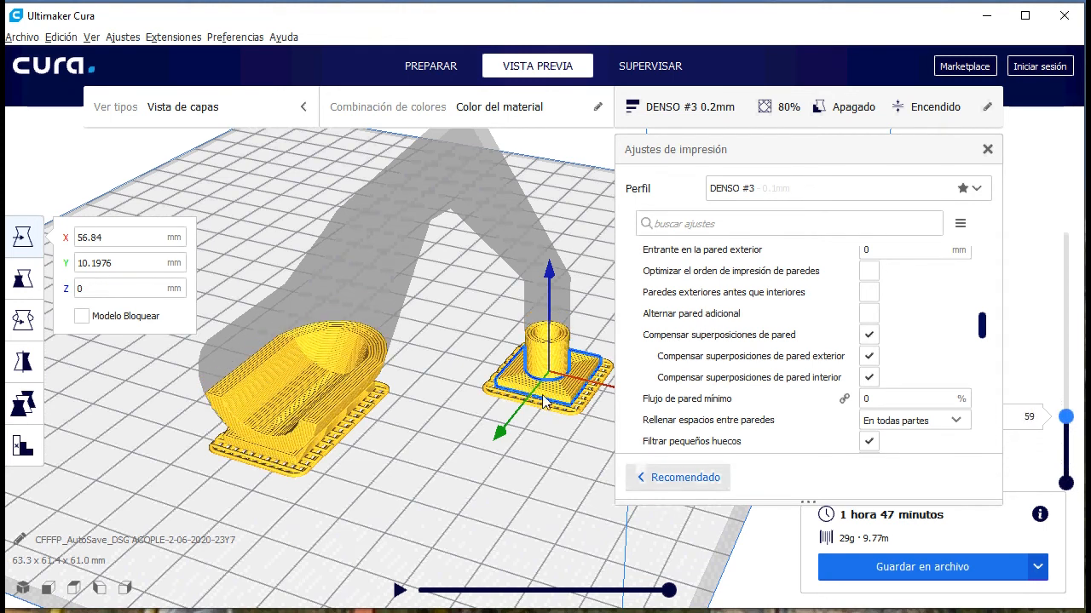
click(520, 387)
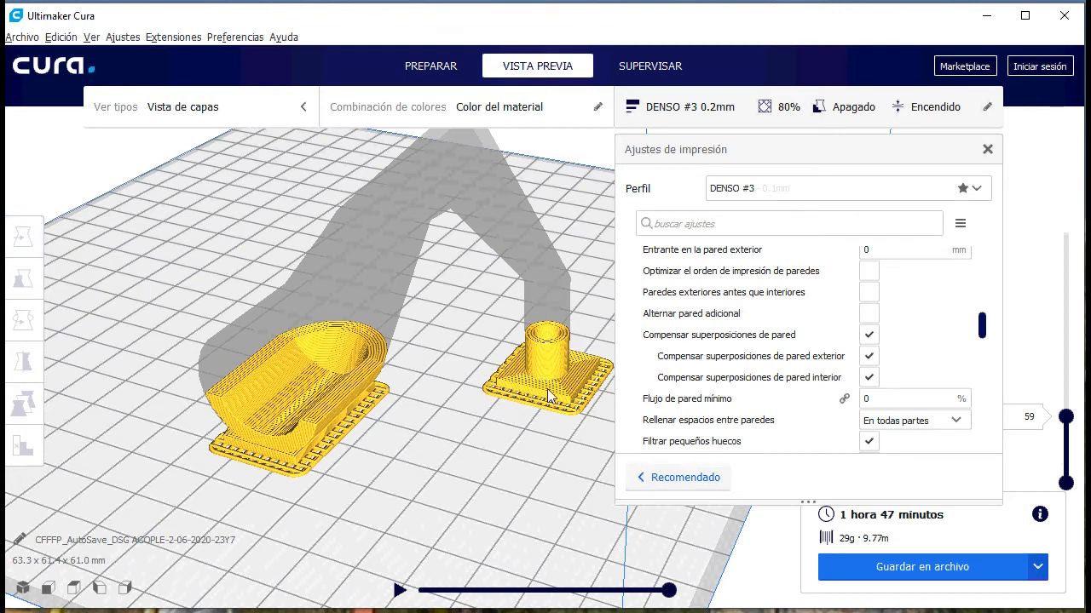
click(353, 397)
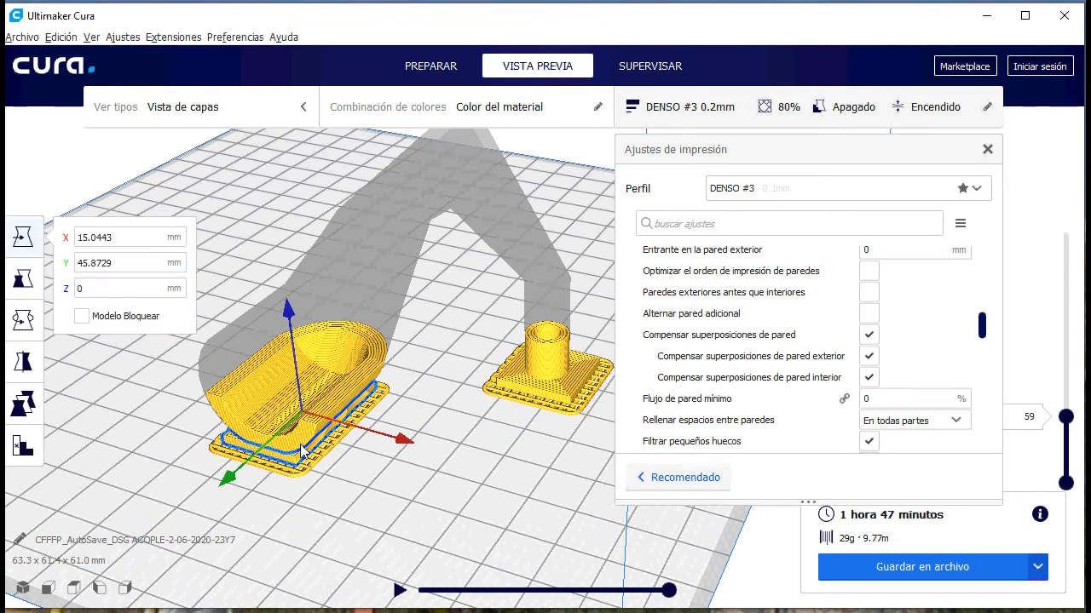
click(545, 401)
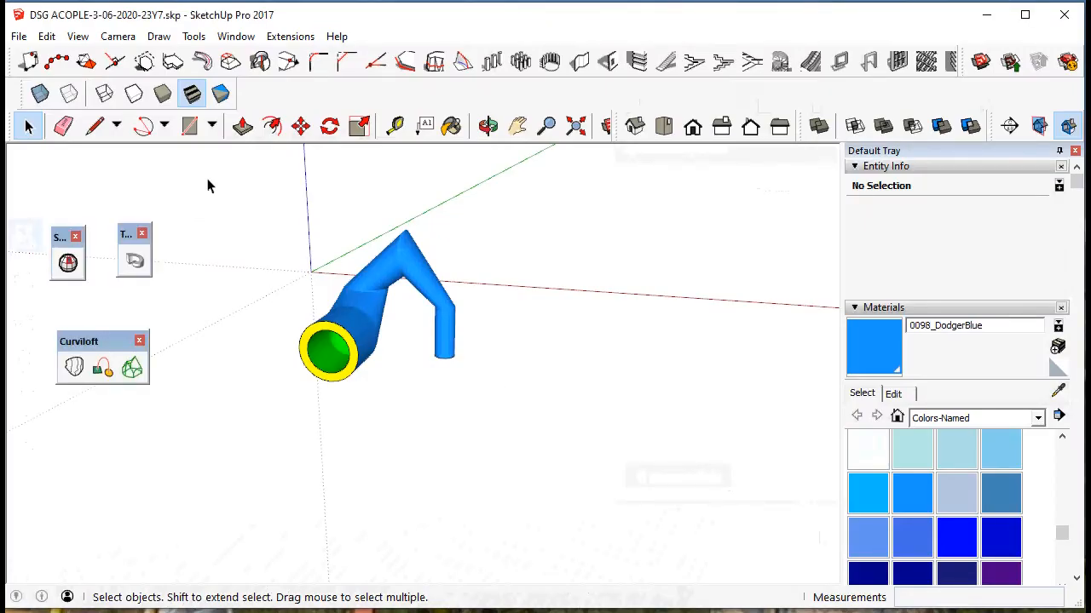
Switch to SketchUp and draw a rectangle of about 13 mm by 52 mm beside the small pipe end.
click(189, 126)
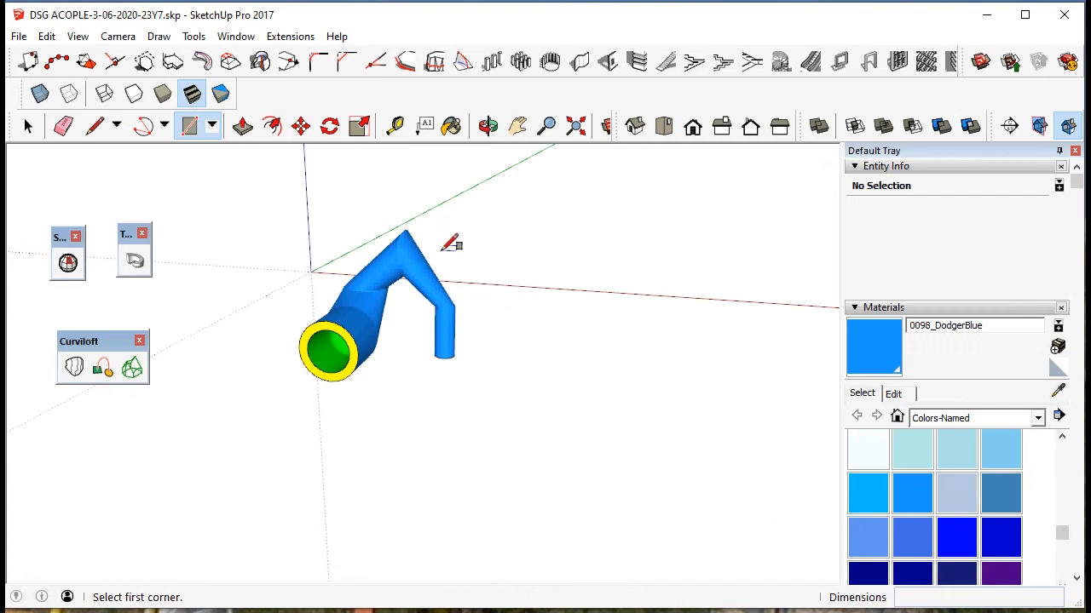
click(514, 362)
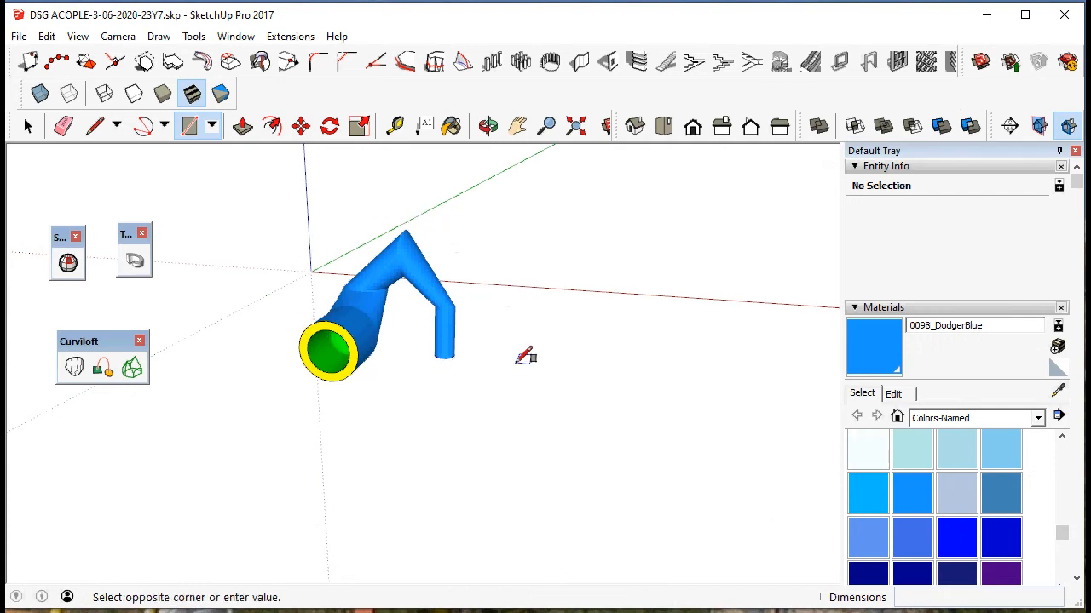
click(463, 410)
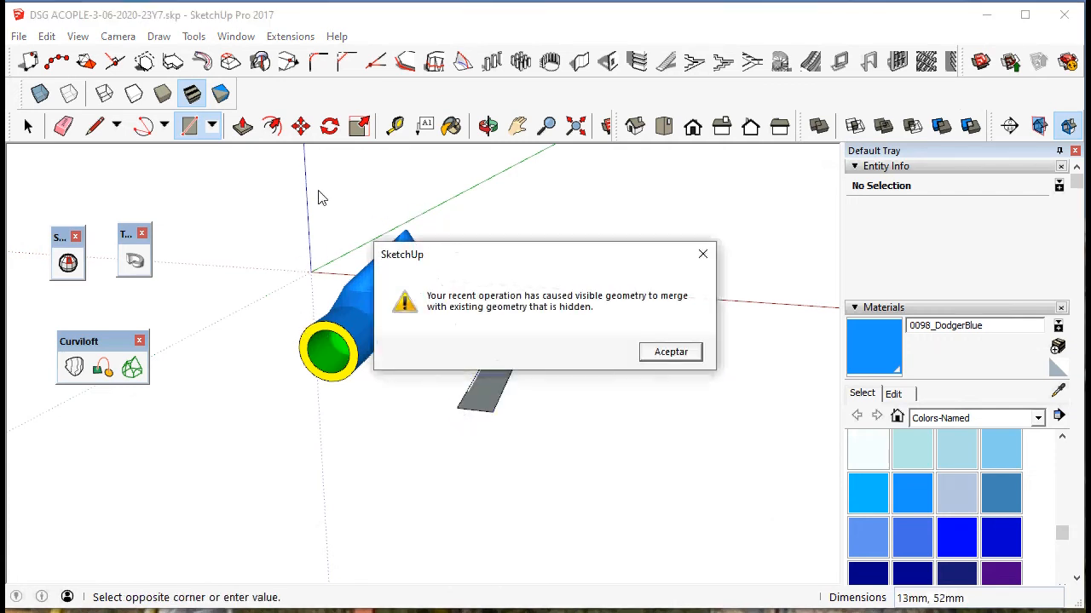
Dismiss the merge warning and extrude the narrow rectangle beside the small pipe end by 5 mm.
click(671, 351)
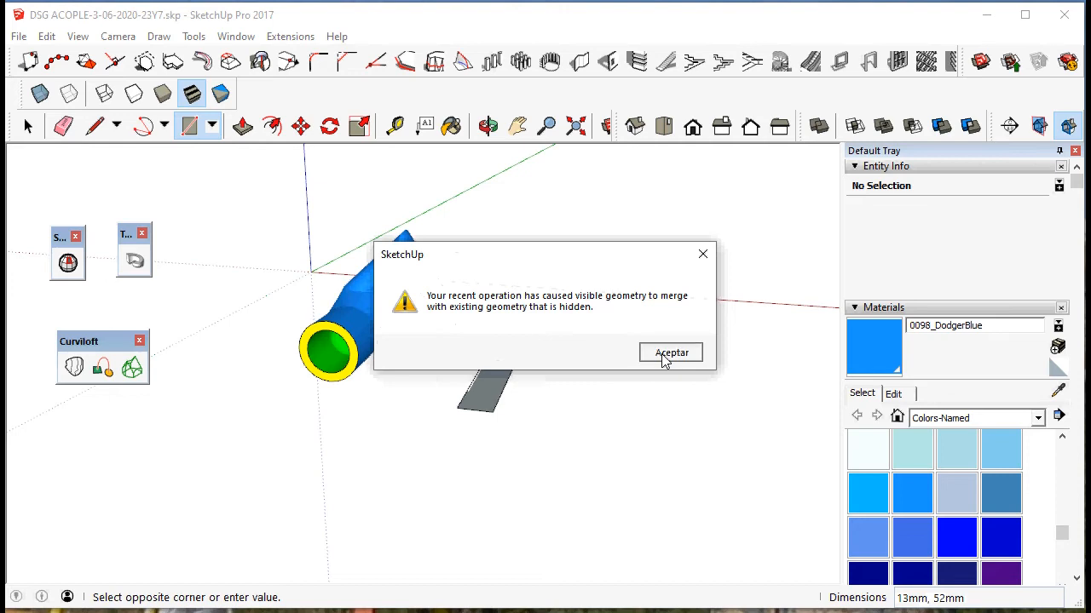
click(243, 126)
click(497, 378)
click(503, 372)
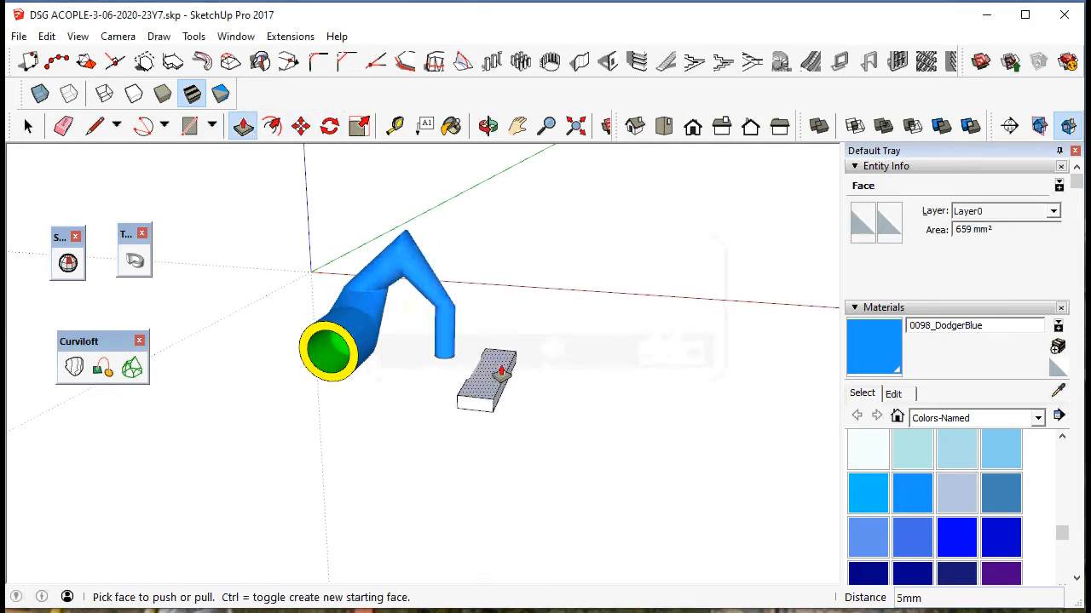
middle_drag(503, 373, 622, 409)
scroll(506, 384, up, 5)
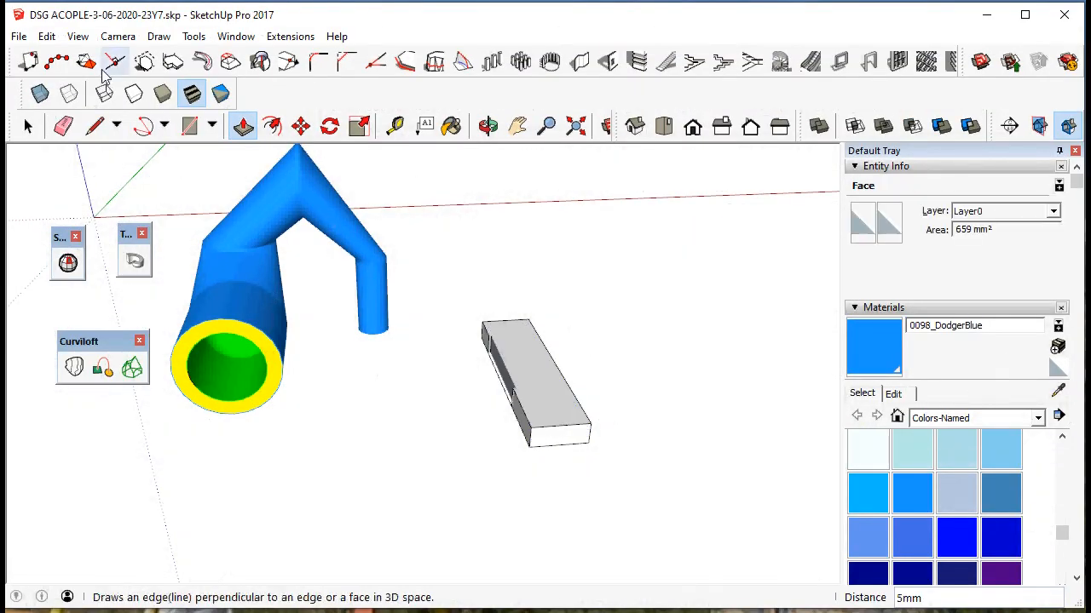
Undo the extrusion and the narrow rectangle beside the small pipe end.
click(47, 35)
click(53, 55)
click(47, 36)
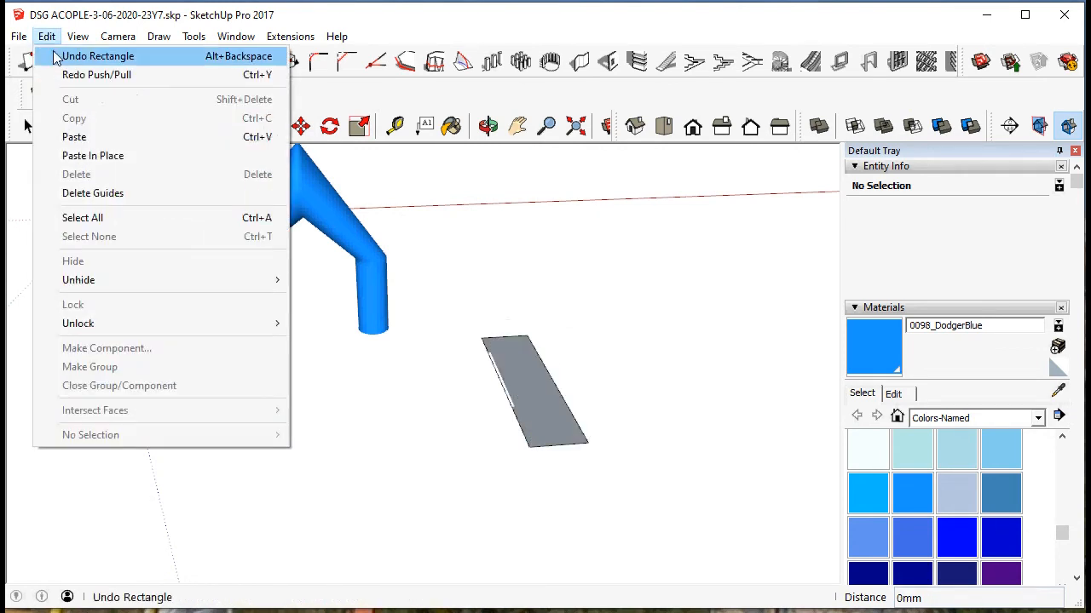
click(54, 56)
Try drawing a rectangle freehand at the small pipe end, and undo it.
click(190, 126)
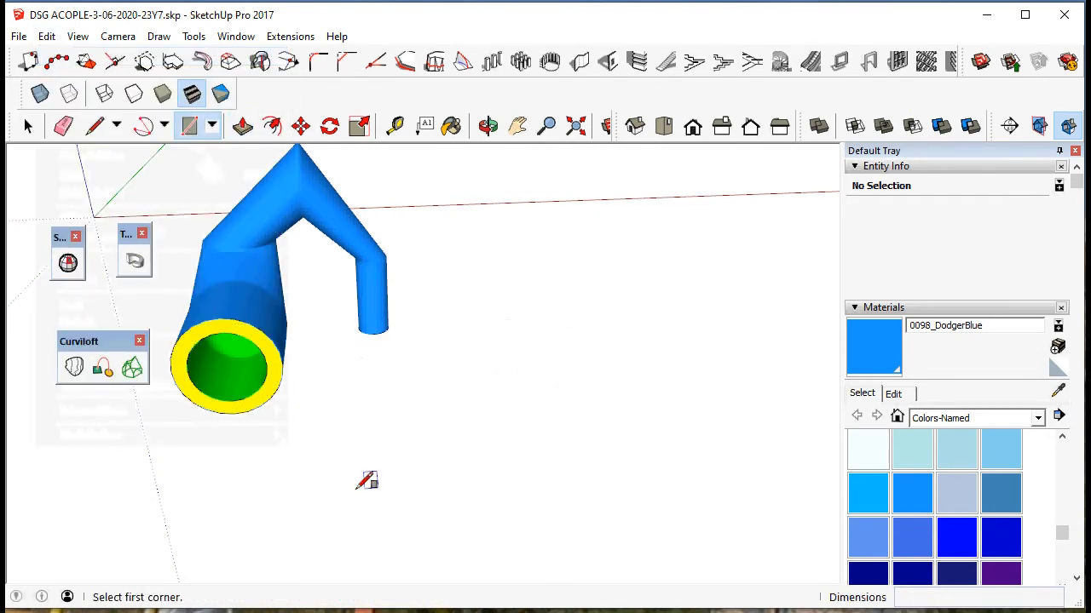
middle_drag(294, 450, 370, 513)
click(300, 300)
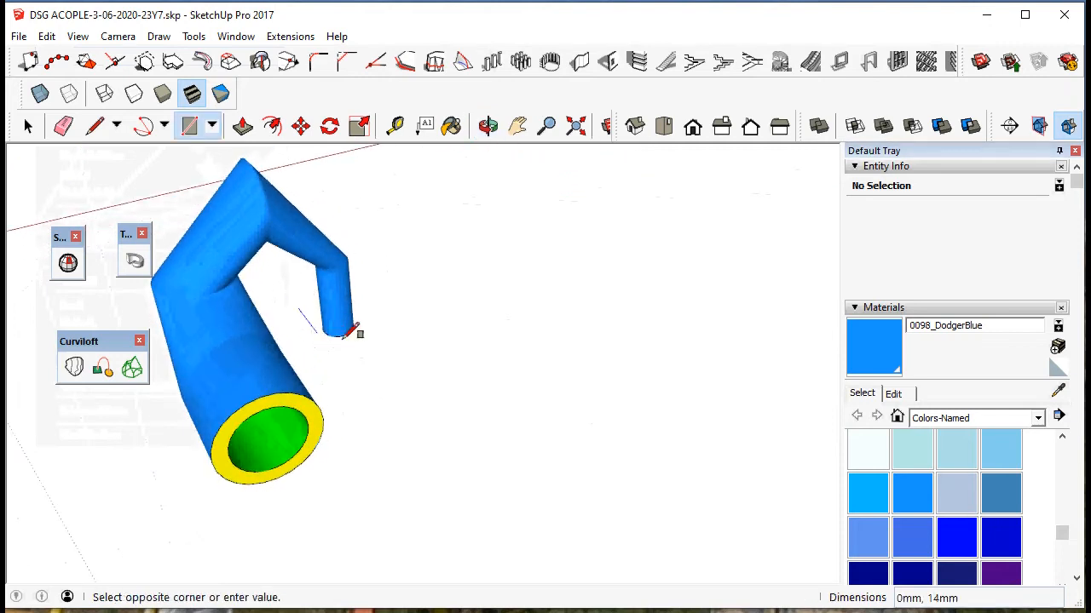
click(390, 350)
middle_drag(407, 355, 223, 382)
click(47, 35)
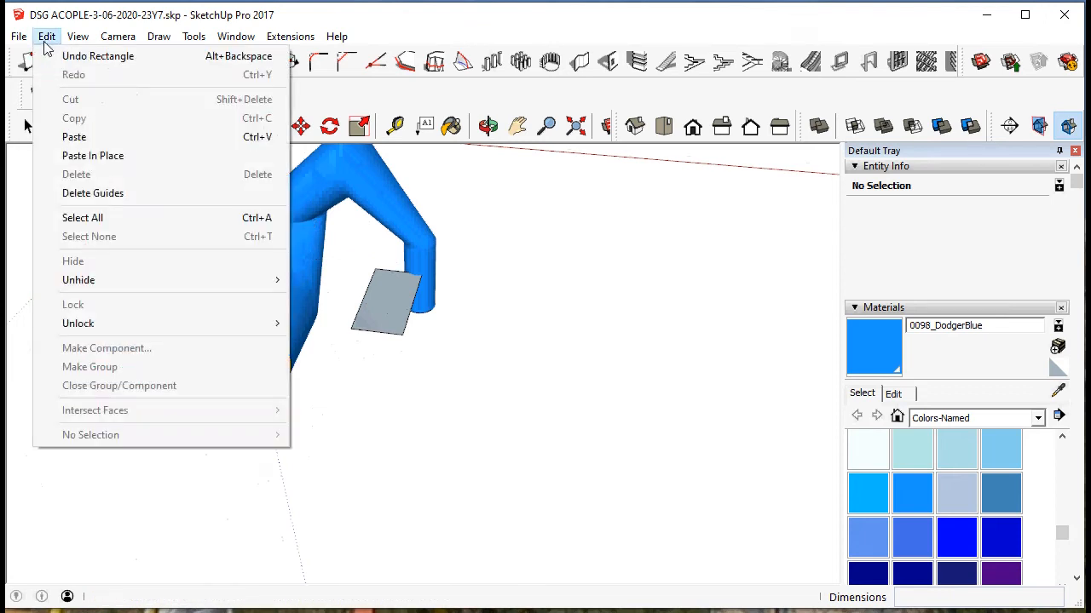
click(77, 53)
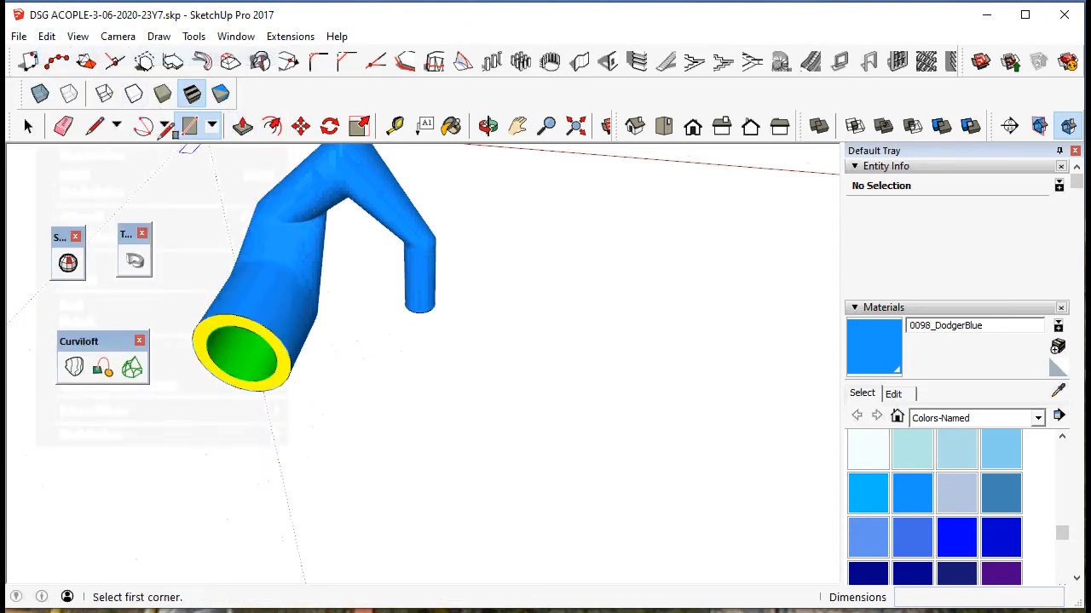
Draw a square of about 20 mm by 20 mm beside the small pipe end in the standard Top view.
click(118, 36)
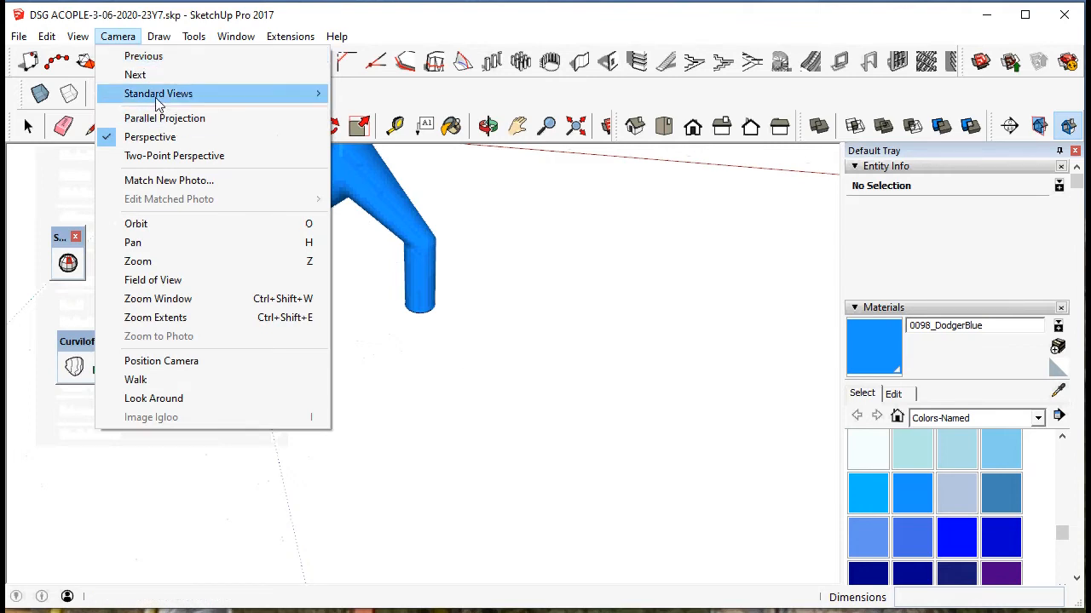
mouse_move(149, 45)
mouse_move(117, 37)
mouse_move(311, 94)
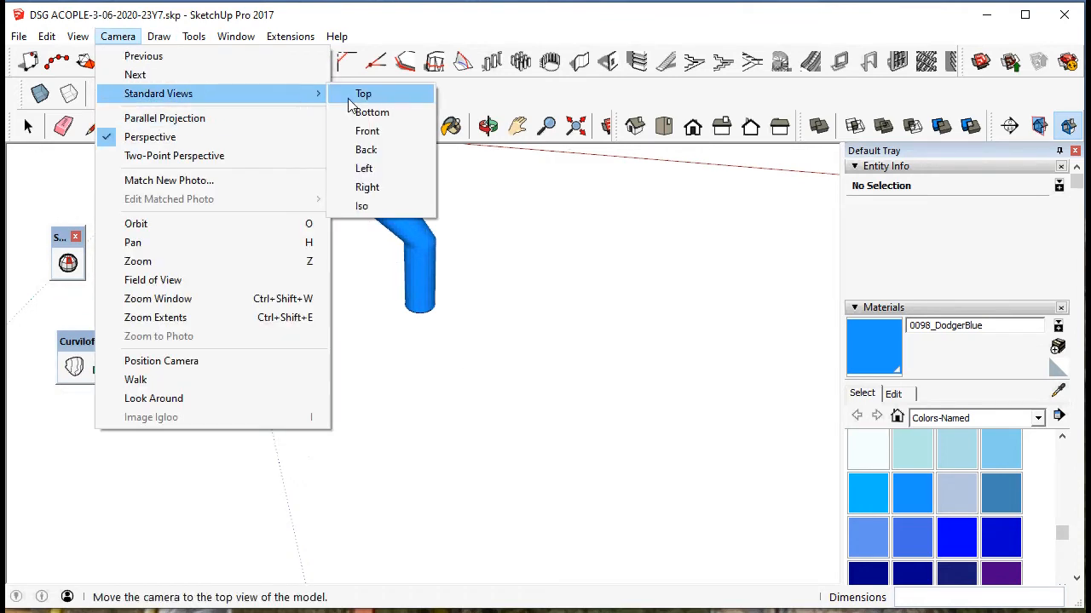
click(388, 96)
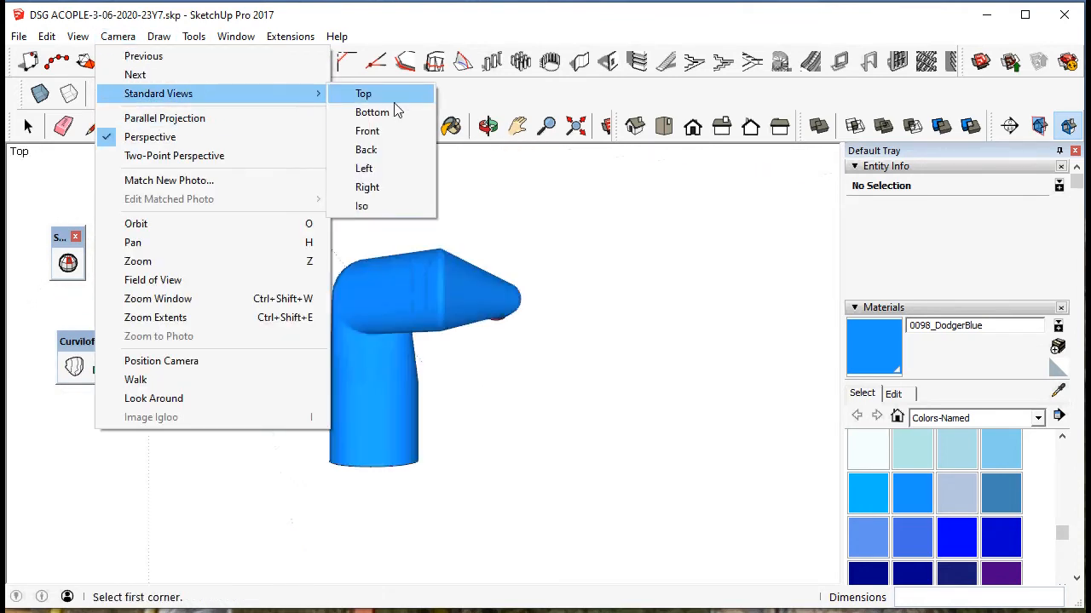
click(556, 294)
click(620, 358)
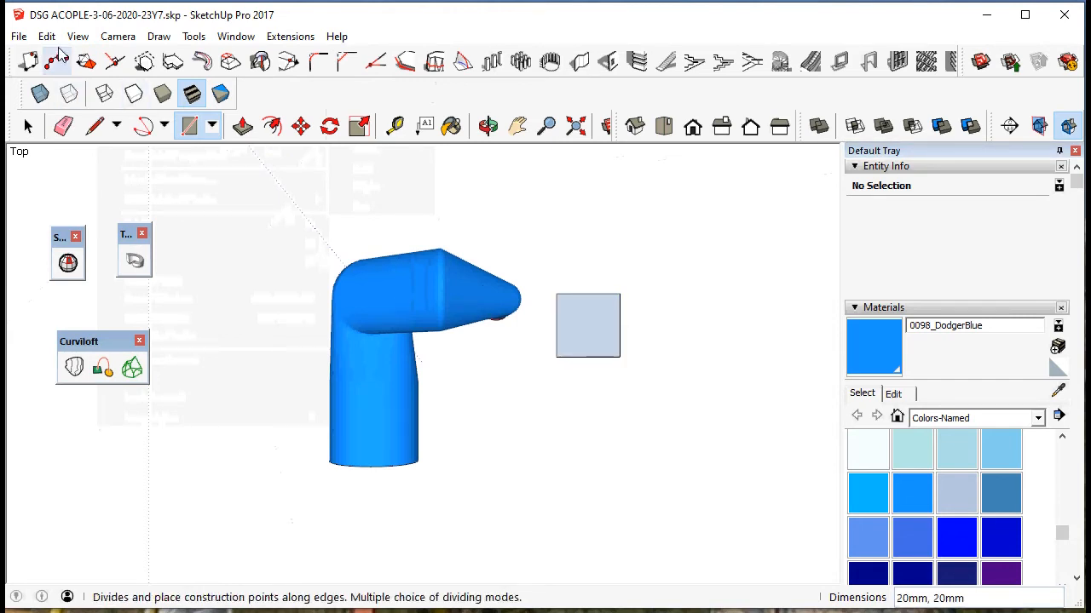
Extrude the square beside the small pipe end upward by 2 mm to form a support plate.
middle_drag(409, 440, 305, 348)
click(243, 126)
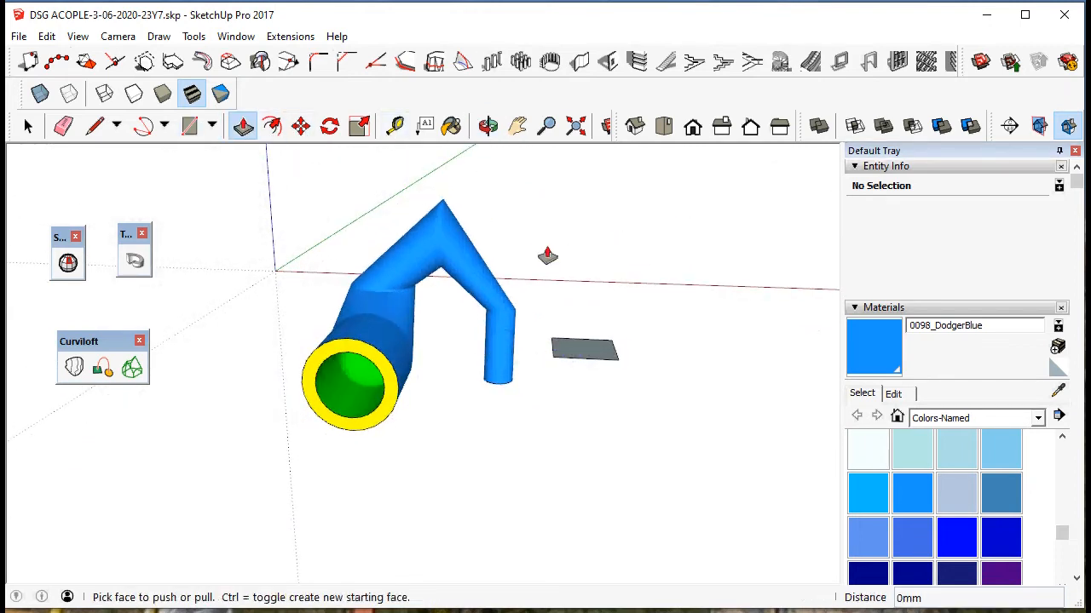
click(599, 356)
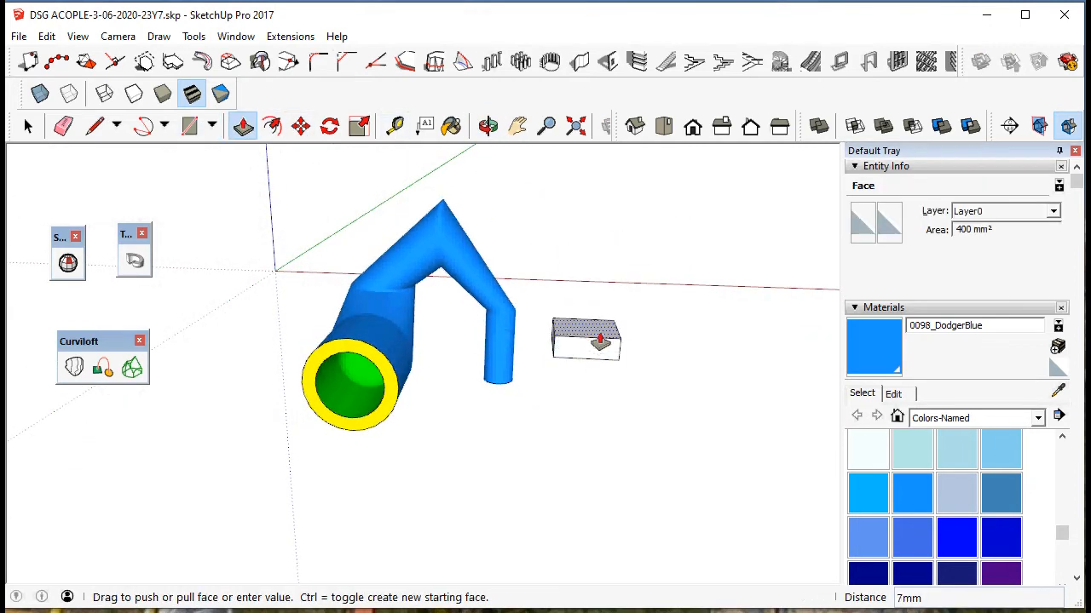
click(599, 343)
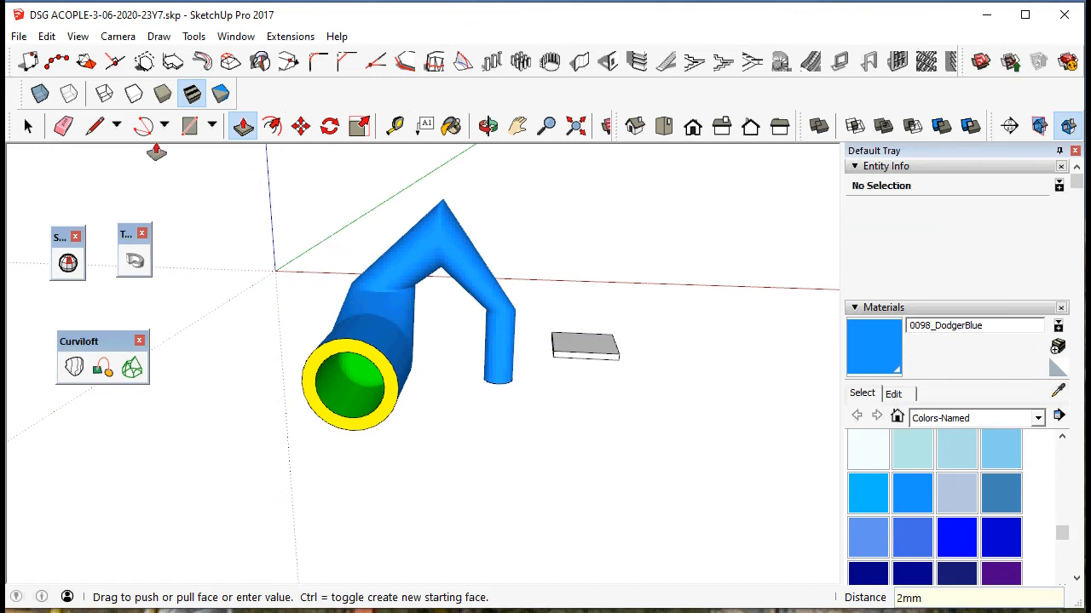
click(25, 127)
click(25, 126)
Inspect the new plate and the coupling from low down and in the standard Front view.
middle_drag(507, 419, 506, 312)
click(77, 36)
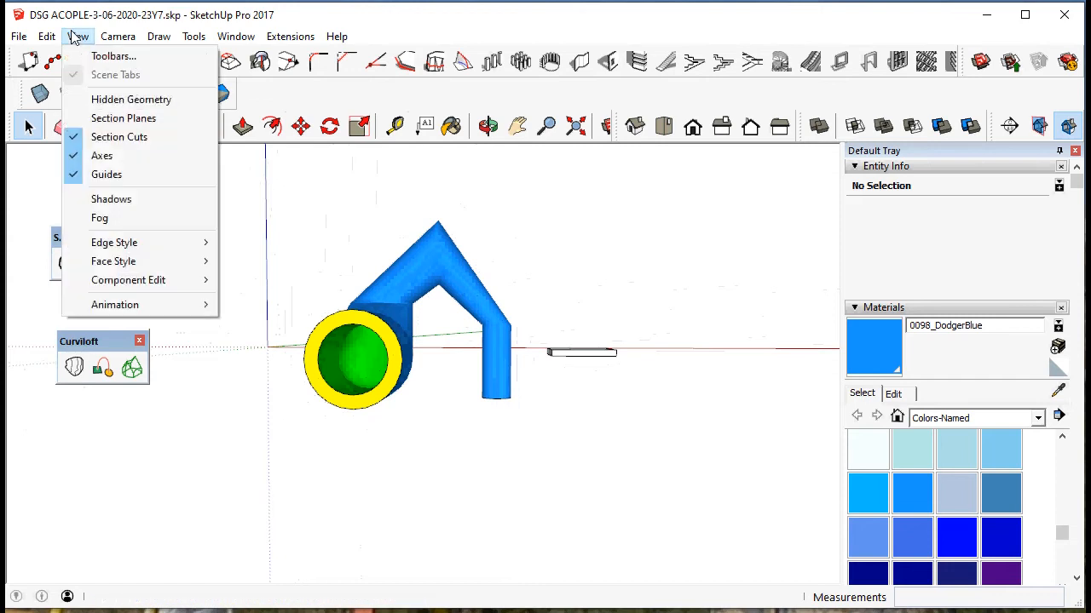
mouse_move(117, 36)
mouse_move(256, 94)
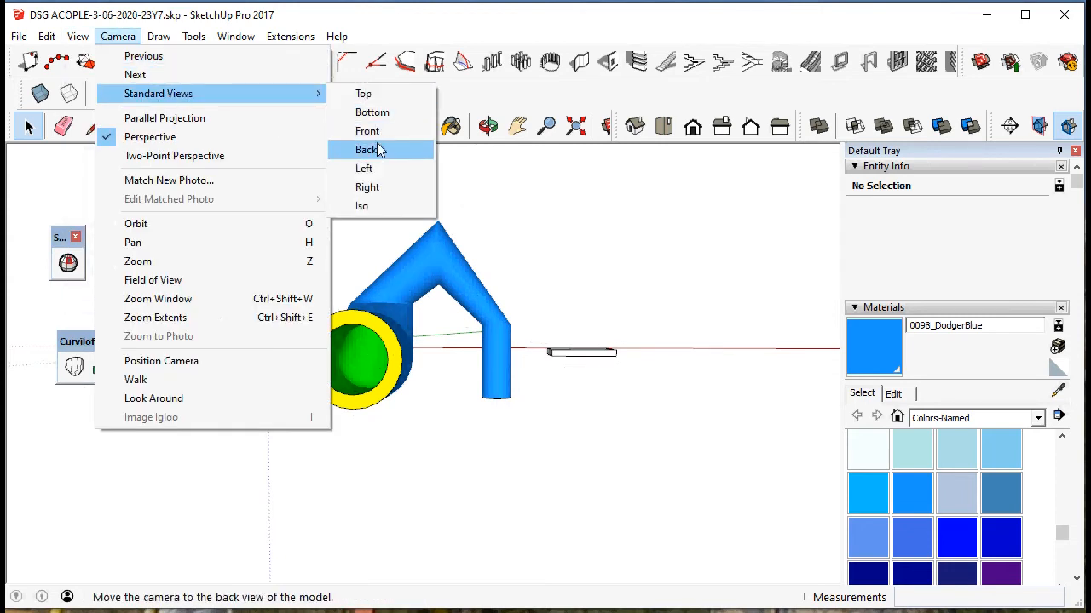
click(369, 131)
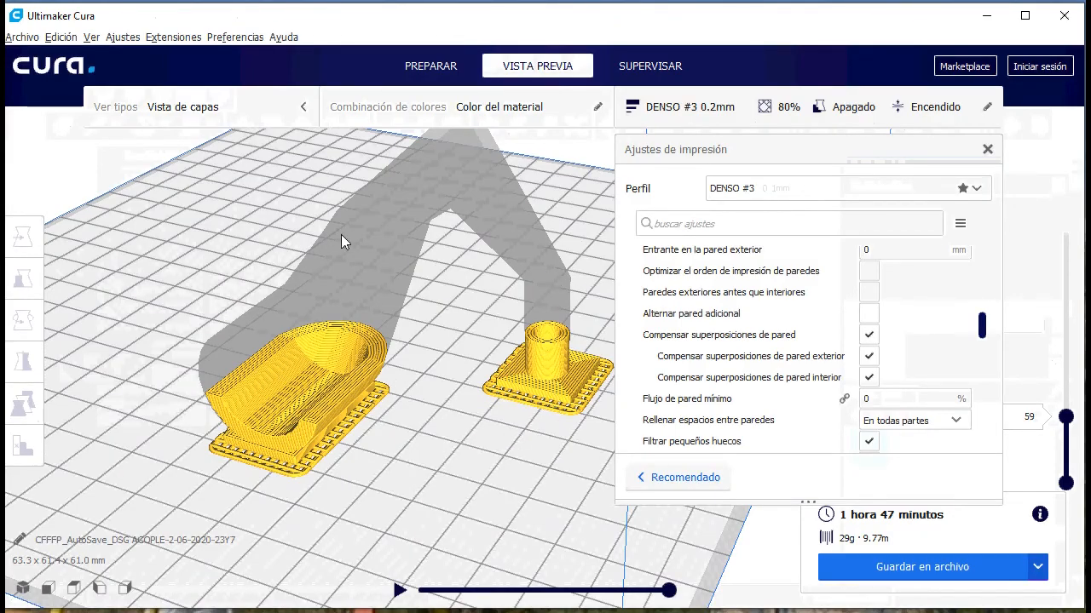
Switch to Ultimaker Cura and look through the model files in the ACOPLEBOMBA folder without opening one.
click(26, 38)
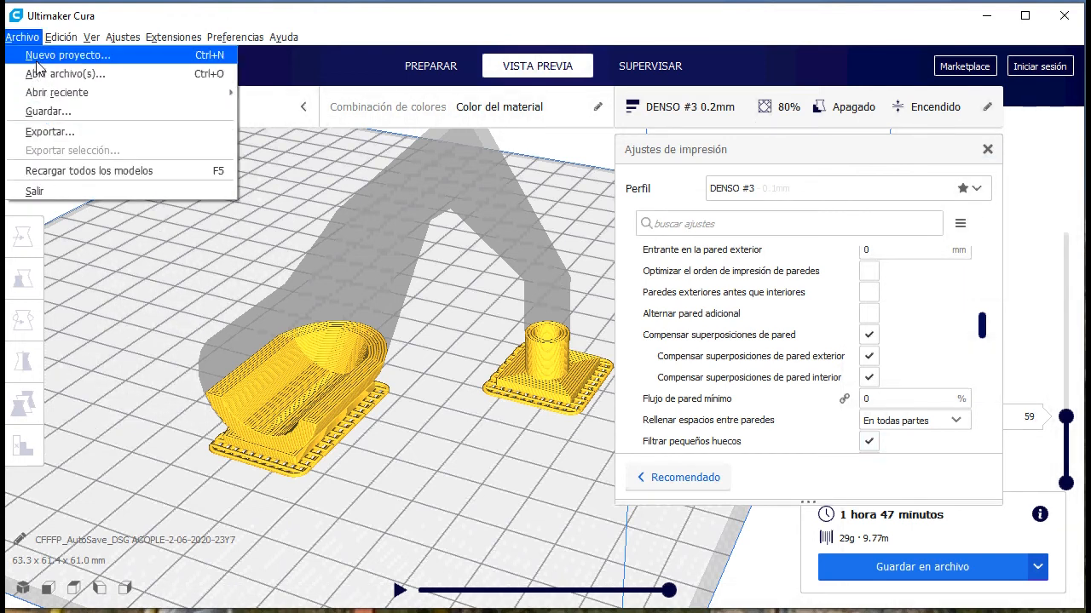
click(52, 73)
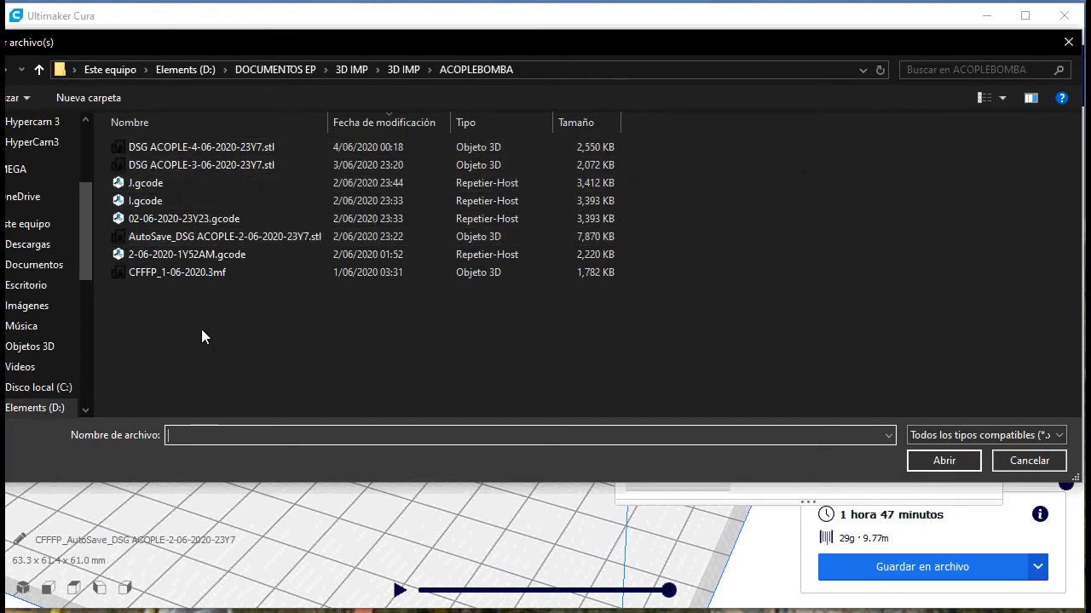
click(1025, 460)
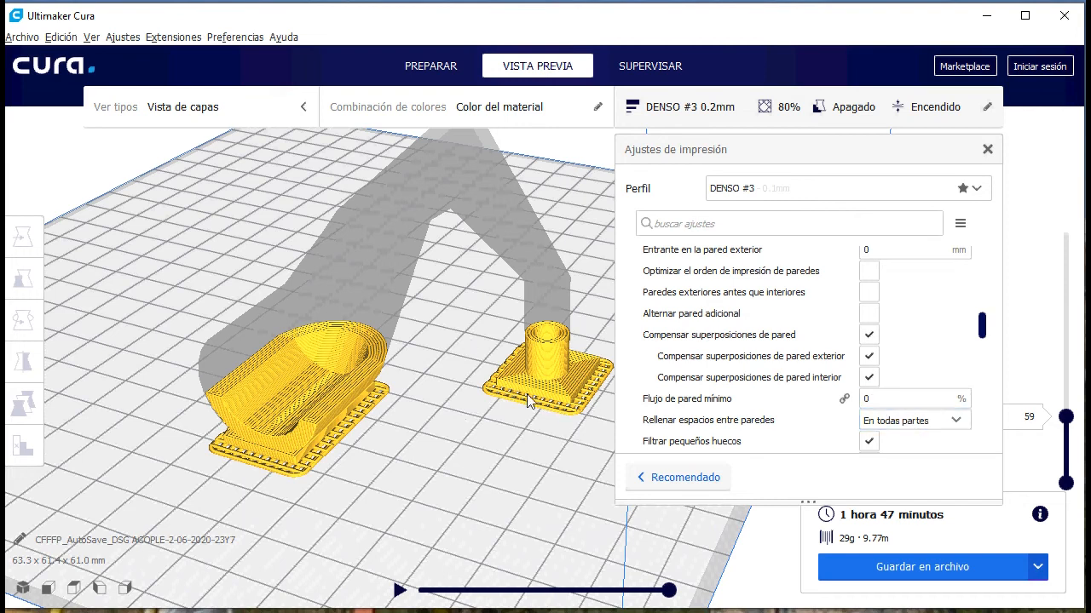
Lower the layer preview to layer 1 to examine the bases under both pipe ends.
mouse_move(347, 467)
right_down()
mouse_move(381, 450)
mouse_move(385, 419)
mouse_move(337, 481)
right_up()
scroll(336, 480, up, 2)
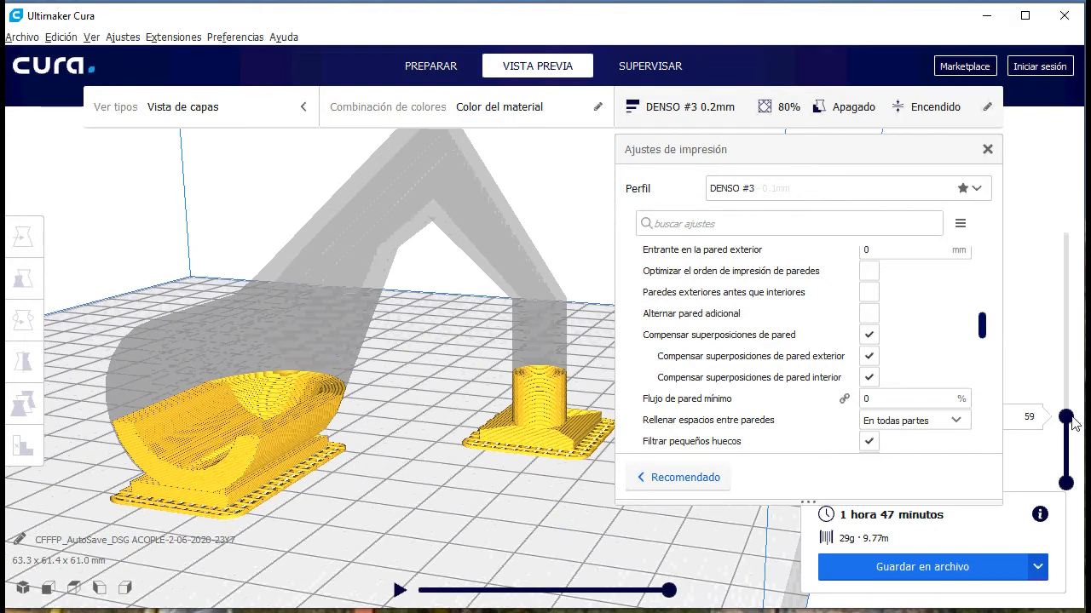
drag(1066, 416, 1072, 482)
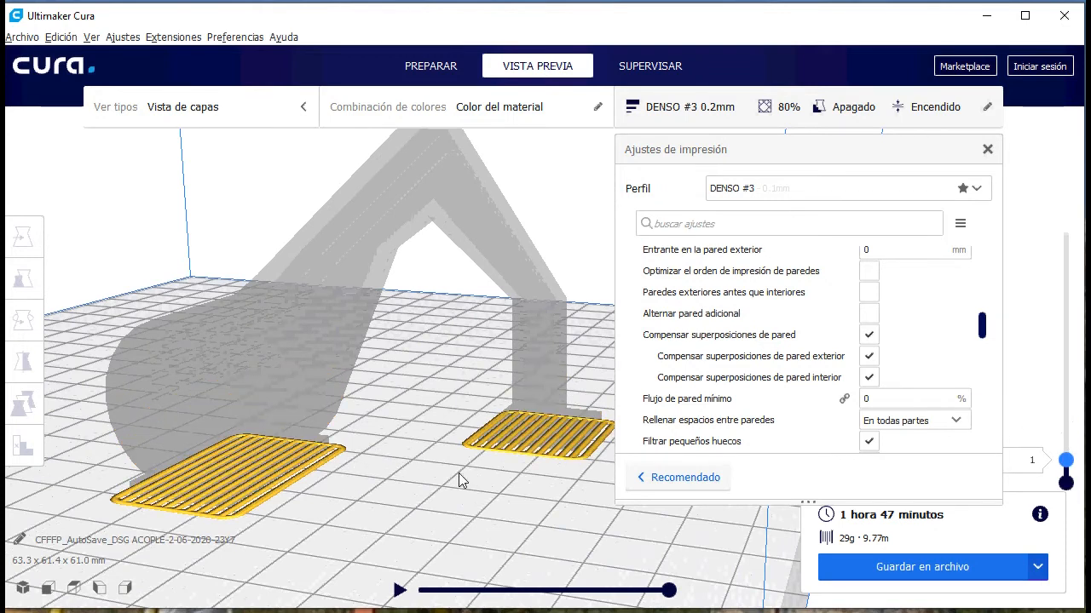
Advance the layer preview one layer at a time to layer 13 to examine the support plates under both pipe ends.
key(Up)
key(Up)
key(Up)
key(Up)
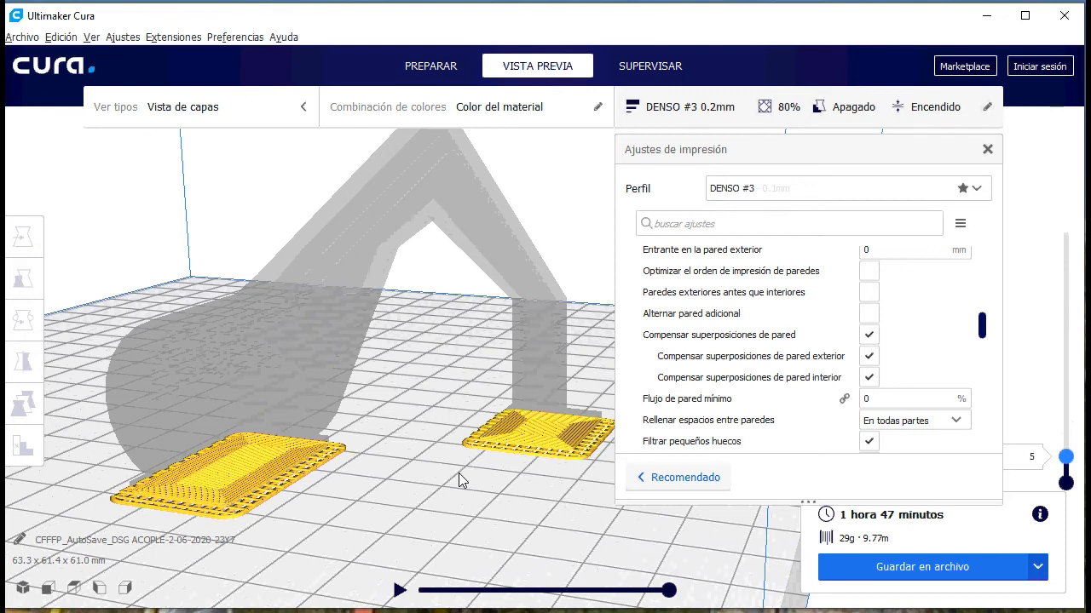
key(Up)
key(Up)
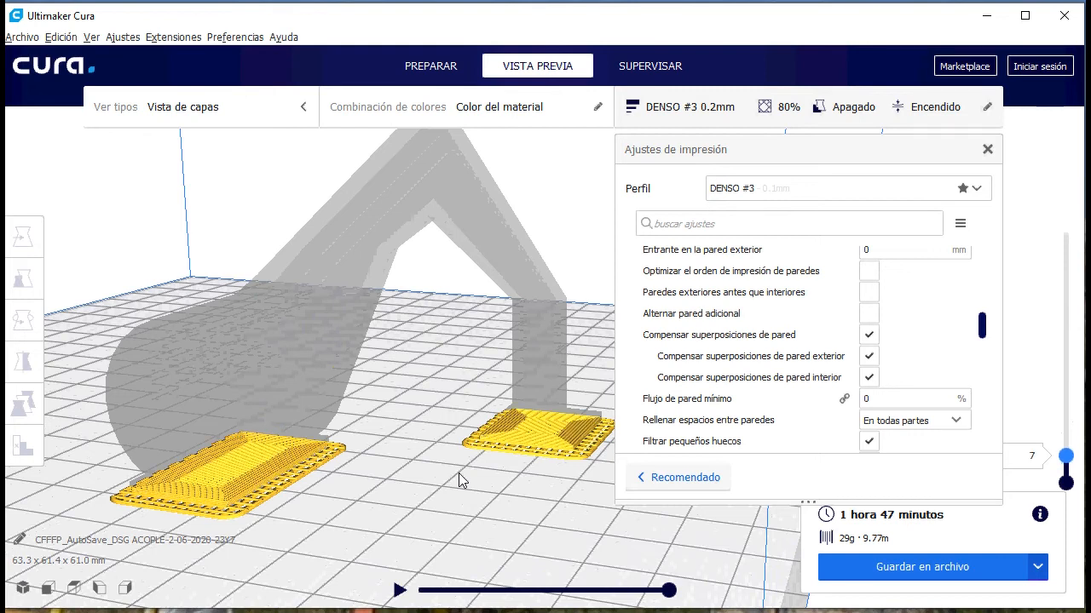
key(Up)
key(Up)
key(Up)
key(Up)
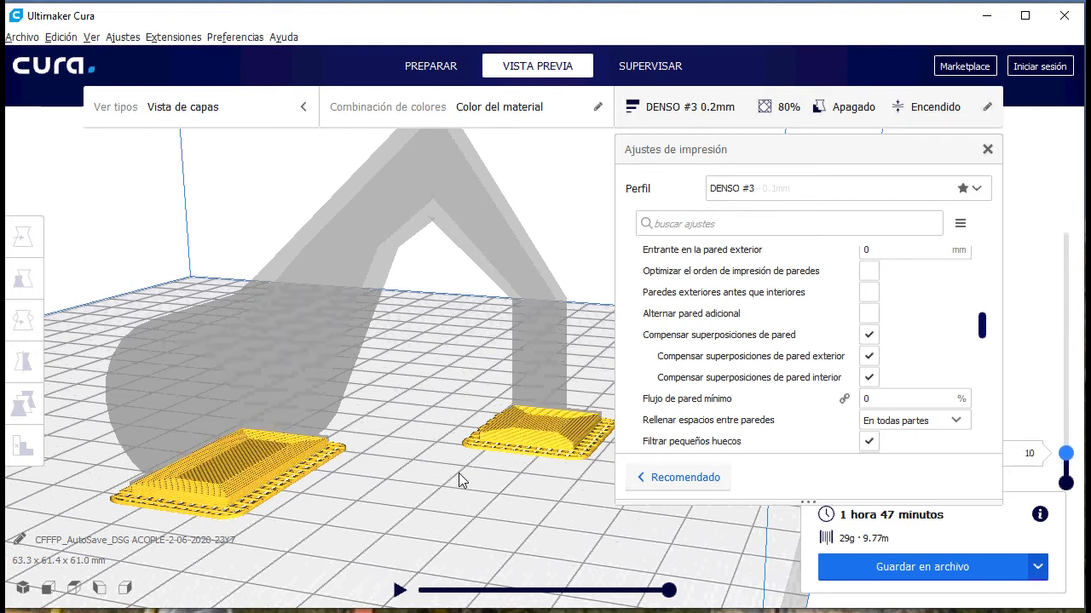
key(Up)
key(Up)
key(Up)
key(Up)
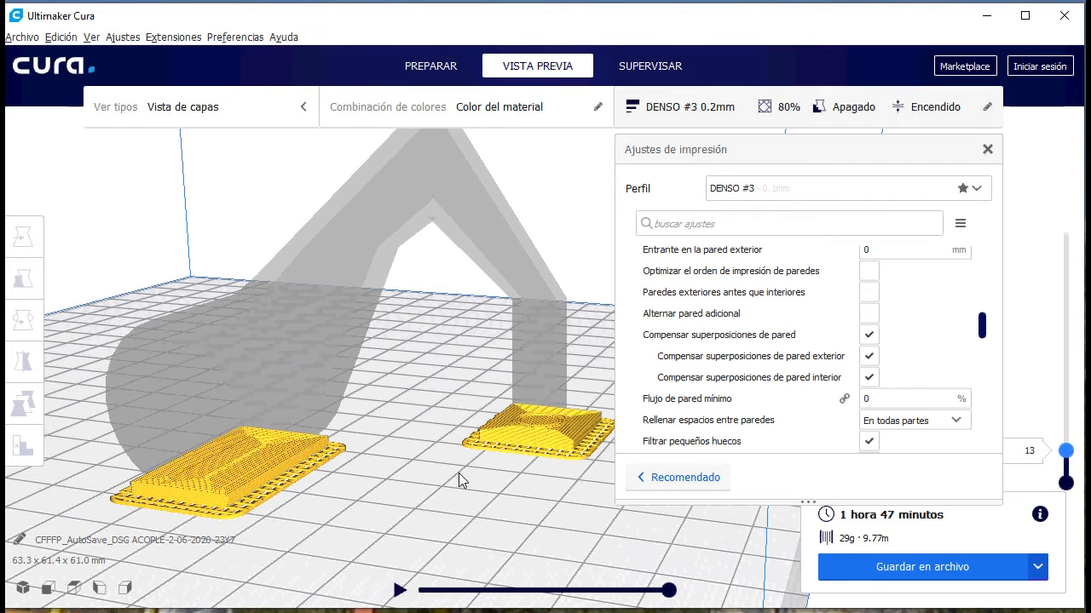
Raise the layer preview to layer 248 to examine how both pipe ends build up and join at the bend.
key(Up)
key(Up)
key(Up)
key(Up)
key(Up)
key(Up)
key(Up)
key(Up)
key(Up)
key(Up)
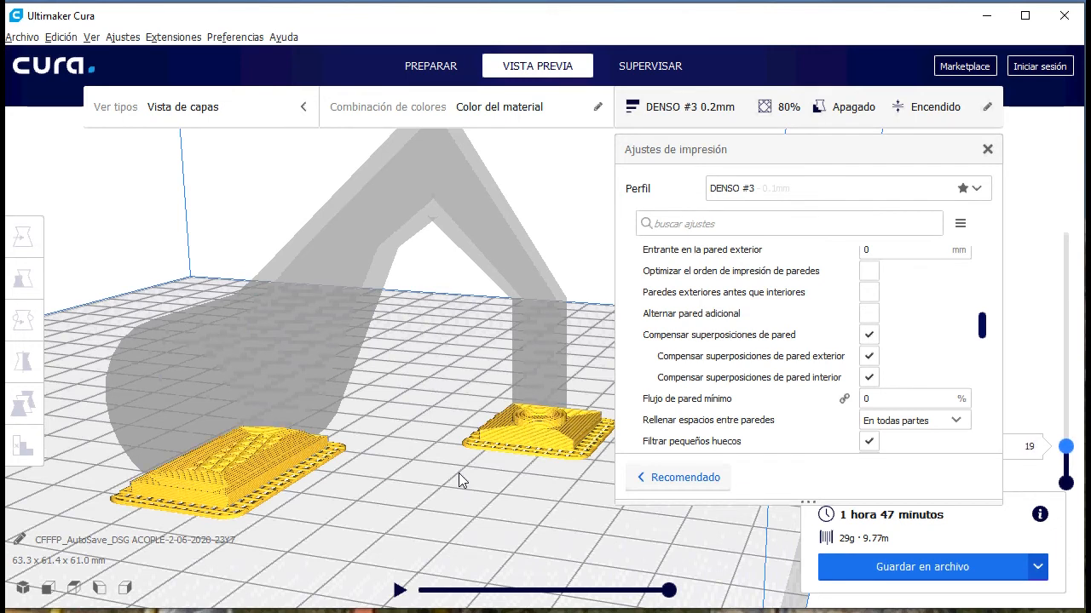
key(Up)
key(Up)
key(Up)
key(Up)
key(Up)
key(Up)
key(Up)
key(Up)
key(Up)
key(Up)
key(Up)
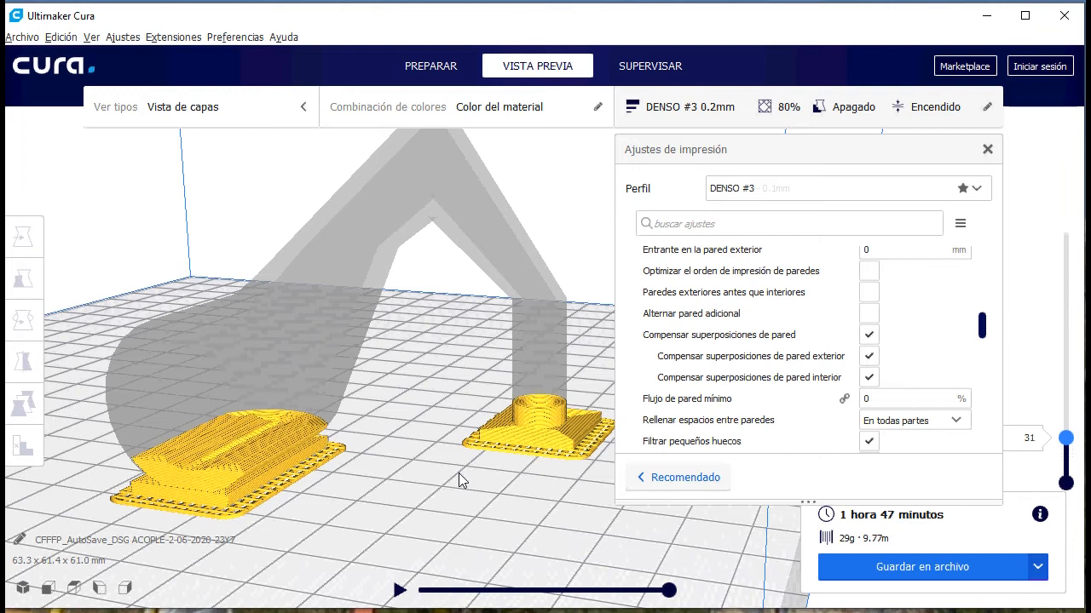
key(Up)
key(Up)
key(Up)
key(Up)
key(Up)
key(Up)
key(Up)
key(Up)
key(Up)
key(Up)
key(Up)
key(Up)
key(Up)
key(Up)
key(Up)
key(Up)
key(Up)
key(Up)
key(Up)
key(Up)
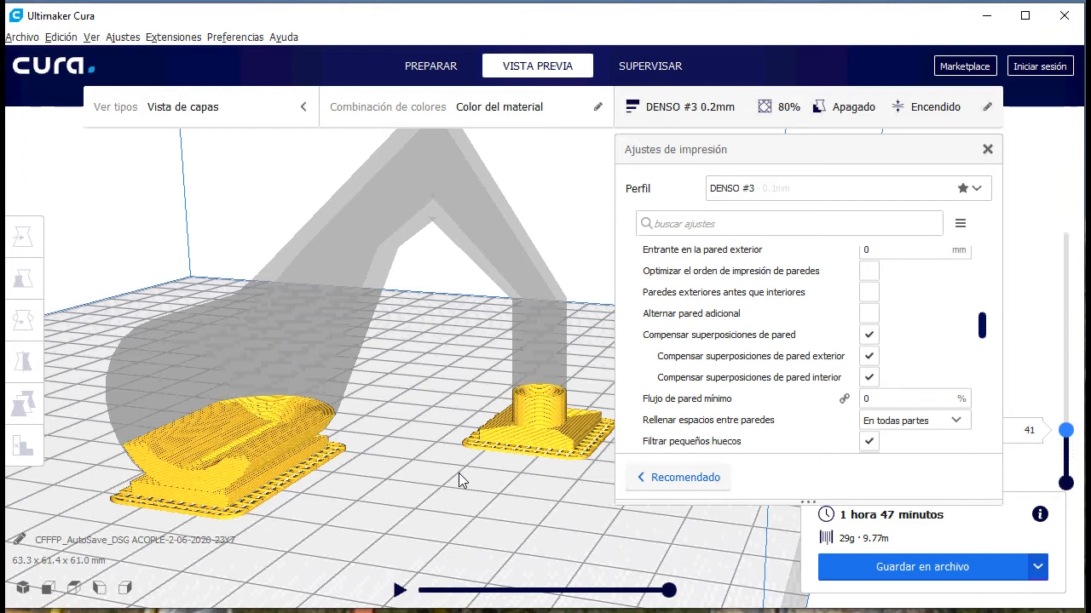
key(Up)
key(Up)
key(Up)
key(Up)
key(Up)
key(Up)
key(Up)
key(Up)
key(Up)
key(Up)
key(Up)
key(Up)
key(Up)
key(Up)
key(Up)
key(Up)
key(Up)
key(Up)
key(Up)
key(Up)
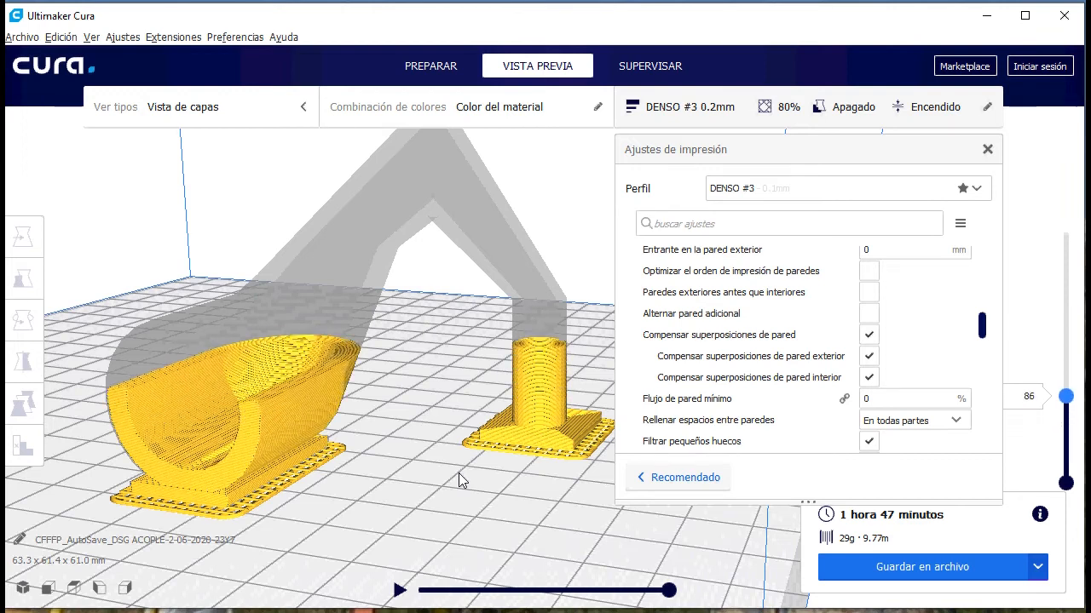
key(Up)
key(Up)
key(Up)
key(Up)
key(Up)
key(Up)
key(Up)
key(Up)
key(Up)
key(Up)
key(Up)
key(Up)
key(Up)
key(Up)
key(Up)
key(Up)
key(Up)
key(Up)
key(Up)
key(Up)
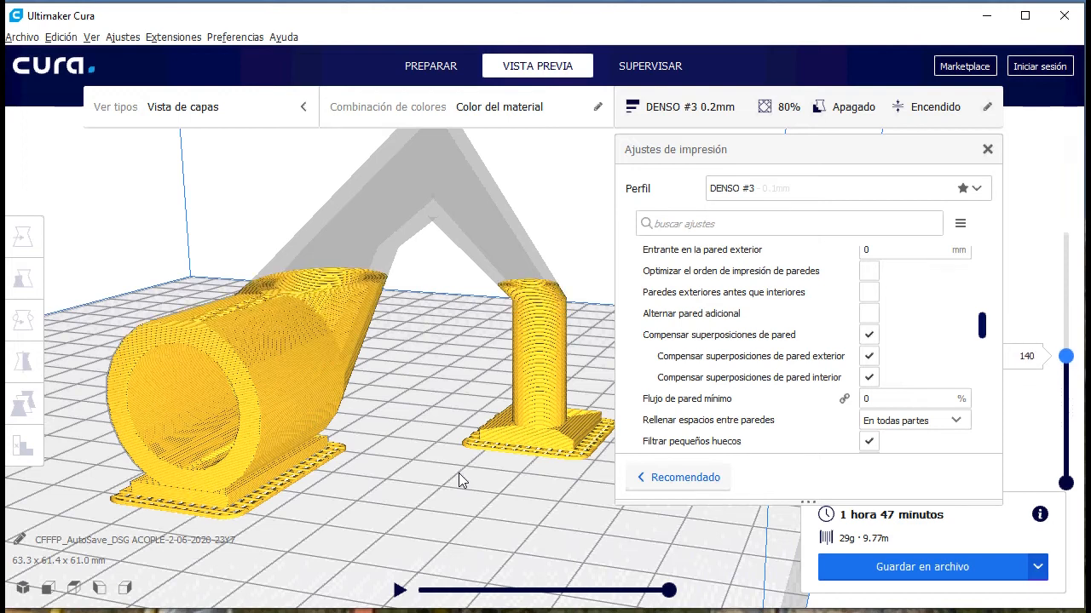
key(Up)
key(Up)
key(Up)
key(Up)
key(Up)
key(Up)
key(Up)
key(Up)
key(Up)
key(Up)
key(Up)
key(Up)
key(Up)
key(Up)
key(Up)
key(Up)
key(Up)
key(Up)
key(Up)
key(Up)
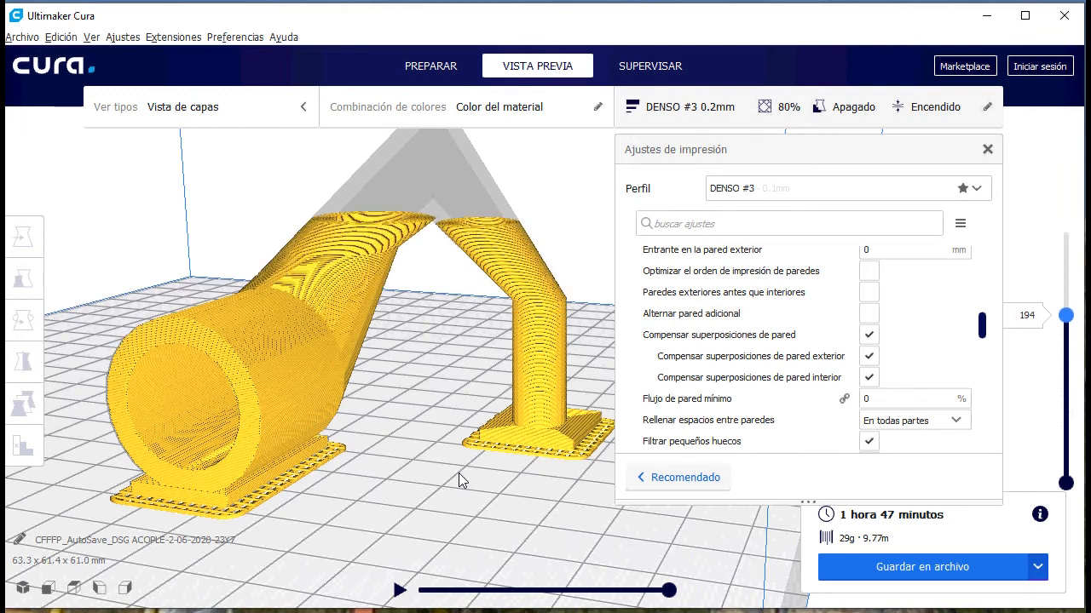
key(Up)
key(Up)
key(Up)
key(Up)
key(Up)
key(Up)
key(Up)
key(Up)
key(Up)
key(Up)
key(Up)
key(Up)
key(Up)
key(Up)
key(Up)
key(Up)
key(Up)
key(Up)
key(Up)
key(Up)
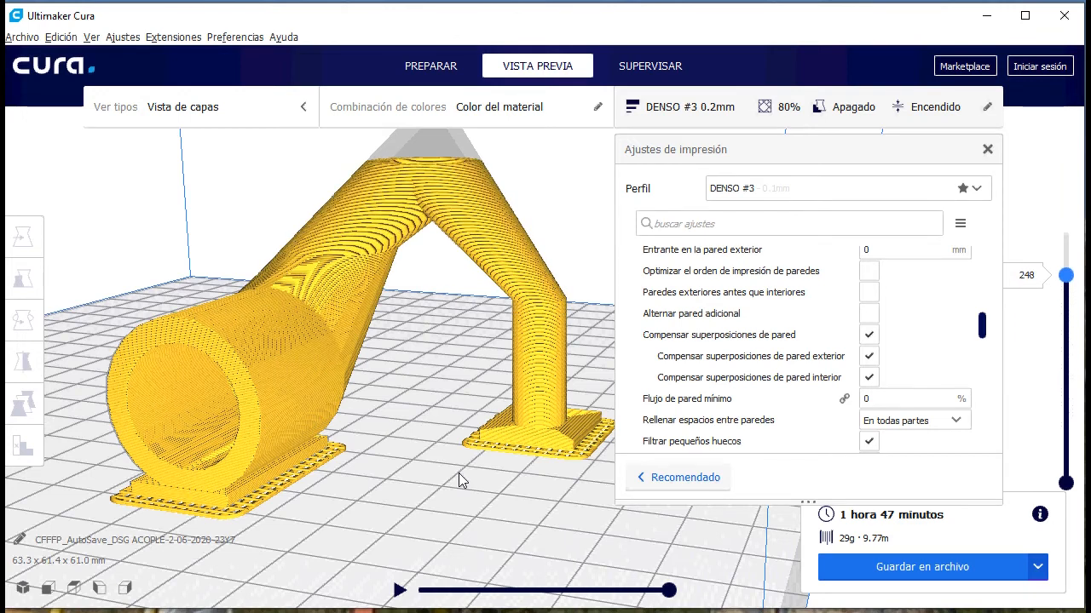
Lower the layer preview to layer 189 to examine the two pipe branches just below where they meet.
key(Down)
key(Down)
key(Down)
key(Down)
key(Down)
key(Down)
key(Down)
key(Down)
key(Down)
key(Down)
key(Down)
key(Down)
key(Down)
key(Down)
key(Down)
key(Down)
key(Down)
key(Down)
key(Down)
key(Down)
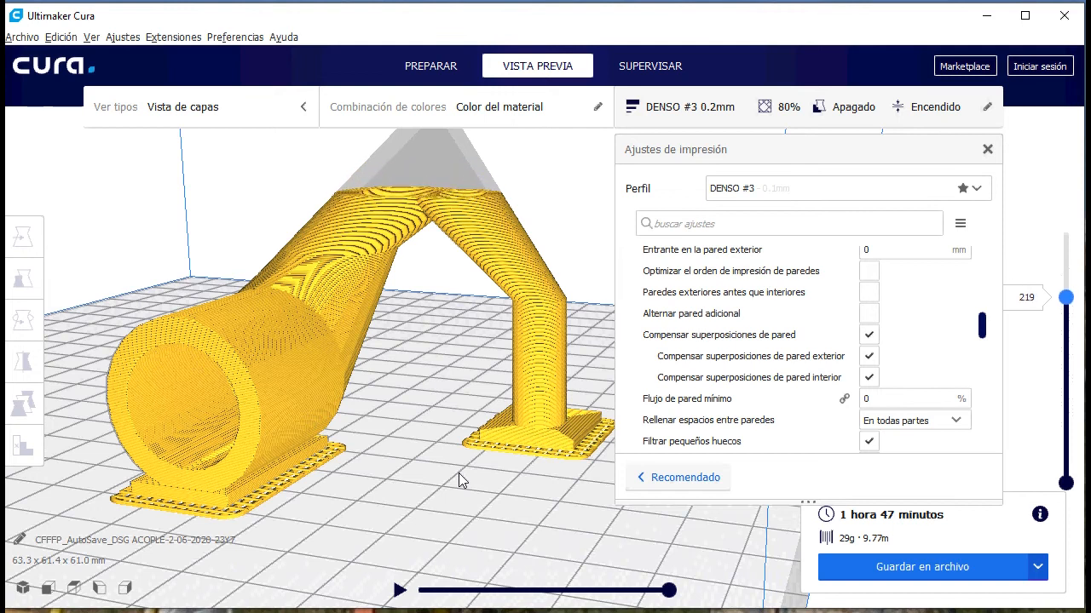
key(Down)
key(Down)
key(Down)
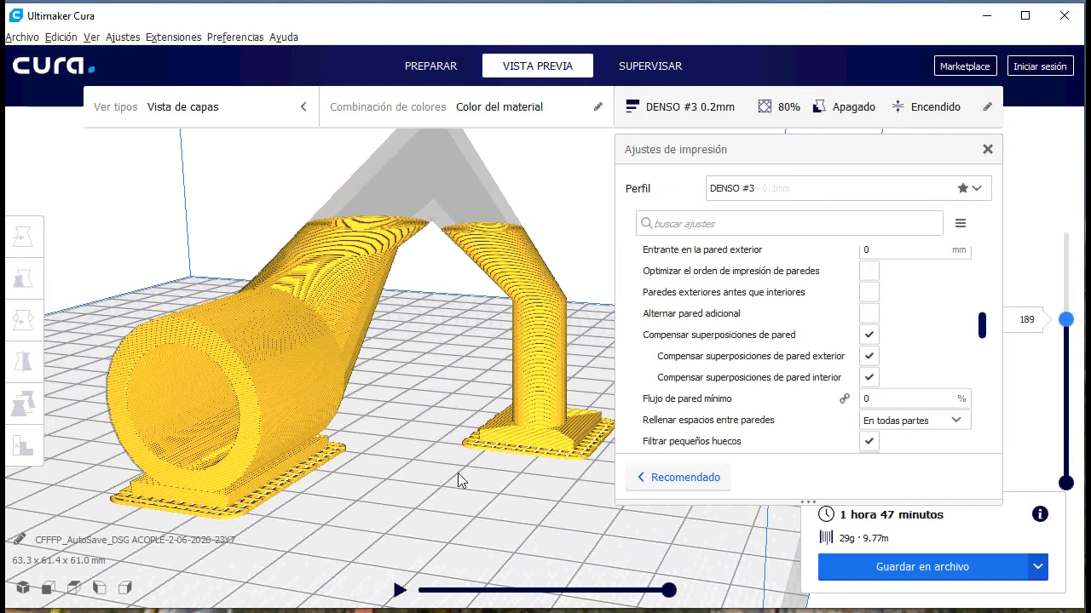
Review the wall thickness, top/bottom, infill and material temperature settings of the DENSO #3 print profile.
drag(989, 332, 984, 301)
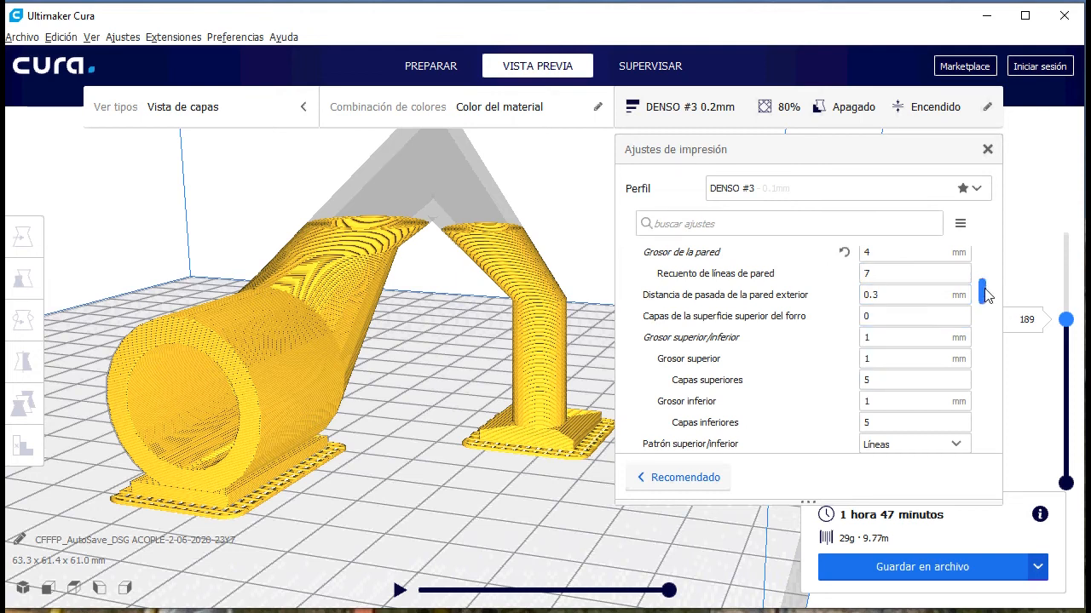
drag(984, 294, 989, 360)
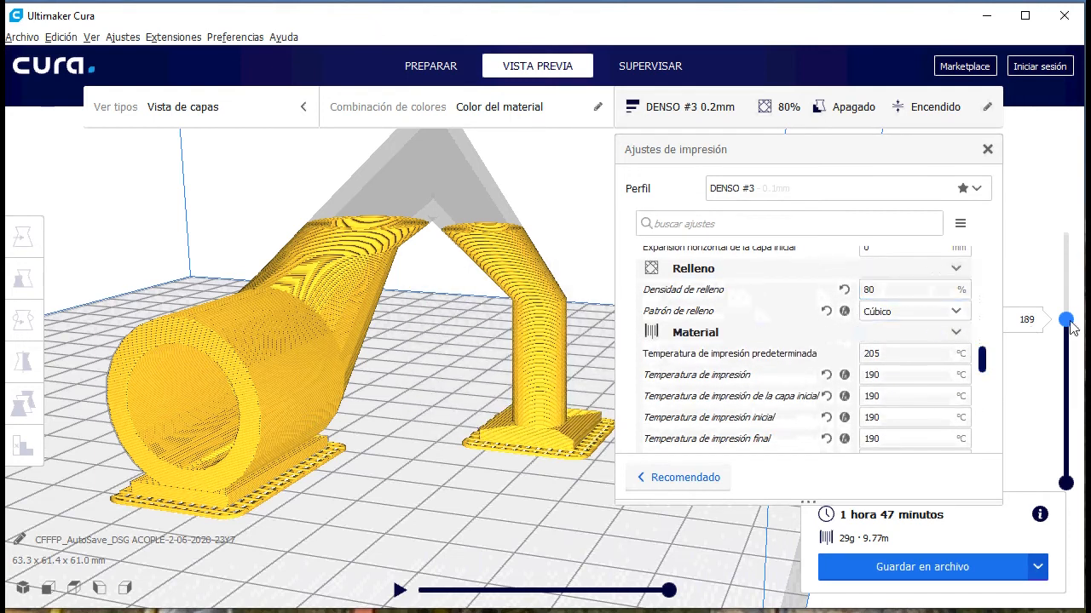
Lower the layer preview to layer 138 to examine the infill inside the wall of the larger pipe.
right_drag(399, 320, 454, 310)
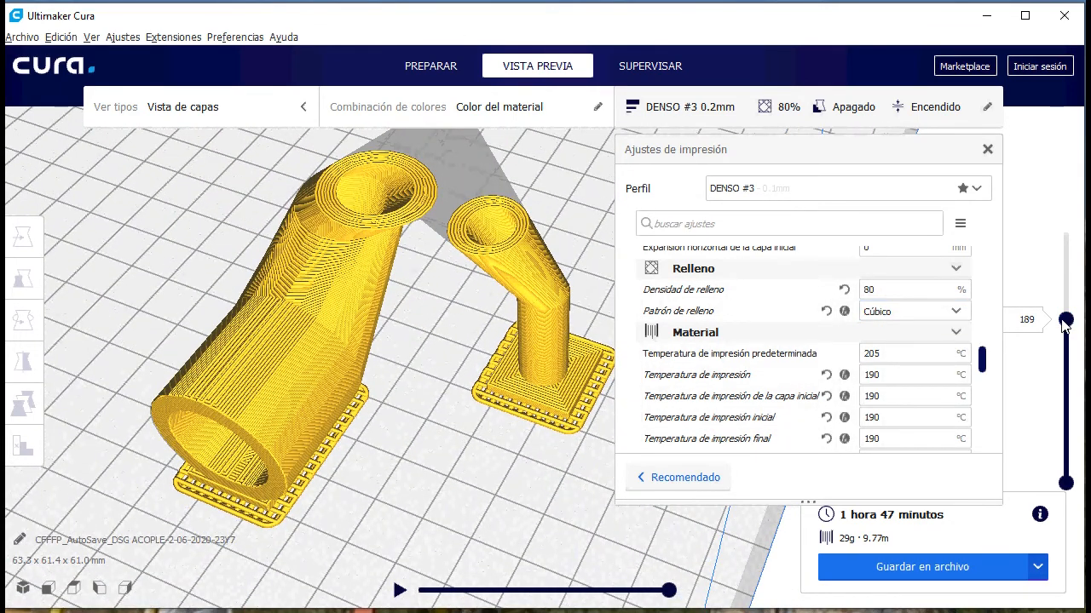
drag(1065, 322, 1062, 380)
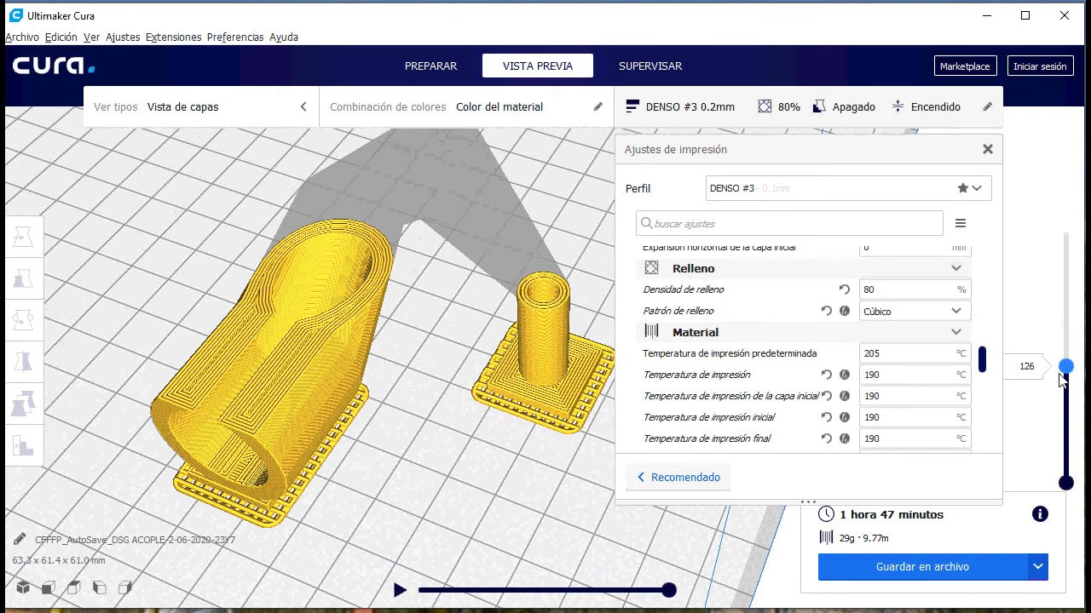
mouse_move(1065, 375)
mouse_down()
mouse_move(1065, 348)
mouse_move(1075, 358)
mouse_up()
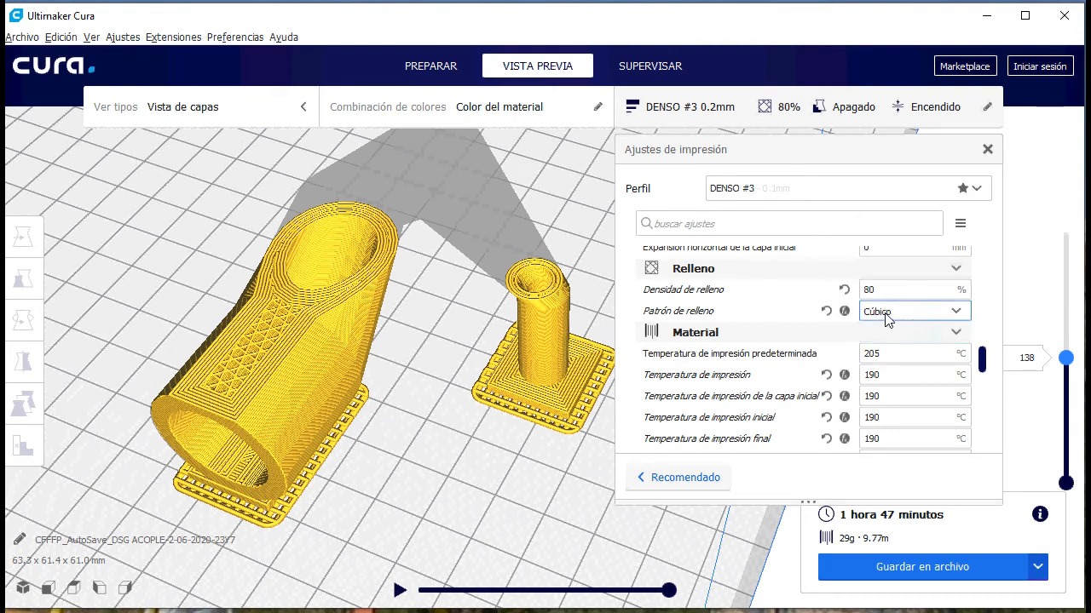
Review the available infill patterns and leave Cúbico selected.
click(958, 313)
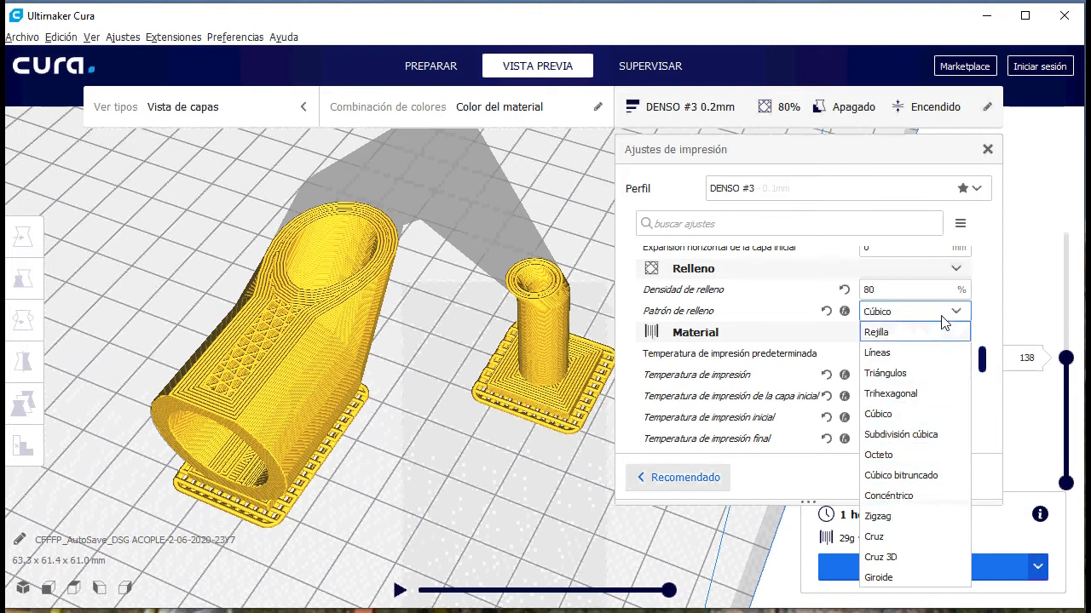
click(980, 306)
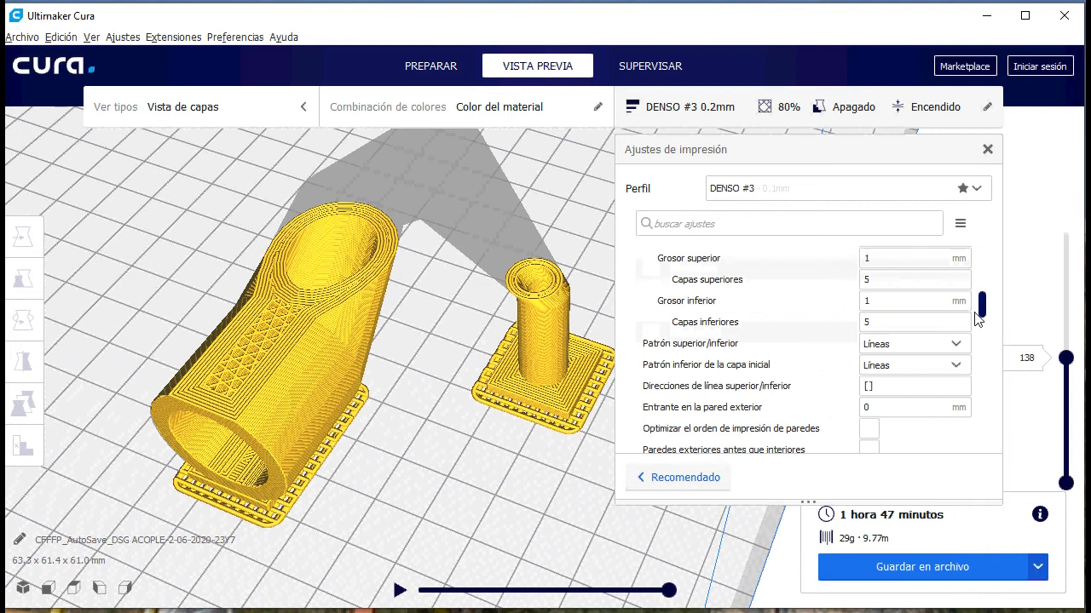
drag(980, 307, 980, 367)
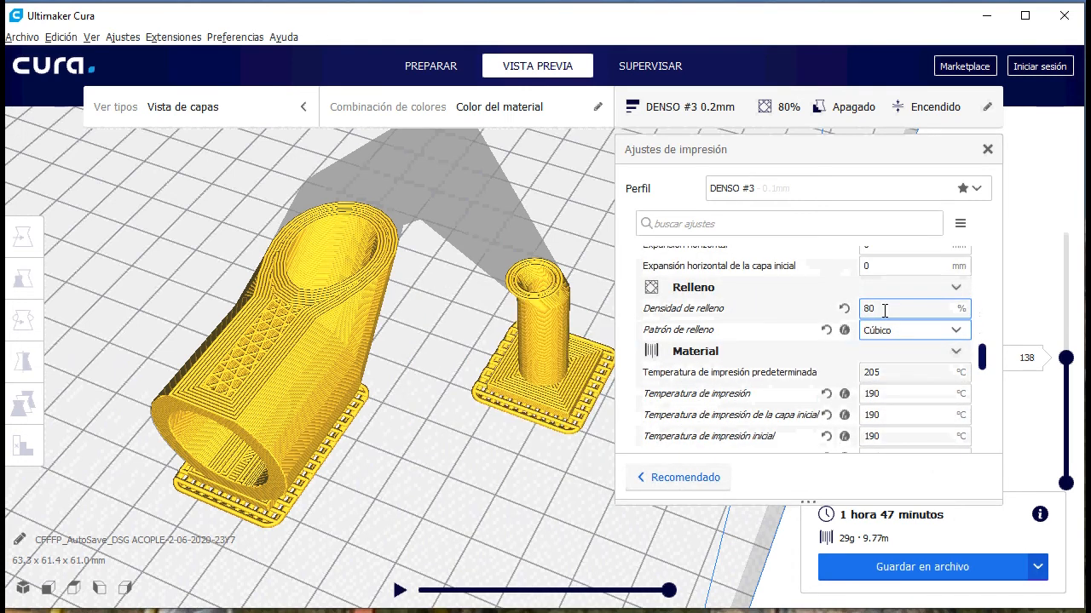
Set the infill density to 20 % and slice the model again to preview the sparser fill.
double_click(884, 310)
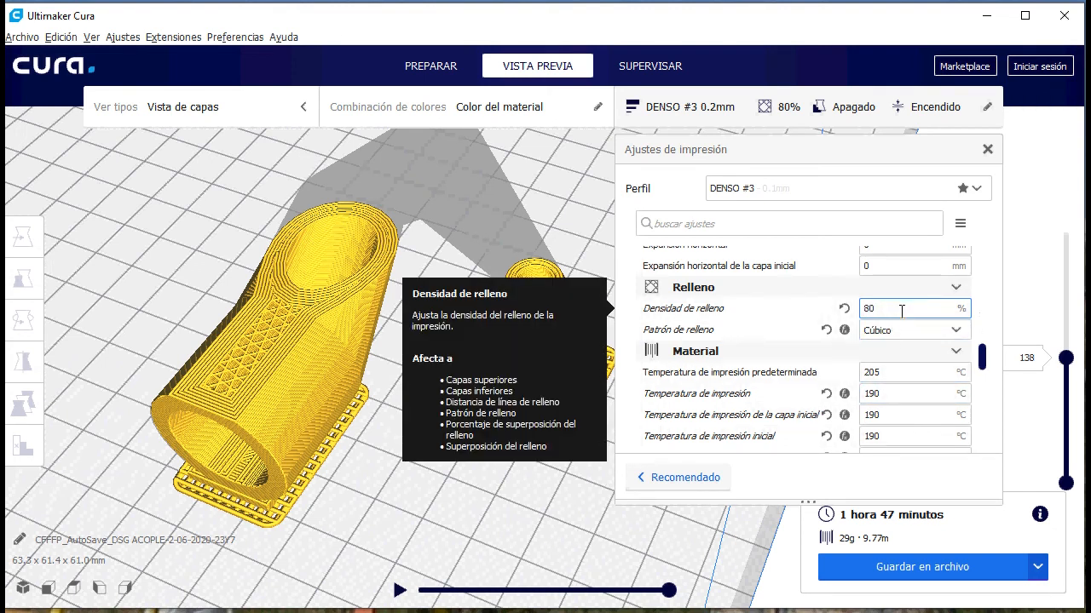
double_click(882, 310)
text(20)
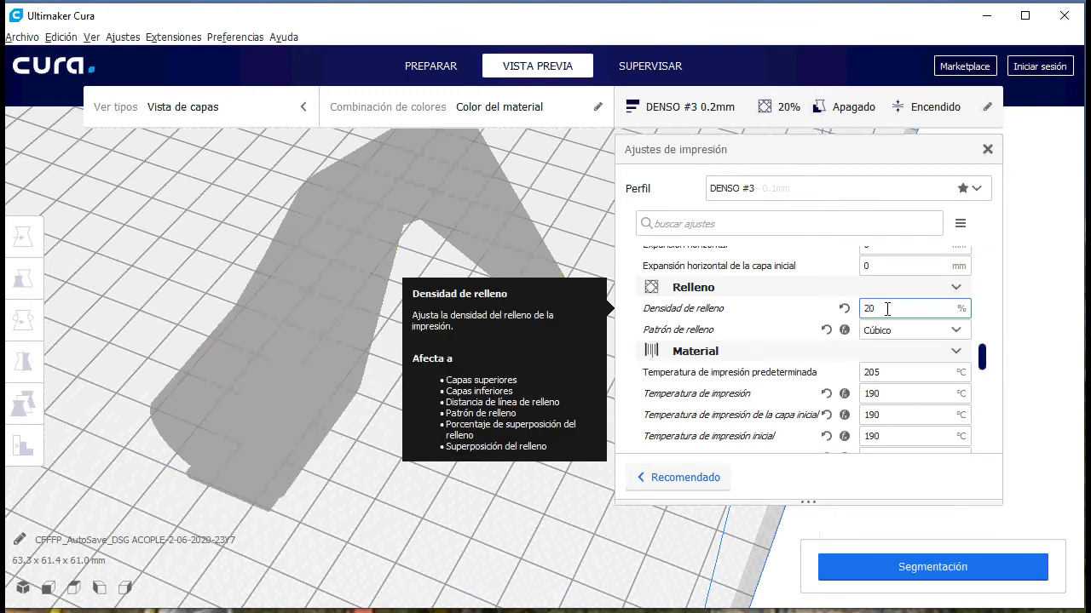
click(920, 559)
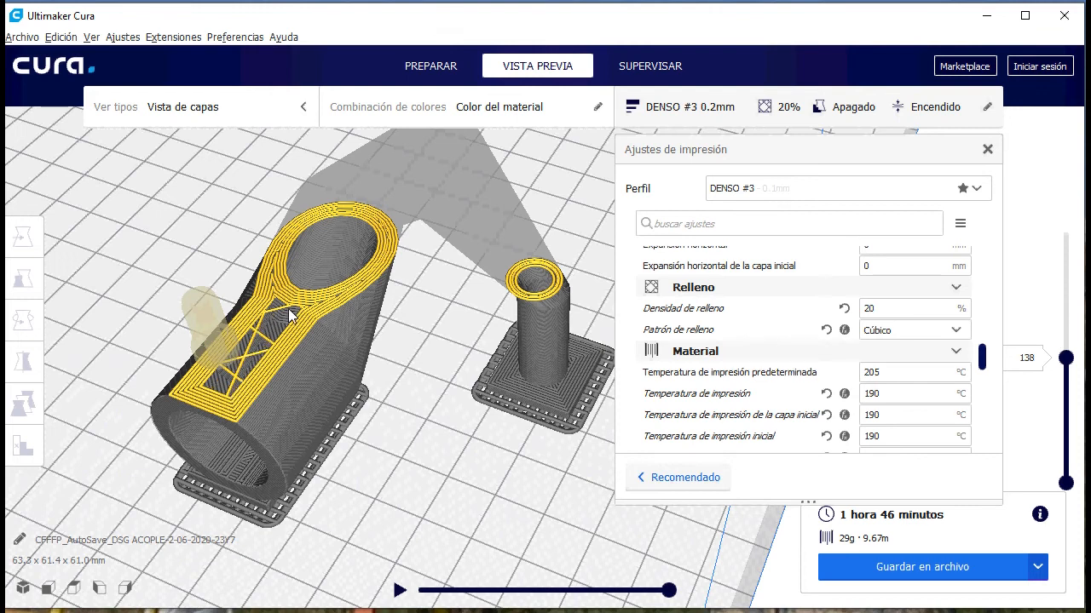
Set the infill density back to 80 % and slice the model again.
click(907, 309)
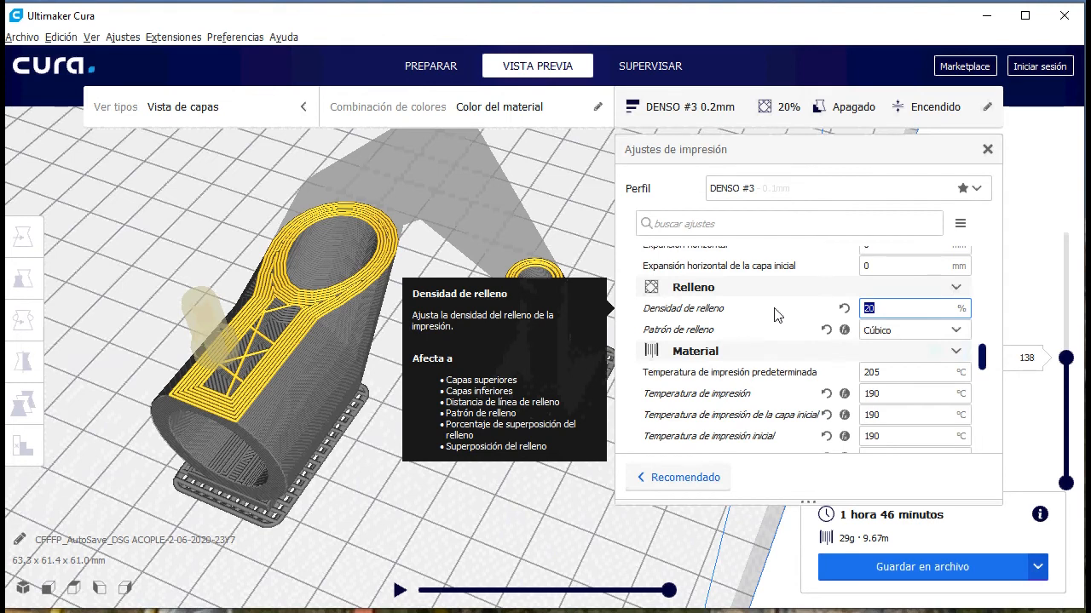
text(80)
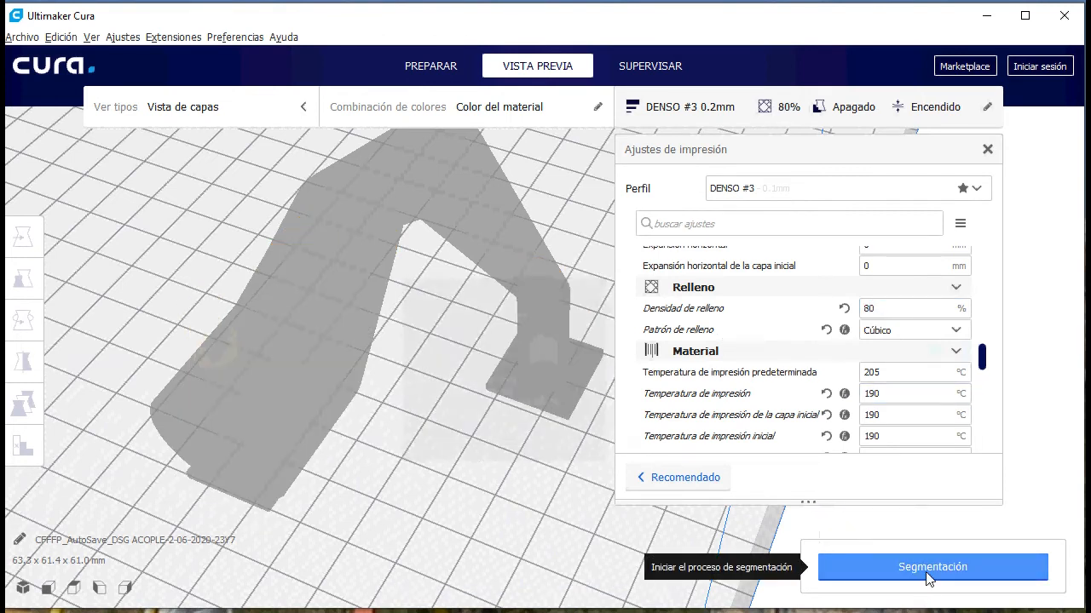
click(929, 577)
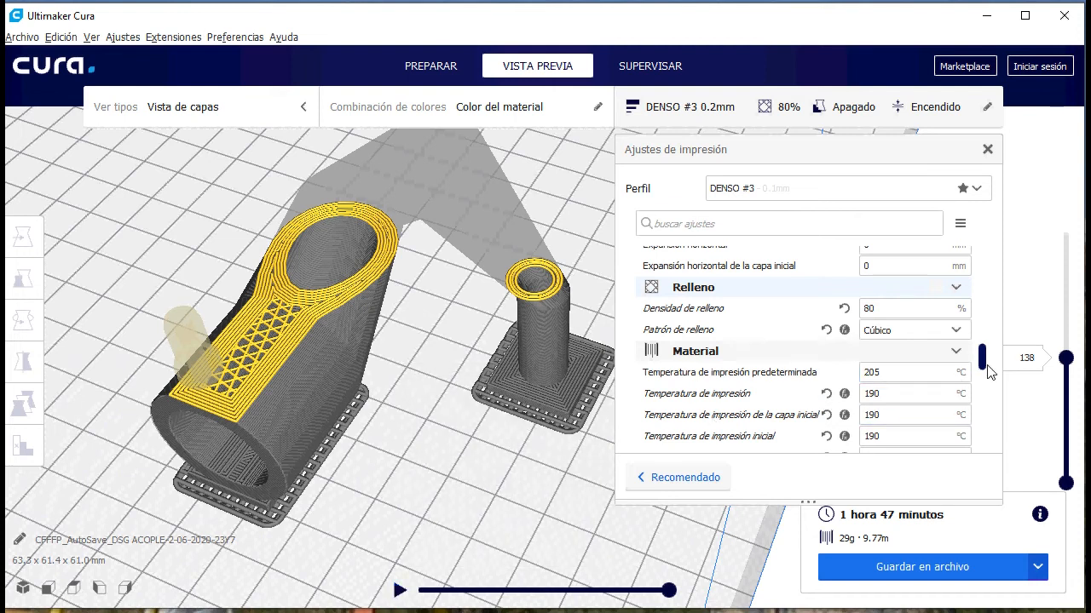
Review the material settings for printing temperatures, build plate temperatures and retraction, including the initial-layer plate temperature.
drag(986, 362, 986, 377)
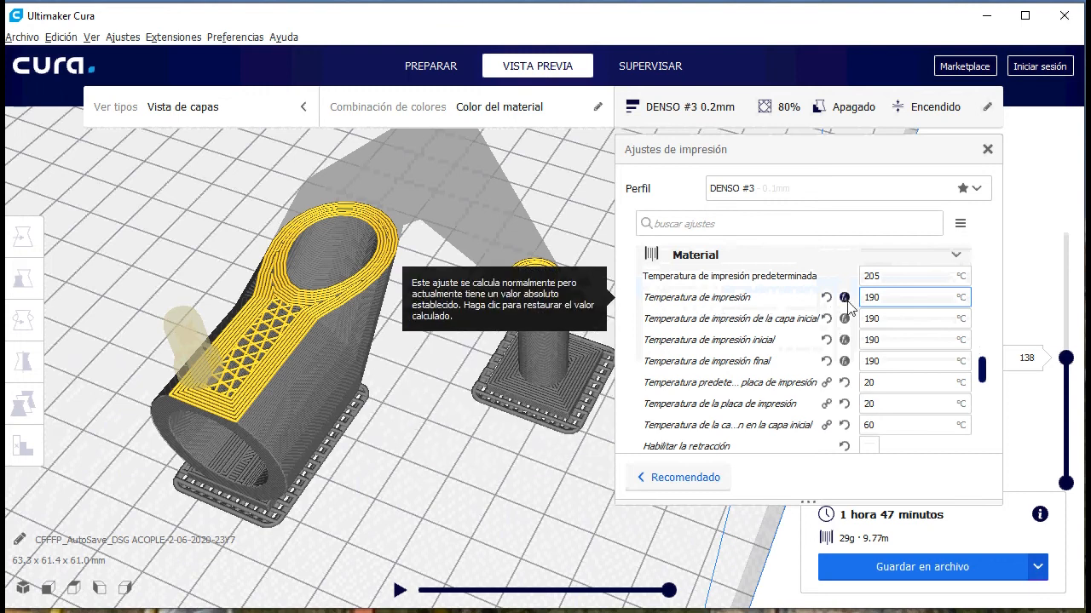
mouse_move(892, 298)
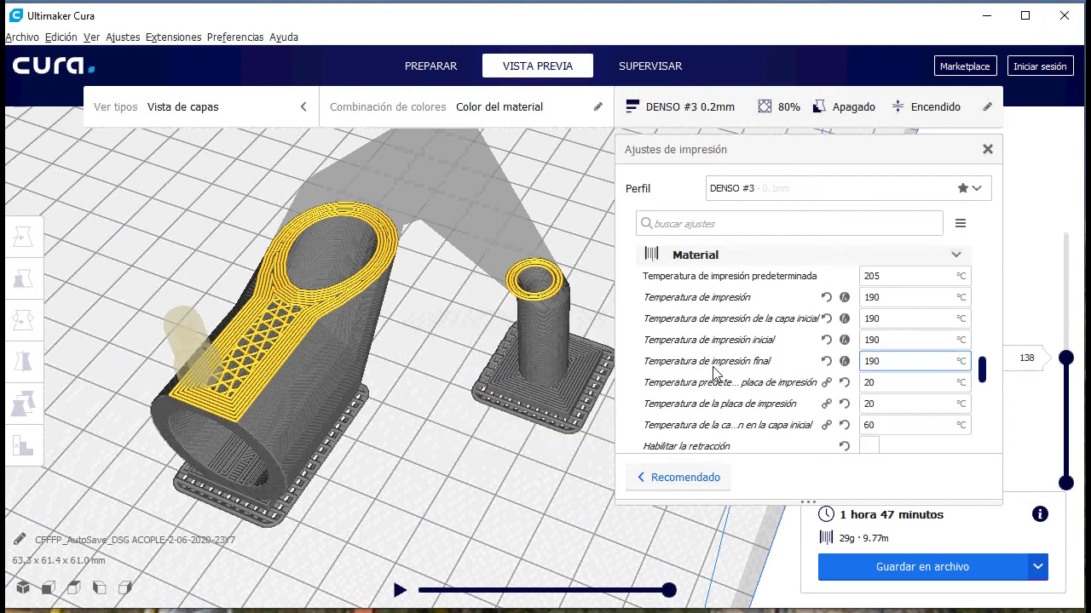
mouse_move(759, 372)
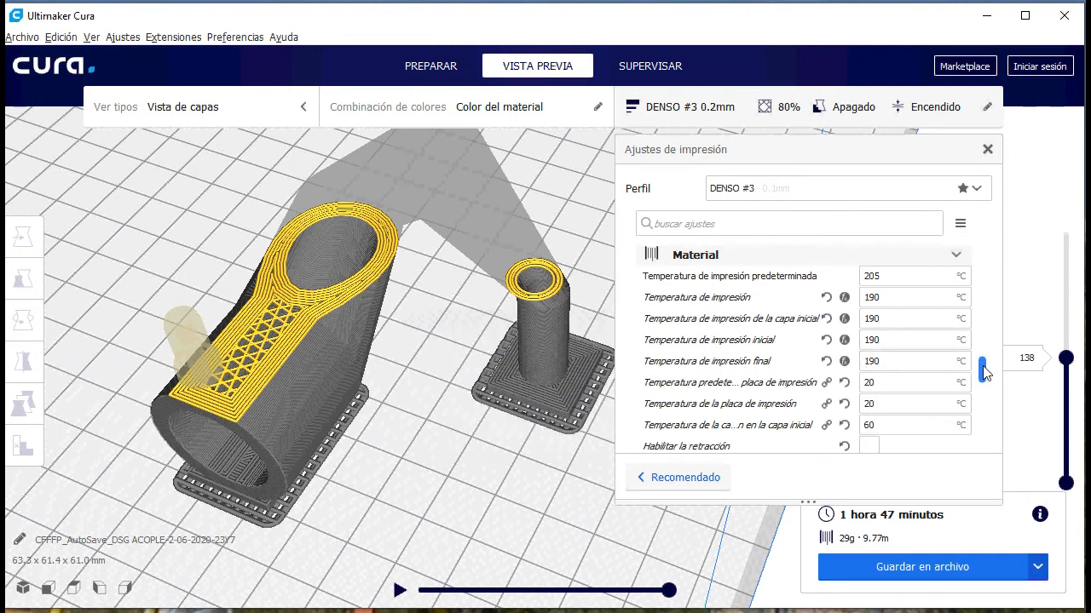
scroll(771, 367, down, 3)
mouse_move(700, 314)
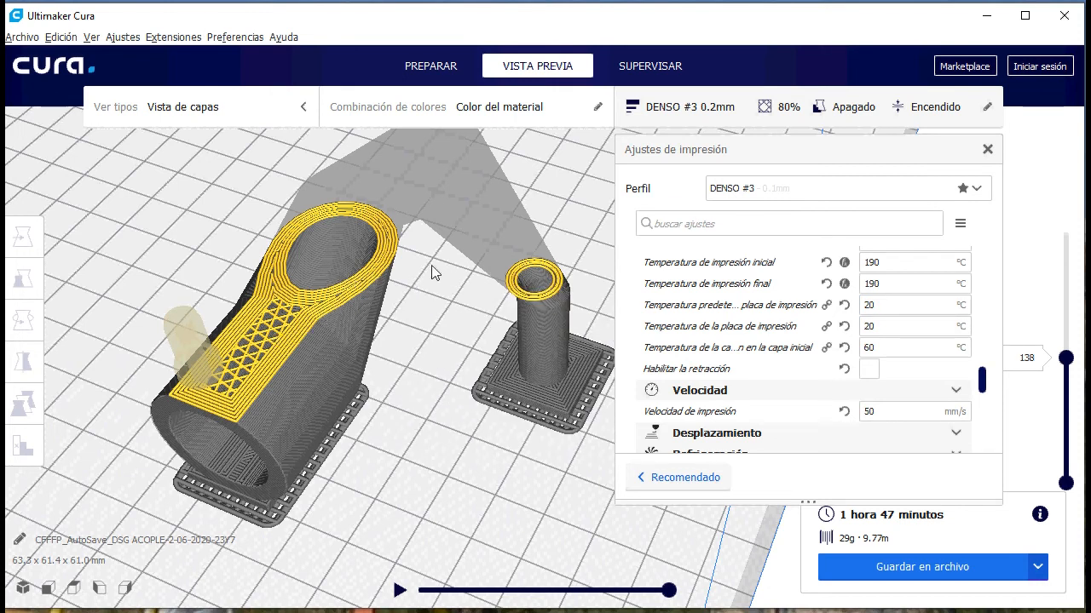
double_click(889, 347)
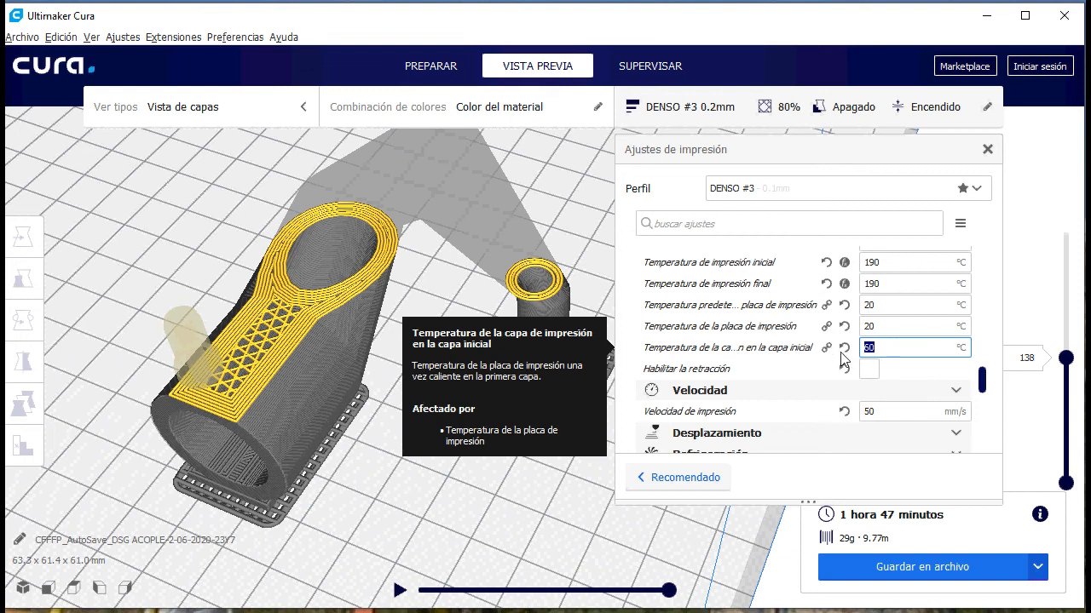
drag(886, 348, 830, 356)
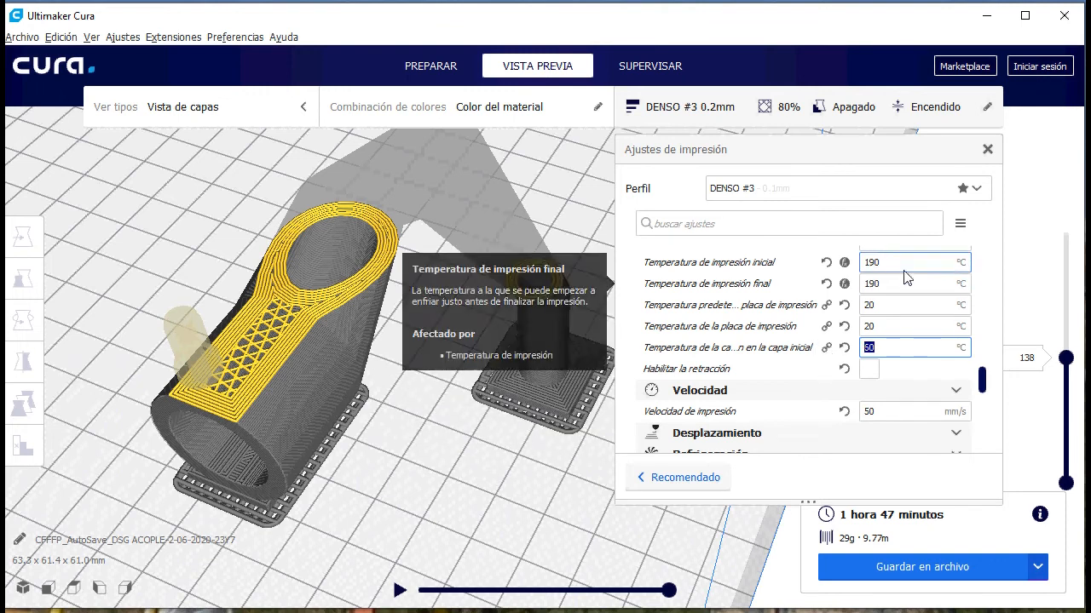
scroll(985, 364, up, 3)
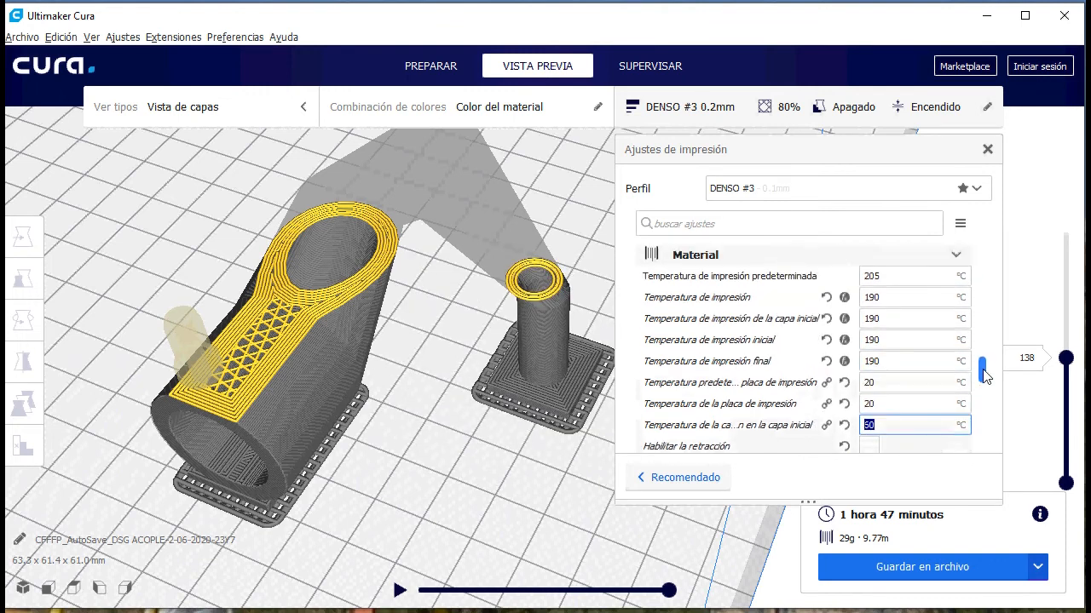
Review the support and build plate adhesion settings, including the raft margin, air gap and top layers, and return to the infill settings.
drag(985, 365, 985, 384)
drag(986, 397, 980, 410)
double_click(871, 269)
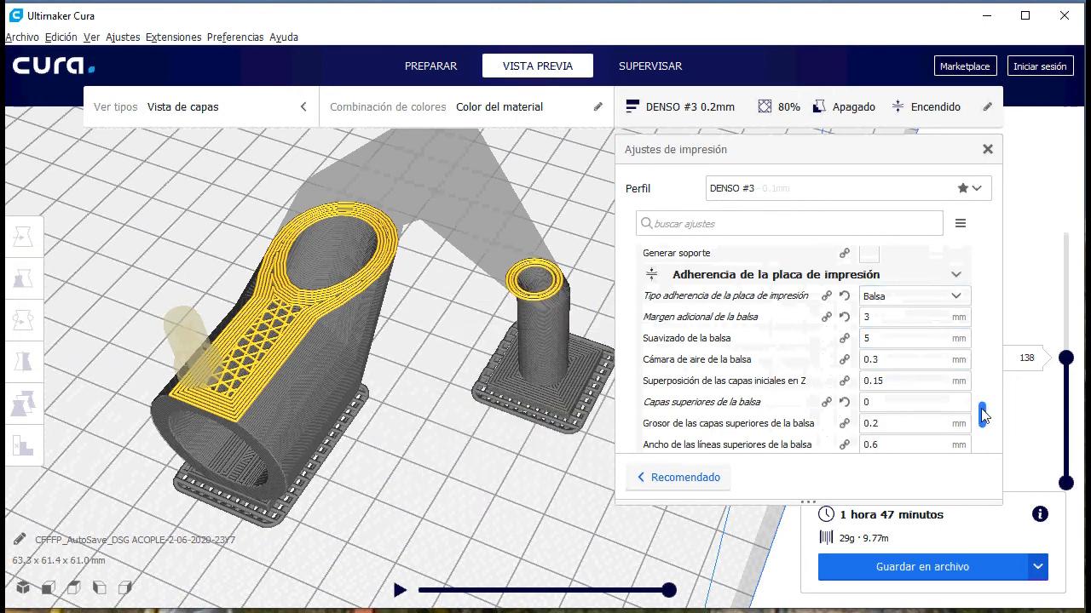
drag(981, 408, 984, 352)
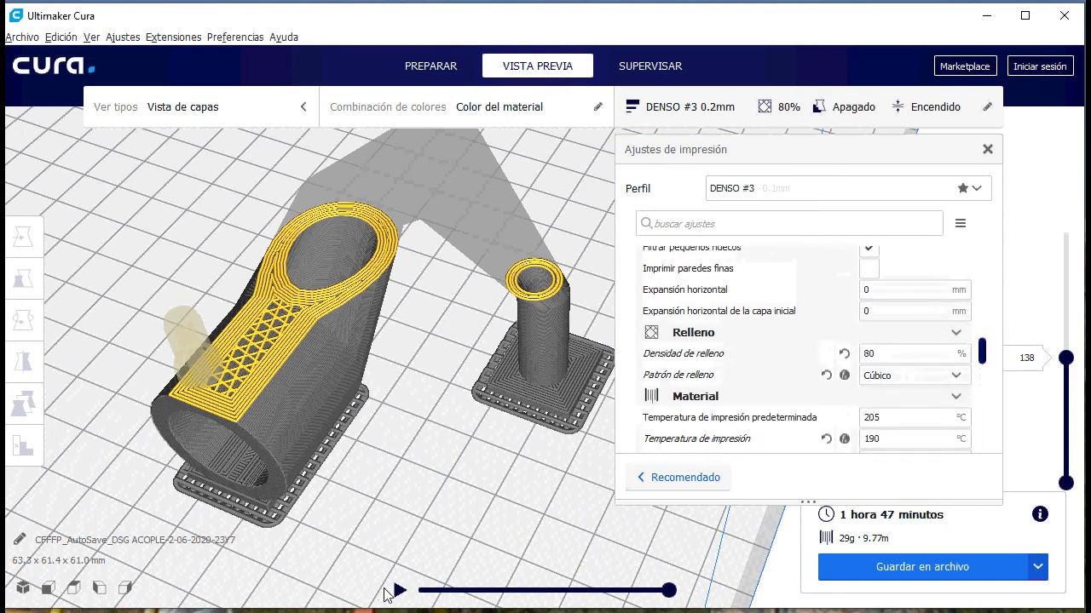
Play the toolpath simulation of layer 138, raise the layer preview to layer 196 and play that layer's toolpath.
click(398, 590)
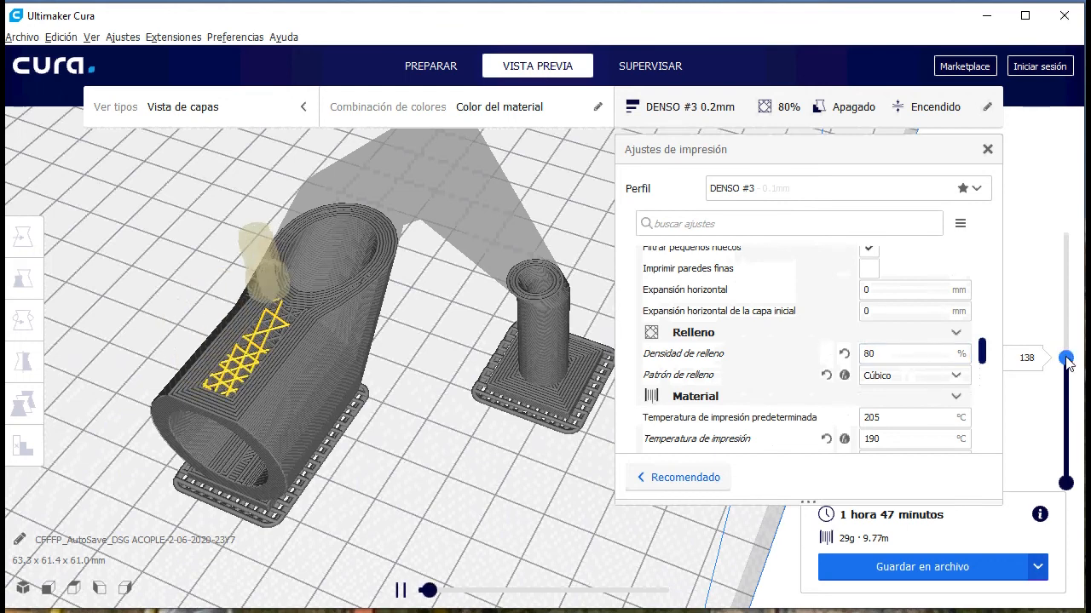
drag(1066, 361, 1077, 313)
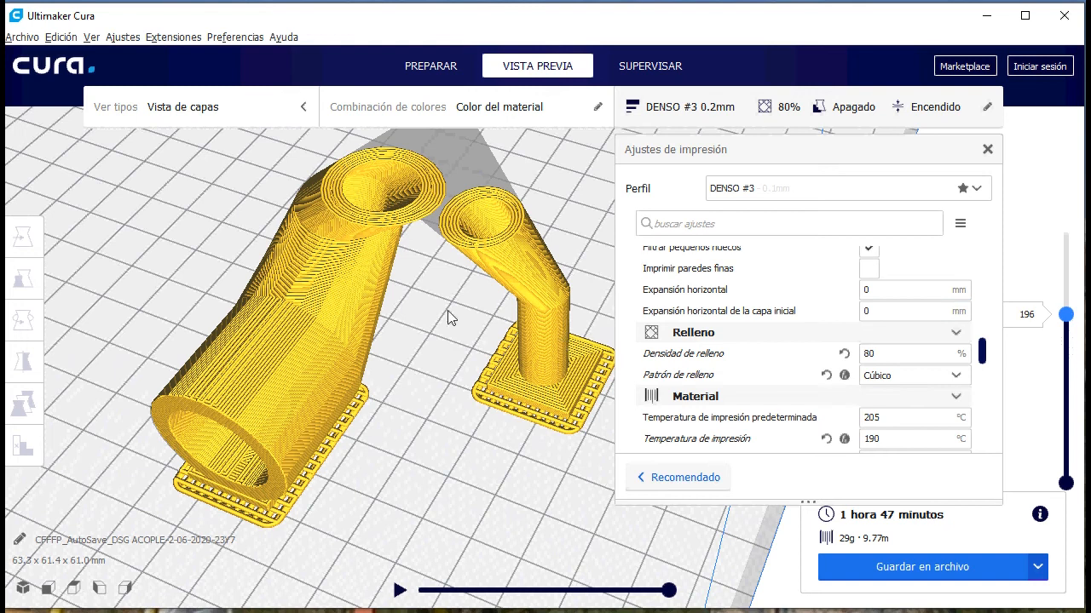
middle_drag(448, 310, 412, 347)
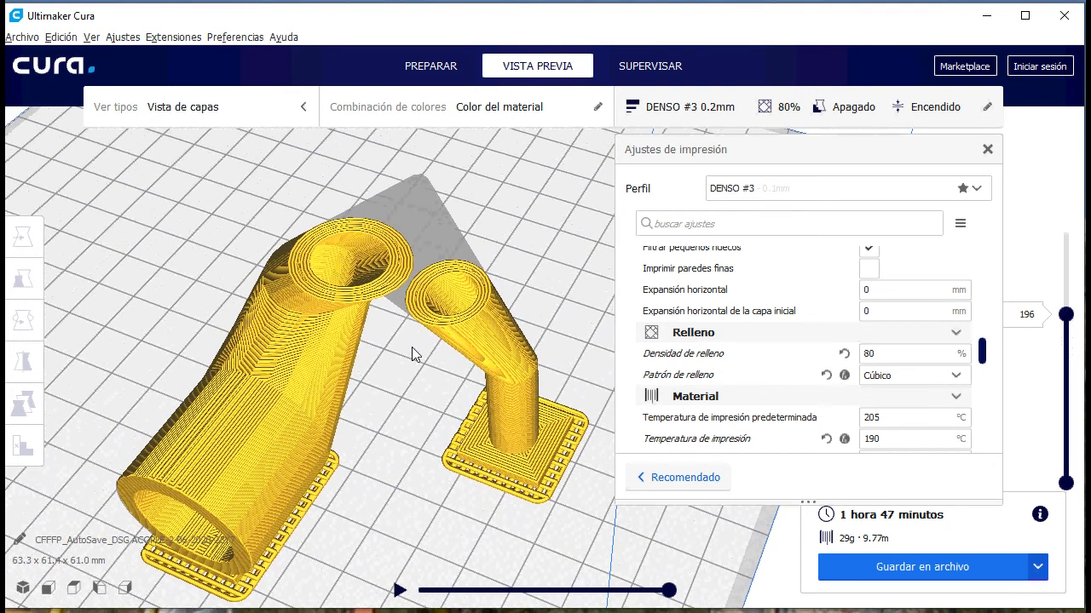
click(398, 590)
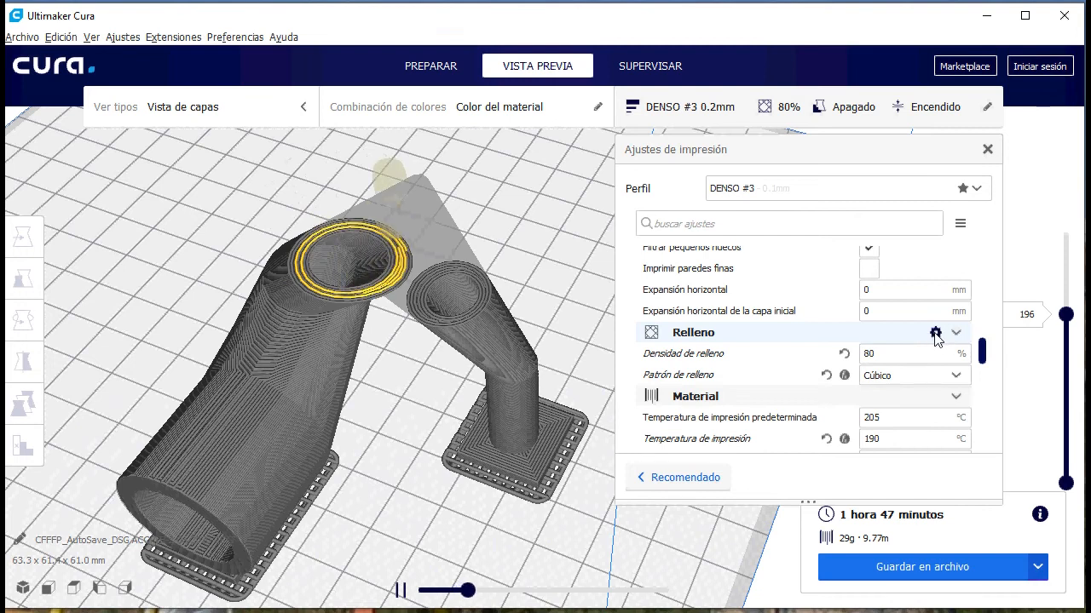
Open the setting visibility preferences from the infill category, examine the travel options around Salto en Z en la retracción, and close them.
click(935, 333)
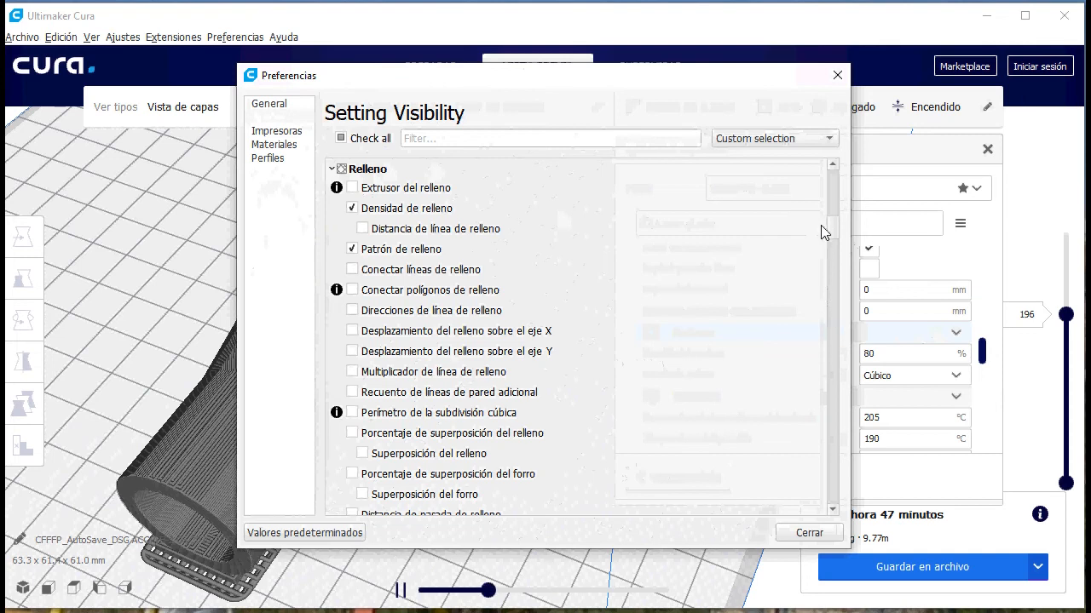
drag(837, 224, 825, 318)
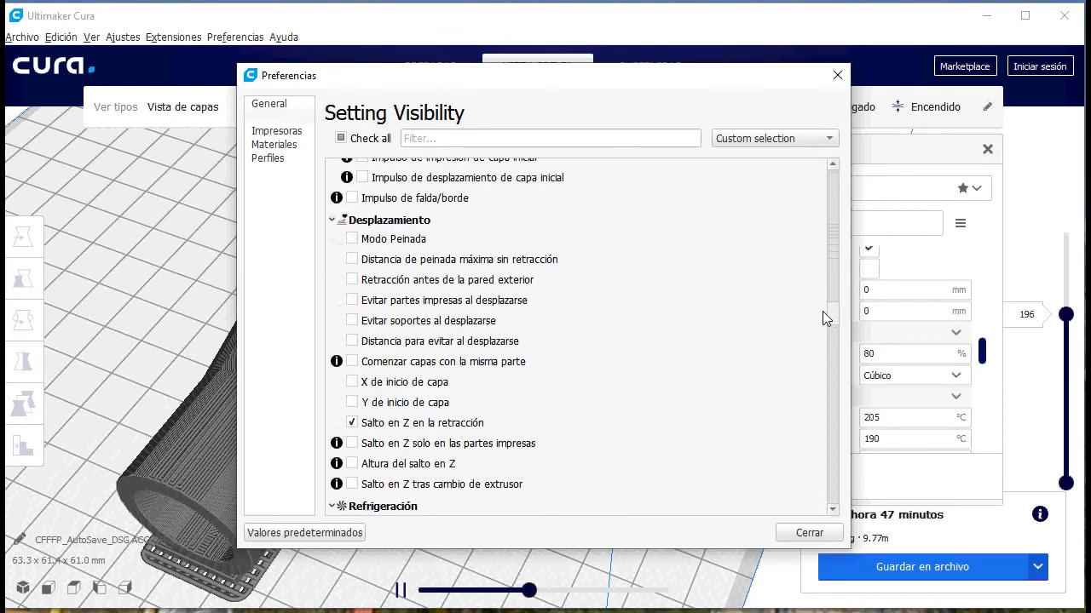
drag(635, 86, 892, 51)
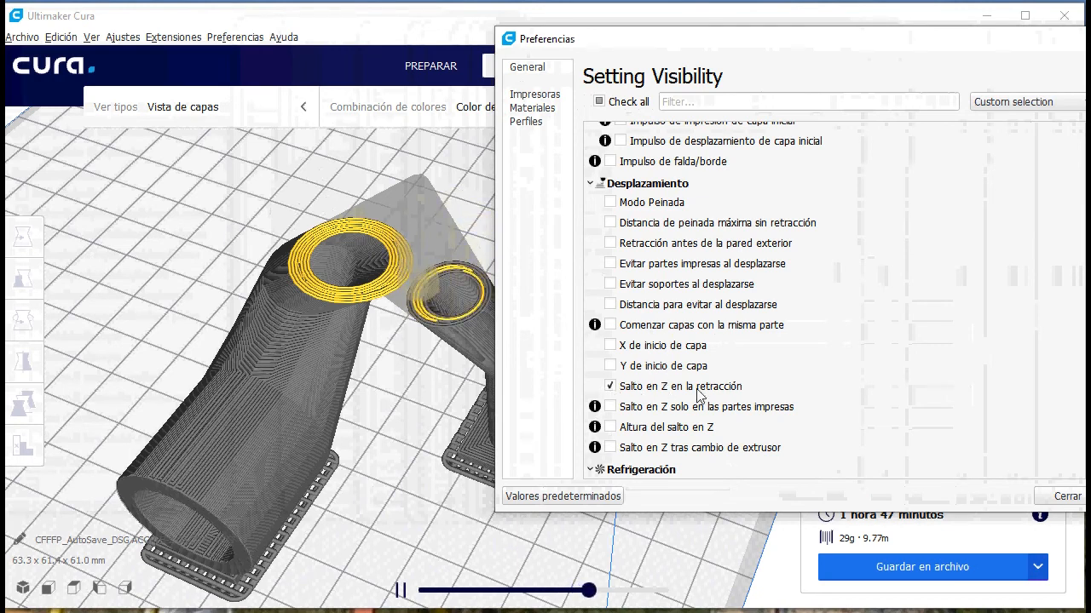
mouse_move(610, 390)
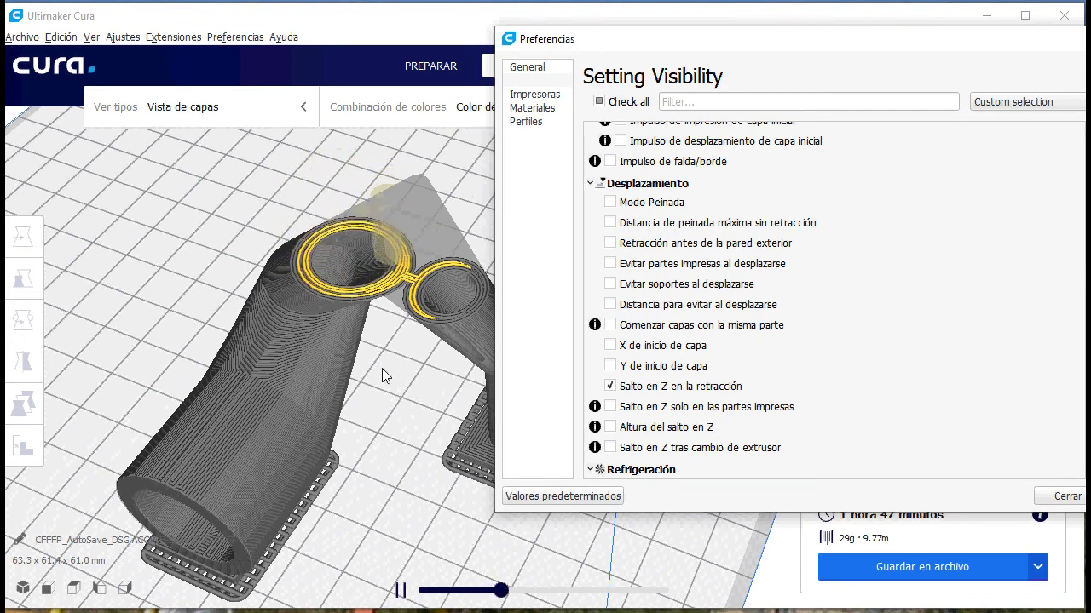
drag(795, 41, 729, 45)
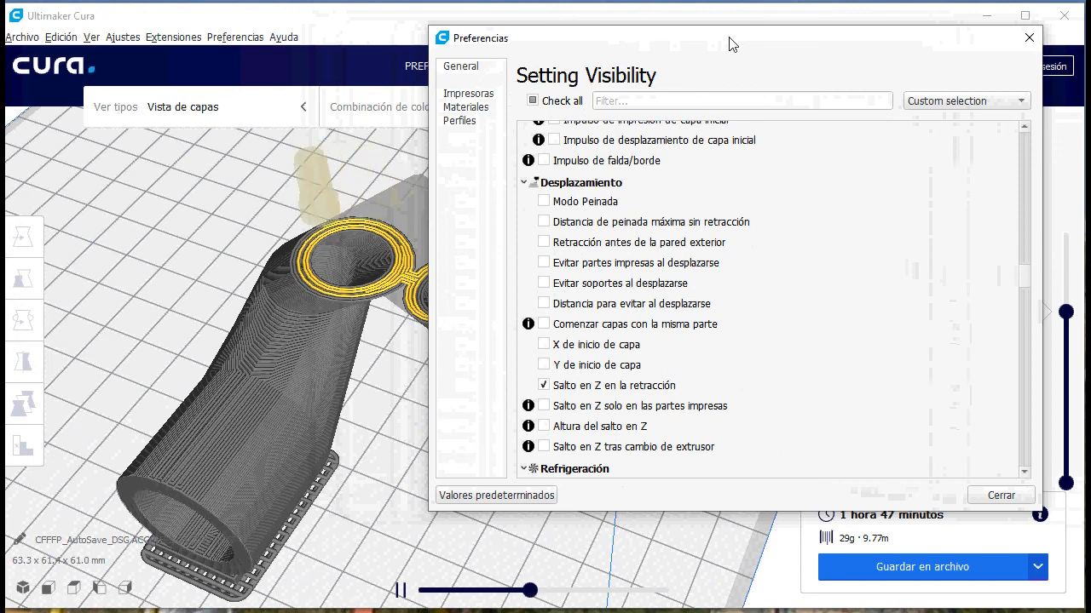
drag(729, 44, 751, 36)
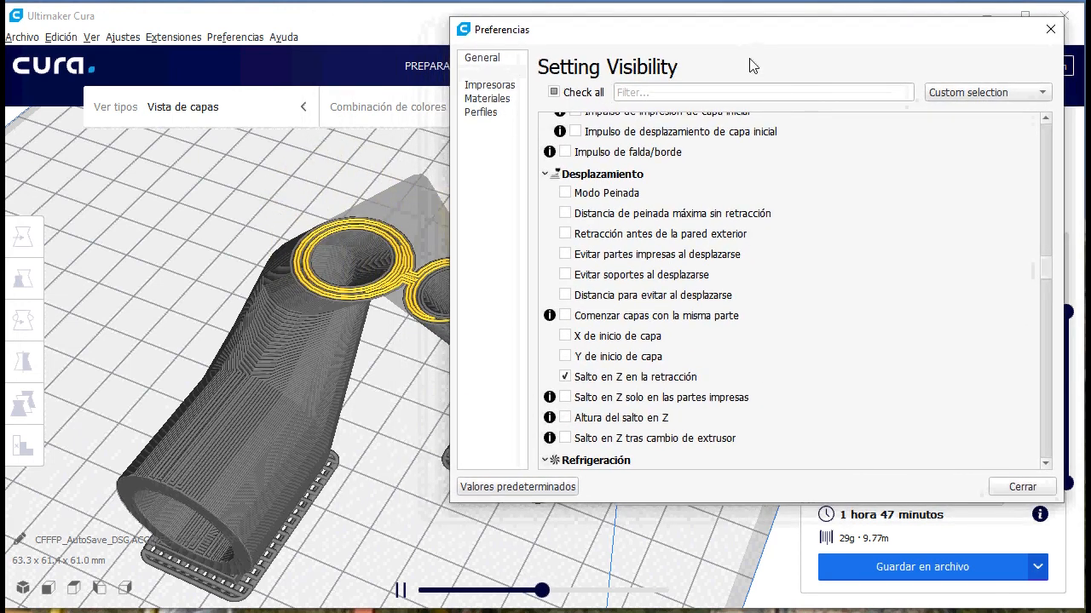
click(1022, 488)
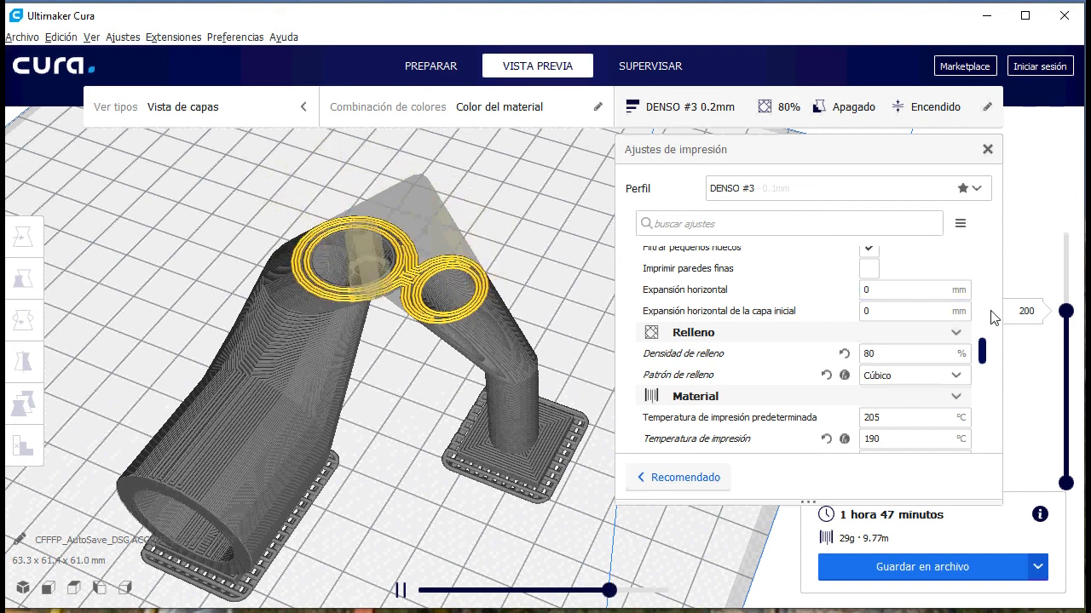
Select the support plate under the narrower pipe end and shift it slightly to about X 56.97 mm, Y 9.26 mm.
drag(984, 354, 986, 253)
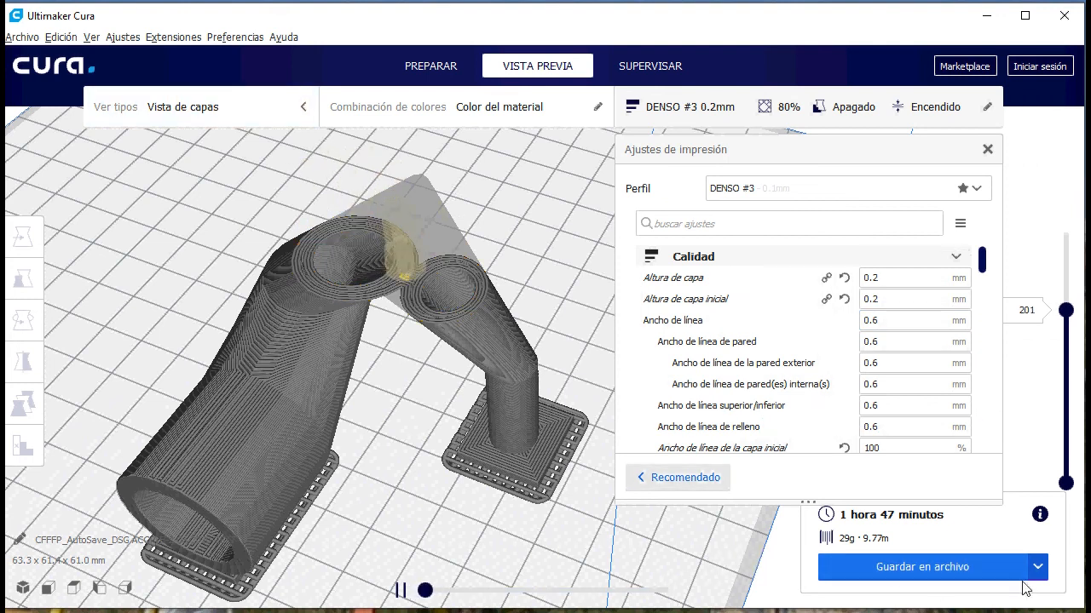
click(535, 480)
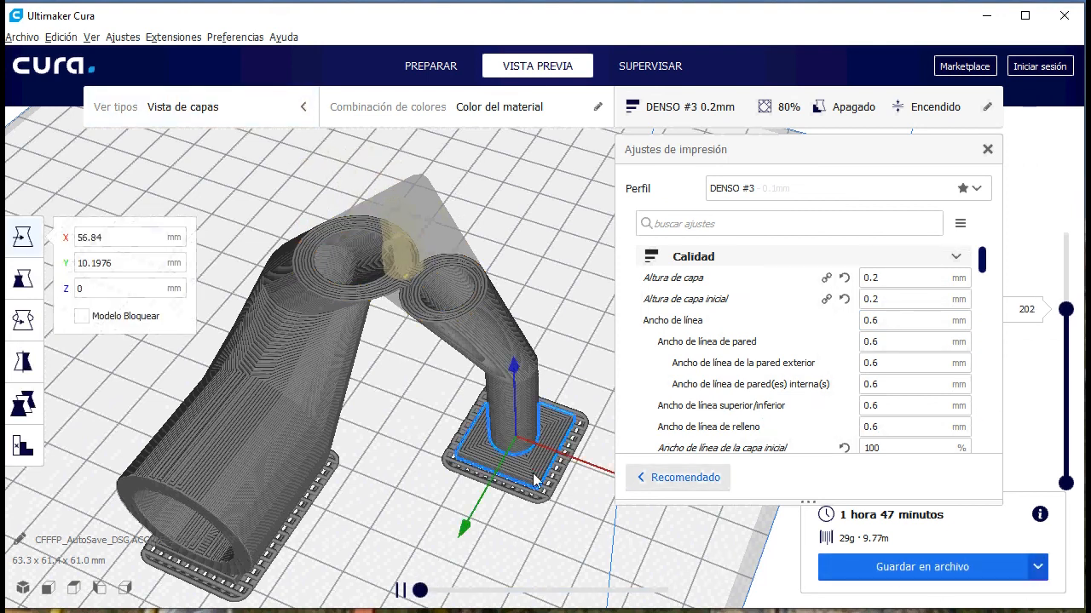
drag(536, 479, 538, 470)
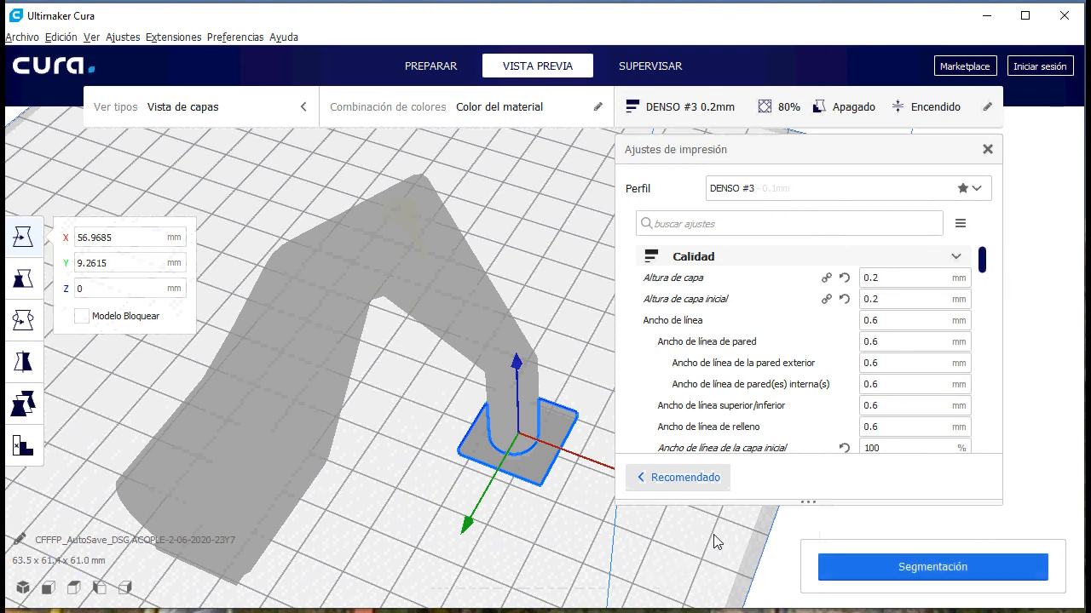
Slice the repositioned model and start saving it to a file in the Archivo GCode (*.gcode) format.
click(859, 572)
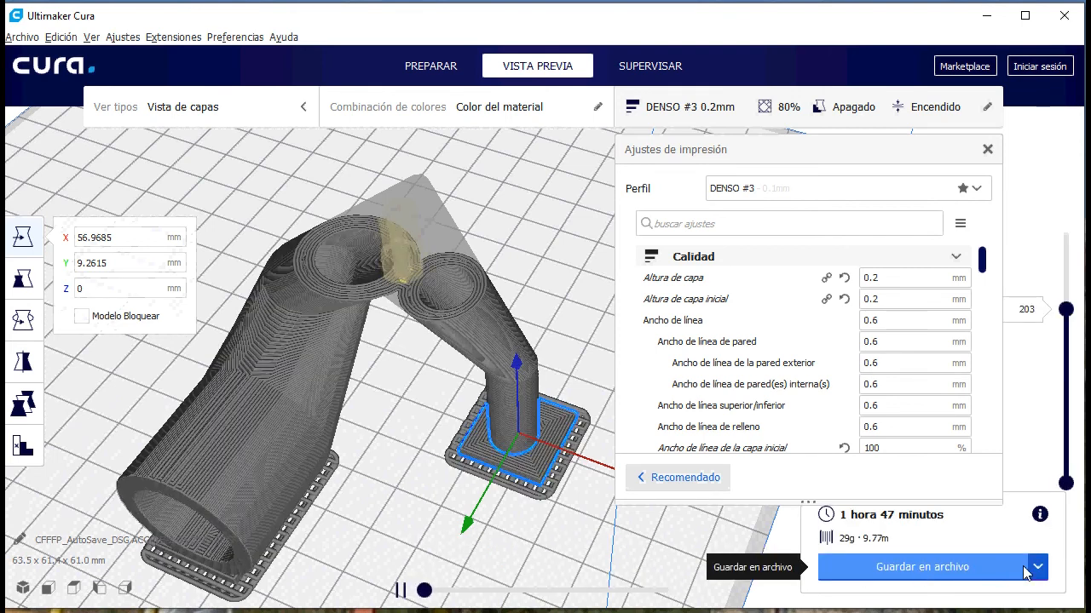
click(963, 567)
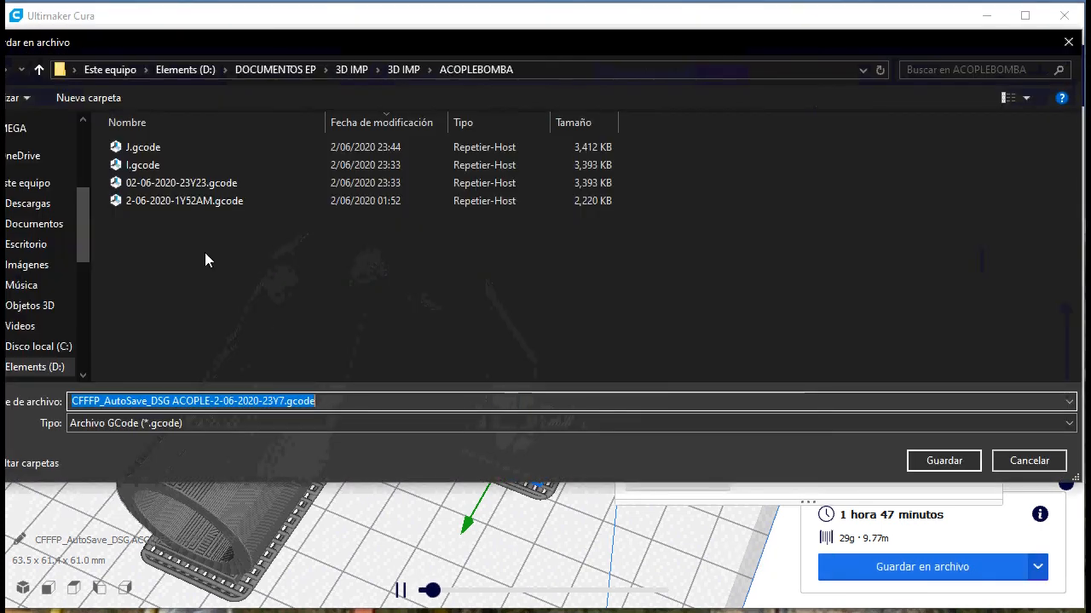
click(219, 423)
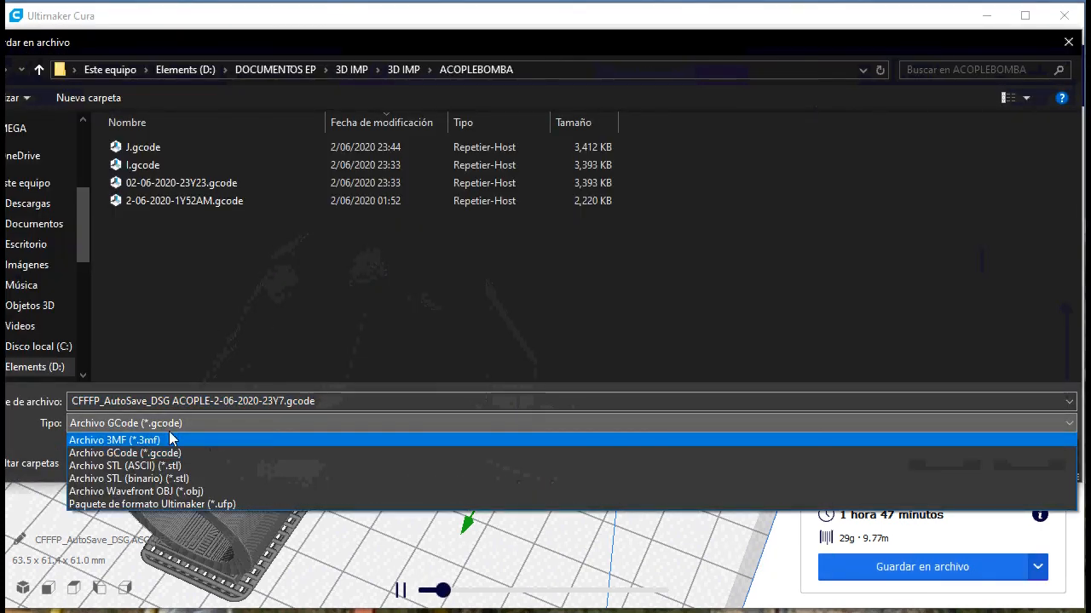
click(181, 454)
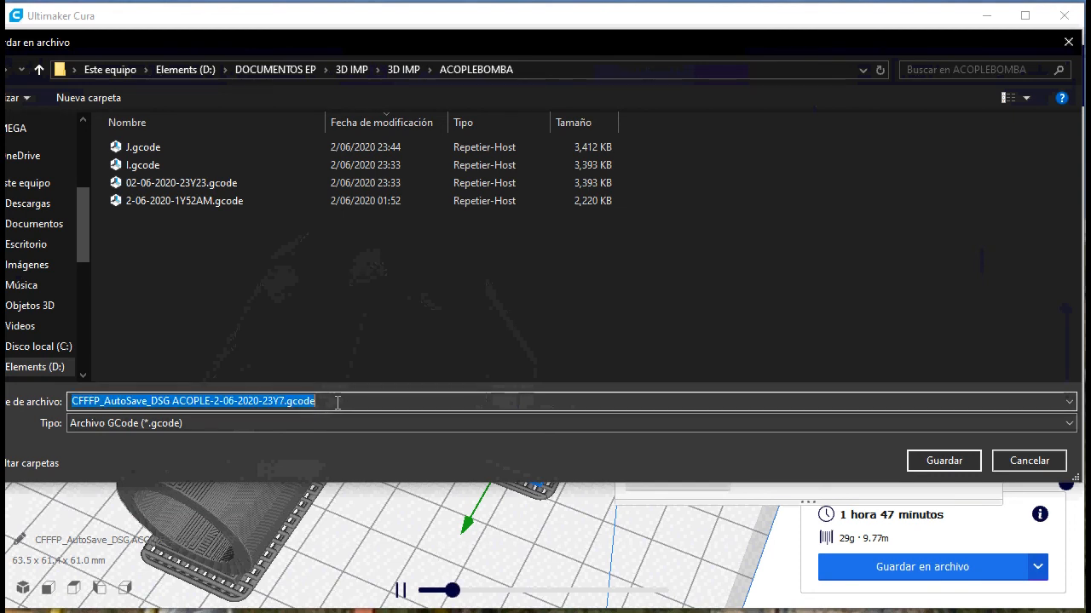
Replace the file name's CFFFP_AutoSave prefix with IMPRIMIR and save IMPRIMIR_DSG ACOPLE-2-06-2020-23Y7.gcode in the ACOPLEBOMBA folder.
click(267, 401)
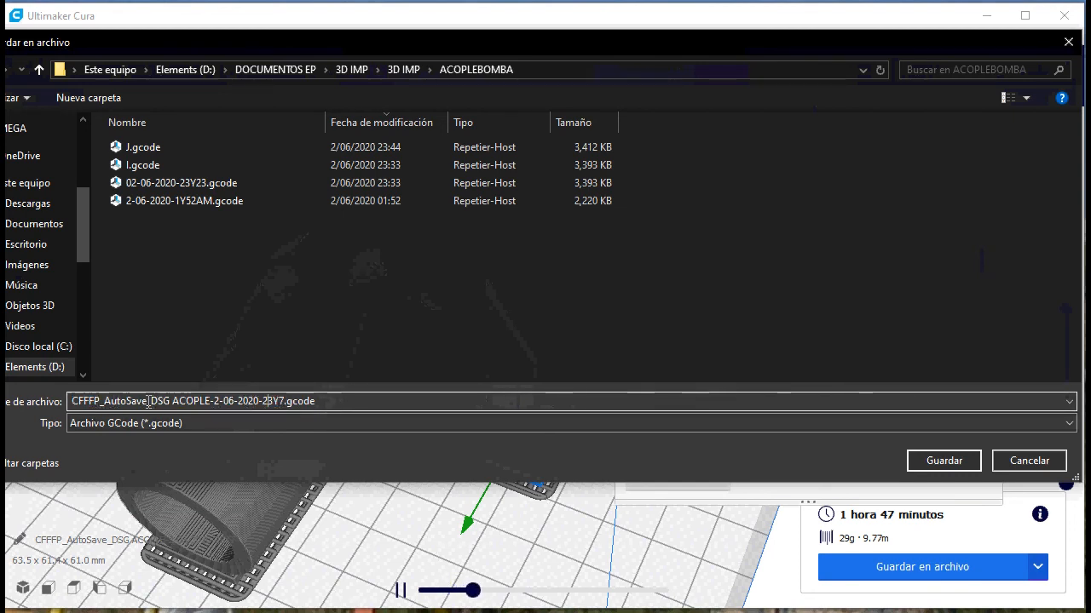
drag(149, 401, 12, 407)
text(IM)
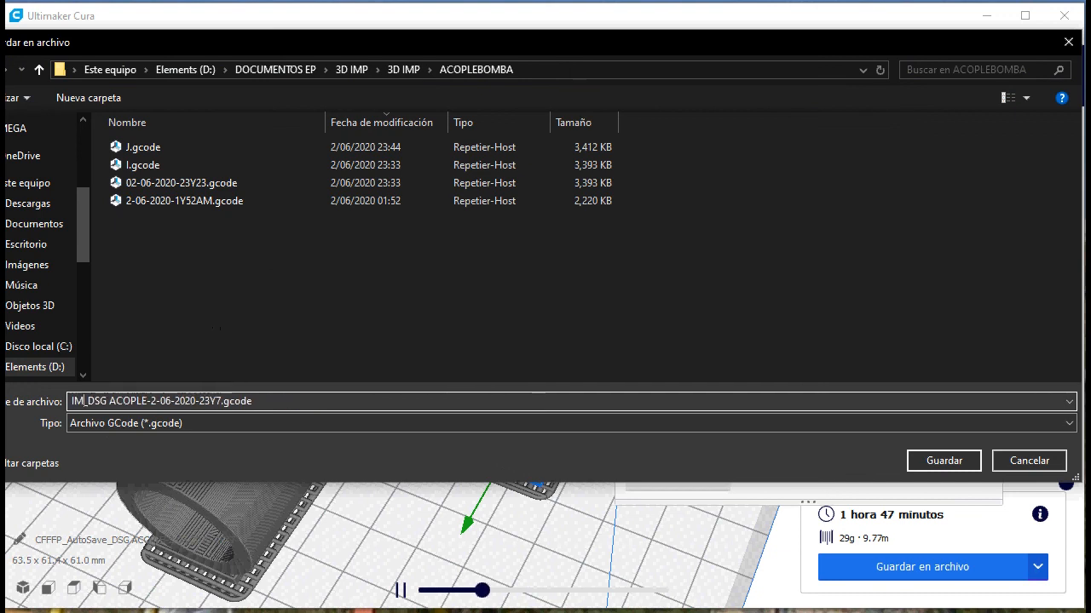
text(P)
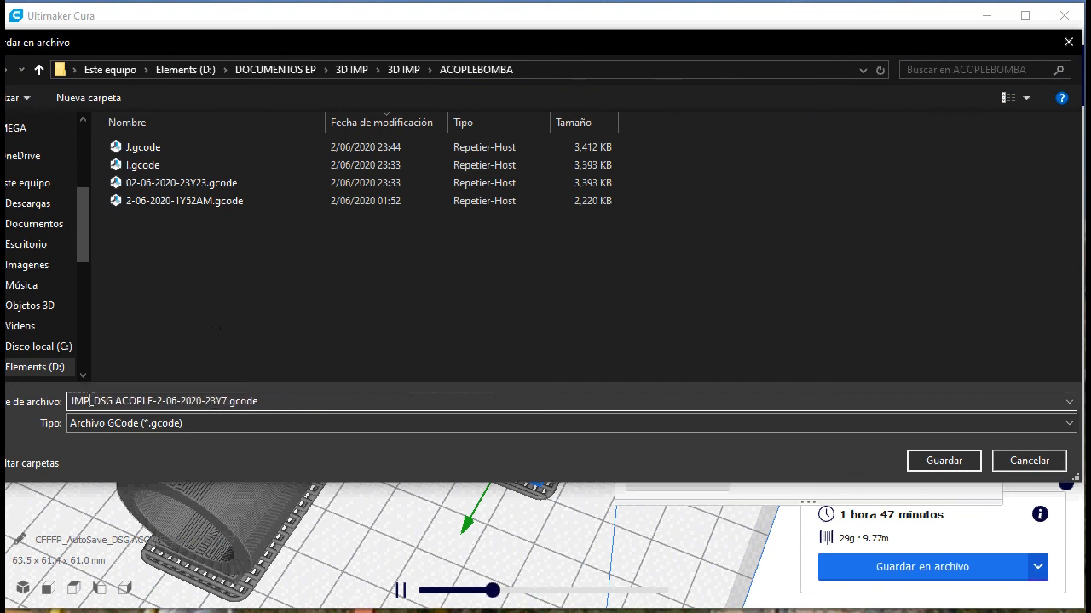
text(RIMIR)
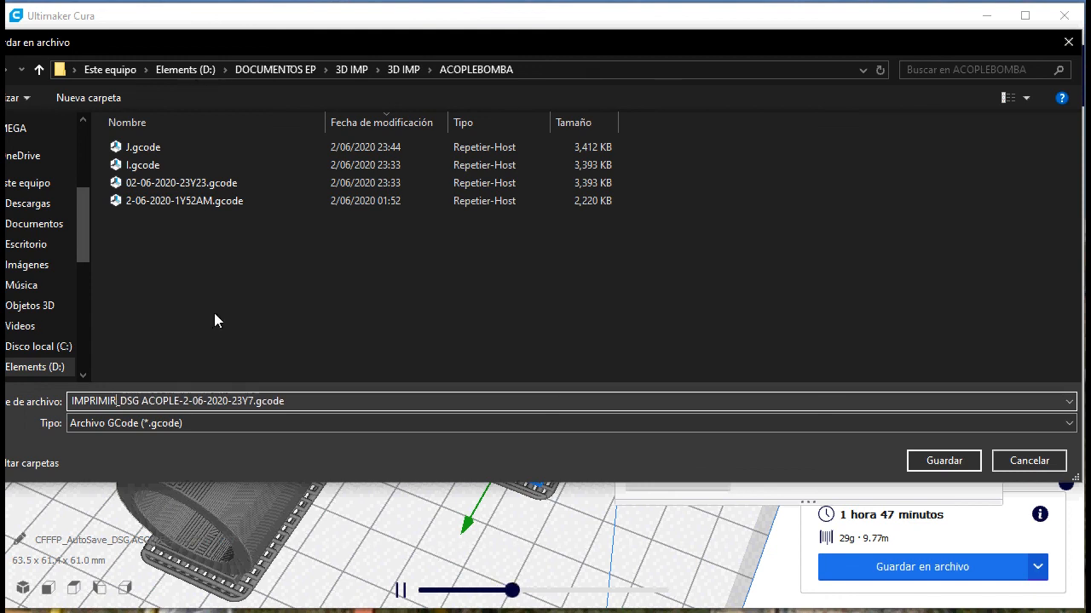
click(933, 463)
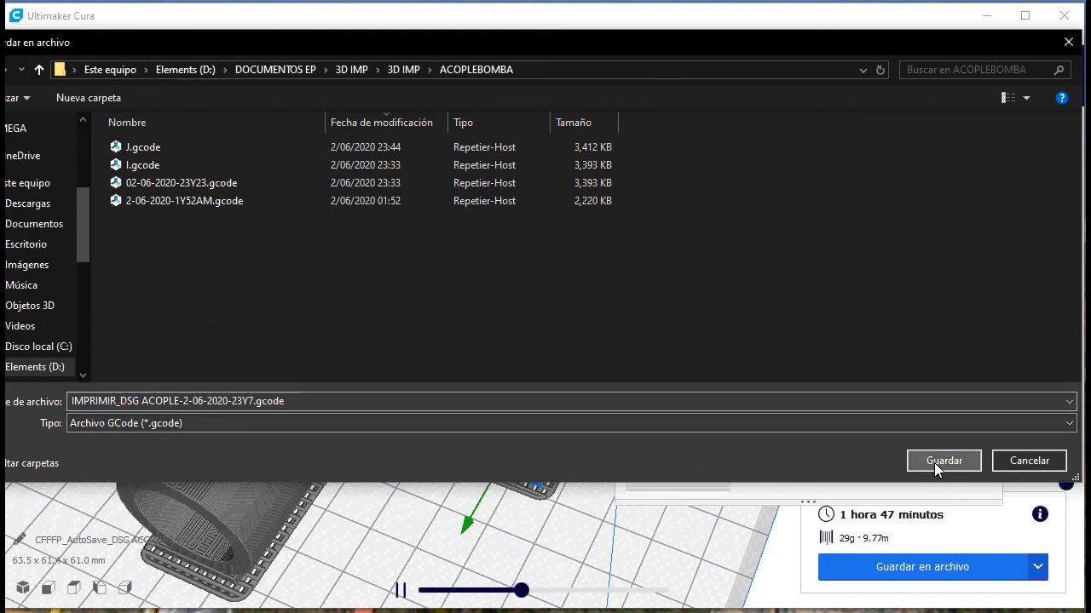
click(934, 463)
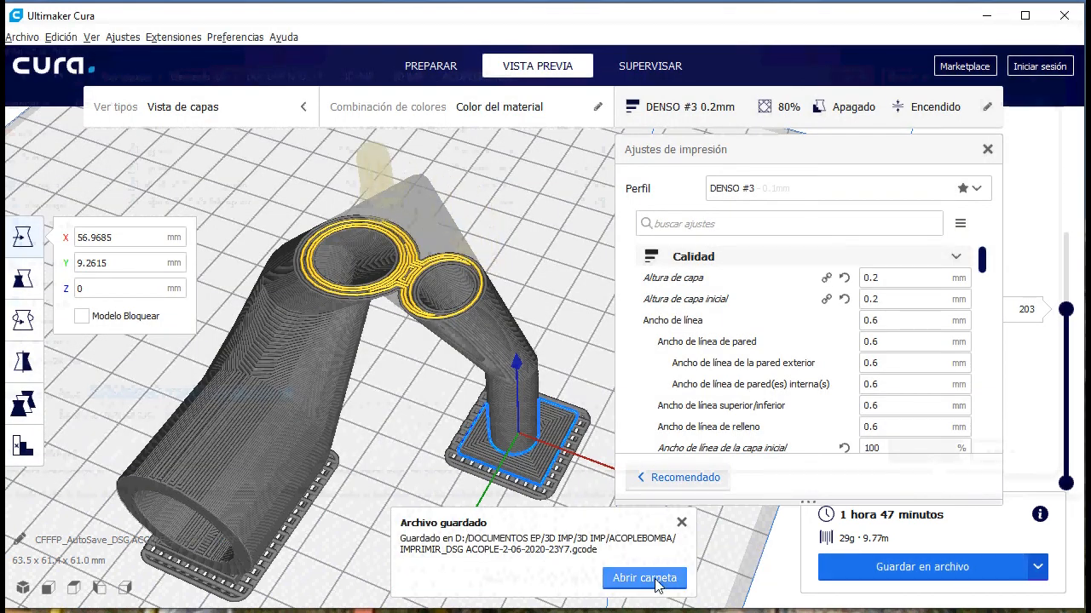
Open the saved file's folder in File Explorer, locate the IMPRIMIR G-code file, and minimize the folder window.
click(644, 578)
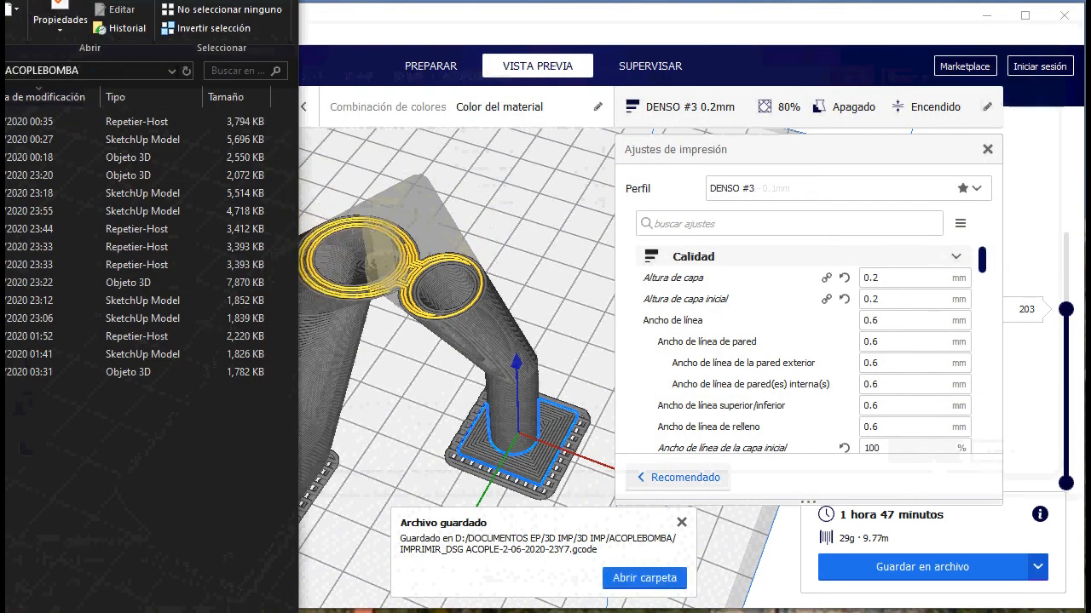
drag(60, 0, 579, 32)
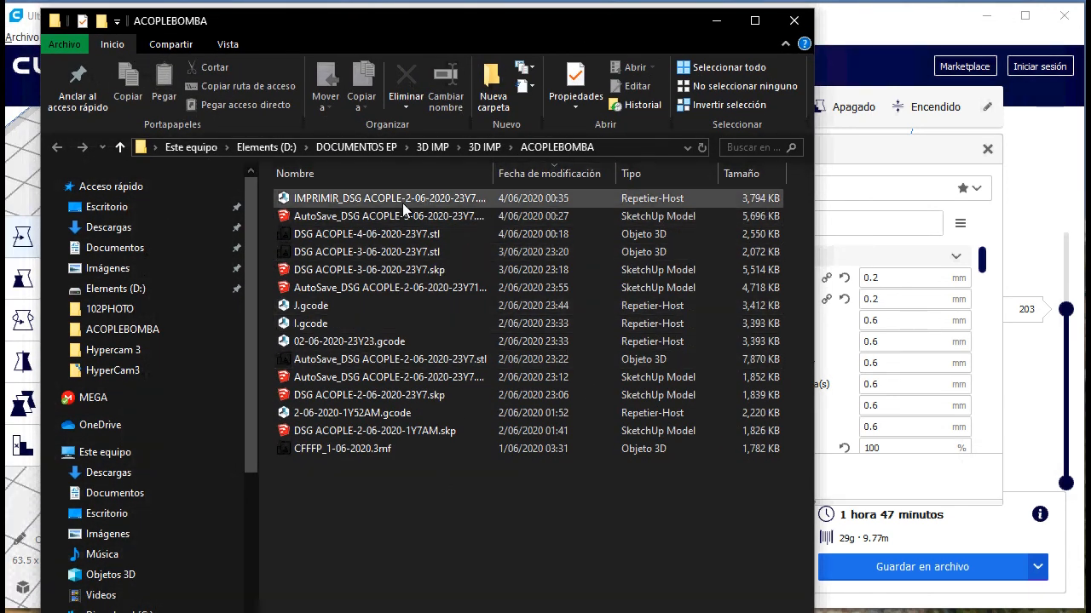
click(375, 199)
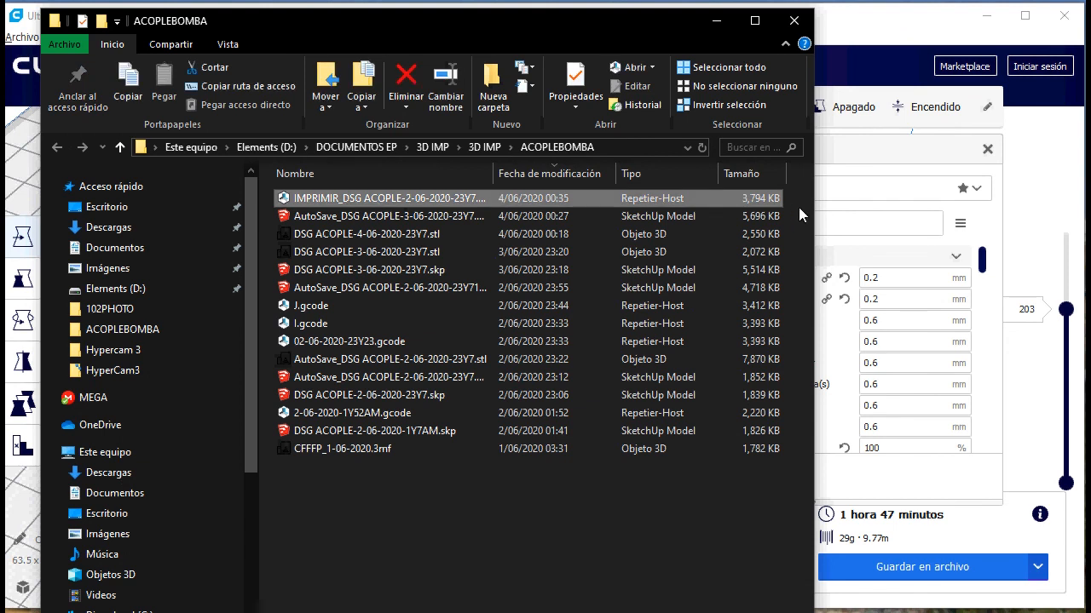
click(717, 21)
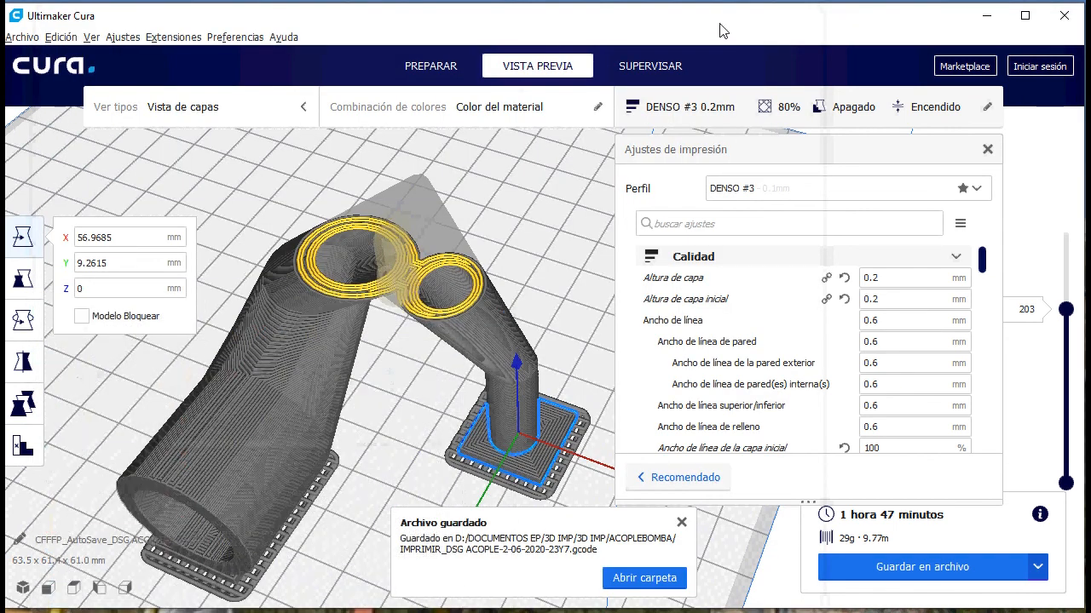